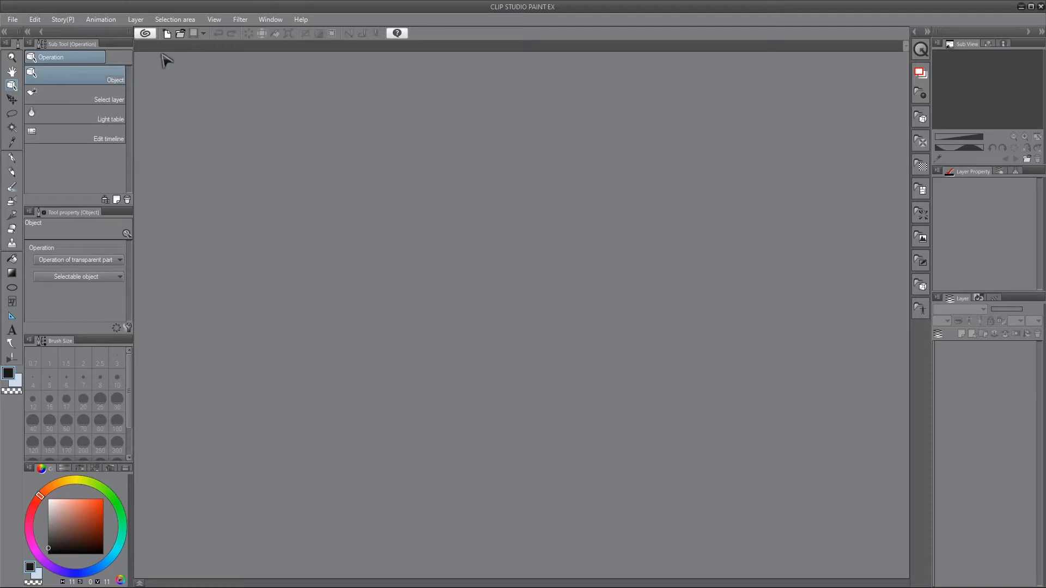
Start a new illustration and set its paper size to A4
{"action": "left_click", "coordinate": [167, 34]}
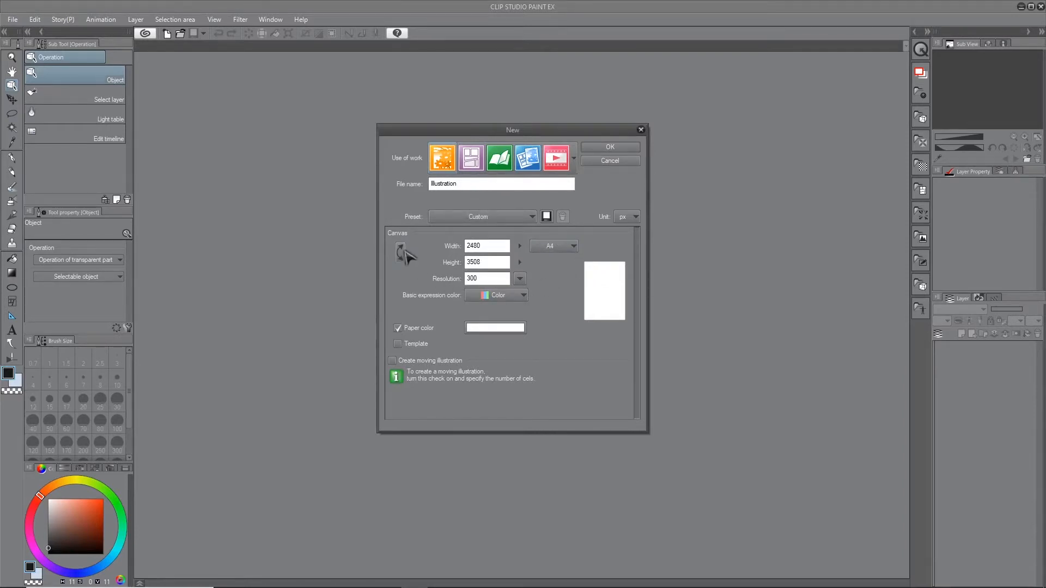
{"action": "left_click", "coordinate": [562, 247]}
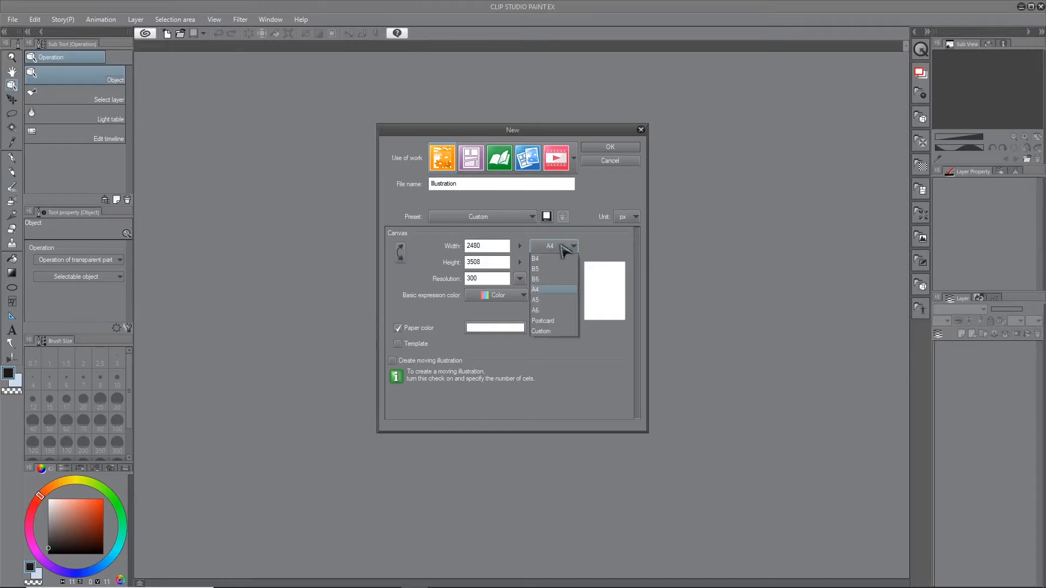
{"action": "left_click", "coordinate": [561, 269]}
{"action": "left_click", "coordinate": [564, 248]}
{"action": "left_click", "coordinate": [561, 279]}
{"action": "left_click", "coordinate": [568, 248]}
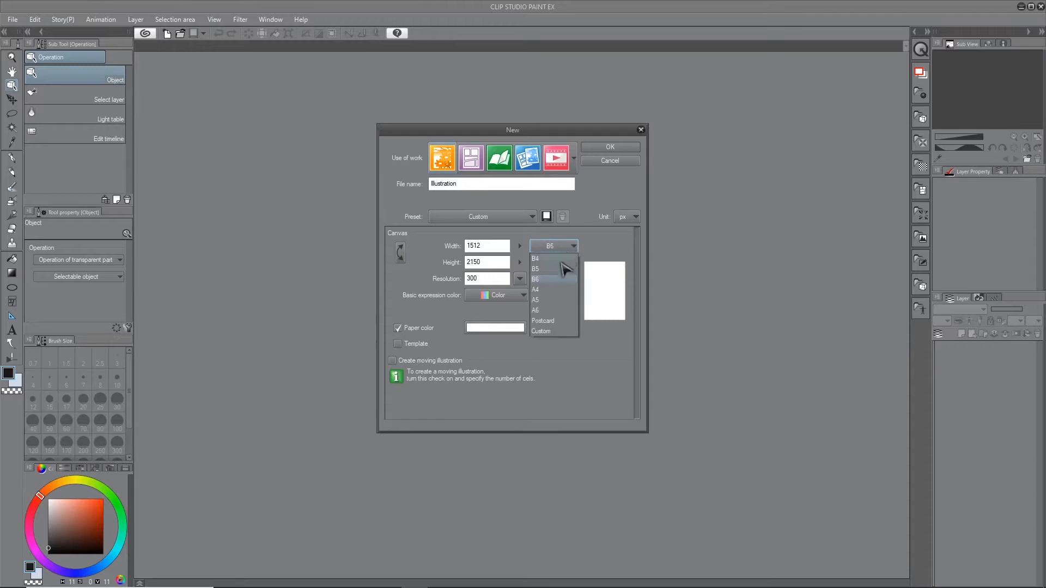
{"action": "left_click", "coordinate": [556, 290]}
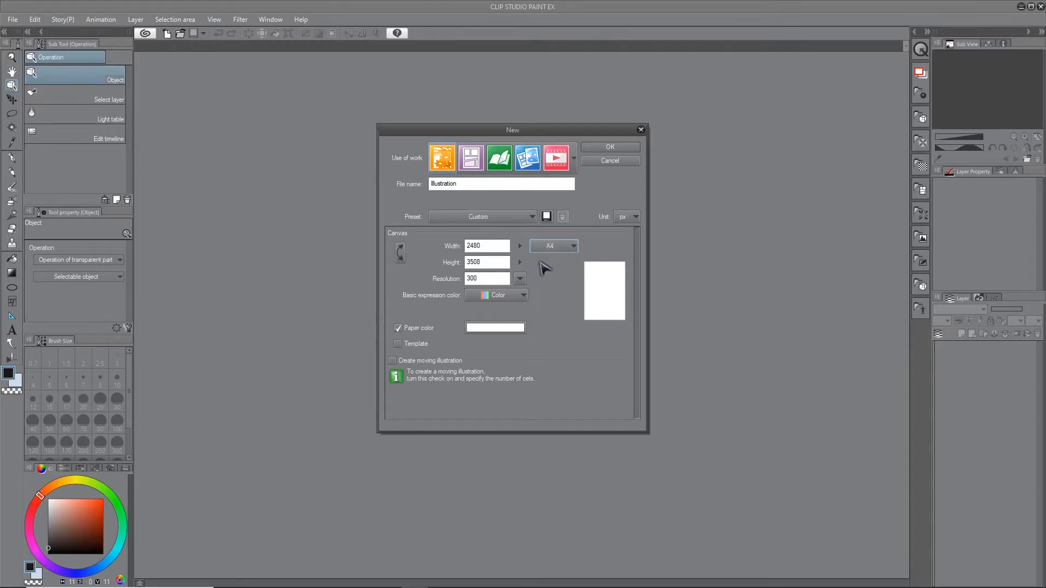
Create the A4 canvas in portrait orientation, 2480 px wide and 3508 px high at 300 dpi
{"action": "left_click", "coordinate": [402, 251]}
{"action": "left_click", "coordinate": [402, 251]}
{"action": "left_click", "coordinate": [401, 252]}
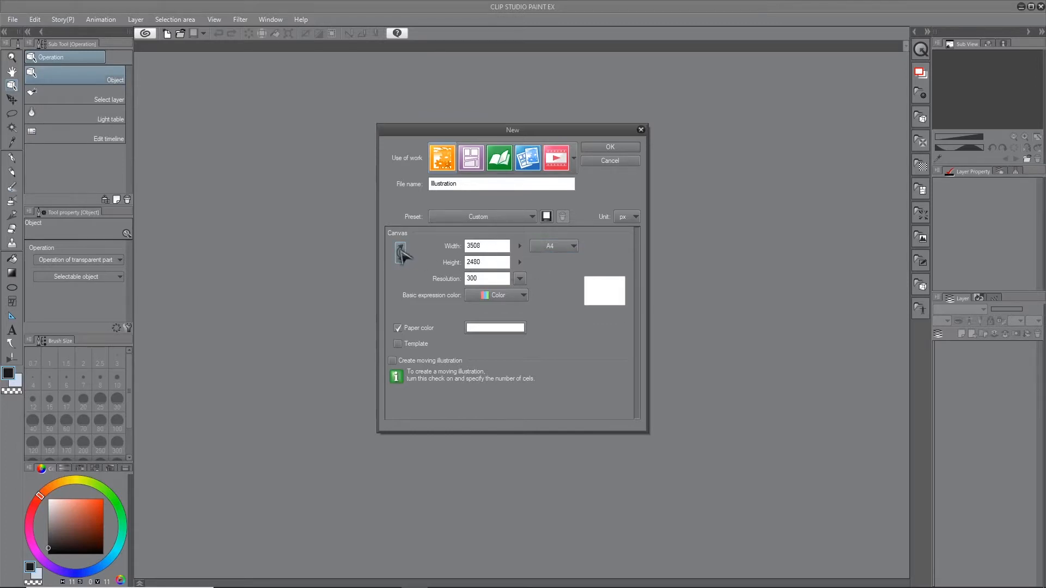
{"action": "left_click", "coordinate": [401, 251]}
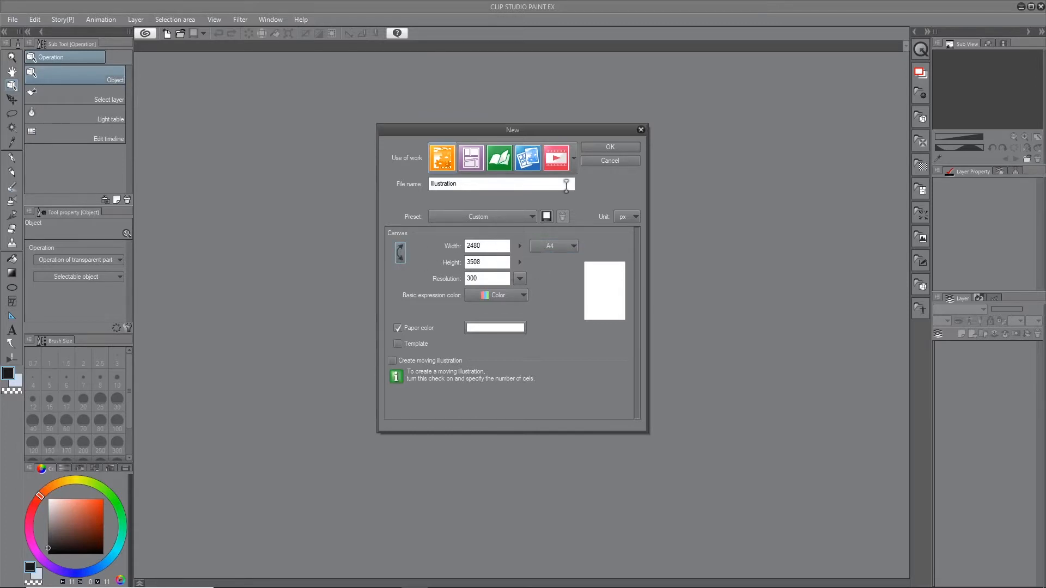
{"action": "left_click", "coordinate": [609, 148]}
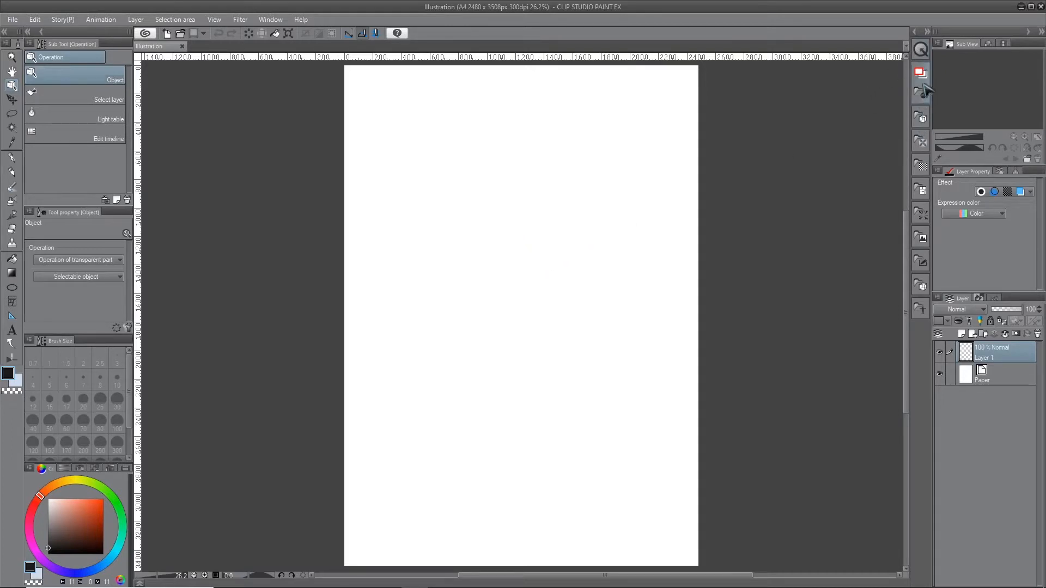
Place the "3D drawing figure-Ver.2 (Female)" from the 3D body type materials on the canvas
{"action": "left_click", "coordinate": [921, 118]}
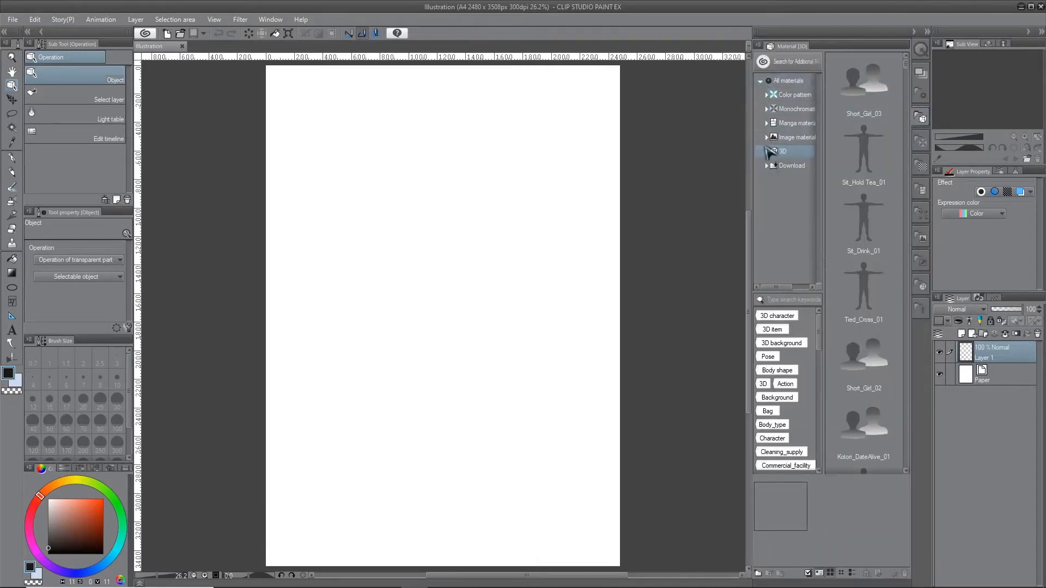
{"action": "left_click", "coordinate": [767, 153]}
{"action": "left_click", "coordinate": [809, 166]}
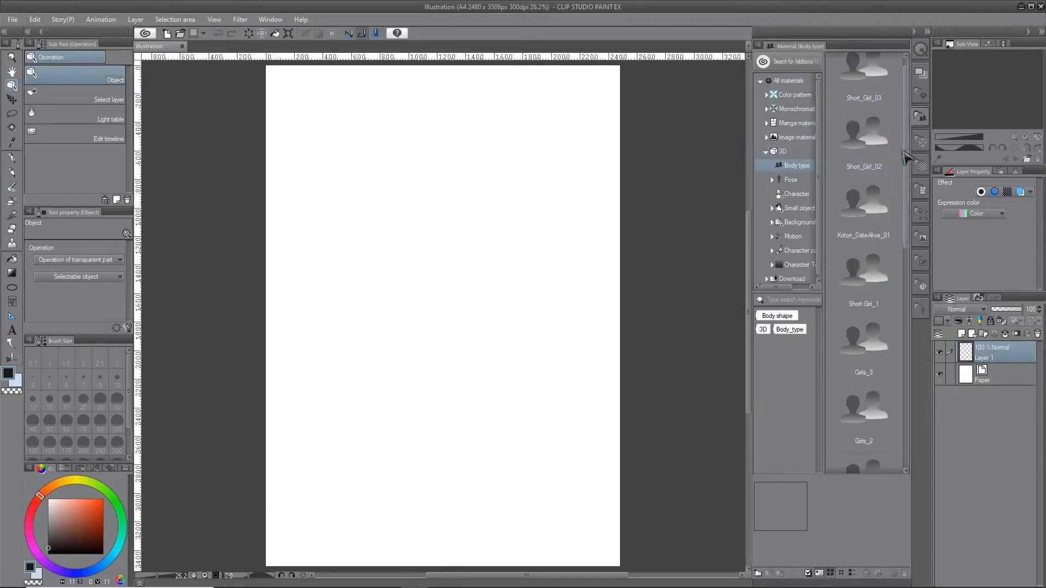
{"action": "scroll", "coordinate": [846, 203], "scroll_direction": "down", "scroll_amount": 2}
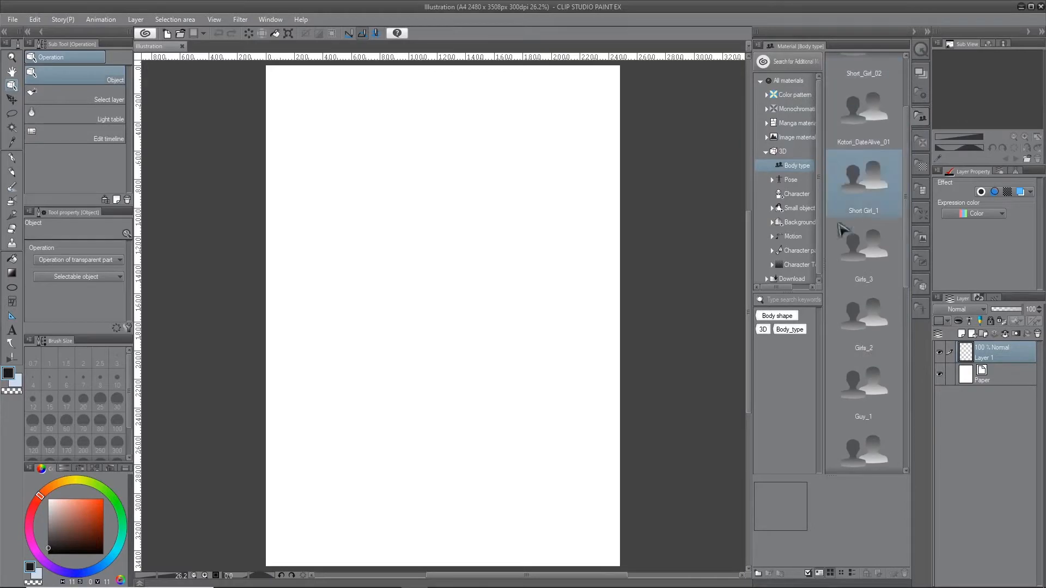
{"action": "scroll", "coordinate": [901, 267], "scroll_direction": "down", "scroll_amount": 2}
{"action": "scroll", "coordinate": [902, 267], "scroll_direction": "down", "scroll_amount": 4}
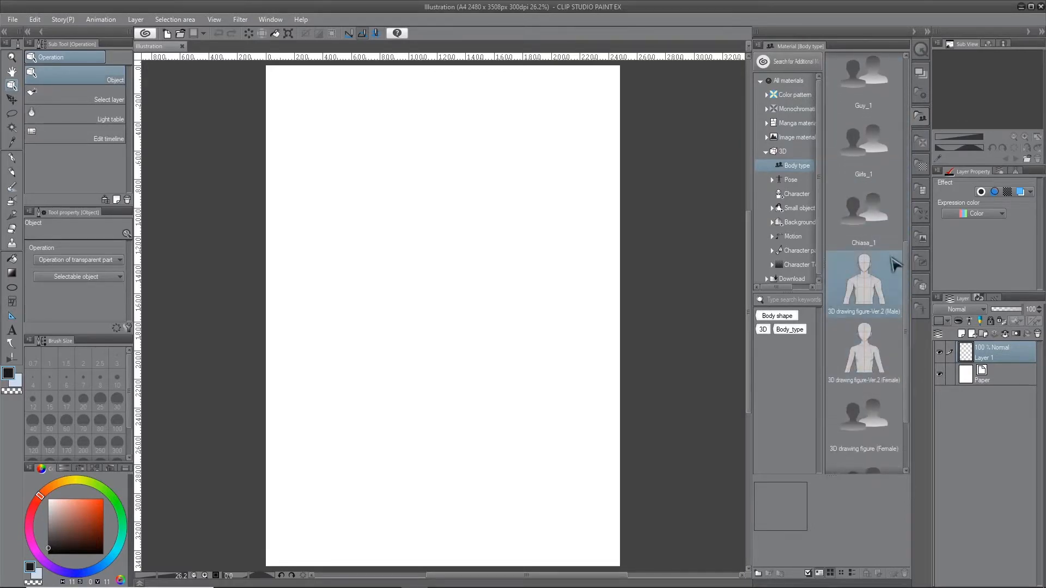
{"action": "scroll", "coordinate": [904, 270], "scroll_direction": "down", "scroll_amount": 2}
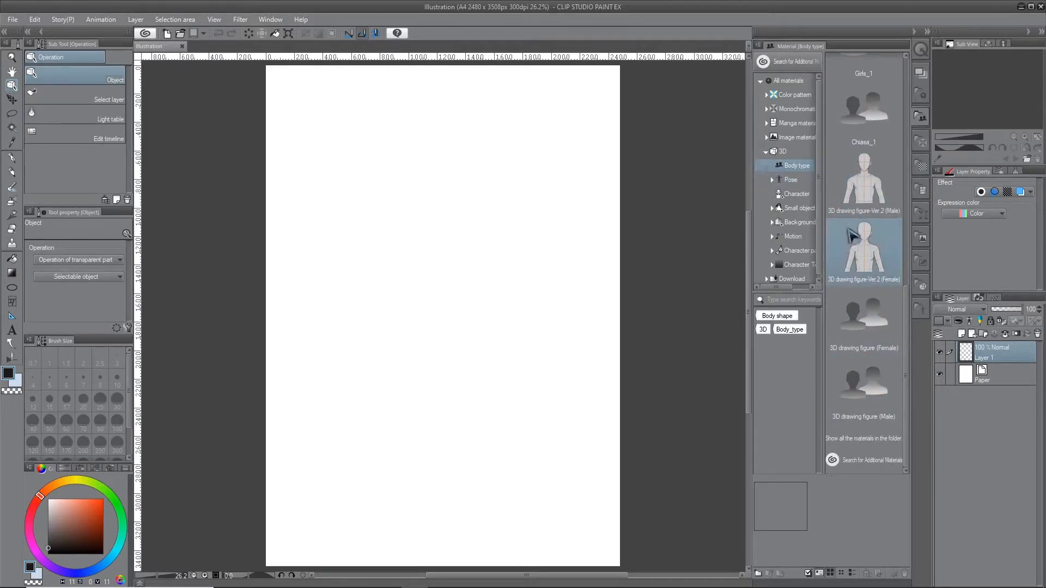
{"action": "left_click_drag", "start_coordinate": [873, 252], "coordinate": [495, 324]}
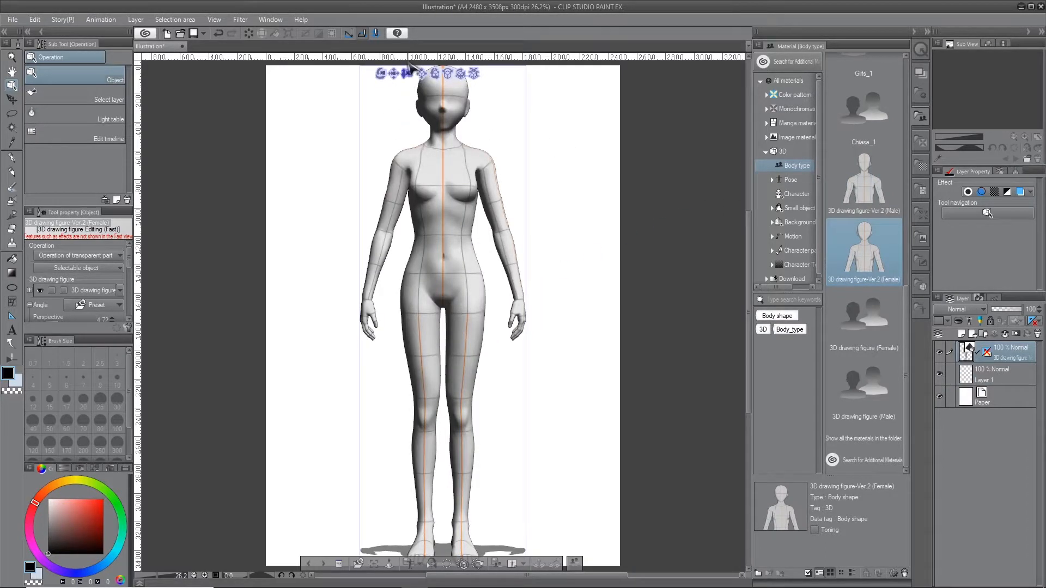
Pull the 3D camera back so the whole figure fits on the page, and open the figure's body shape settings
{"action": "left_click_drag", "start_coordinate": [409, 81], "coordinate": [399, 102]}
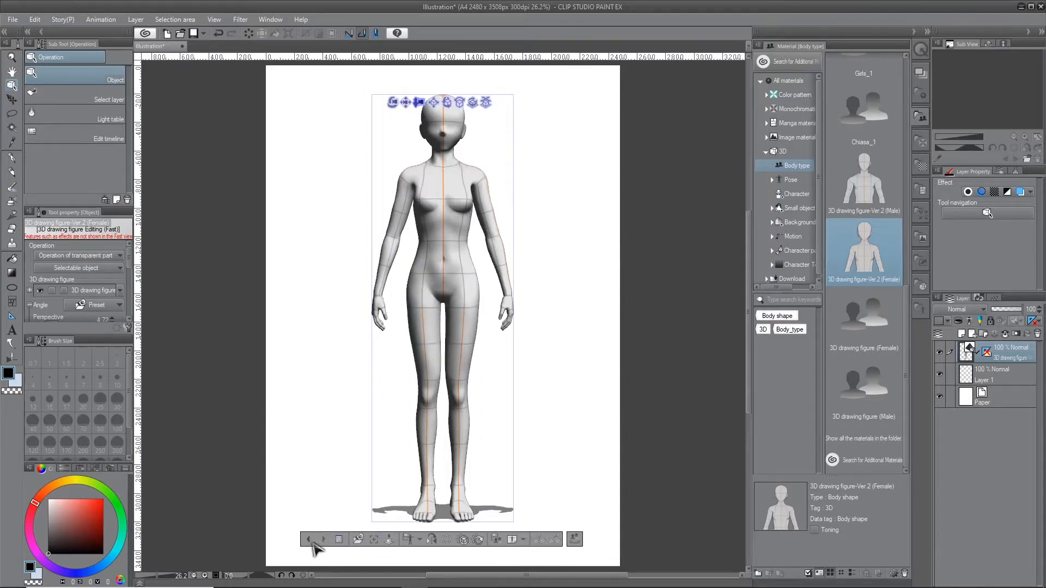
{"action": "left_click", "coordinate": [574, 539]}
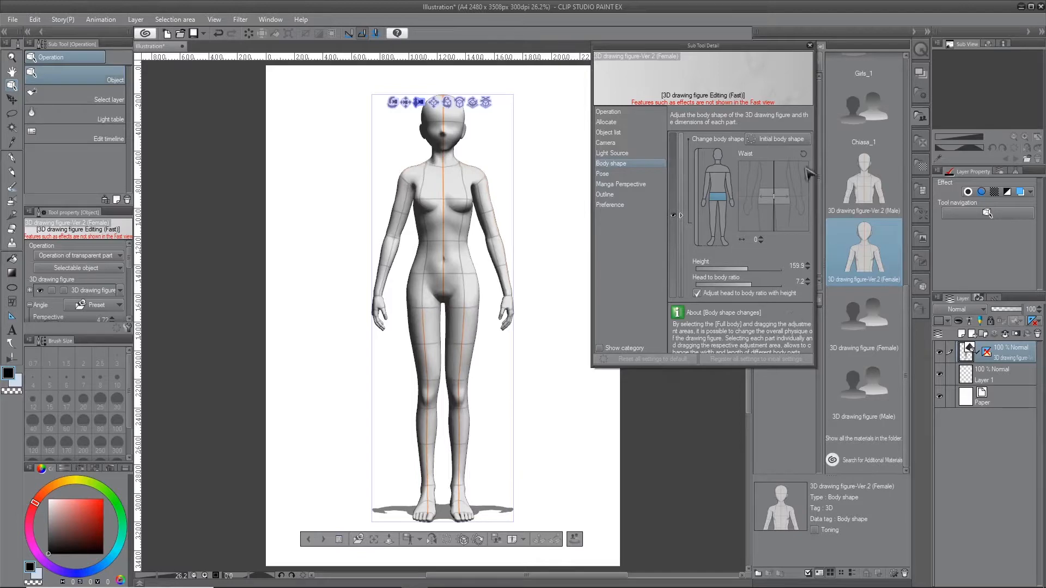
Try reducing the figure's height to 148.1 and its head to body ratio to 6.7, and undo these changes
{"action": "left_click_drag", "start_coordinate": [748, 266], "coordinate": [744, 269]}
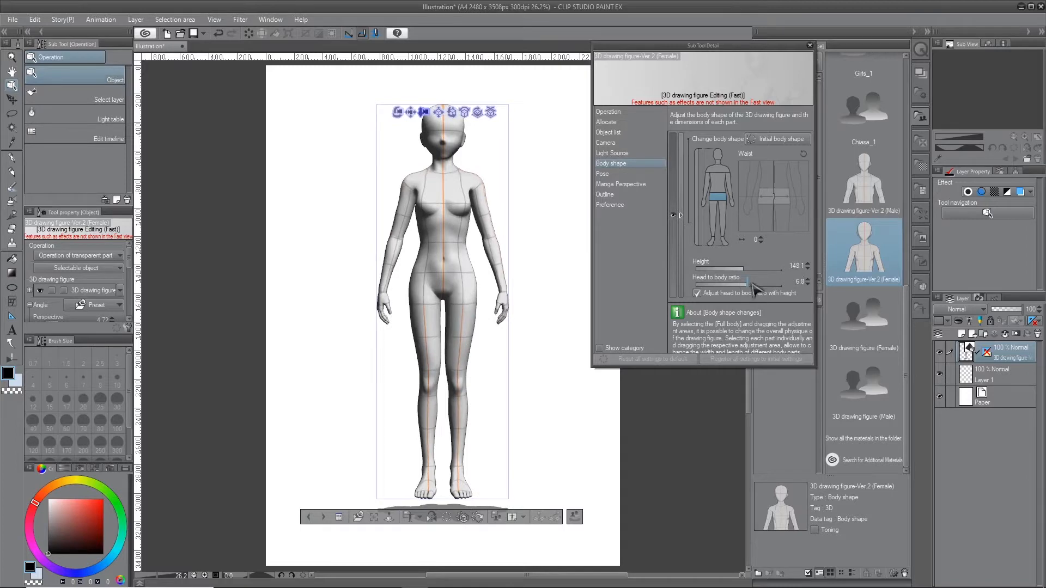
{"action": "mouse_move", "coordinate": [750, 284]}
{"action": "left_mouse_down"}
{"action": "mouse_move", "coordinate": [734, 289]}
{"action": "mouse_move", "coordinate": [775, 294]}
{"action": "mouse_move", "coordinate": [749, 297]}
{"action": "left_mouse_up"}
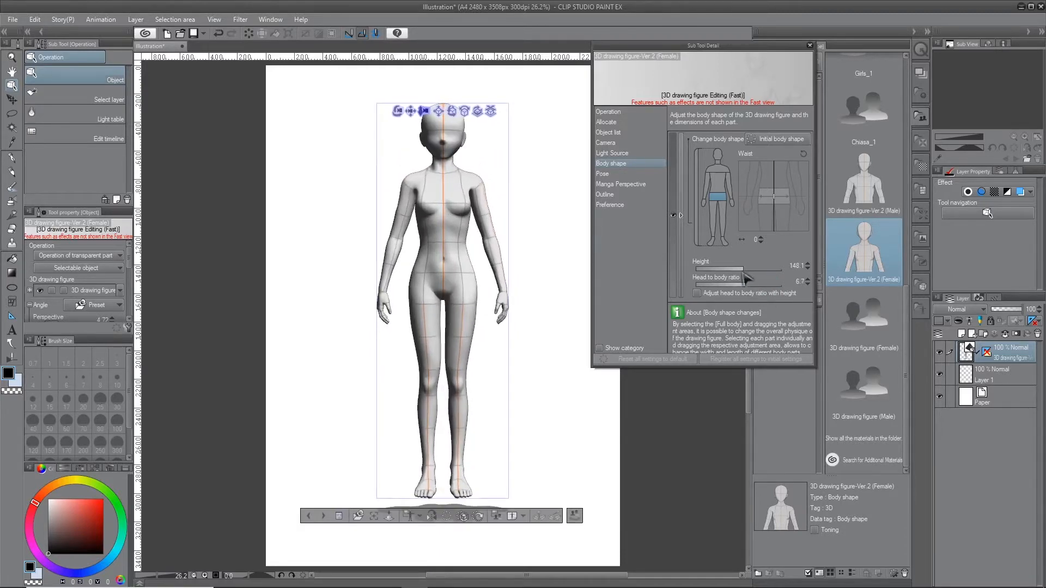
{"action": "key", "text": "ctrl+z"}
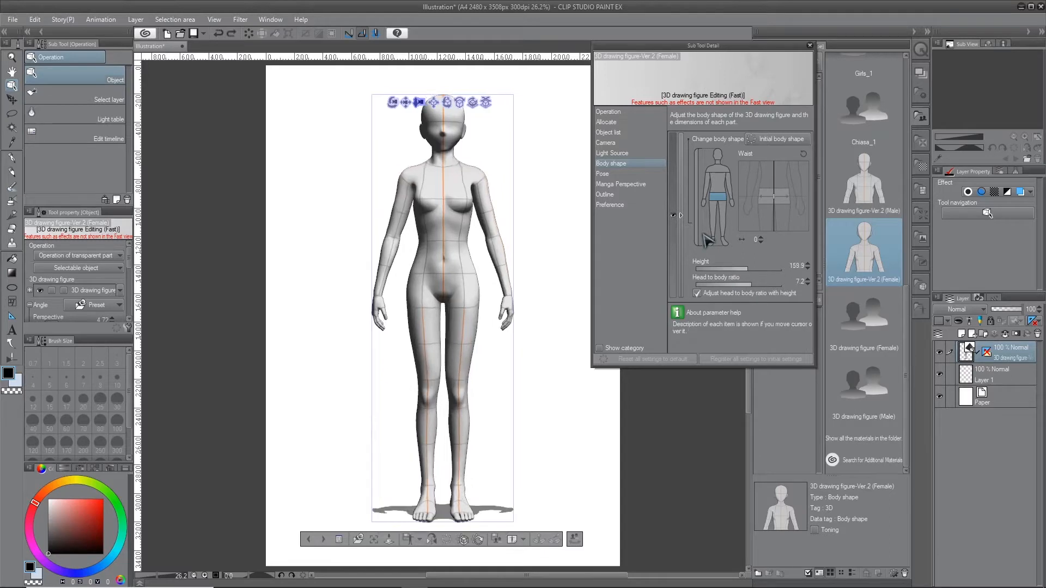
Enlarge the figure's head by setting its vertical value to 6 and its horizontal value to 4
{"action": "left_click", "coordinate": [718, 156]}
{"action": "left_click", "coordinate": [760, 238]}
{"action": "left_click", "coordinate": [761, 237]}
{"action": "left_click", "coordinate": [760, 238]}
{"action": "left_click", "coordinate": [760, 237]}
{"action": "left_click", "coordinate": [761, 238]}
{"action": "left_click", "coordinate": [761, 237]}
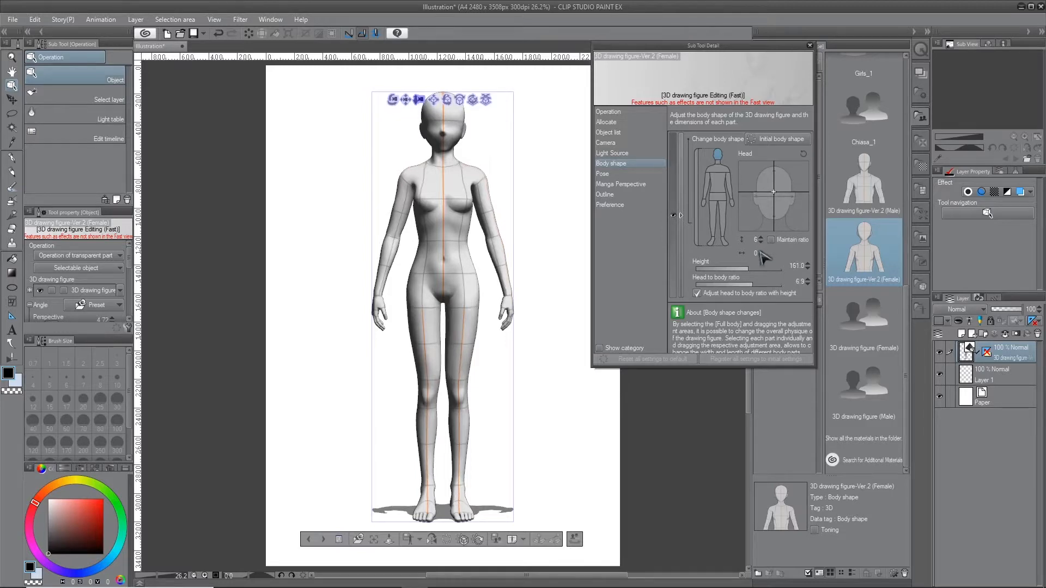
{"action": "left_click", "coordinate": [760, 251]}
{"action": "left_click", "coordinate": [760, 251]}
{"action": "left_click", "coordinate": [760, 251]}
{"action": "left_click", "coordinate": [761, 251]}
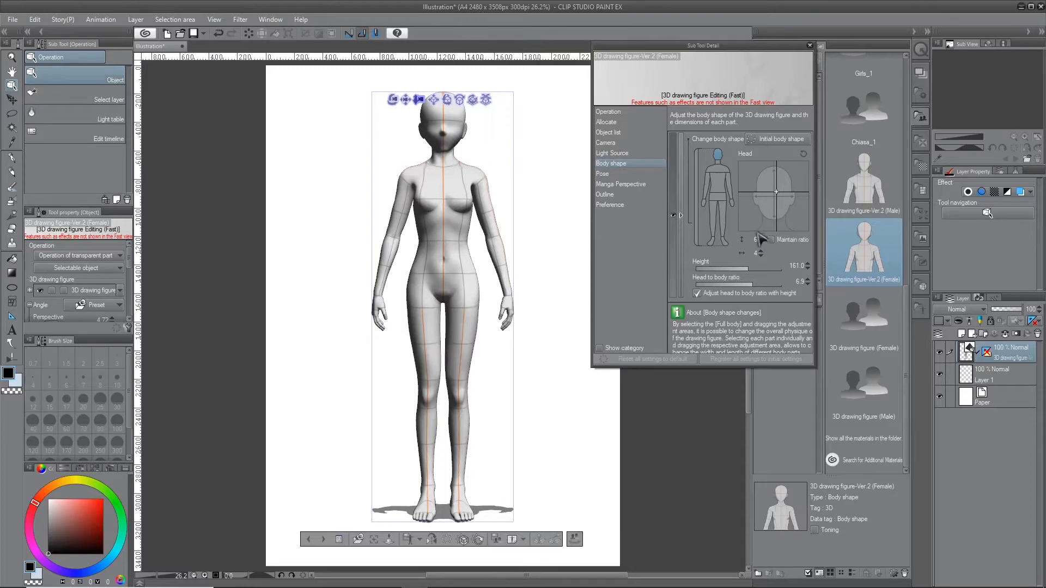
Set the figure's neck to a vertical value of 1 and a horizontal value of 2
{"action": "left_click", "coordinate": [719, 163]}
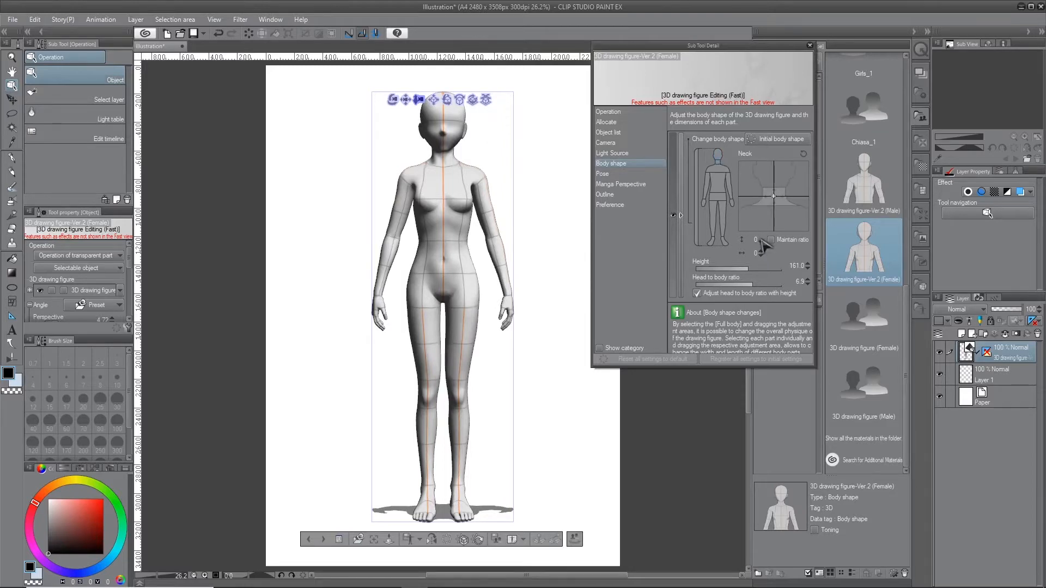
{"action": "left_click_drag", "start_coordinate": [741, 49], "coordinate": [792, 101]}
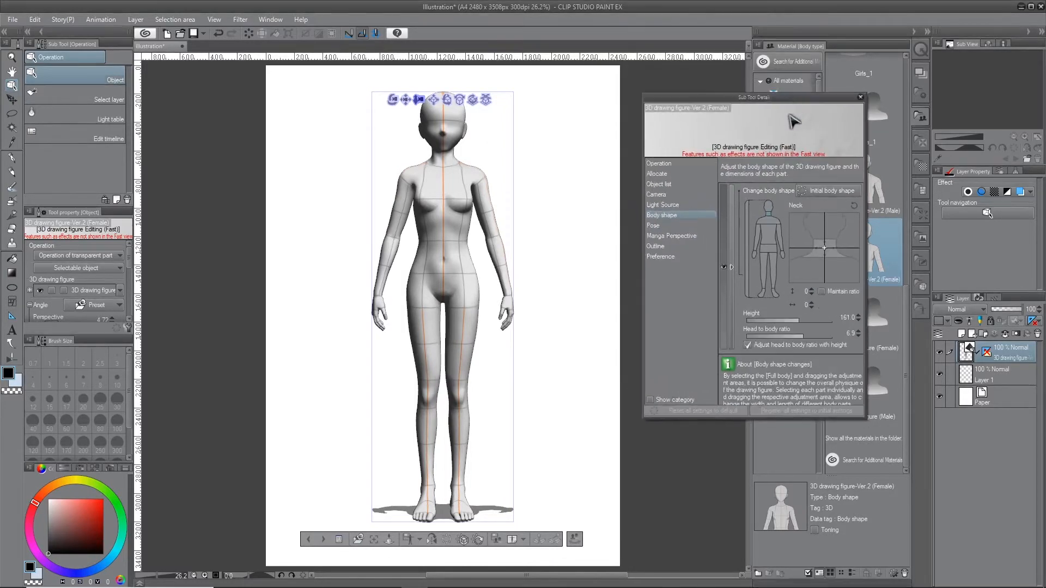
{"action": "left_click", "coordinate": [814, 288]}
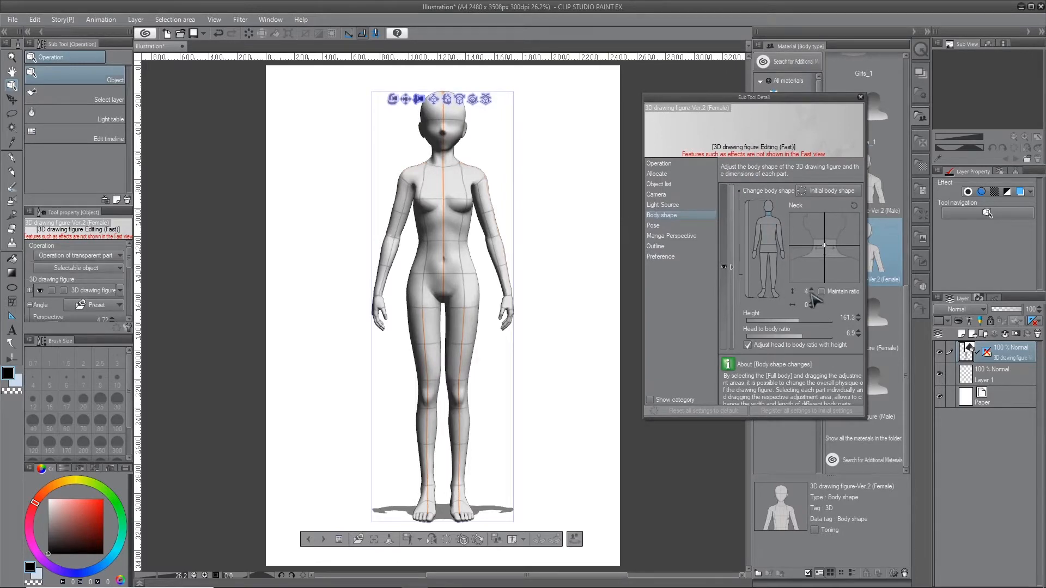
{"action": "left_click", "coordinate": [811, 295]}
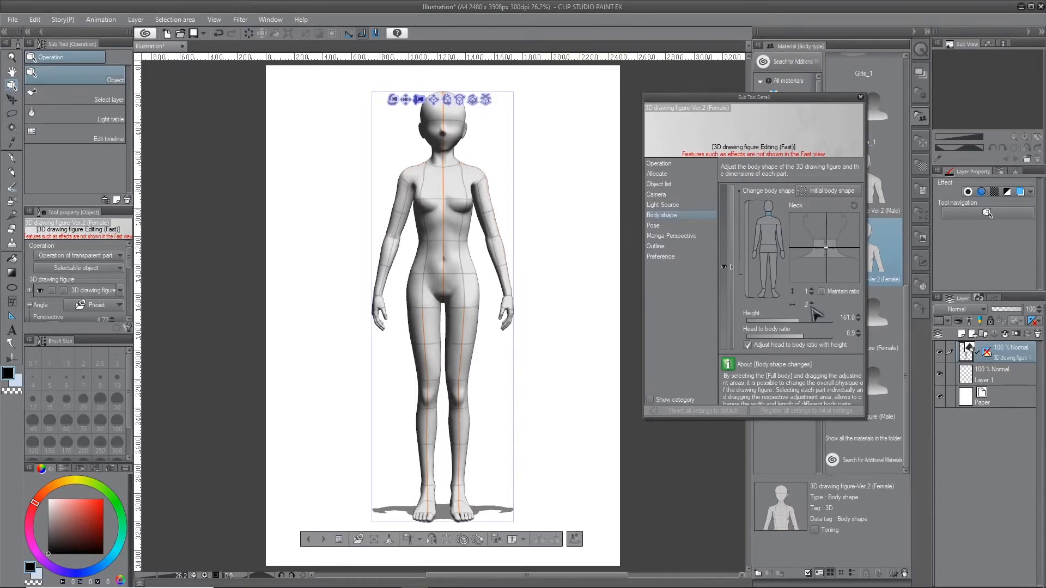
Widen the figure's shoulders slightly and set the torso's vertical value to 1 and horizontal value to 15
{"action": "left_click", "coordinate": [777, 224]}
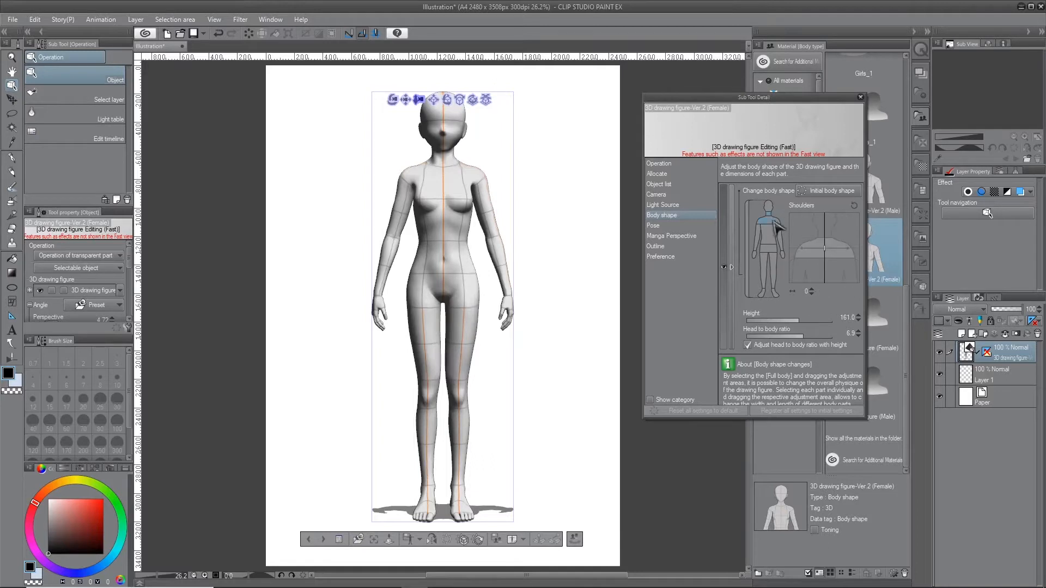
{"action": "left_click", "coordinate": [811, 288]}
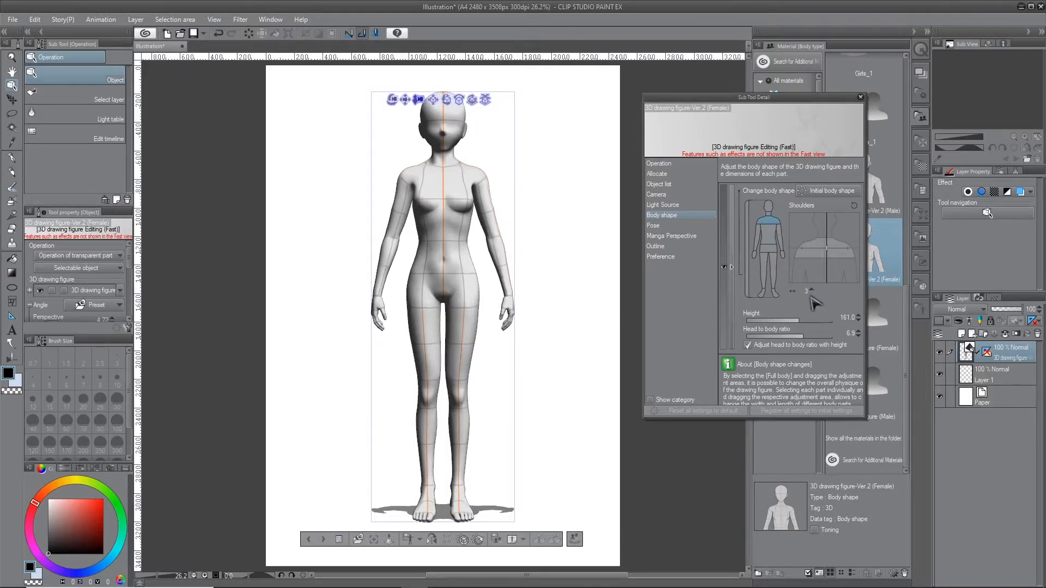
{"action": "left_click", "coordinate": [821, 256]}
{"action": "left_click_drag", "start_coordinate": [820, 256], "coordinate": [825, 259]}
{"action": "left_click", "coordinate": [780, 240]}
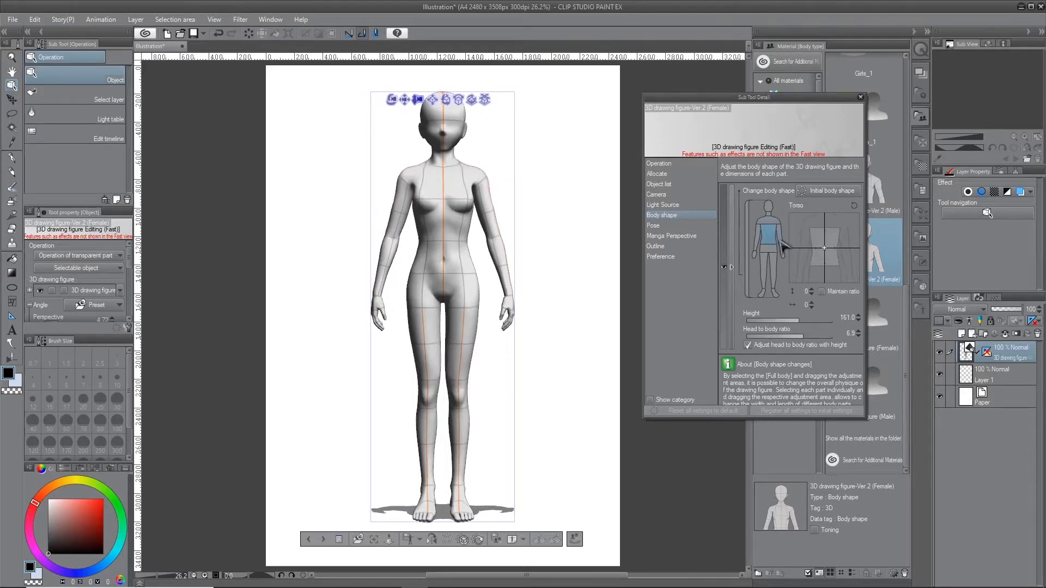
{"action": "mouse_move", "coordinate": [827, 251]}
{"action": "left_mouse_down"}
{"action": "mouse_move", "coordinate": [826, 234]}
{"action": "mouse_move", "coordinate": [835, 248]}
{"action": "left_mouse_up"}
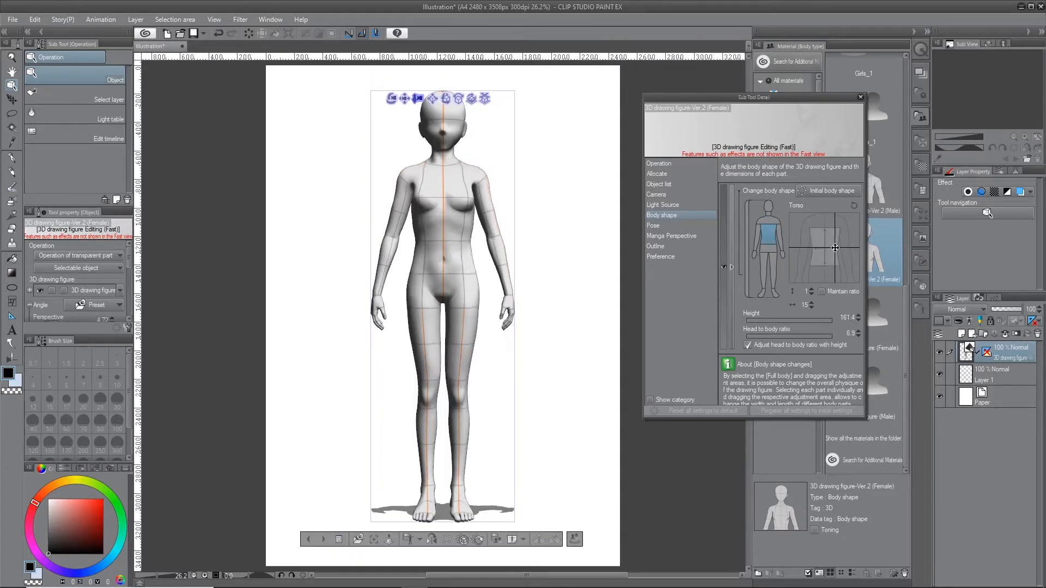
Widen the figure's waist, and make the legs wider and slightly longer with a vertical value of 3
{"action": "left_click", "coordinate": [774, 249]}
{"action": "mouse_move", "coordinate": [823, 243]}
{"action": "left_mouse_down"}
{"action": "mouse_move", "coordinate": [813, 247]}
{"action": "mouse_move", "coordinate": [831, 246]}
{"action": "left_mouse_up"}
{"action": "left_click", "coordinate": [780, 271]}
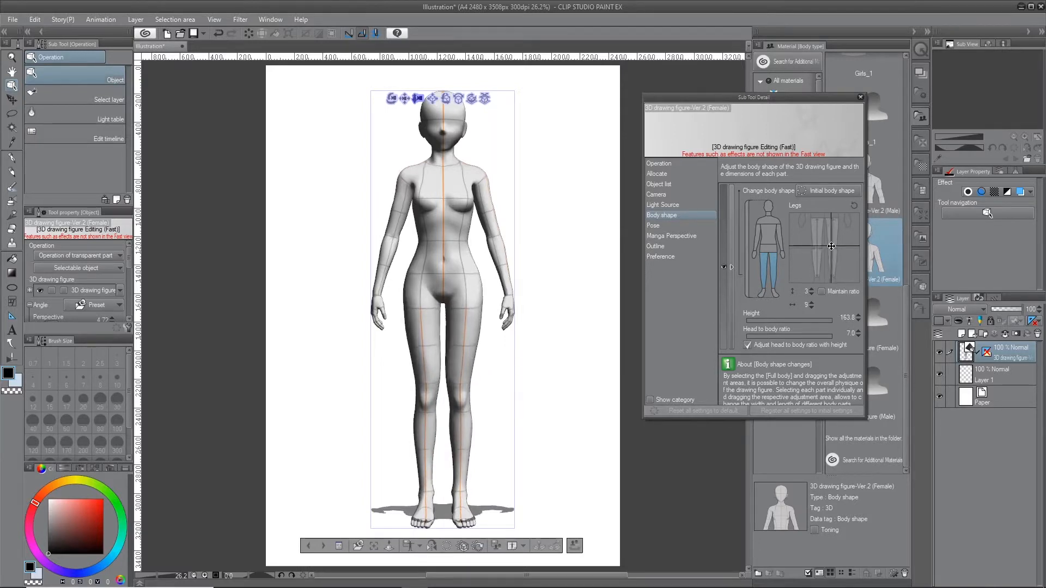
Shrink the figure's feet to a vertical value of -2 and a horizontal value of -8, and close the body shape settings
{"action": "left_click", "coordinate": [774, 295]}
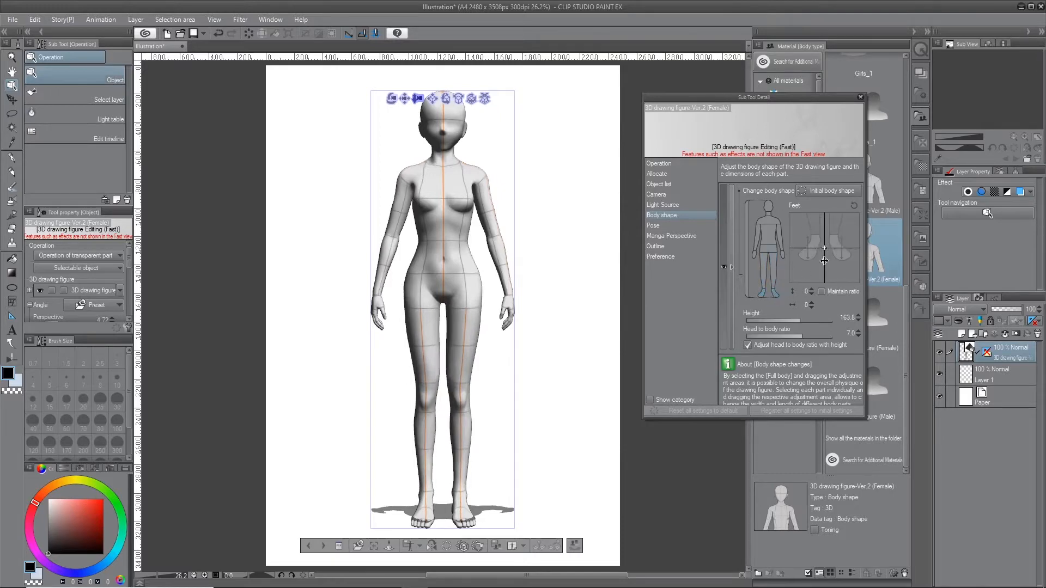
{"action": "left_click_drag", "start_coordinate": [820, 252], "coordinate": [817, 249]}
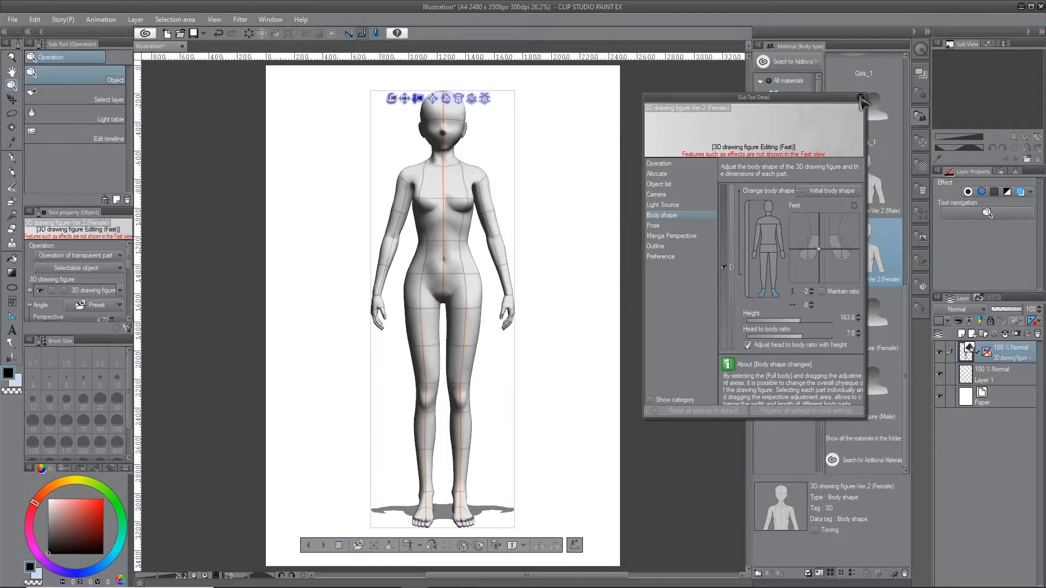
{"action": "left_click", "coordinate": [860, 98]}
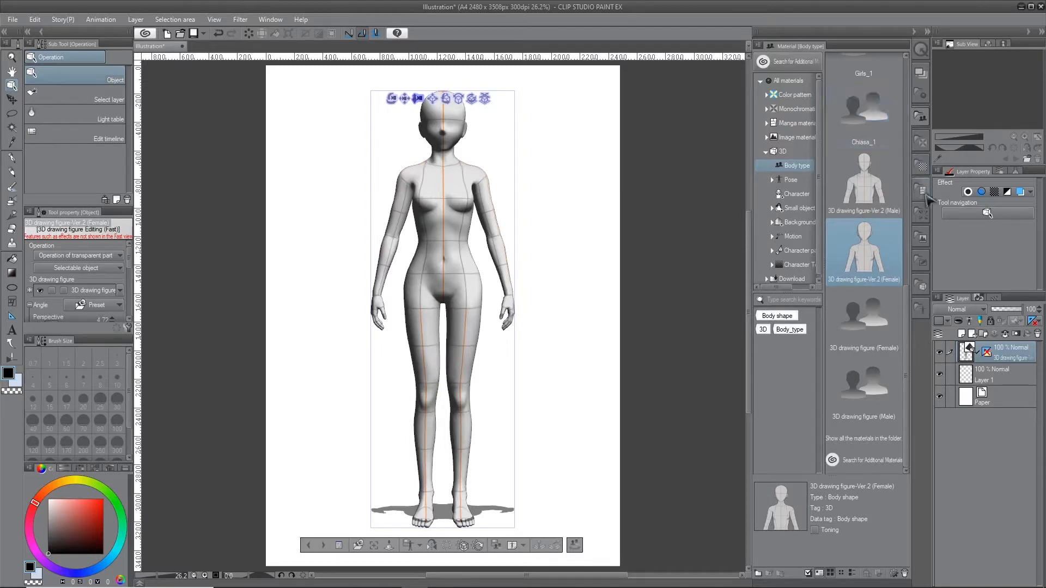
Make Layer 1, the raster layer beneath the 3D figure, the active layer
{"action": "scroll", "coordinate": [875, 264], "scroll_direction": "up", "scroll_amount": 7}
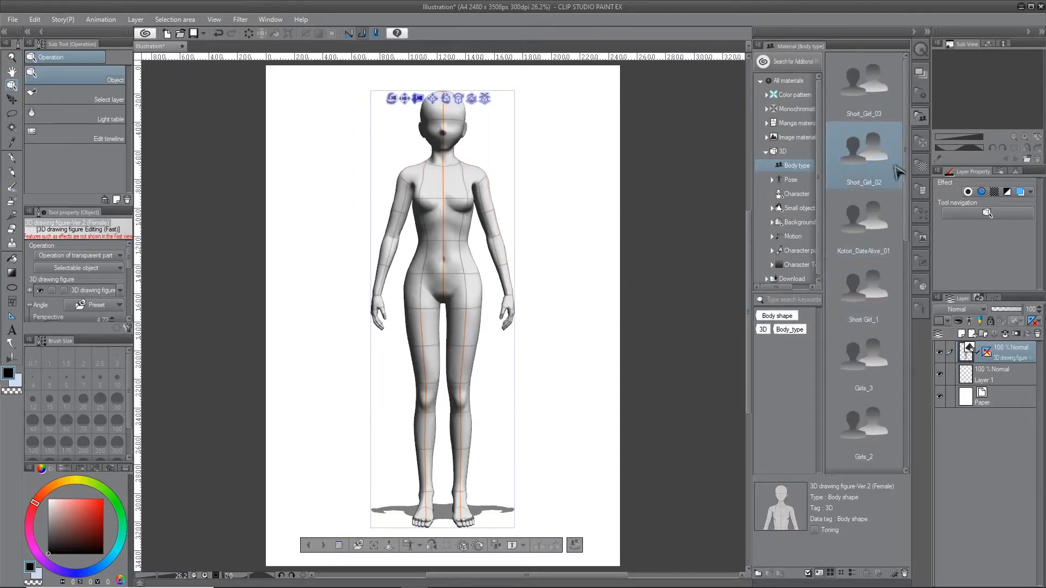
{"action": "scroll", "coordinate": [883, 270], "scroll_direction": "down", "scroll_amount": 1}
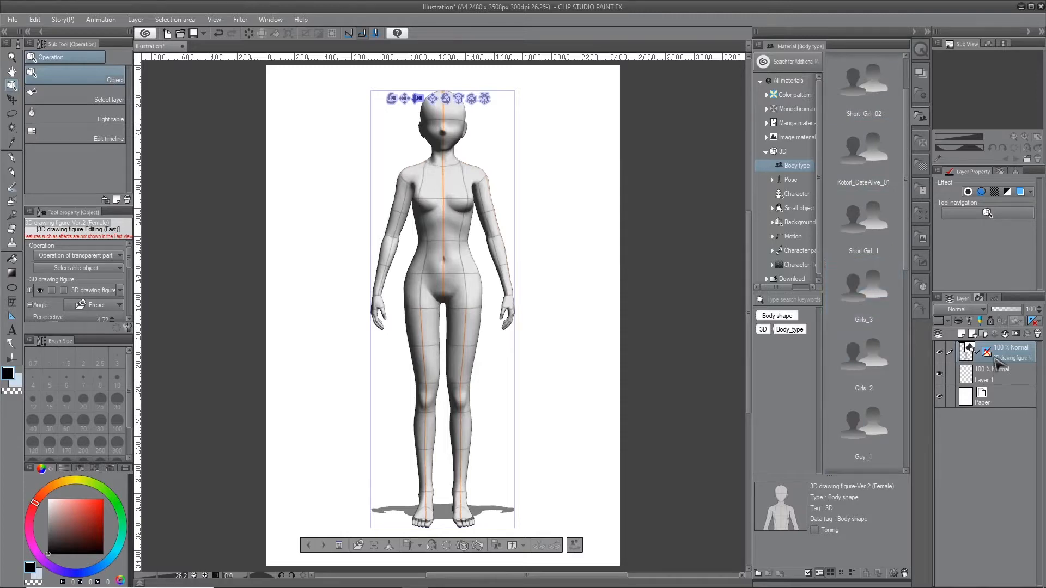
{"action": "left_click", "coordinate": [1018, 381]}
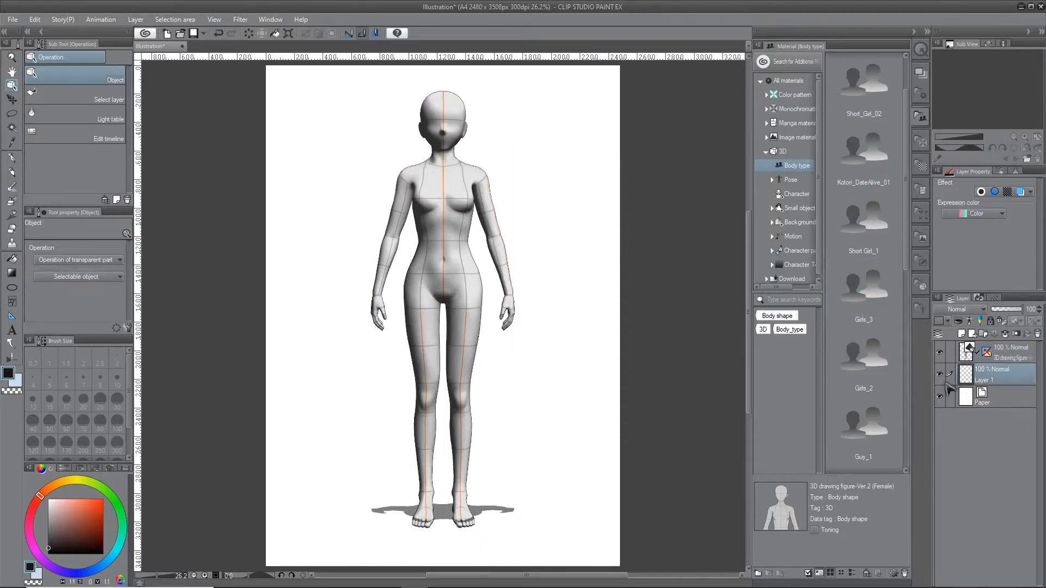
Replace the current 3D drawing figure with the Girls_2 body type material and remove the old figure's layer
{"action": "left_click", "coordinate": [881, 386]}
{"action": "left_click_drag", "start_coordinate": [885, 358], "coordinate": [531, 389]}
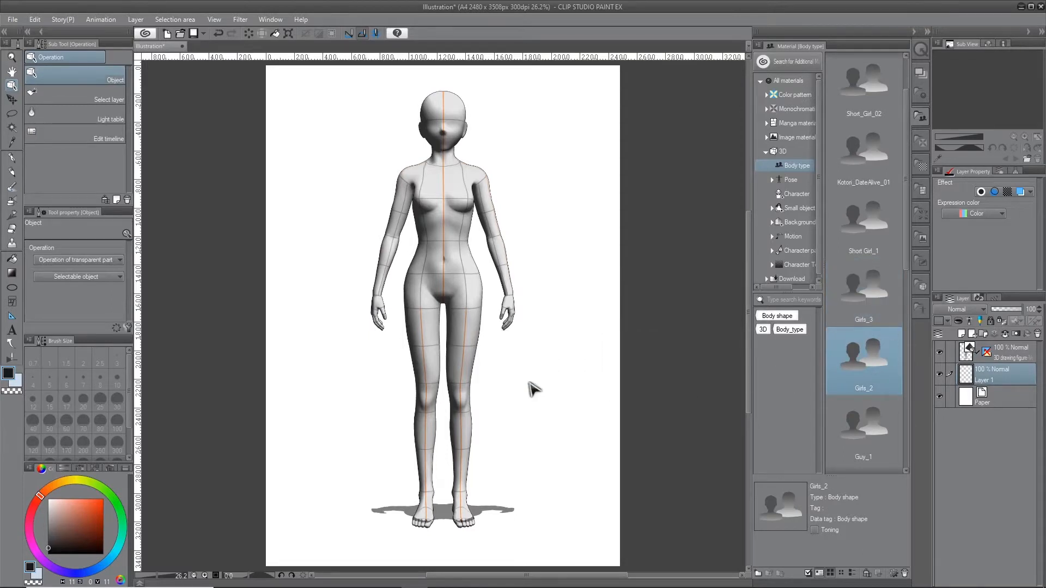
{"action": "right_click", "coordinate": [1029, 359]}
{"action": "left_click", "coordinate": [969, 155]}
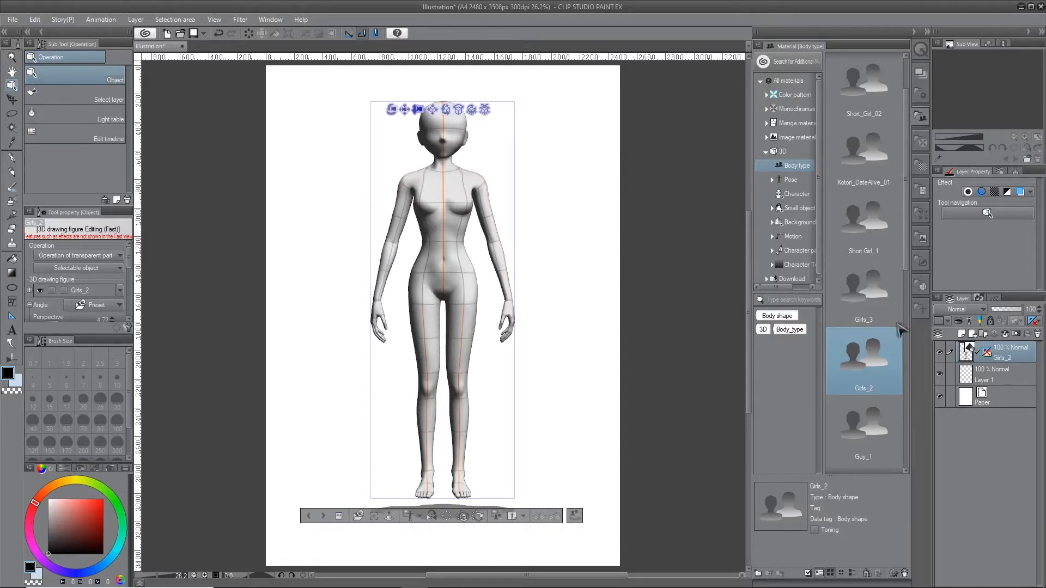
Open the Girls_2 figure's body shape settings and shorten the arms to a vertical value of -13
{"action": "left_click", "coordinate": [575, 515]}
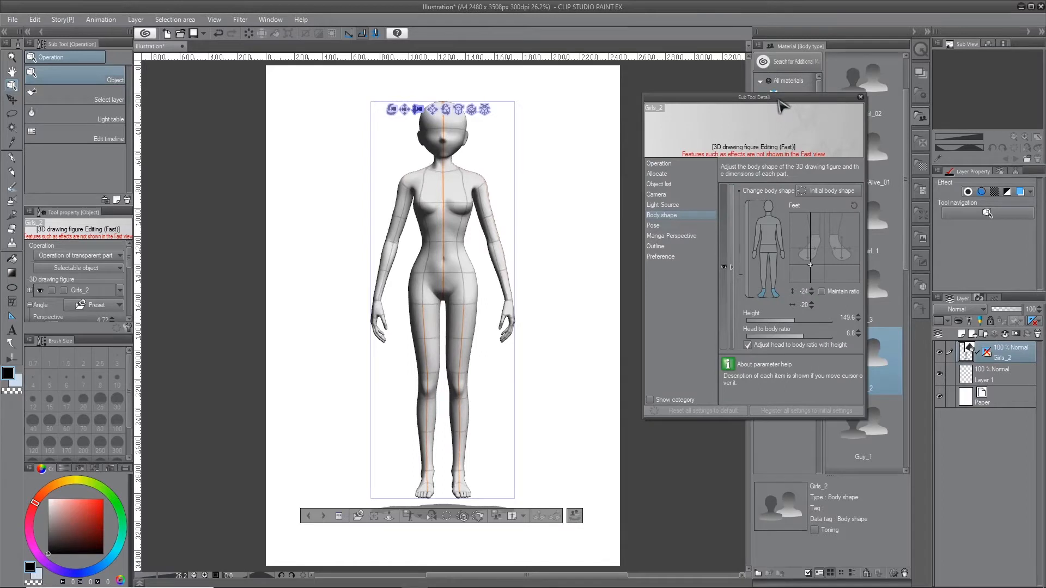
{"action": "left_click_drag", "start_coordinate": [786, 97], "coordinate": [741, 110]}
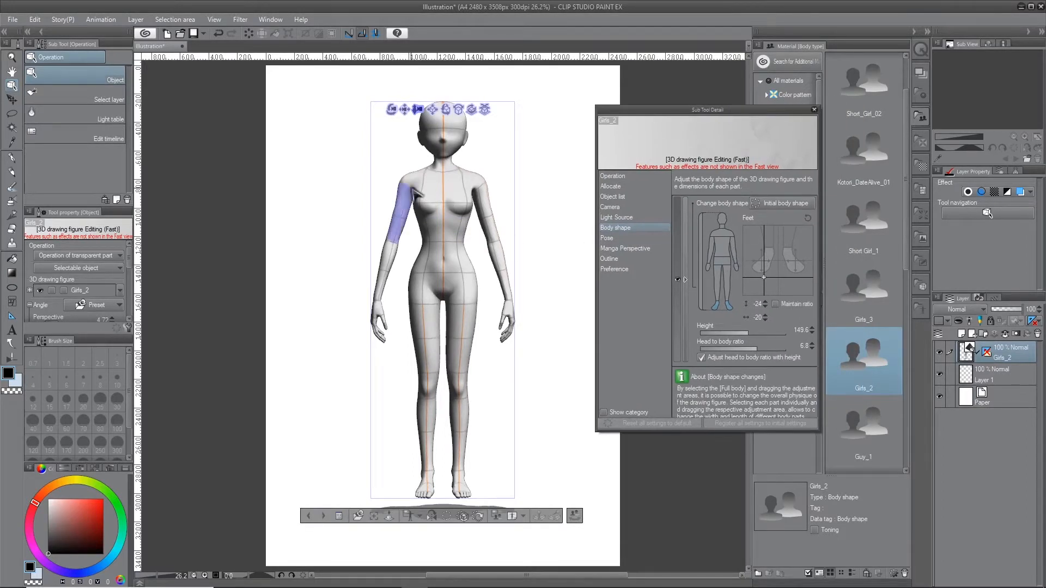
{"action": "left_click", "coordinate": [734, 254]}
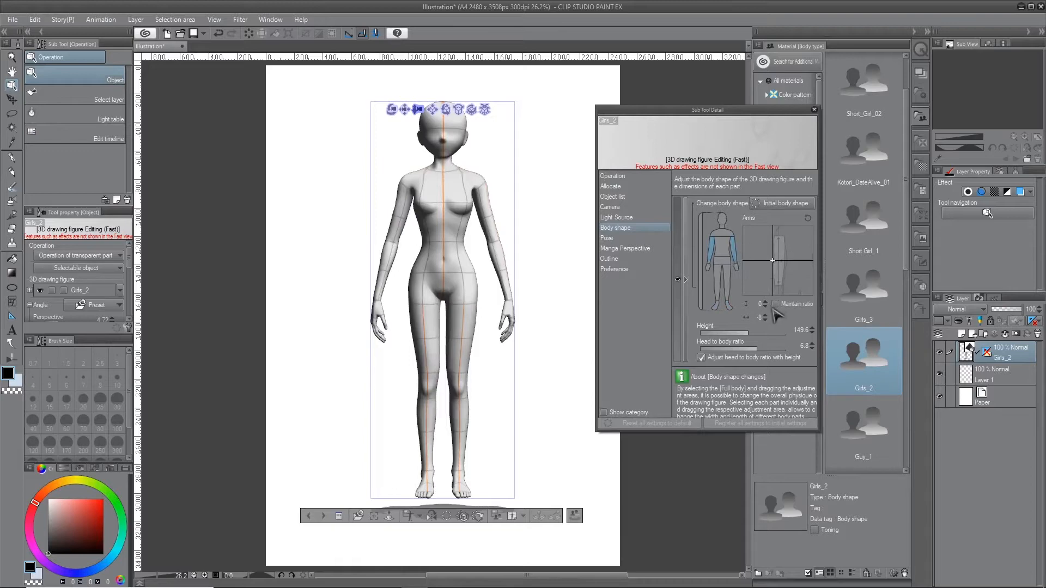
{"action": "left_click_drag", "start_coordinate": [768, 310], "coordinate": [770, 314]}
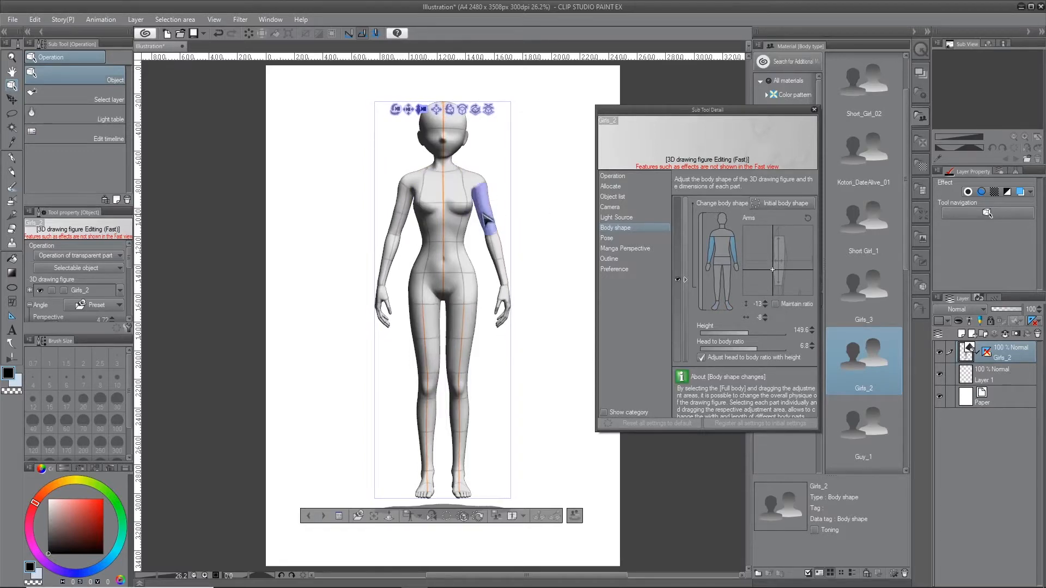
Refine the figure's arms to a vertical value of -23 and a horizontal value of 1
{"action": "left_click", "coordinate": [765, 315]}
{"action": "left_click", "coordinate": [765, 315]}
{"action": "left_click", "coordinate": [766, 315]}
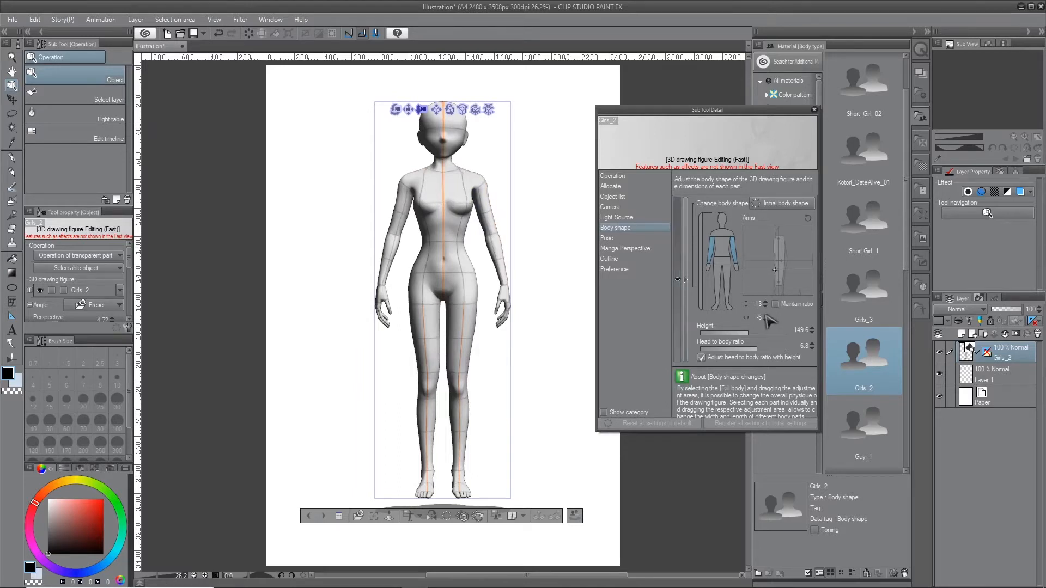
{"action": "left_click", "coordinate": [765, 315]}
{"action": "left_click", "coordinate": [766, 315]}
{"action": "left_click", "coordinate": [766, 315]}
{"action": "left_click", "coordinate": [765, 315]}
{"action": "left_click", "coordinate": [765, 316]}
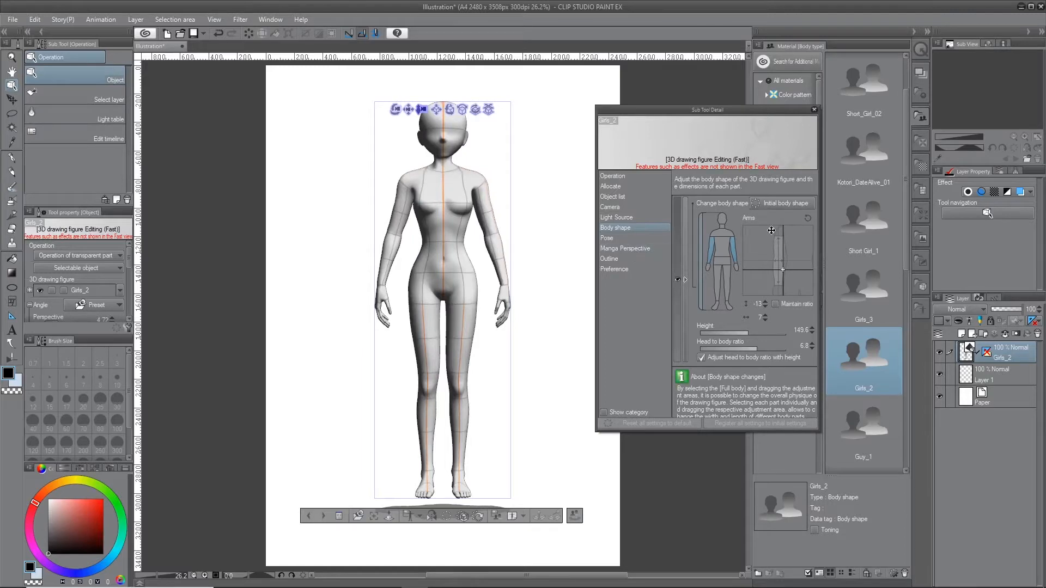
{"action": "left_click", "coordinate": [765, 307]}
{"action": "left_click", "coordinate": [765, 307]}
{"action": "left_click", "coordinate": [765, 306]}
{"action": "left_click", "coordinate": [765, 307]}
{"action": "left_click", "coordinate": [765, 306]}
{"action": "left_click", "coordinate": [765, 307]}
{"action": "left_click", "coordinate": [764, 307]}
{"action": "left_click", "coordinate": [765, 306]}
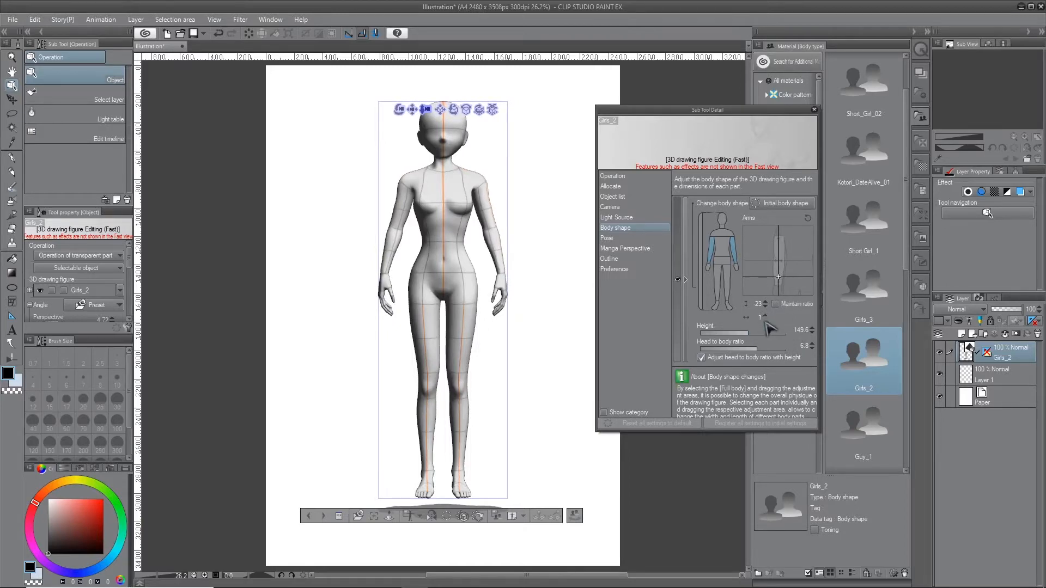
Set the hands' vertical and horizontal body shape values both to 0
{"action": "left_click", "coordinate": [739, 269]}
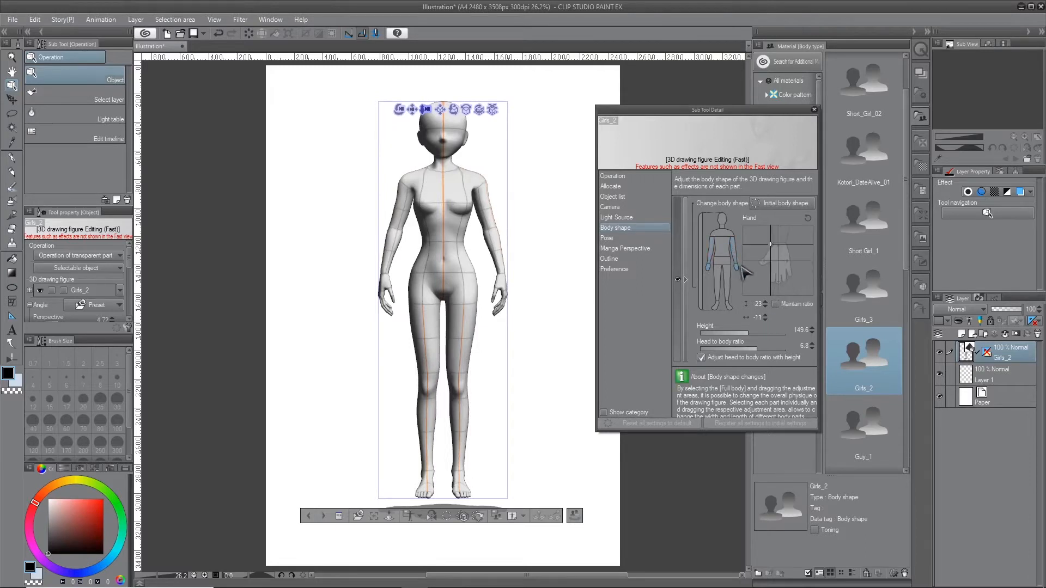
{"action": "left_click", "coordinate": [766, 306]}
{"action": "left_click", "coordinate": [765, 307]}
{"action": "left_click", "coordinate": [766, 307]}
{"action": "left_click", "coordinate": [766, 306]}
{"action": "left_click", "coordinate": [765, 307]}
{"action": "left_click", "coordinate": [766, 307]}
{"action": "left_click", "coordinate": [766, 307]}
{"action": "left_click", "coordinate": [766, 306]}
{"action": "left_click", "coordinate": [766, 306]}
{"action": "left_click", "coordinate": [766, 307]}
{"action": "left_click", "coordinate": [765, 307]}
{"action": "left_click", "coordinate": [765, 307]}
{"action": "left_click", "coordinate": [766, 307]}
{"action": "left_click", "coordinate": [765, 306]}
{"action": "left_click", "coordinate": [766, 307]}
{"action": "left_click", "coordinate": [766, 307]}
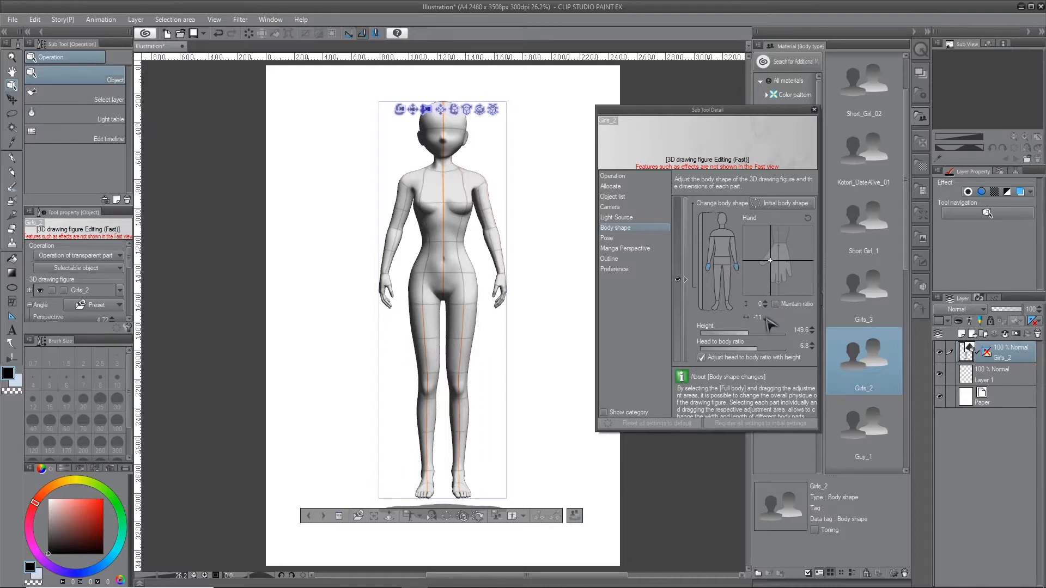
{"action": "left_click", "coordinate": [766, 316]}
{"action": "left_click", "coordinate": [766, 316]}
{"action": "left_click", "coordinate": [765, 316]}
{"action": "left_click", "coordinate": [766, 316]}
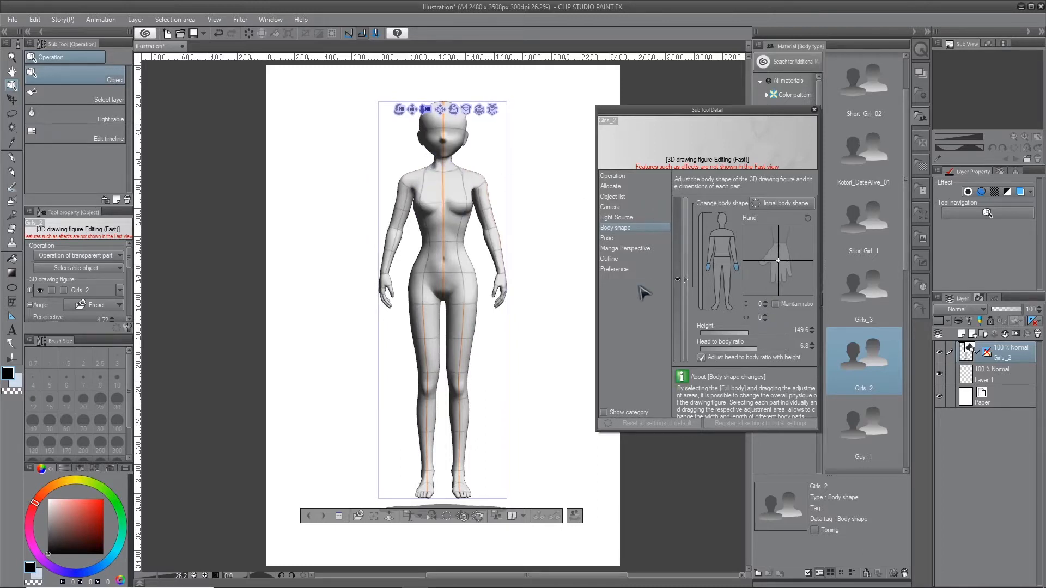
Widen the figure's waist to a horizontal value of 8
{"action": "left_click", "coordinate": [724, 262]}
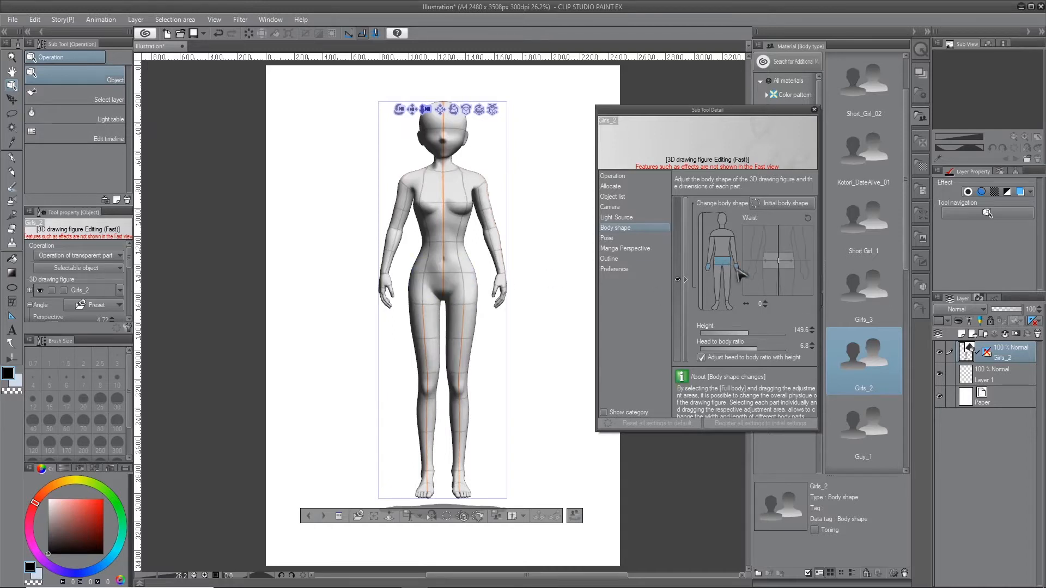
{"action": "left_click", "coordinate": [765, 302]}
{"action": "left_click", "coordinate": [765, 302]}
{"action": "left_click", "coordinate": [765, 301]}
{"action": "left_click", "coordinate": [764, 302]}
{"action": "left_click", "coordinate": [764, 302]}
{"action": "left_click", "coordinate": [764, 301]}
{"action": "left_click", "coordinate": [765, 302]}
{"action": "mouse_move", "coordinate": [398, 109]}
{"action": "left_mouse_down"}
{"action": "mouse_move", "coordinate": [579, 161]}
{"action": "mouse_move", "coordinate": [496, 123]}
{"action": "mouse_move", "coordinate": [399, 109]}
{"action": "left_mouse_up"}
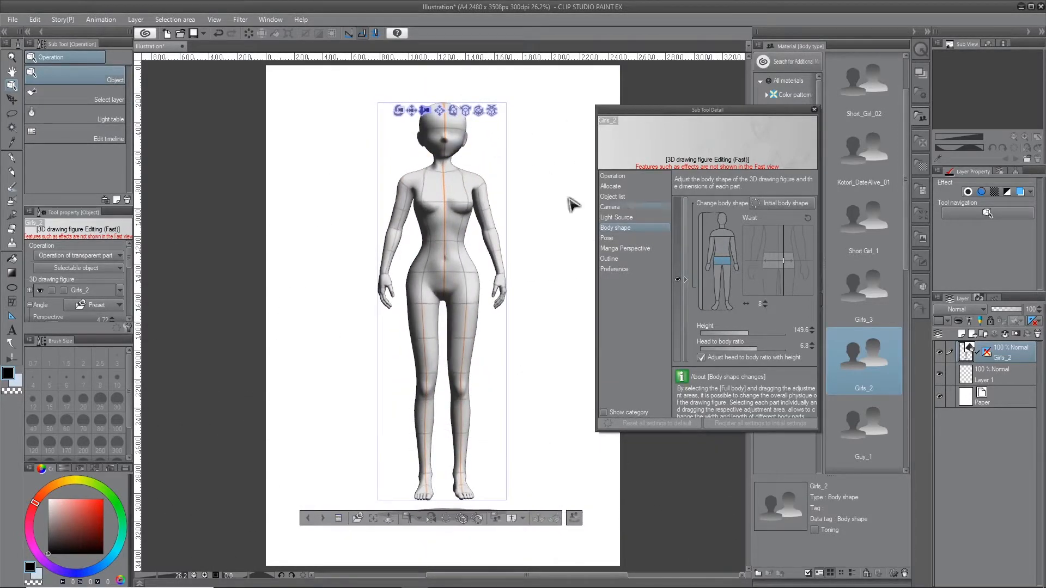
Set the figure's legs to a vertical value of -7 and a horizontal value of 8
{"action": "left_click", "coordinate": [730, 280]}
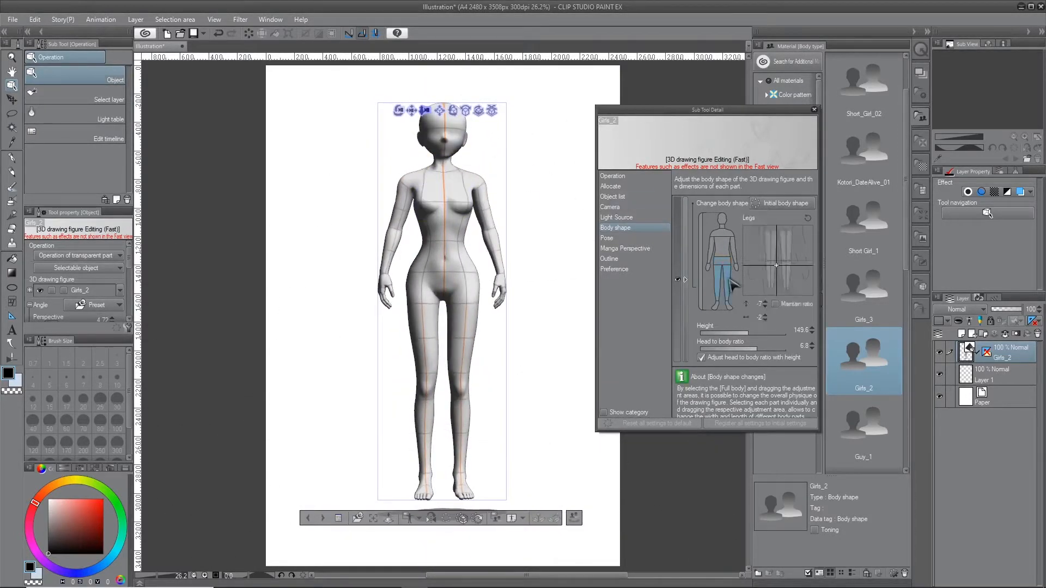
{"action": "left_click", "coordinate": [767, 302]}
{"action": "left_click", "coordinate": [766, 301]}
{"action": "left_click", "coordinate": [765, 306]}
{"action": "left_click", "coordinate": [765, 306]}
{"action": "left_click", "coordinate": [766, 315]}
{"action": "left_click", "coordinate": [766, 315]}
{"action": "left_click", "coordinate": [765, 315]}
{"action": "left_click", "coordinate": [765, 314]}
{"action": "left_click", "coordinate": [765, 315]}
{"action": "left_click", "coordinate": [765, 315]}
{"action": "left_click", "coordinate": [765, 315]}
{"action": "left_click", "coordinate": [766, 315]}
{"action": "left_click", "coordinate": [765, 315]}
{"action": "left_click", "coordinate": [766, 314]}
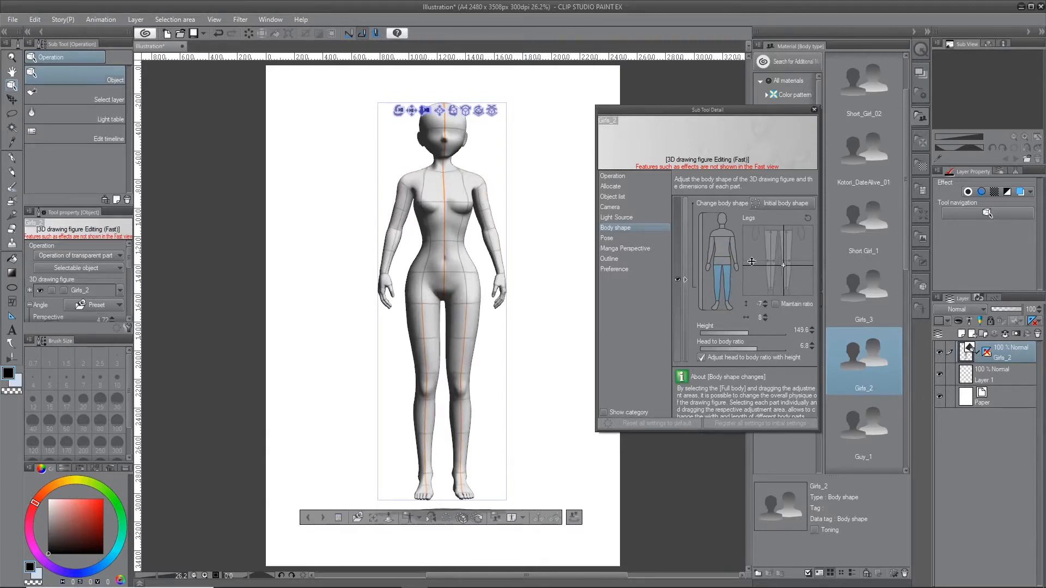
{"action": "mouse_move", "coordinate": [401, 111]}
{"action": "left_mouse_down"}
{"action": "mouse_move", "coordinate": [383, 137]}
{"action": "mouse_move", "coordinate": [403, 120]}
{"action": "left_mouse_up"}
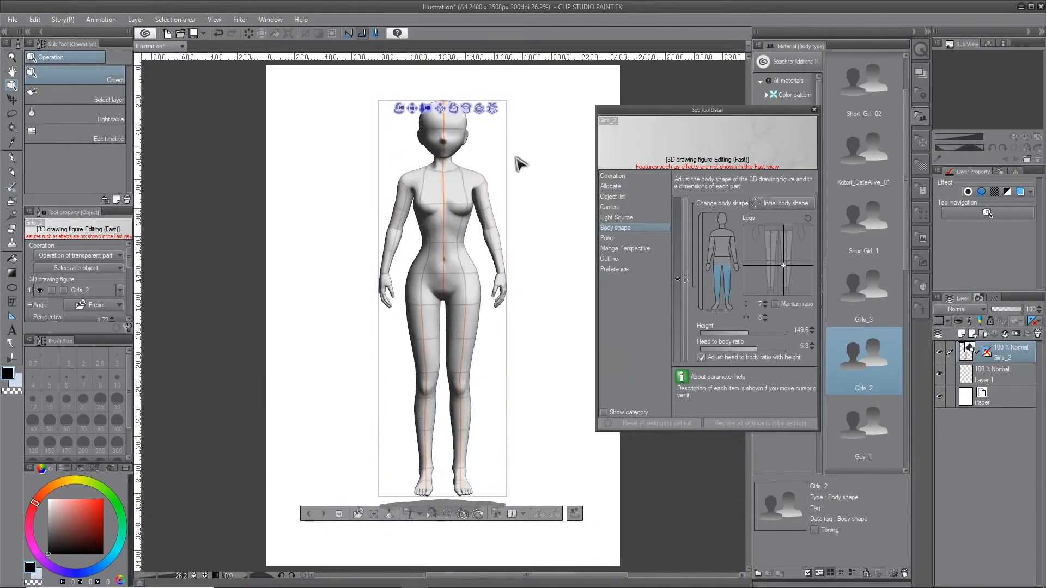
Narrow the figure's shoulders to a horizontal value of -4
{"action": "left_click", "coordinate": [724, 234]}
{"action": "left_click", "coordinate": [765, 306]}
{"action": "left_click", "coordinate": [764, 307]}
{"action": "left_click", "coordinate": [765, 307]}
{"action": "left_click", "coordinate": [765, 306]}
{"action": "left_click", "coordinate": [765, 307]}
{"action": "left_click", "coordinate": [765, 307]}
{"action": "left_click", "coordinate": [765, 307]}
{"action": "left_click", "coordinate": [765, 306]}
{"action": "left_click", "coordinate": [765, 307]}
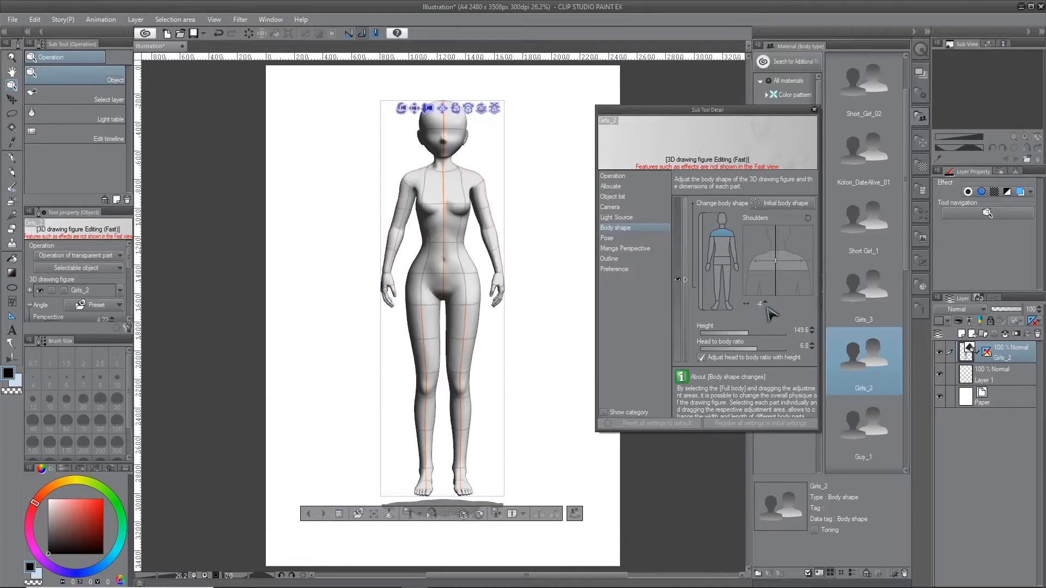
{"action": "left_click_drag", "start_coordinate": [401, 107], "coordinate": [401, 108]}
Set the neck to a vertical value of -6 and a horizontal value of -17, and close the body shape settings
{"action": "left_click", "coordinate": [726, 233]}
{"action": "left_click", "coordinate": [765, 304]}
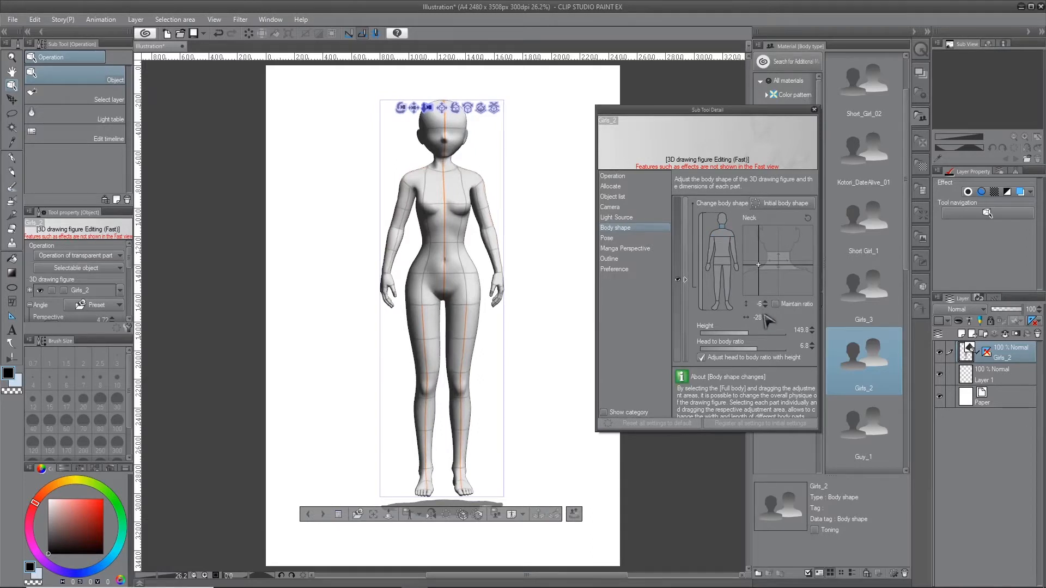
{"action": "left_click", "coordinate": [765, 315]}
{"action": "left_click", "coordinate": [765, 315]}
{"action": "left_click", "coordinate": [765, 315]}
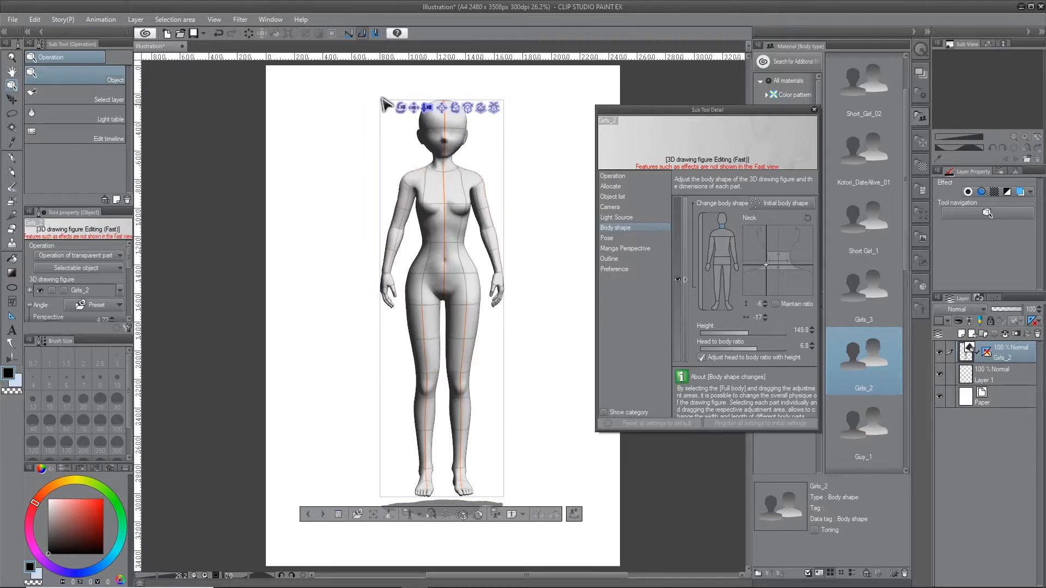
{"action": "mouse_move", "coordinate": [399, 108]}
{"action": "left_mouse_down"}
{"action": "mouse_move", "coordinate": [348, 89]}
{"action": "mouse_move", "coordinate": [416, 98]}
{"action": "mouse_move", "coordinate": [403, 137]}
{"action": "mouse_move", "coordinate": [400, 109]}
{"action": "left_mouse_up"}
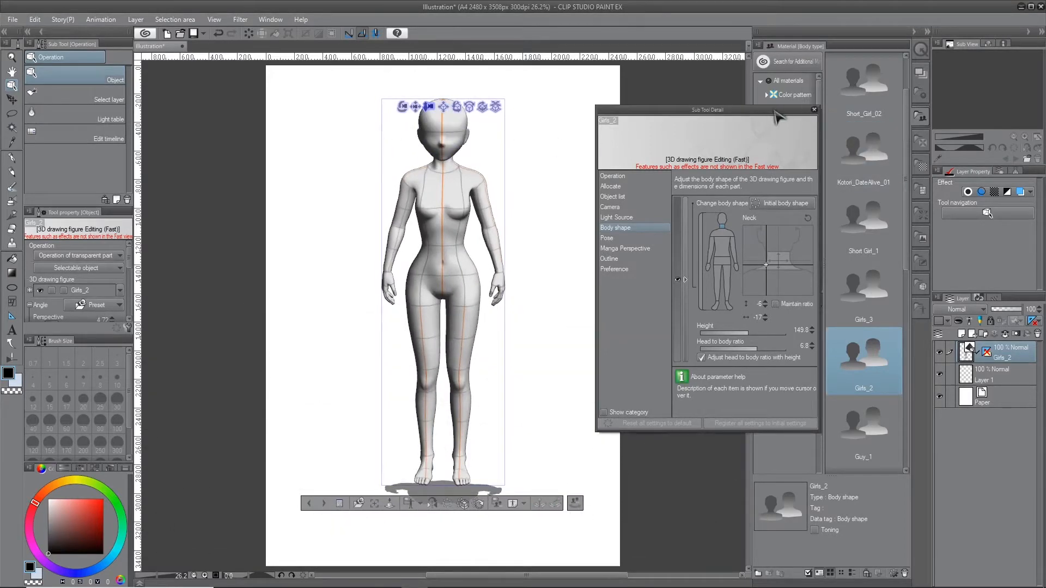
{"action": "left_click_drag", "start_coordinate": [777, 109], "coordinate": [824, 92]}
{"action": "left_click", "coordinate": [860, 93]}
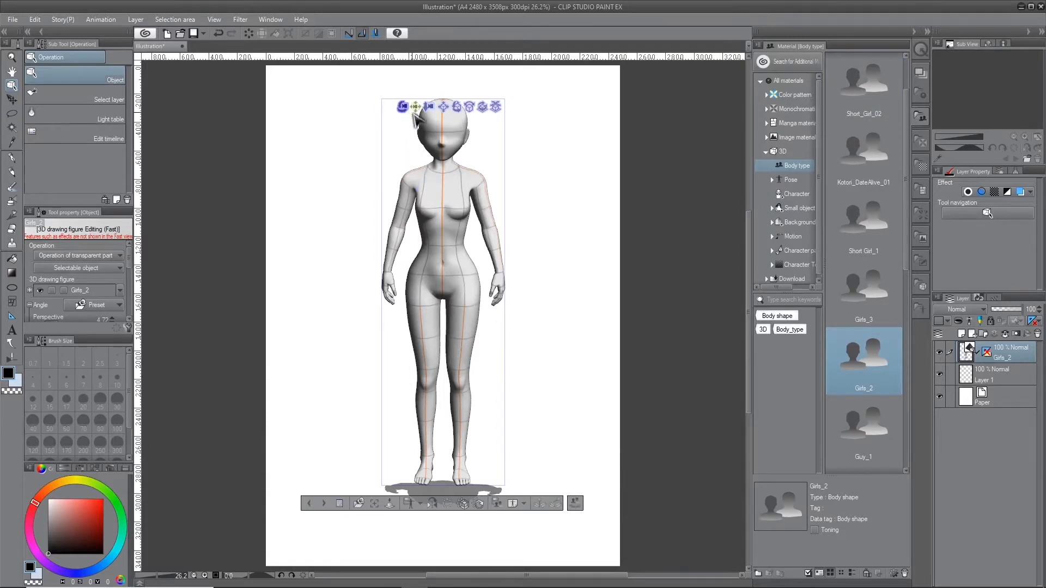
Select the figure's head and turn it slightly toward the figure's right side
{"action": "left_click_drag", "start_coordinate": [403, 108], "coordinate": [414, 111]}
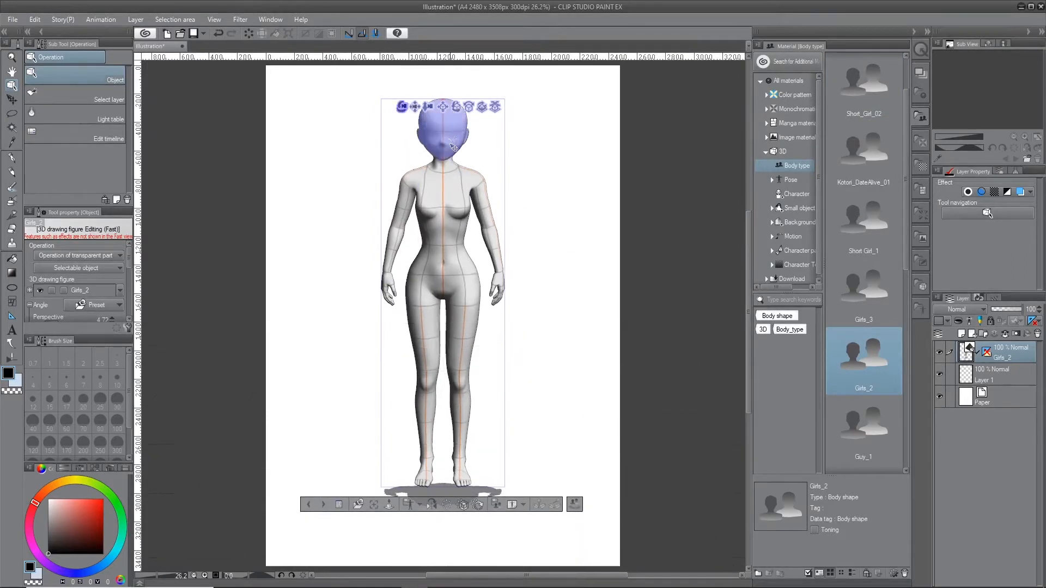
{"action": "left_click", "coordinate": [453, 146]}
{"action": "left_click", "coordinate": [457, 139]}
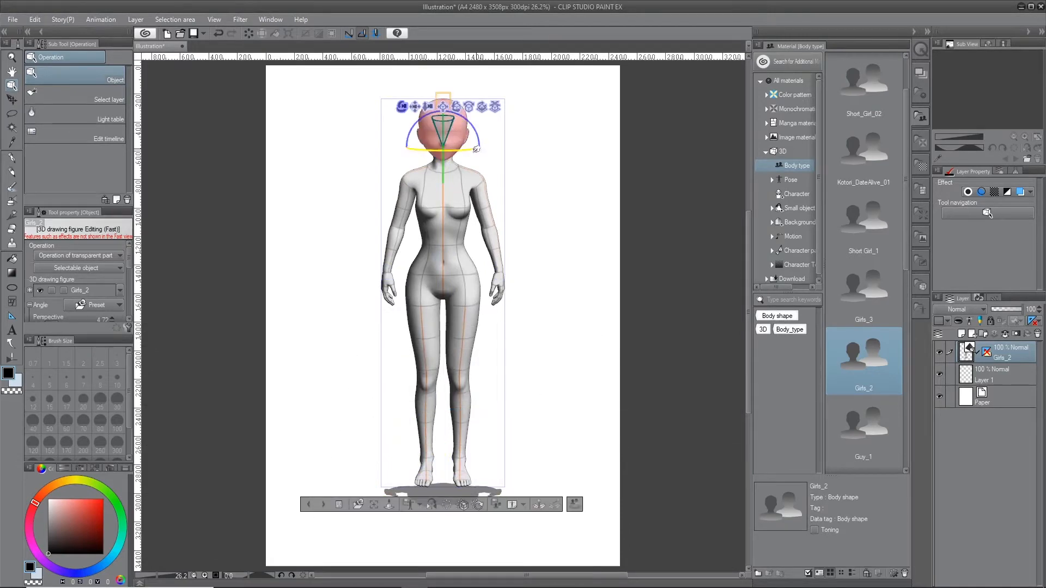
{"action": "left_click_drag", "start_coordinate": [475, 146], "coordinate": [451, 147]}
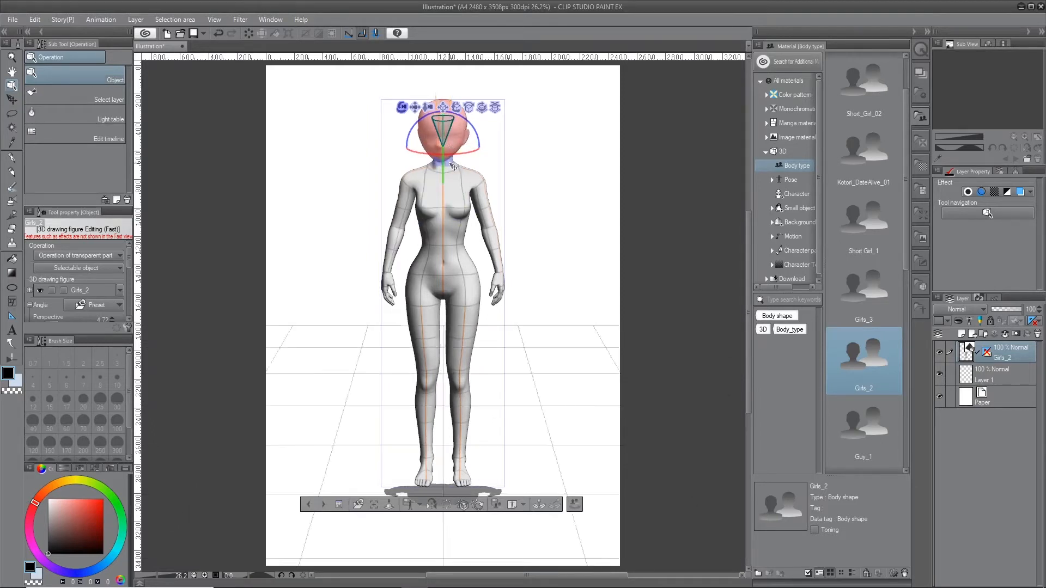
Swing the figure's left arm outward from the body and adjust the rotation of its wrist
{"action": "left_click", "coordinate": [467, 177]}
{"action": "left_click", "coordinate": [442, 163]}
{"action": "left_click_drag", "start_coordinate": [472, 176], "coordinate": [472, 224]}
{"action": "left_click", "coordinate": [457, 212]}
{"action": "left_click", "coordinate": [484, 199]}
{"action": "left_click", "coordinate": [490, 239]}
{"action": "left_click", "coordinate": [521, 251]}
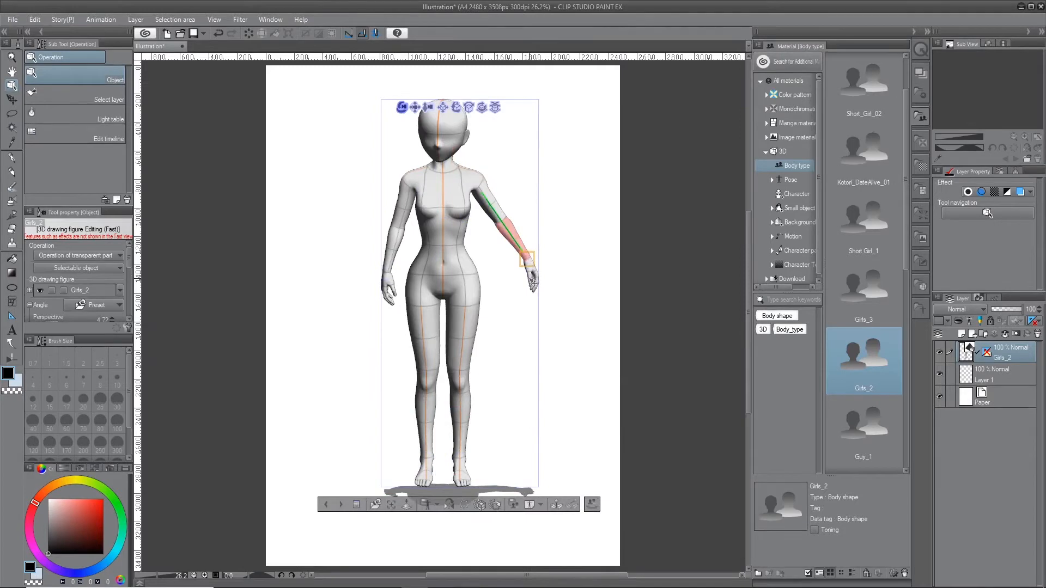
{"action": "left_click", "coordinate": [539, 268]}
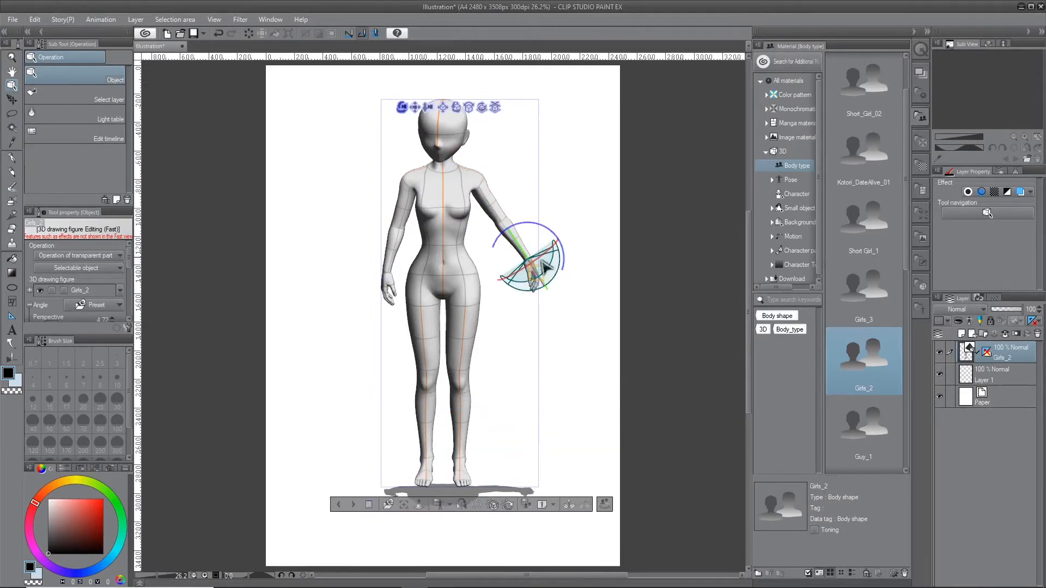
{"action": "left_click_drag", "start_coordinate": [532, 260], "coordinate": [524, 255]}
Tilt the figure's upper body slightly toward its left side from the abdomen
{"action": "left_click", "coordinate": [459, 240]}
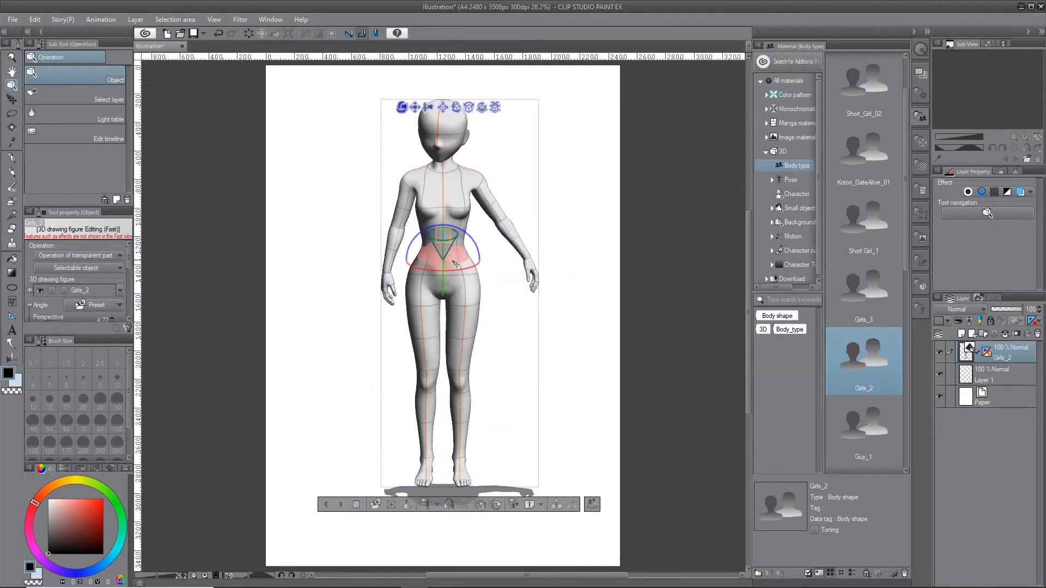
{"action": "mouse_move", "coordinate": [466, 227]}
{"action": "left_mouse_down"}
{"action": "mouse_move", "coordinate": [474, 219]}
{"action": "mouse_move", "coordinate": [470, 228]}
{"action": "left_mouse_up"}
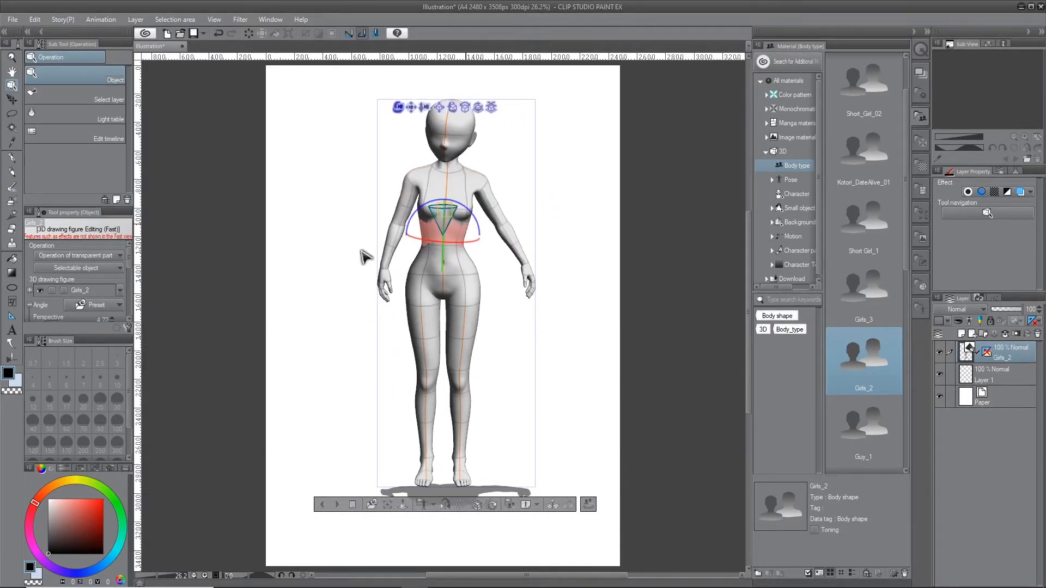
{"action": "left_click", "coordinate": [464, 261]}
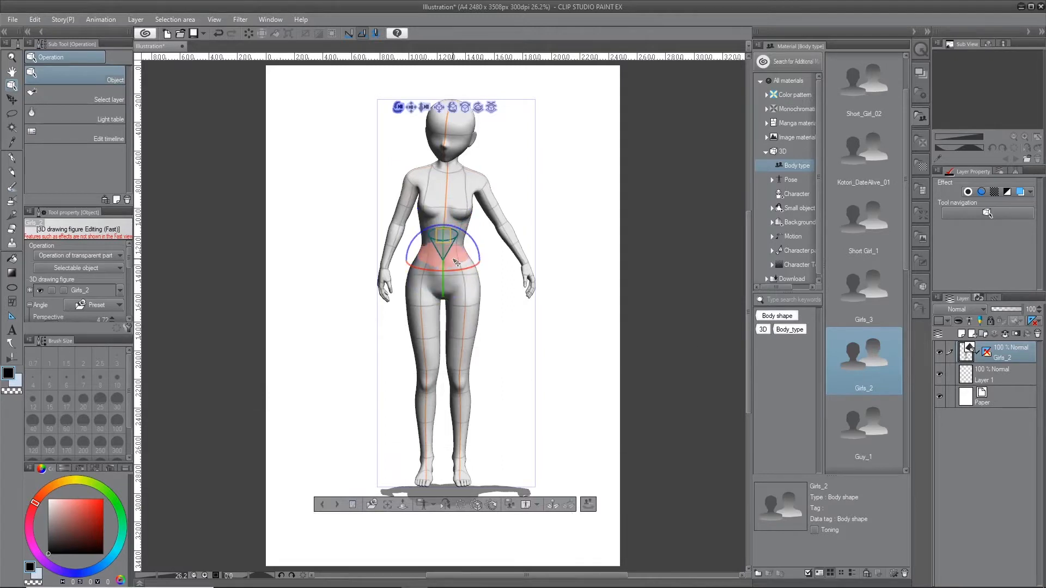
Swing the figure's left leg outward from the hip and select its foot
{"action": "left_click", "coordinate": [463, 307]}
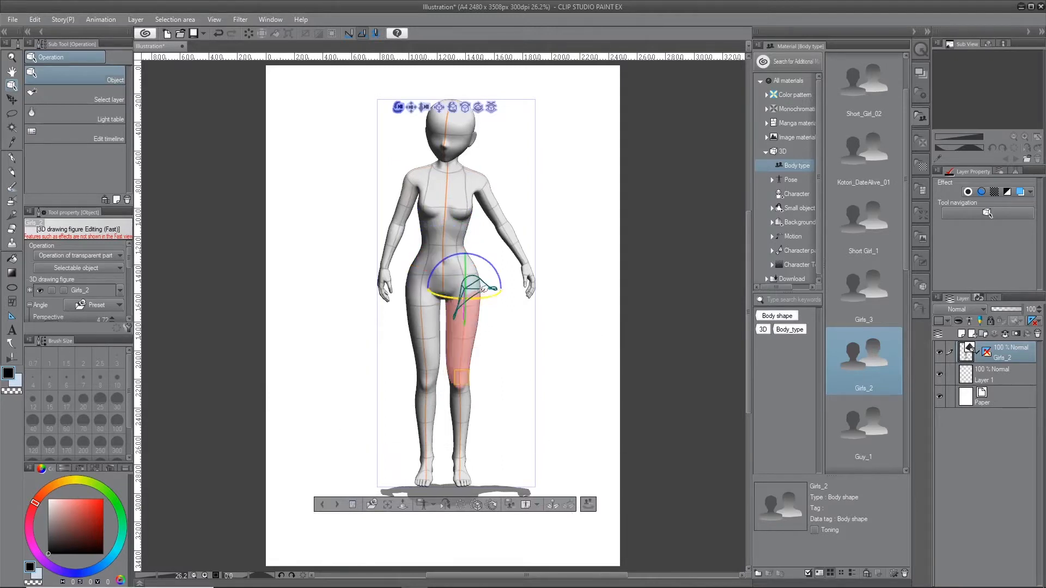
{"action": "left_click_drag", "start_coordinate": [431, 275], "coordinate": [486, 293]}
{"action": "left_click", "coordinate": [488, 462]}
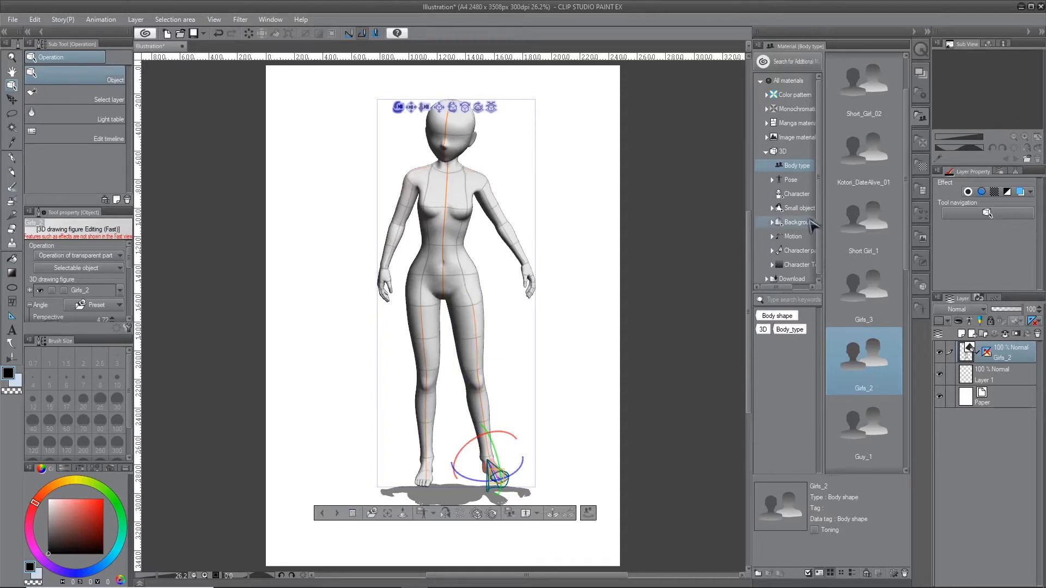
Browse the entire-body pose materials in the 3D material library for a pose suited to the figure
{"action": "double_click", "coordinate": [788, 181]}
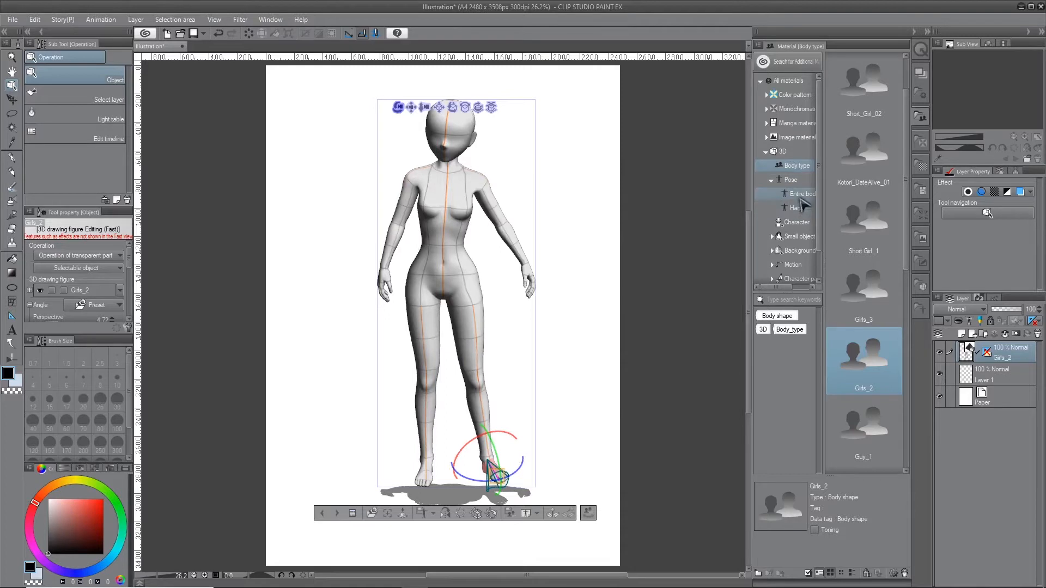
{"action": "left_click", "coordinate": [802, 195]}
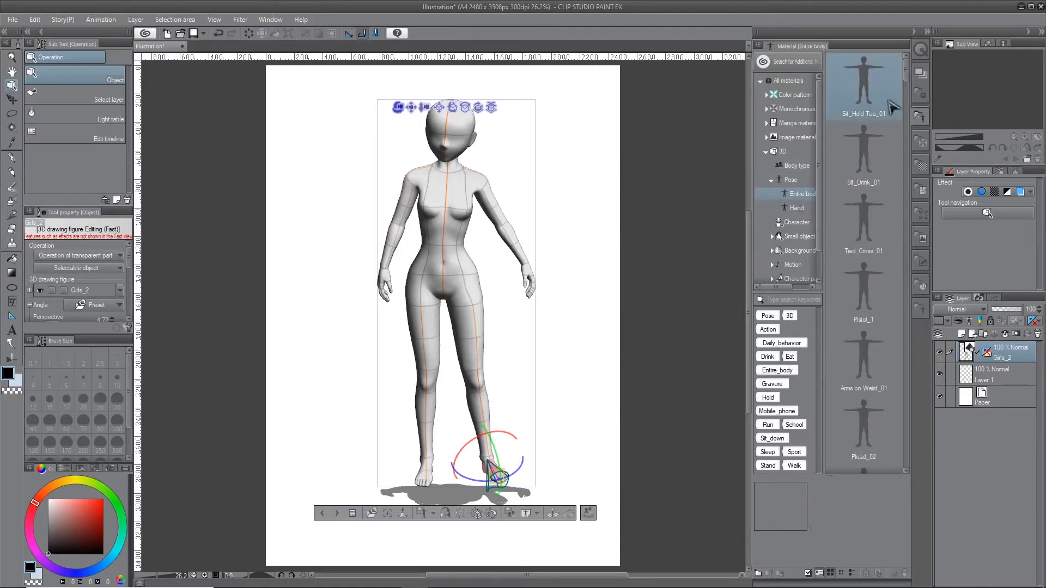
{"action": "left_click_drag", "start_coordinate": [906, 76], "coordinate": [907, 124]}
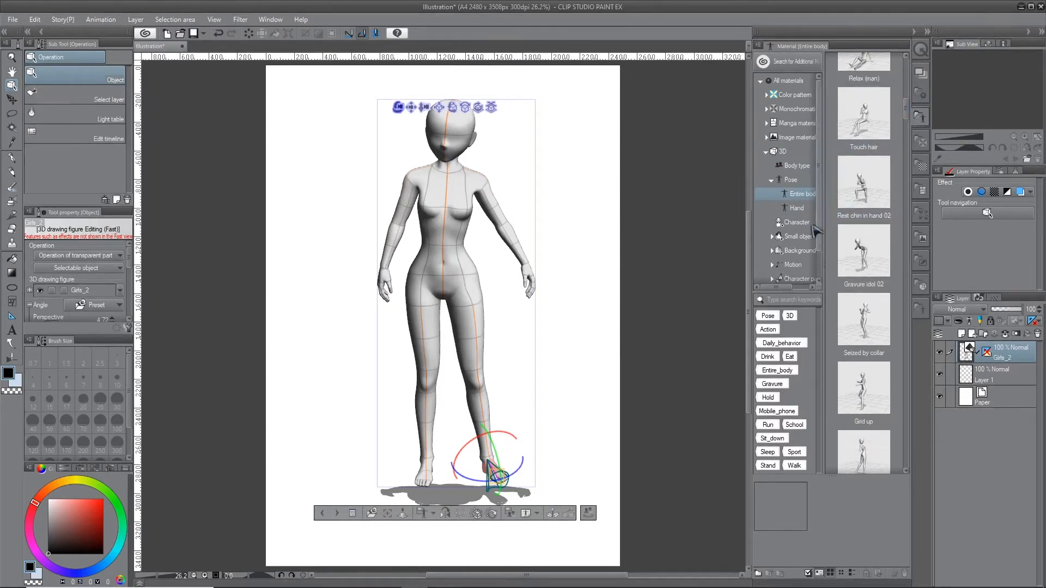
Search the entire-body pose materials for "stand"
{"action": "left_click", "coordinate": [805, 301]}
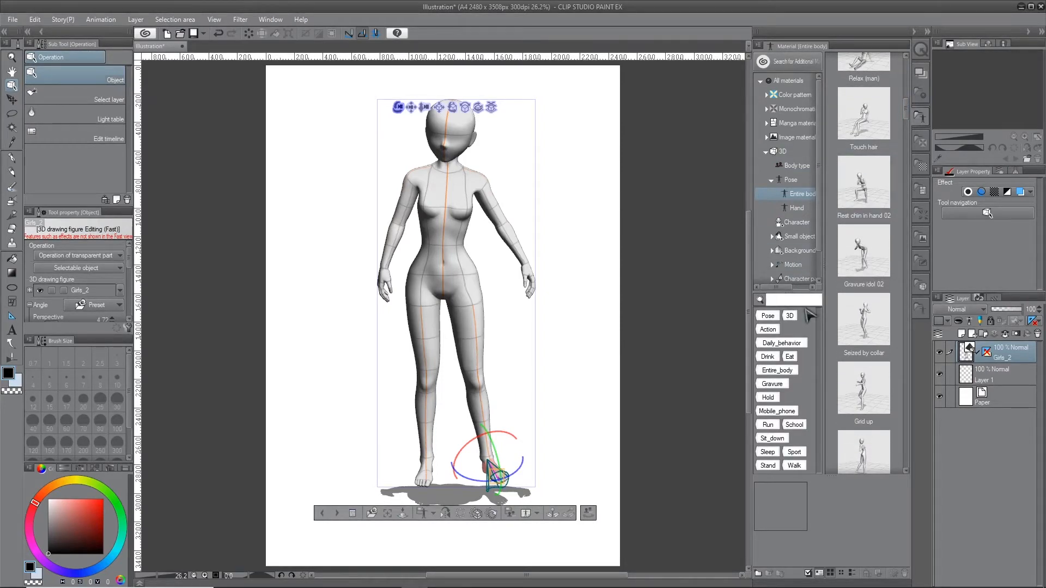
{"action": "type", "text": "stand"}
{"action": "key", "text": "Return"}
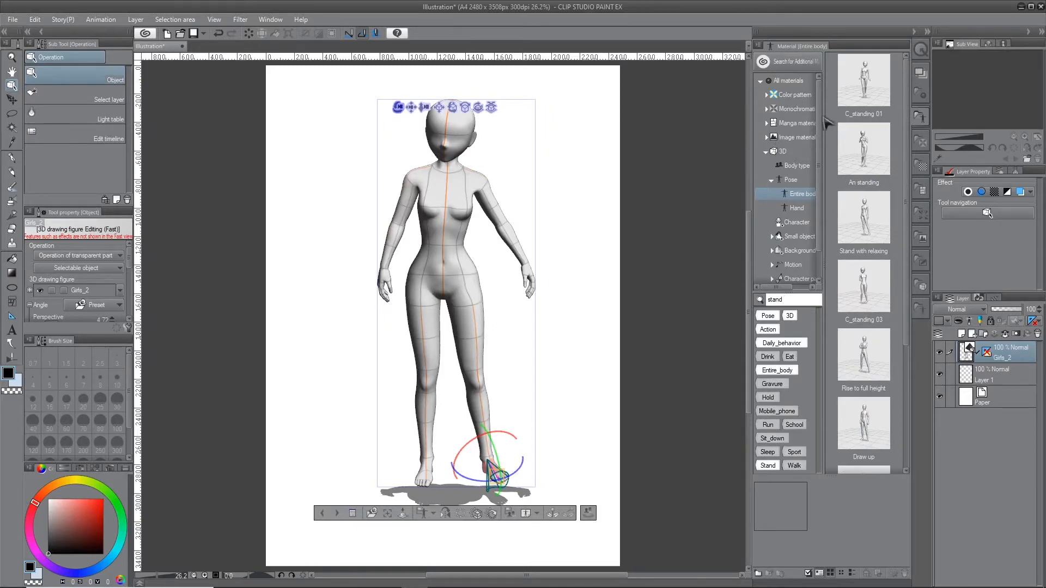
Try the C_standing 01, An standing, Stand with relaxing and C_standing 03 pose materials on the figure one after another
{"action": "left_click", "coordinate": [865, 101]}
{"action": "left_click_drag", "start_coordinate": [879, 112], "coordinate": [477, 255]}
{"action": "left_click_drag", "start_coordinate": [864, 148], "coordinate": [507, 254]}
{"action": "left_click_drag", "start_coordinate": [849, 217], "coordinate": [441, 272]}
{"action": "left_click_drag", "start_coordinate": [860, 283], "coordinate": [490, 272]}
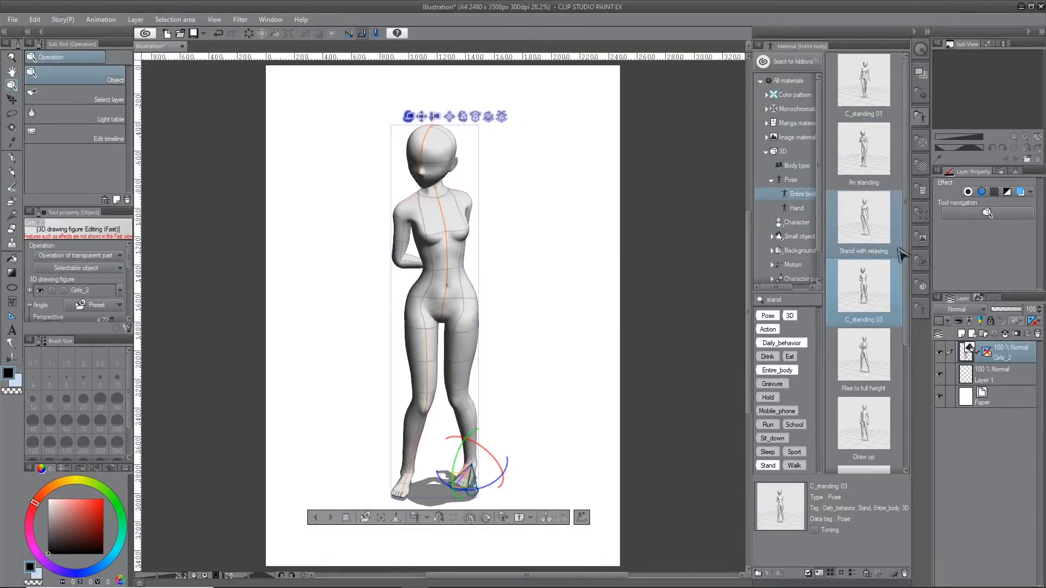
Try the Rise to full height pose and the Draw up pose on the figure
{"action": "left_click_drag", "start_coordinate": [864, 354], "coordinate": [430, 294]}
{"action": "scroll", "coordinate": [872, 305], "scroll_direction": "down", "scroll_amount": 2}
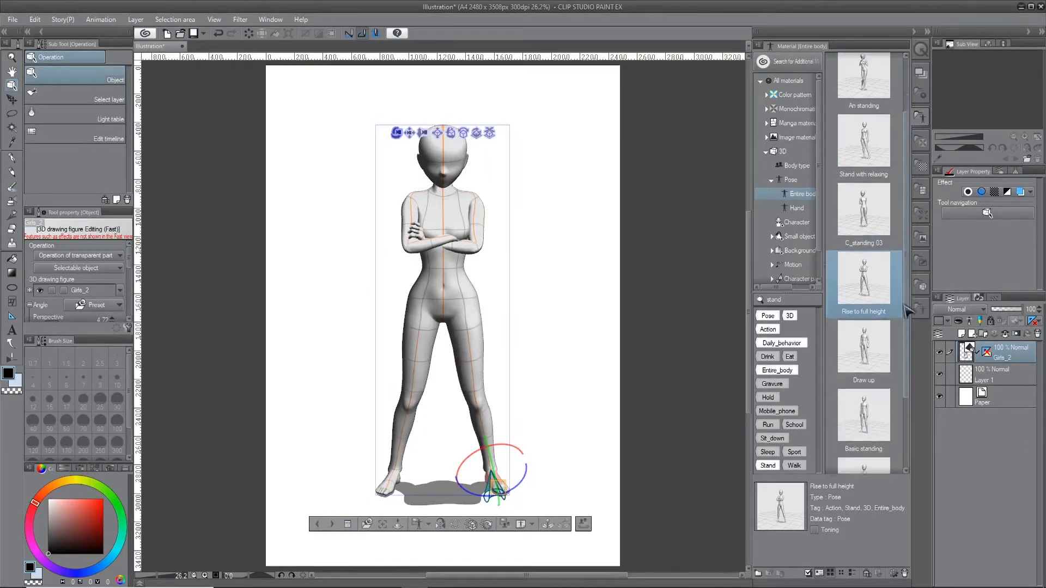
{"action": "left_click_drag", "start_coordinate": [868, 327], "coordinate": [444, 273]}
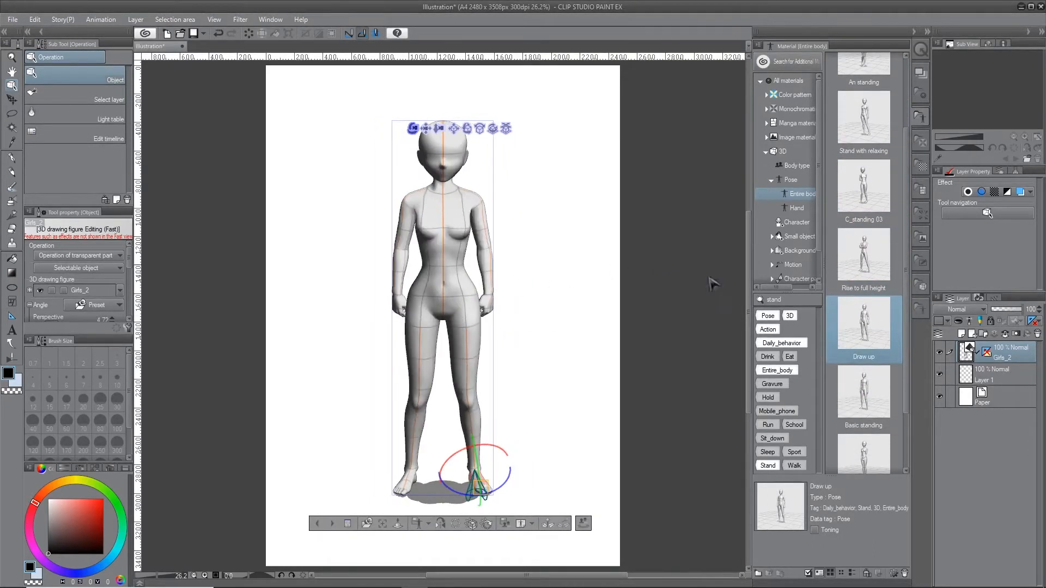
{"action": "scroll", "coordinate": [883, 289], "scroll_direction": "up", "scroll_amount": 2}
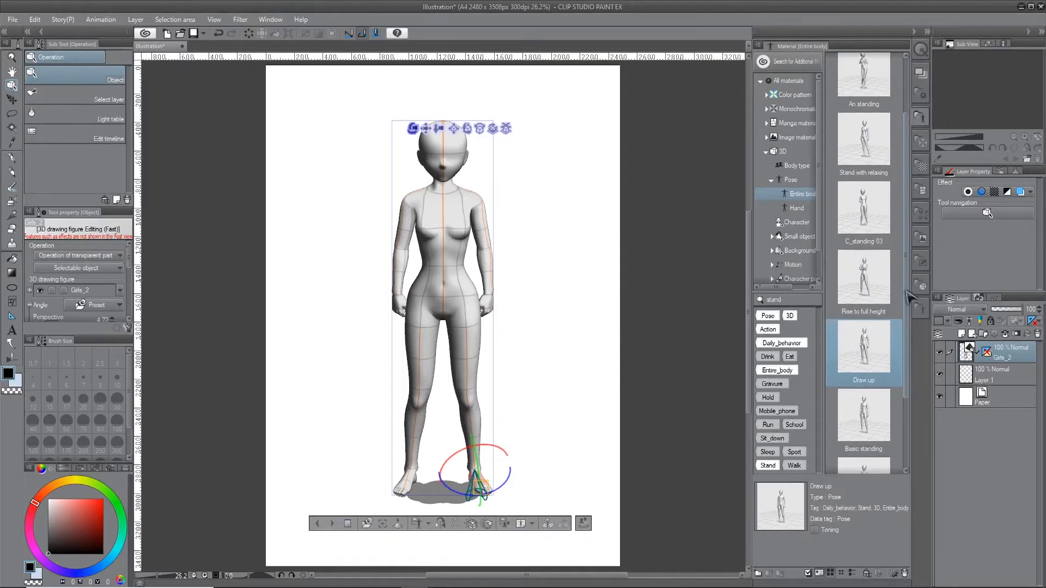
Apply the Stand with relaxing pose material to the figure and slightly adjust its camera angle
{"action": "left_click", "coordinate": [880, 163]}
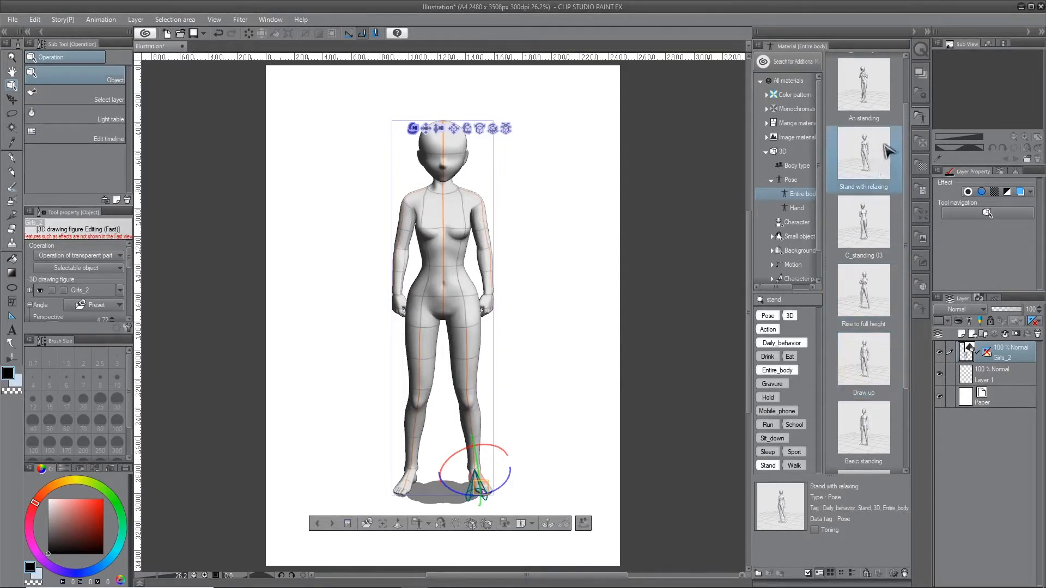
{"action": "left_click_drag", "start_coordinate": [885, 153], "coordinate": [468, 251]}
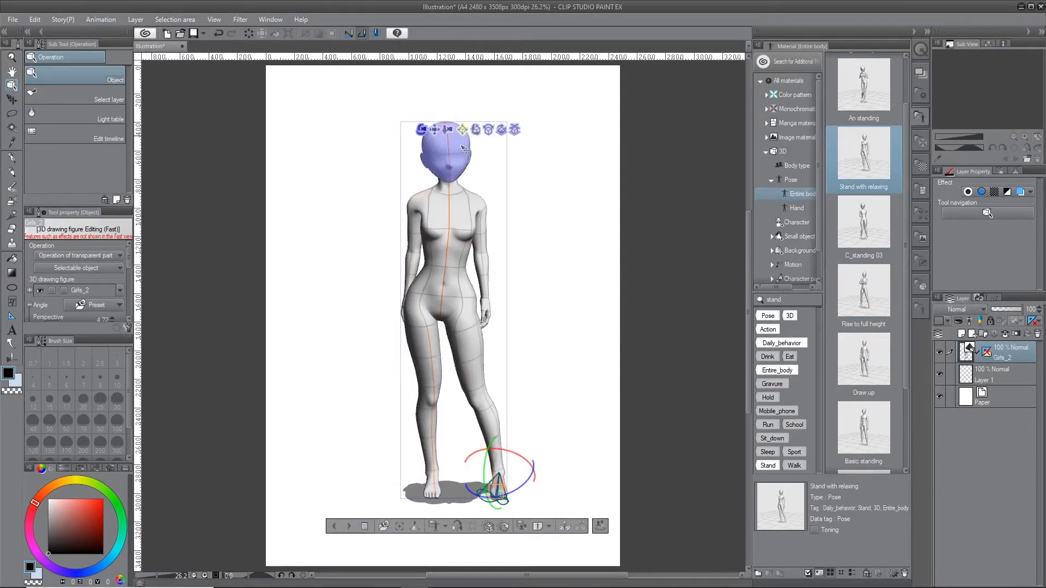
{"action": "mouse_move", "coordinate": [424, 132]}
{"action": "left_mouse_down"}
{"action": "mouse_move", "coordinate": [354, 139]}
{"action": "mouse_move", "coordinate": [449, 125]}
{"action": "mouse_move", "coordinate": [423, 130]}
{"action": "left_mouse_up"}
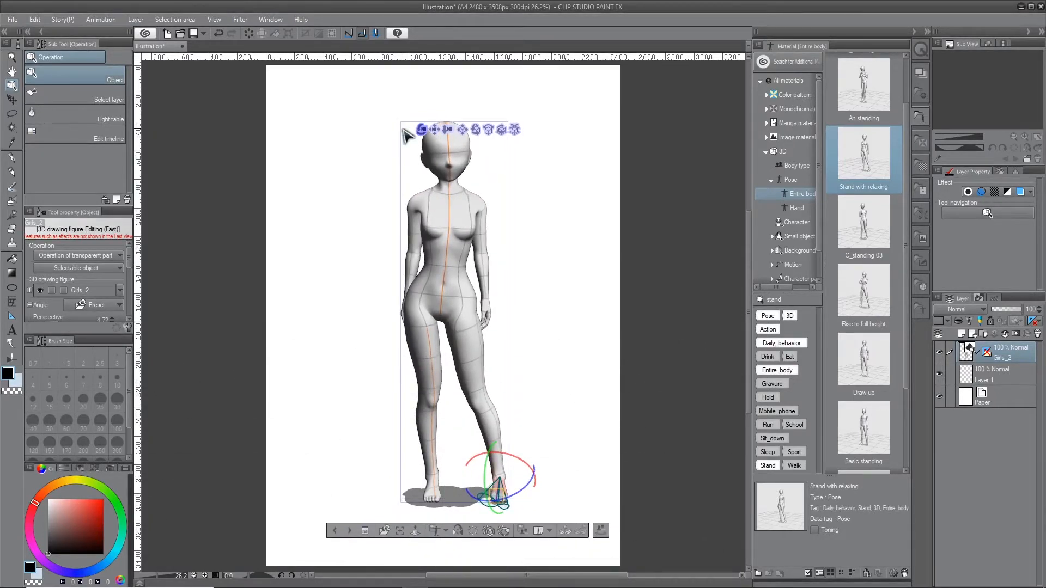
Reframe the 3D camera so the figure fills the page from head to upper thighs
{"action": "scroll", "coordinate": [454, 176], "scroll_direction": "up", "scroll_amount": 3}
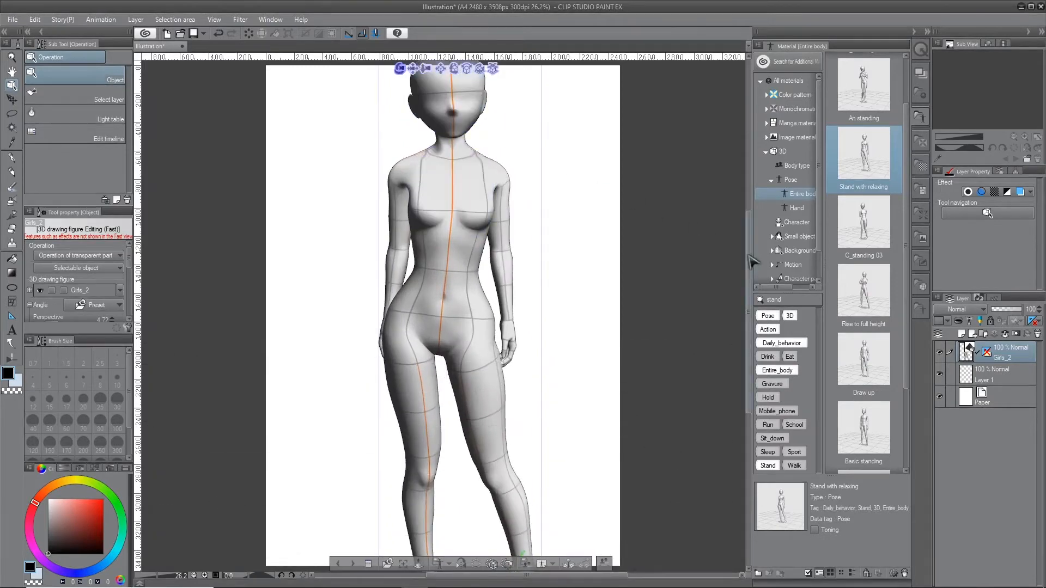
{"action": "left_click_drag", "start_coordinate": [749, 263], "coordinate": [750, 239]}
{"action": "left_click_drag", "start_coordinate": [401, 117], "coordinate": [406, 233]}
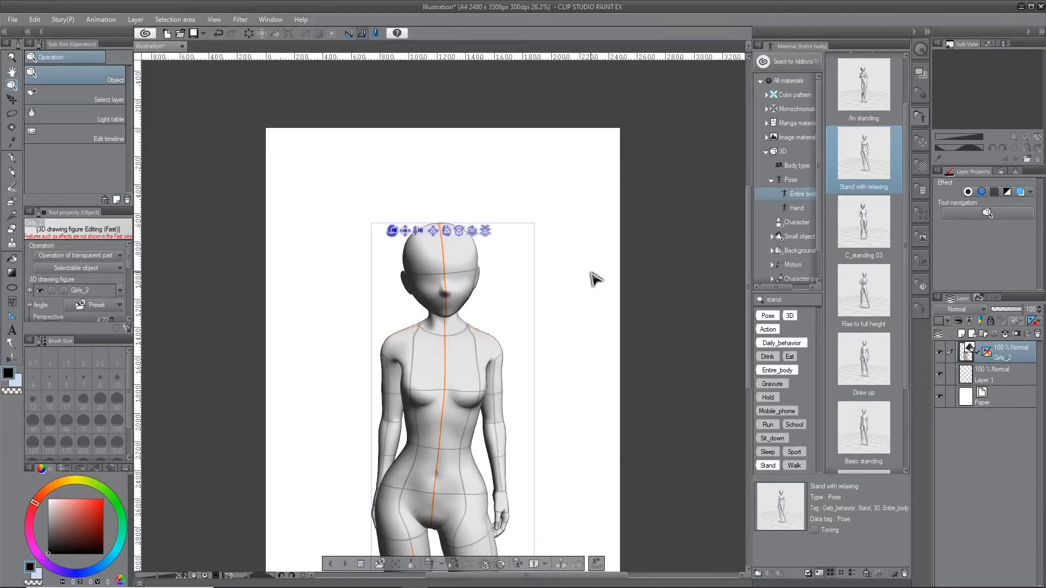
{"action": "left_click", "coordinate": [615, 298]}
{"action": "scroll", "coordinate": [616, 301], "scroll_direction": "down", "scroll_amount": 1}
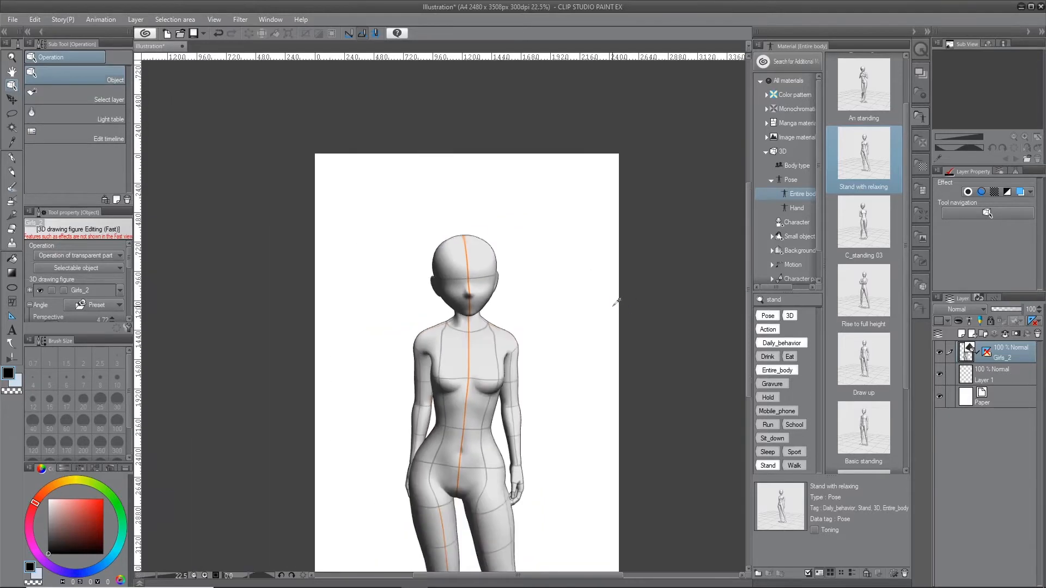
{"action": "left_click_drag", "start_coordinate": [748, 244], "coordinate": [747, 275]}
{"action": "mouse_move", "coordinate": [427, 165]}
{"action": "left_mouse_down"}
{"action": "mouse_move", "coordinate": [453, 150]}
{"action": "mouse_move", "coordinate": [416, 111]}
{"action": "mouse_move", "coordinate": [447, 164]}
{"action": "left_mouse_up"}
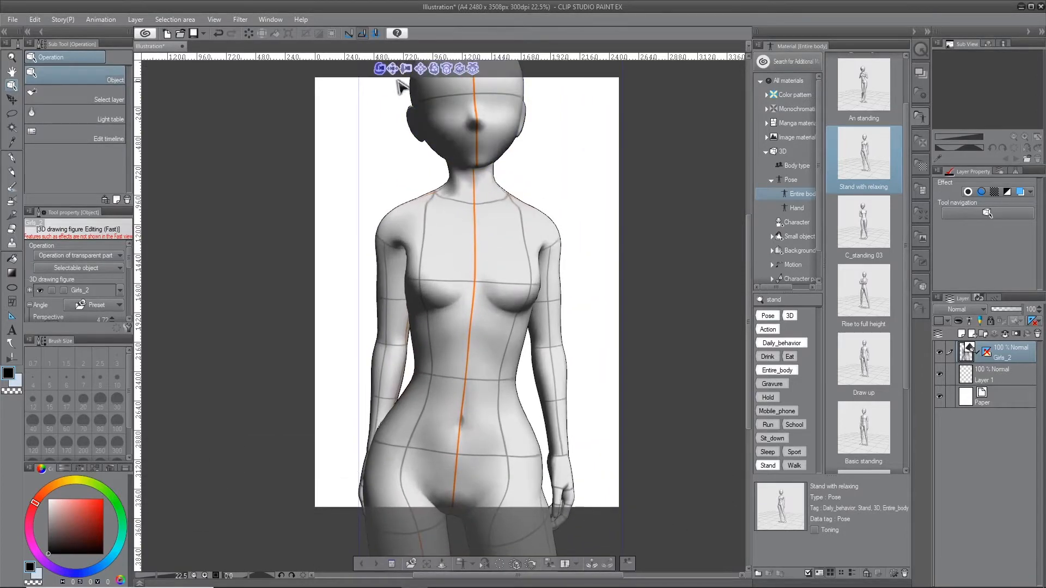
{"action": "left_click_drag", "start_coordinate": [395, 71], "coordinate": [399, 171]}
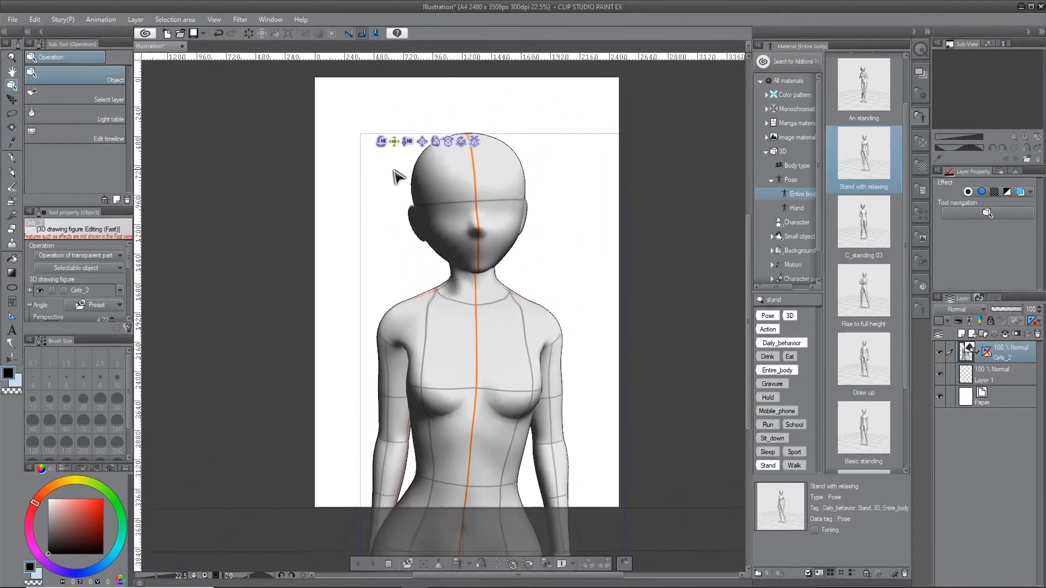
{"action": "left_click_drag", "start_coordinate": [409, 125], "coordinate": [410, 116]}
{"action": "left_click_drag", "start_coordinate": [422, 161], "coordinate": [424, 88]}
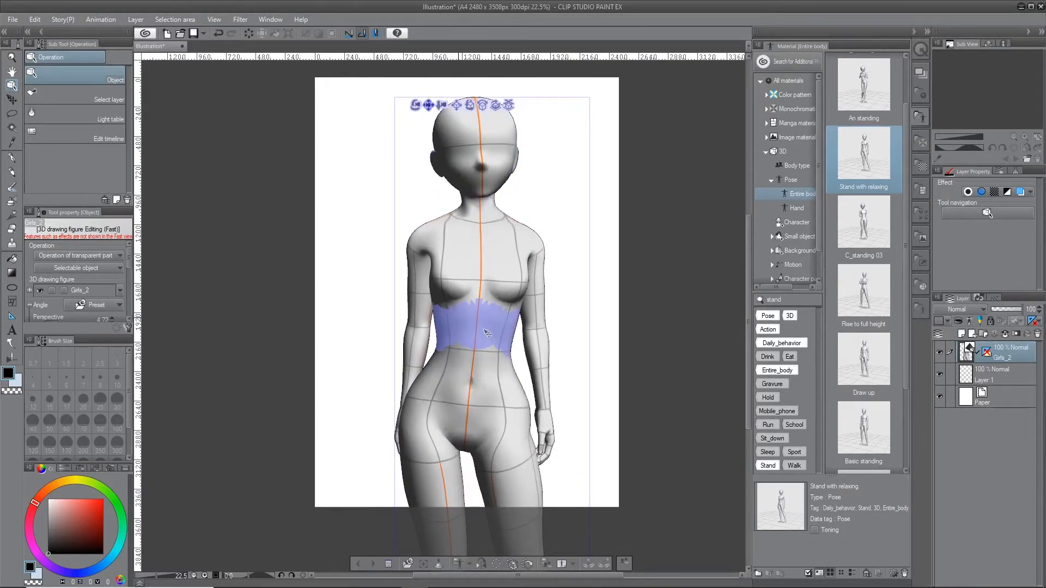
Move Layer 1 above the 3D figure layer and hide the figure layer
{"action": "left_click", "coordinate": [547, 323]}
{"action": "left_click_drag", "start_coordinate": [1018, 374], "coordinate": [1019, 349]}
{"action": "key", "text": "p"}
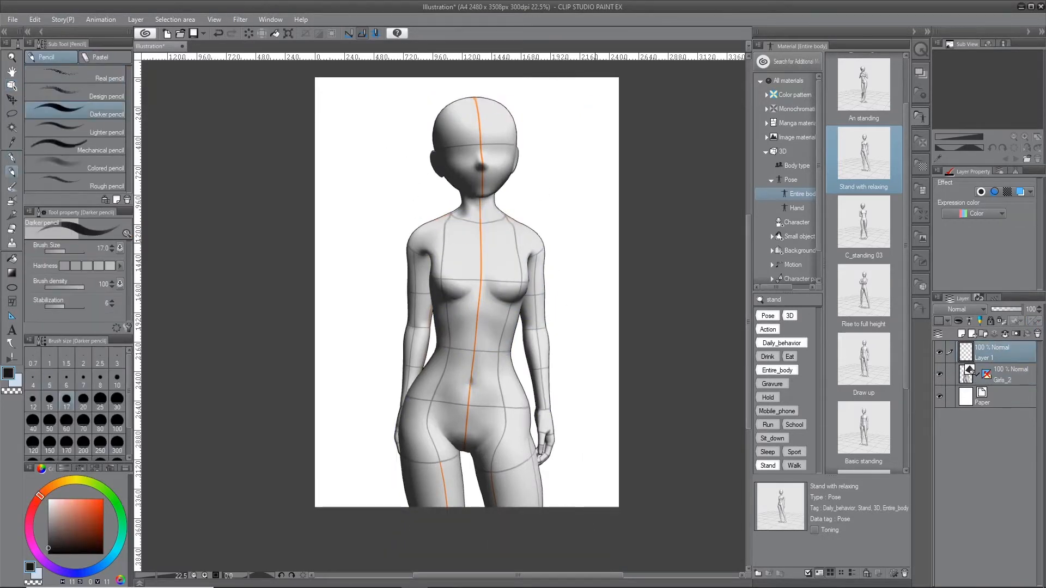
{"action": "left_click", "coordinate": [939, 374]}
Sketch a rough oval head, neck, shoulder line and upper arms on Layer 1 with the G-pen
{"action": "scroll", "coordinate": [436, 159], "scroll_direction": "up", "scroll_amount": 1}
{"action": "left_click", "coordinate": [15, 288]}
{"action": "key", "text": "p"}
{"action": "mouse_move", "coordinate": [429, 154]}
{"action": "left_mouse_down"}
{"action": "mouse_move", "coordinate": [471, 255]}
{"action": "mouse_move", "coordinate": [482, 229]}
{"action": "left_mouse_up"}
{"action": "mouse_move", "coordinate": [457, 243]}
{"action": "left_mouse_down"}
{"action": "mouse_move", "coordinate": [481, 253]}
{"action": "mouse_move", "coordinate": [483, 217]}
{"action": "mouse_move", "coordinate": [492, 221]}
{"action": "mouse_move", "coordinate": [454, 137]}
{"action": "mouse_move", "coordinate": [458, 262]}
{"action": "left_mouse_up"}
{"action": "left_click_drag", "start_coordinate": [652, 240], "coordinate": [610, 166]}
{"action": "mouse_move", "coordinate": [449, 262]}
{"action": "left_mouse_down"}
{"action": "mouse_move", "coordinate": [401, 291]}
{"action": "mouse_move", "coordinate": [497, 235]}
{"action": "left_mouse_up"}
{"action": "key", "text": "ctrl+z"}
{"action": "key", "text": "ctrl+z"}
{"action": "left_click_drag", "start_coordinate": [399, 276], "coordinate": [473, 238]}
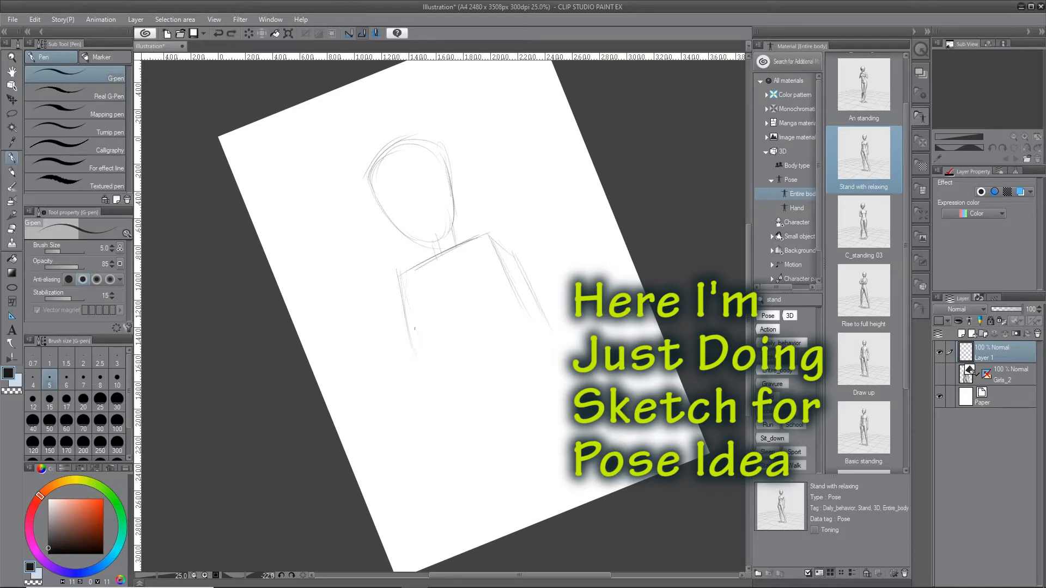
Sketch the waist and hips, a forearm crossing the torso, and extra lines on the head
{"action": "left_click_drag", "start_coordinate": [480, 406], "coordinate": [541, 376]}
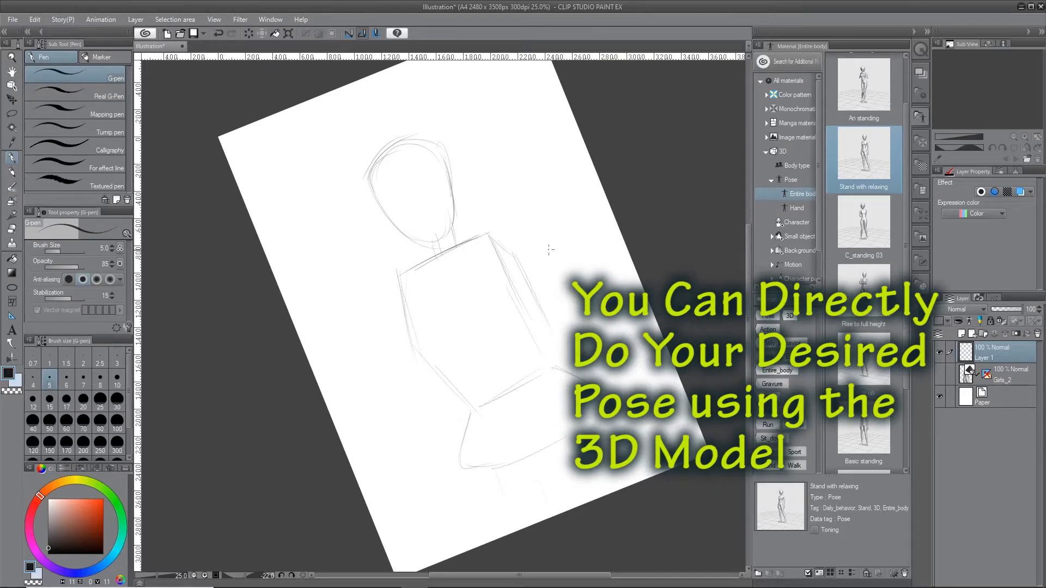
{"action": "left_click_drag", "start_coordinate": [510, 306], "coordinate": [425, 353]}
{"action": "left_click_drag", "start_coordinate": [372, 165], "coordinate": [457, 191]}
Select the sketched head, shift it slightly with a transform, and clear the selection
{"action": "key", "text": "m"}
{"action": "mouse_move", "coordinate": [404, 134]}
{"action": "left_mouse_down"}
{"action": "mouse_move", "coordinate": [457, 131]}
{"action": "mouse_move", "coordinate": [405, 128]}
{"action": "left_mouse_up"}
{"action": "key", "text": "ctrl+t"}
{"action": "left_click_drag", "start_coordinate": [439, 196], "coordinate": [435, 203]}
{"action": "key", "text": "Return"}
{"action": "key", "text": "ctrl+d"}
Sketch long vertical strokes with the G-pen down the side of the head and torso
{"action": "left_click_drag", "start_coordinate": [320, 291], "coordinate": [334, 257]}
{"action": "key", "text": "p"}
{"action": "left_click_drag", "start_coordinate": [368, 163], "coordinate": [399, 370]}
{"action": "key", "text": "ctrl+z"}
{"action": "mouse_move", "coordinate": [388, 144]}
{"action": "left_mouse_down"}
{"action": "mouse_move", "coordinate": [388, 396]}
{"action": "mouse_move", "coordinate": [400, 389]}
{"action": "left_mouse_up"}
{"action": "left_click_drag", "start_coordinate": [399, 191], "coordinate": [397, 386]}
{"action": "left_click_drag", "start_coordinate": [379, 224], "coordinate": [392, 265]}
{"action": "left_click_drag", "start_coordinate": [416, 213], "coordinate": [413, 388]}
{"action": "left_click_drag", "start_coordinate": [395, 376], "coordinate": [390, 442]}
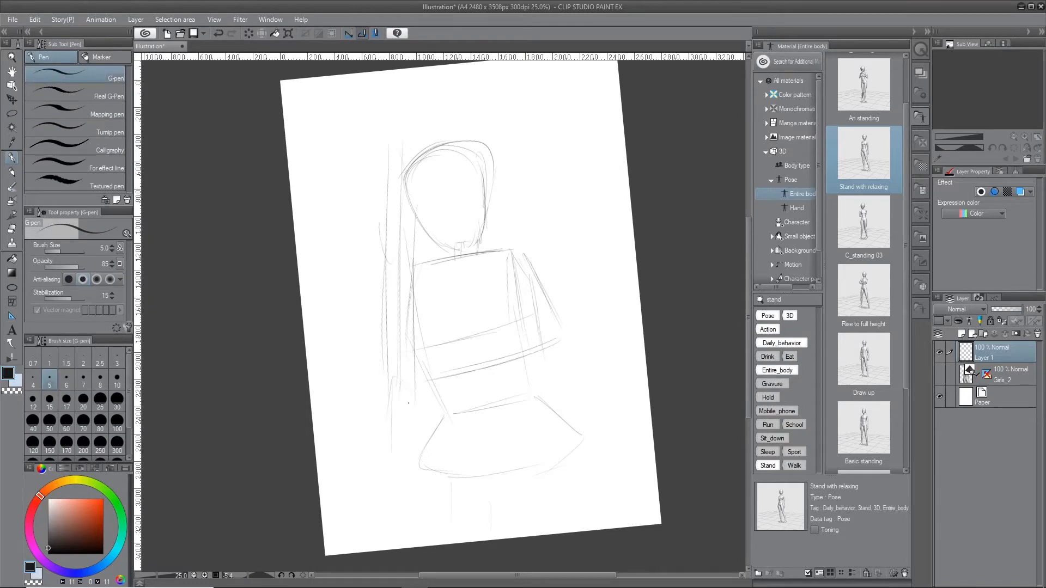
Show the 3D figure layer again under the sketch and select the figure for posing
{"action": "left_click", "coordinate": [939, 374]}
{"action": "left_click", "coordinate": [1005, 372]}
{"action": "left_click", "coordinate": [1004, 359]}
{"action": "key", "text": "alt+bracketleft"}
{"action": "left_click_drag", "start_coordinate": [295, 159], "coordinate": [303, 143]}
{"action": "key", "text": "o"}
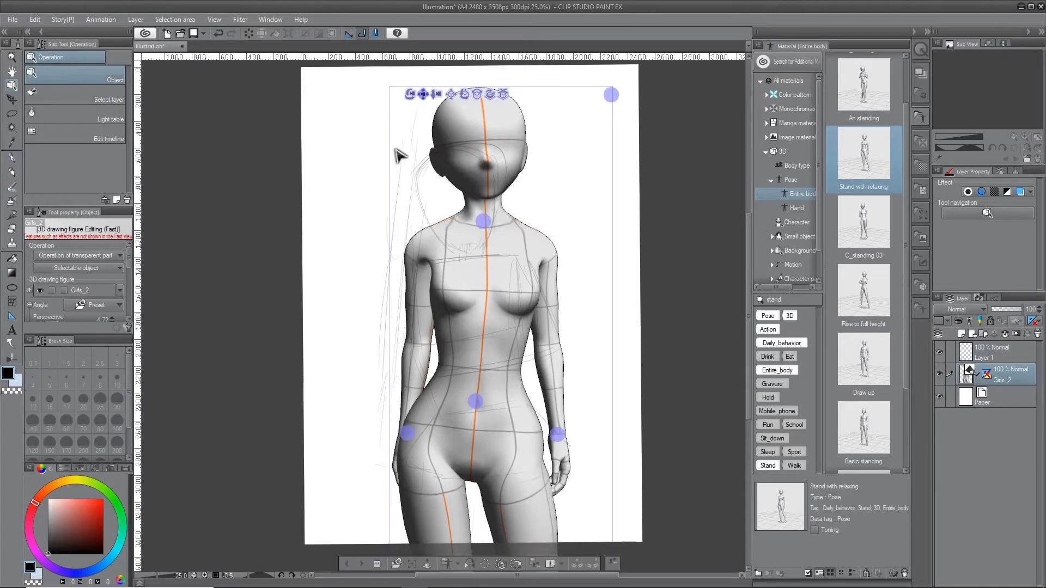
{"action": "scroll", "coordinate": [398, 131], "scroll_direction": "down", "scroll_amount": 2}
{"action": "scroll", "coordinate": [525, 101], "scroll_direction": "up", "scroll_amount": 2}
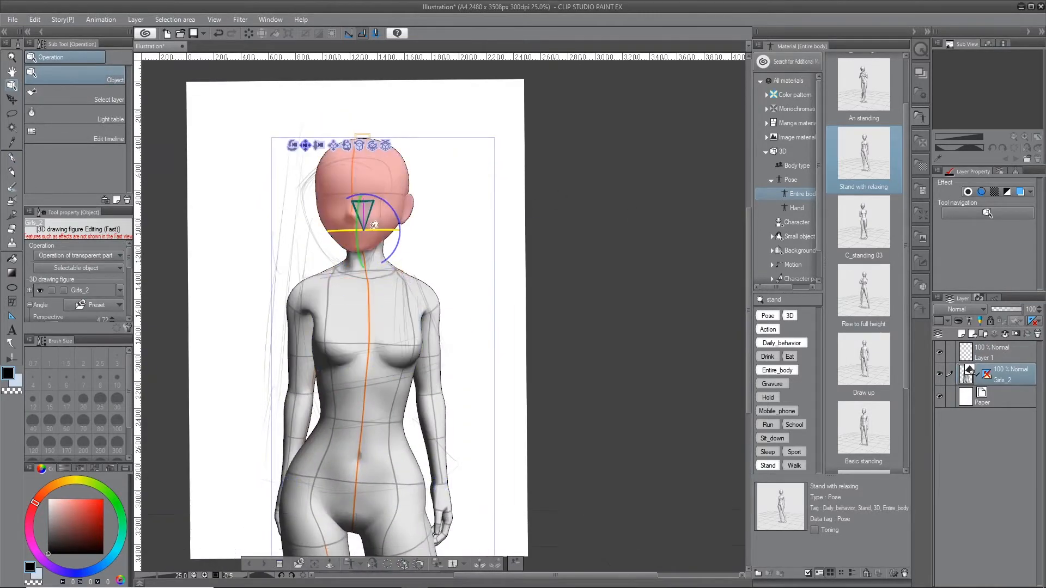
Turn and tilt the figure's head, and raise its right arm so the hand is beside the face
{"action": "left_click_drag", "start_coordinate": [356, 220], "coordinate": [358, 231]}
{"action": "left_click", "coordinate": [299, 335]}
{"action": "left_click", "coordinate": [268, 416]}
{"action": "left_click_drag", "start_coordinate": [297, 326], "coordinate": [332, 294]}
{"action": "left_click", "coordinate": [319, 289]}
{"action": "left_click", "coordinate": [310, 277]}
Bend the figure's left arm at the elbow so the forearm crosses the front of the torso
{"action": "left_click_drag", "start_coordinate": [436, 398], "coordinate": [461, 300]}
{"action": "left_click", "coordinate": [436, 321]}
{"action": "left_click_drag", "start_coordinate": [439, 294], "coordinate": [353, 297]}
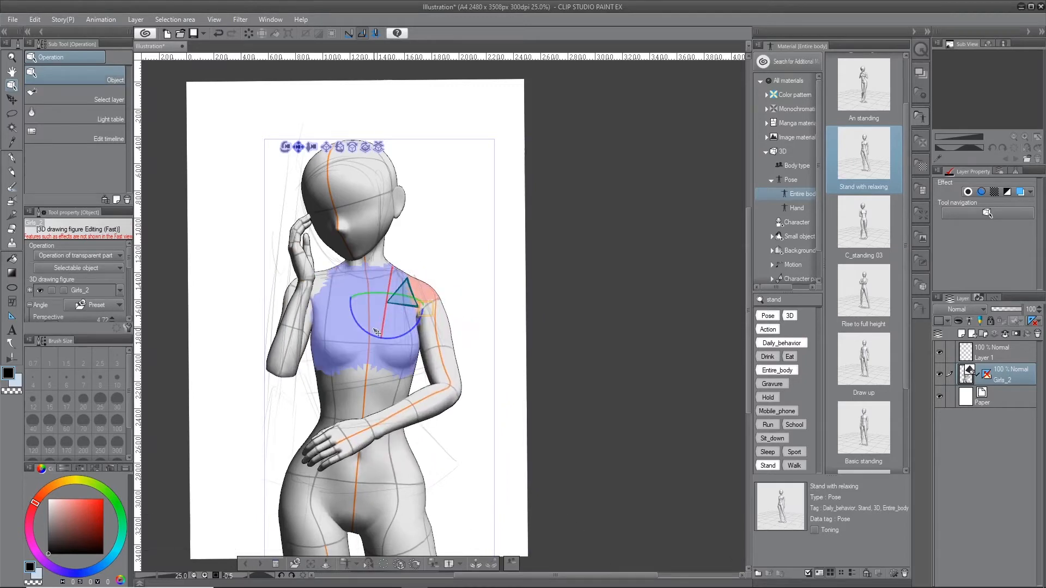
{"action": "left_click", "coordinate": [414, 406]}
{"action": "left_click_drag", "start_coordinate": [414, 422], "coordinate": [408, 403]}
Adjust the hand and head proportions in the figure's body shape settings
{"action": "left_click", "coordinate": [510, 564]}
{"action": "left_click", "coordinate": [782, 250]}
{"action": "left_click", "coordinate": [811, 289]}
{"action": "left_click", "coordinate": [811, 289]}
{"action": "left_click", "coordinate": [769, 210]}
{"action": "left_click", "coordinate": [810, 289]}
{"action": "left_click", "coordinate": [811, 303]}
{"action": "left_click", "coordinate": [859, 92]}
Raise the left forearm so it lies nearly horizontal just below the chest
{"action": "left_click", "coordinate": [356, 409]}
{"action": "left_click", "coordinate": [381, 428]}
{"action": "left_click", "coordinate": [414, 406]}
{"action": "left_click_drag", "start_coordinate": [416, 409], "coordinate": [412, 397]}
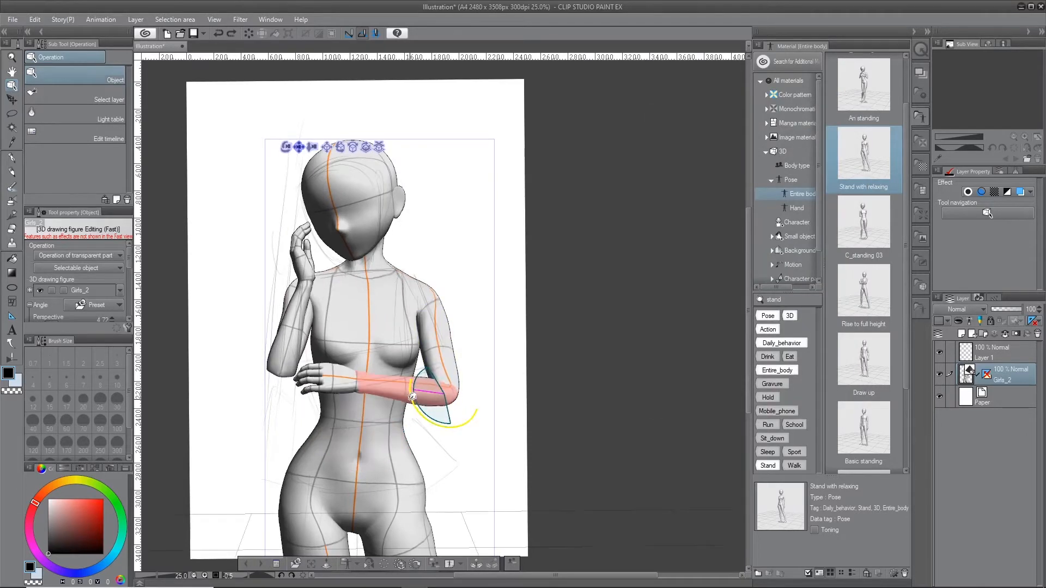
Shift the figure's hips toward its right side and adjust the bend of the neck
{"action": "left_click", "coordinate": [433, 359]}
{"action": "mouse_move", "coordinate": [361, 447]}
{"action": "left_mouse_down"}
{"action": "mouse_move", "coordinate": [357, 440]}
{"action": "mouse_move", "coordinate": [344, 456]}
{"action": "left_mouse_up"}
{"action": "key", "text": "ctrl+z"}
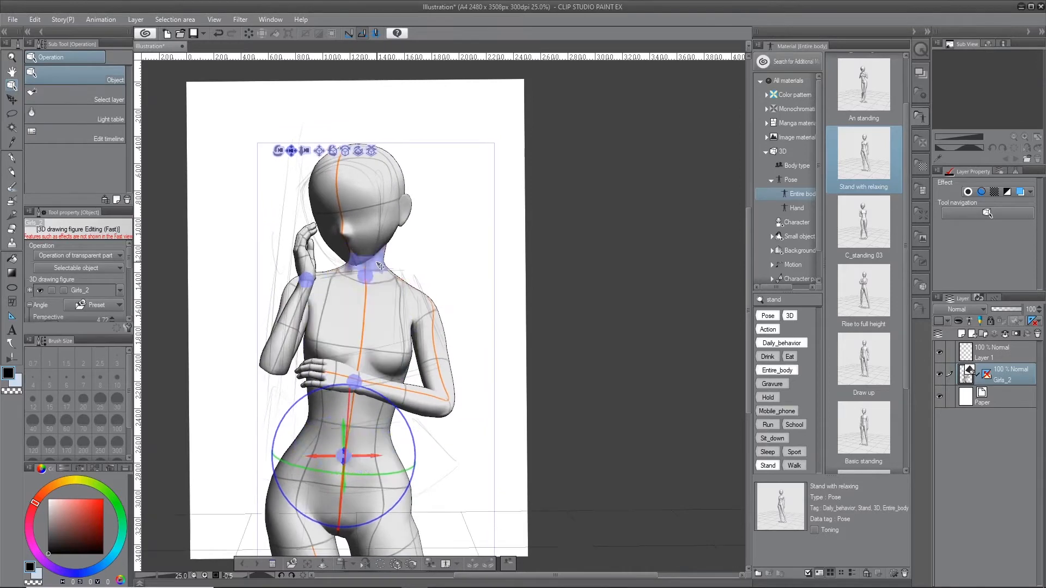
{"action": "left_click", "coordinate": [380, 266]}
{"action": "left_click_drag", "start_coordinate": [370, 261], "coordinate": [368, 268]}
Search the hand pose materials for "hold" and "relax", applying a gesture to the raised right hand and Relax to the left hand
{"action": "left_click", "coordinate": [306, 280]}
{"action": "left_click", "coordinate": [799, 208]}
{"action": "left_click", "coordinate": [795, 299]}
{"action": "type", "text": "hold"}
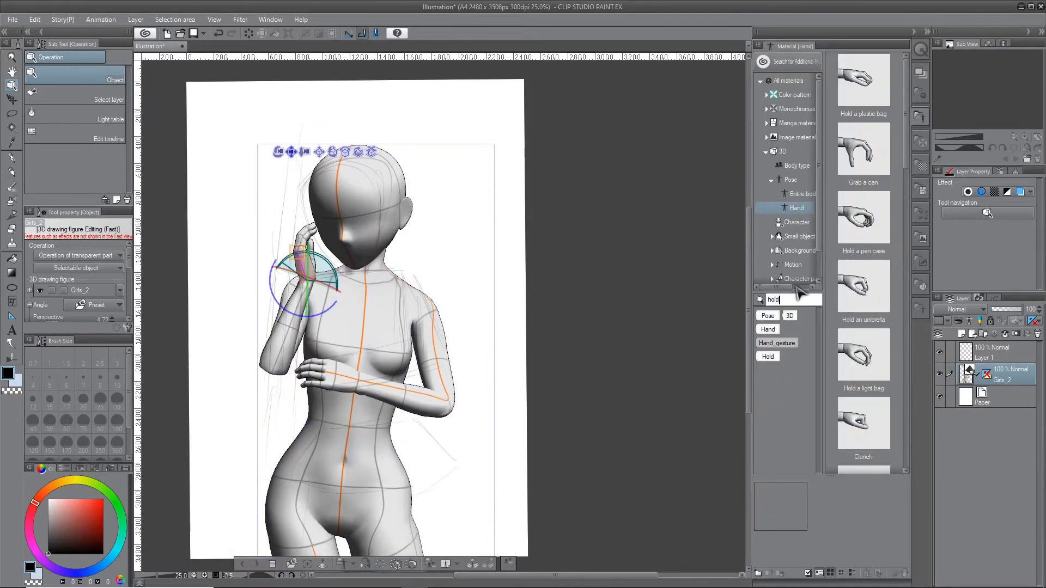
{"action": "scroll", "coordinate": [863, 245], "scroll_direction": "down", "scroll_amount": 5}
{"action": "left_click_drag", "start_coordinate": [863, 109], "coordinate": [283, 300]}
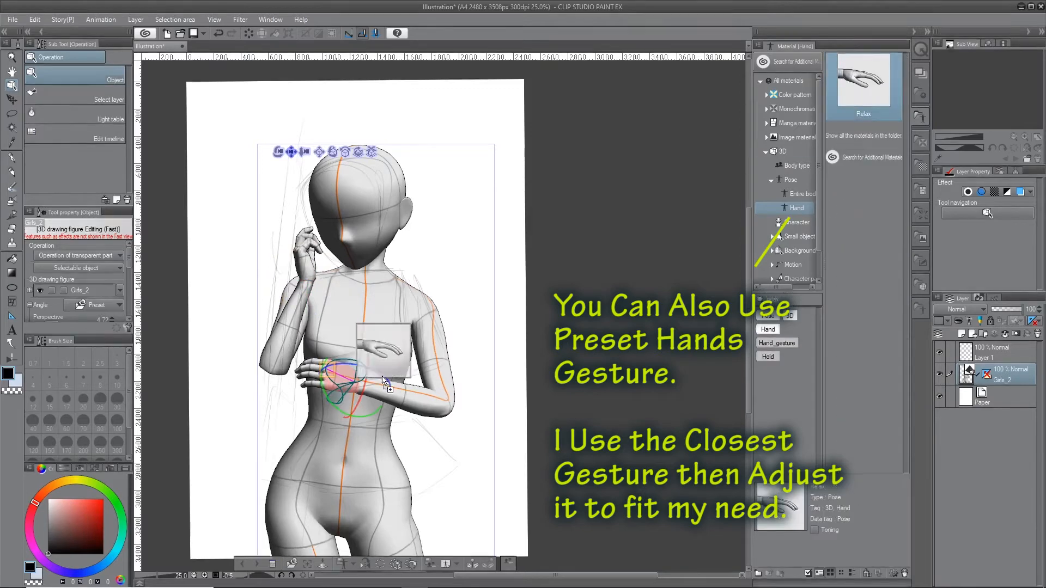
Adjust the upper body and left upper arm so the left hand rests under the right elbow
{"action": "scroll", "coordinate": [319, 348], "scroll_direction": "up", "scroll_amount": 1}
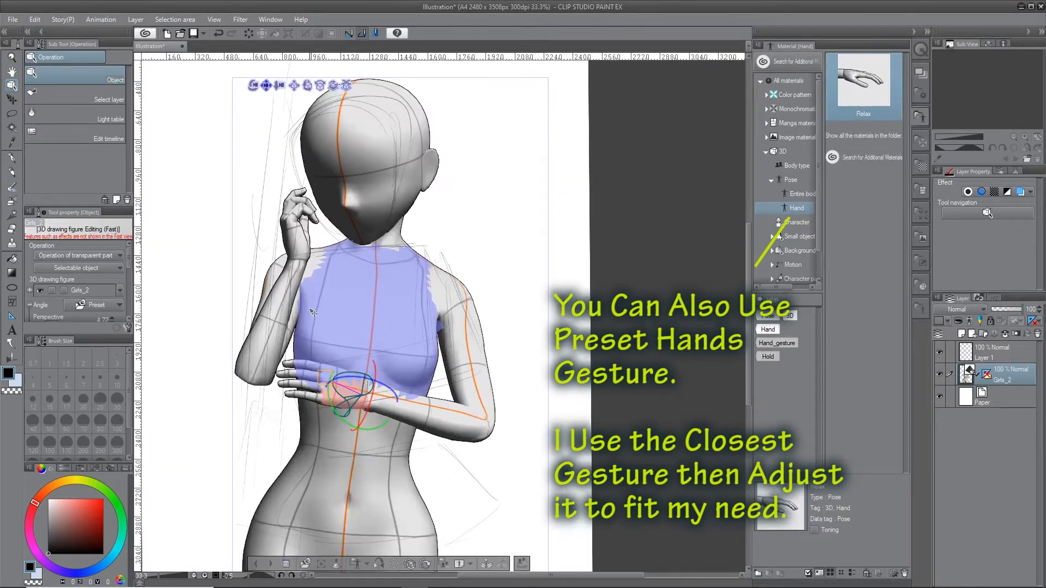
{"action": "scroll", "coordinate": [310, 170], "scroll_direction": "down", "scroll_amount": 1}
{"action": "left_click", "coordinate": [359, 172]}
{"action": "left_click", "coordinate": [340, 343]}
{"action": "left_click", "coordinate": [422, 294]}
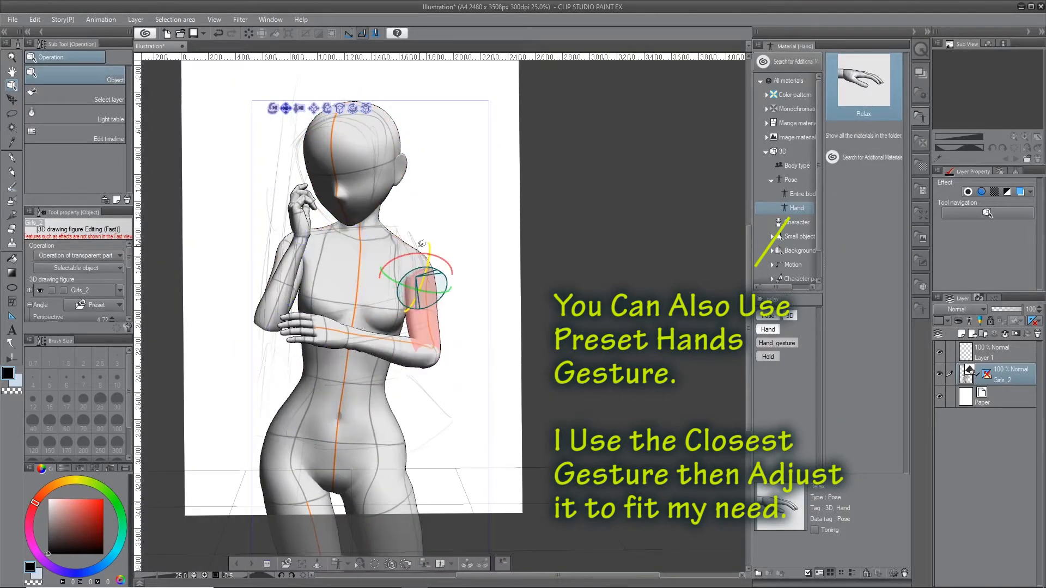
Pose the left hand's fingers, lifting the index finger to the right elbow and curling the others downward
{"action": "scroll", "coordinate": [307, 278], "scroll_direction": "up", "scroll_amount": 2}
{"action": "scroll", "coordinate": [263, 355], "scroll_direction": "up", "scroll_amount": 1}
{"action": "left_click", "coordinate": [286, 375]}
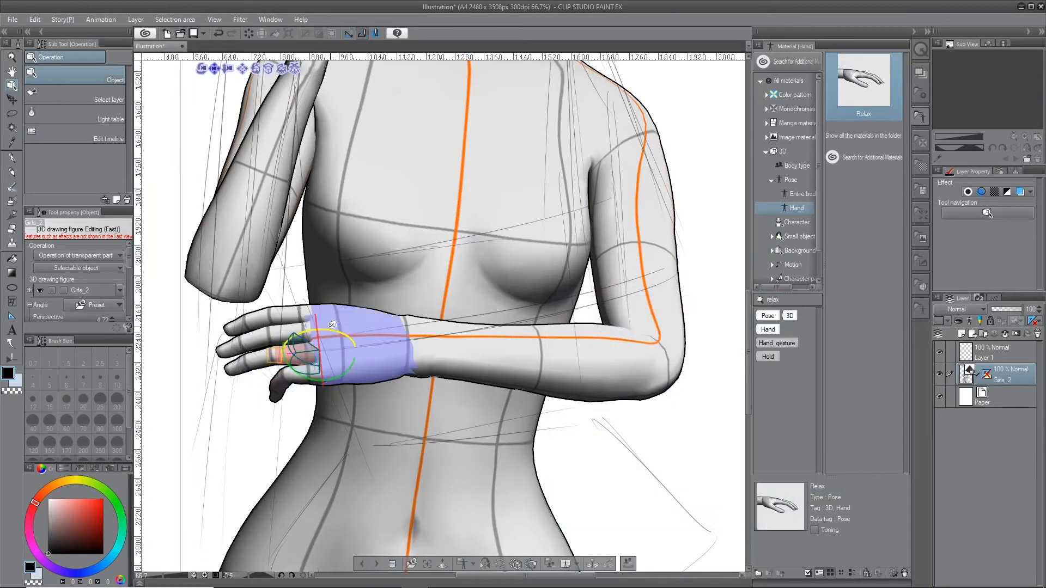
{"action": "left_click", "coordinate": [309, 332]}
{"action": "left_click_drag", "start_coordinate": [291, 336], "coordinate": [284, 306]}
{"action": "left_click", "coordinate": [249, 307]}
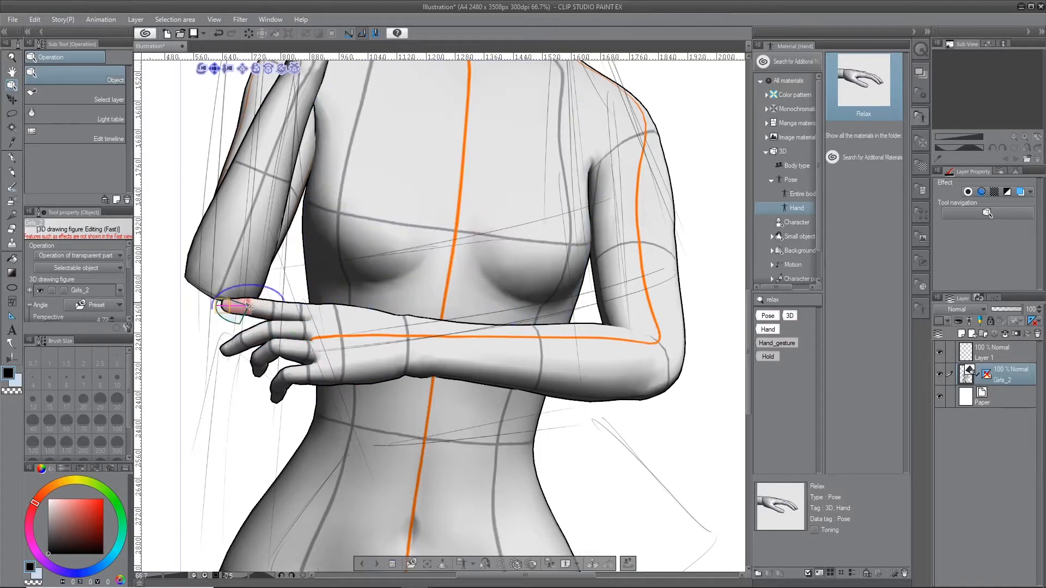
{"action": "scroll", "coordinate": [249, 307], "scroll_direction": "down", "scroll_amount": 2}
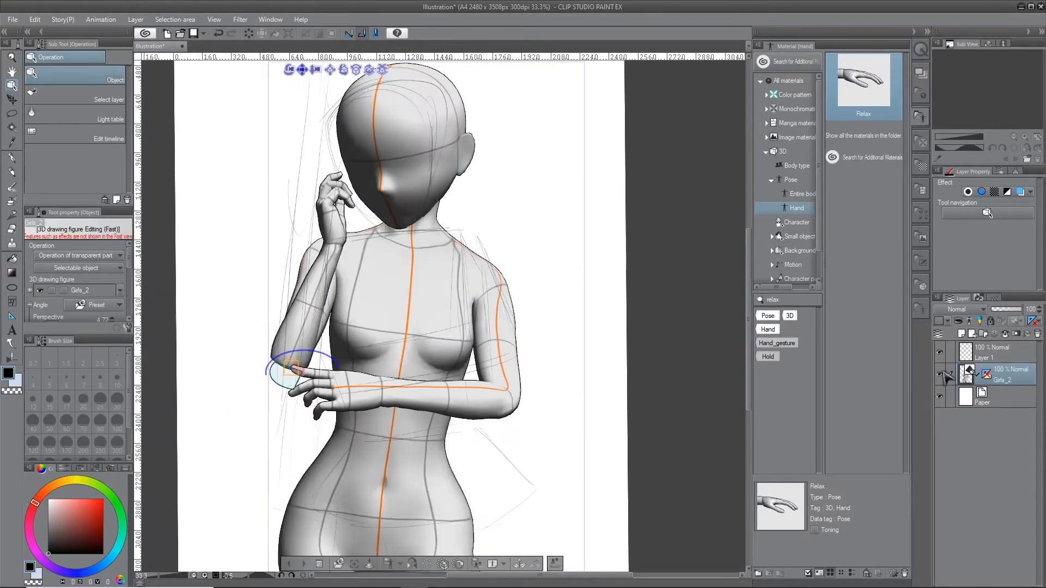
{"action": "left_click", "coordinate": [386, 474]}
{"action": "scroll", "coordinate": [388, 478], "scroll_direction": "down", "scroll_amount": 1}
{"action": "left_click", "coordinate": [388, 480]}
{"action": "left_click", "coordinate": [406, 565]}
{"action": "left_click", "coordinate": [407, 565]}
{"action": "key", "text": "Escape"}
{"action": "key", "text": "ctrl+z"}
Pose the individual fingers of the raised right hand beside the face, curling the inner fingers toward the palm
{"action": "left_click", "coordinate": [412, 294]}
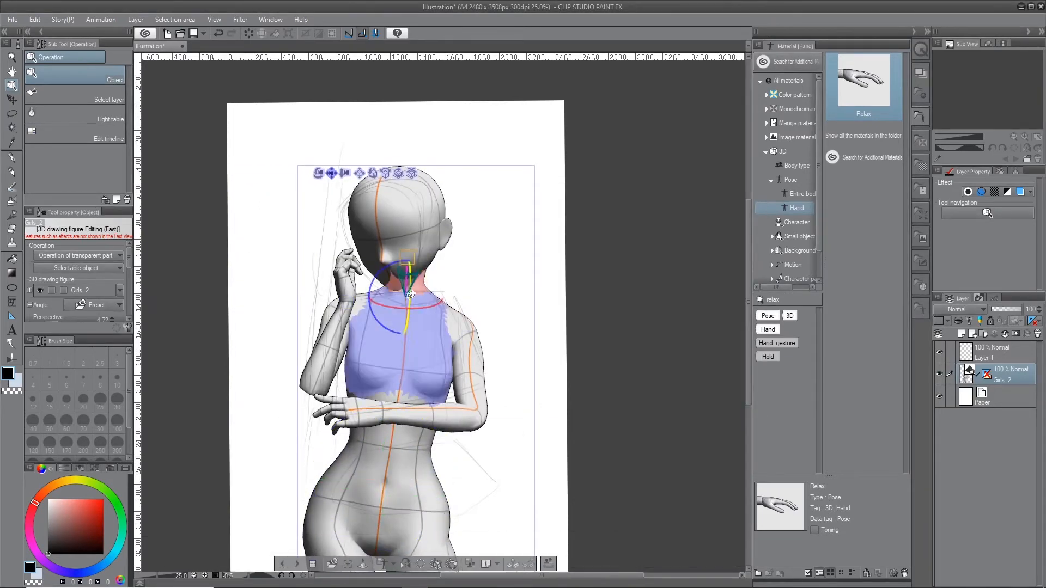
{"action": "scroll", "coordinate": [352, 250], "scroll_direction": "up", "scroll_amount": 4}
{"action": "left_click", "coordinate": [349, 319]}
{"action": "left_click_drag", "start_coordinate": [350, 319], "coordinate": [354, 343]}
{"action": "left_click", "coordinate": [326, 318]}
{"action": "left_click_drag", "start_coordinate": [278, 364], "coordinate": [273, 349]}
{"action": "left_click", "coordinate": [275, 357]}
{"action": "left_click", "coordinate": [292, 343]}
{"action": "left_click", "coordinate": [369, 338]}
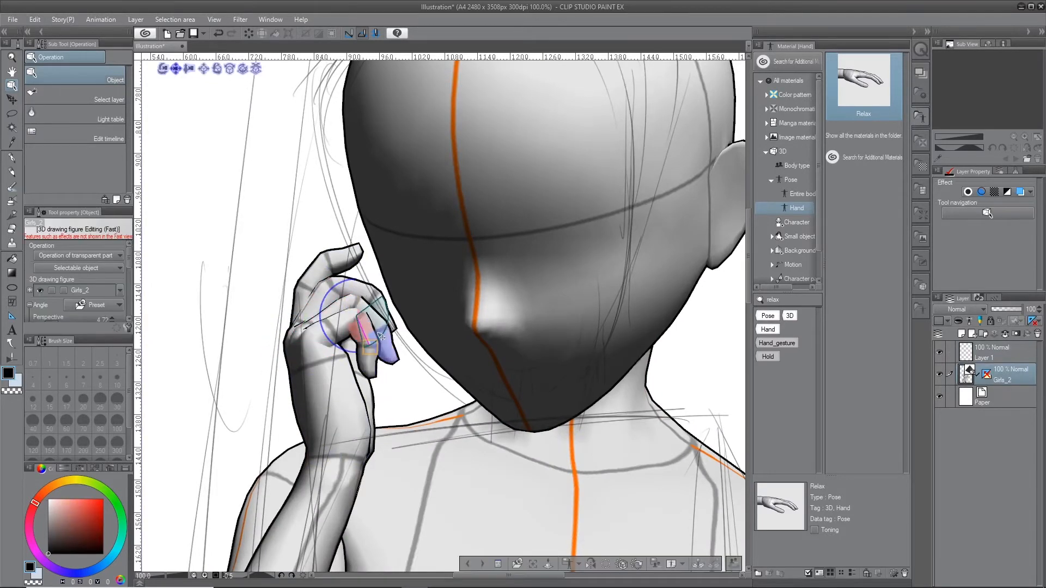
Adjust the length of the figure's hands in the body shape settings and close the settings
{"action": "left_click", "coordinate": [733, 564]}
{"action": "left_click", "coordinate": [811, 285]}
{"action": "left_click", "coordinate": [811, 285]}
{"action": "left_click", "coordinate": [812, 285]}
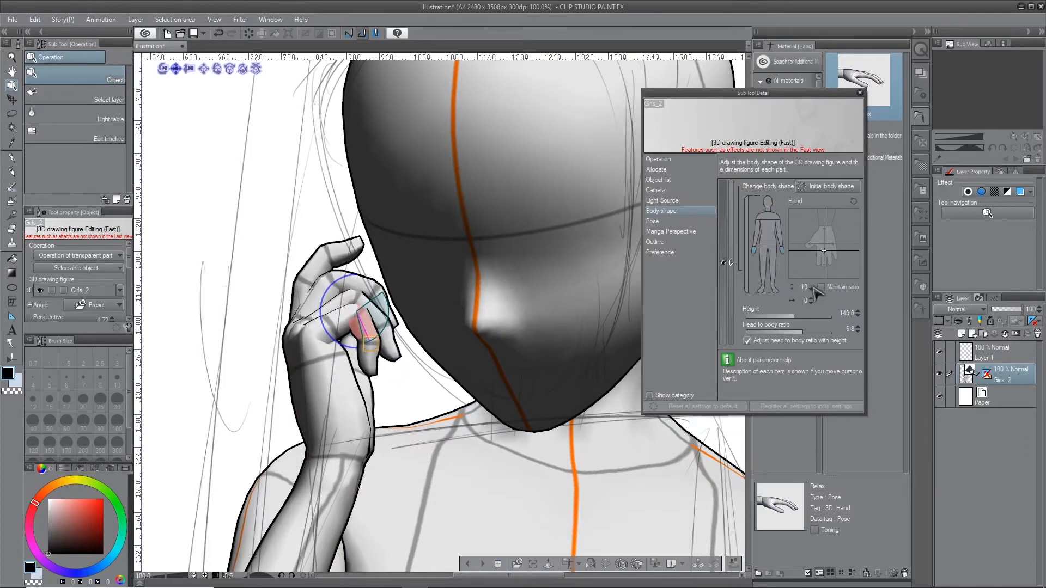
{"action": "key", "text": "ctrl+minus"}
{"action": "left_click", "coordinate": [859, 93]}
{"action": "key", "text": "ctrl+minus"}
{"action": "key", "text": "ctrl+minus"}
{"action": "key", "text": "ctrl+minus"}
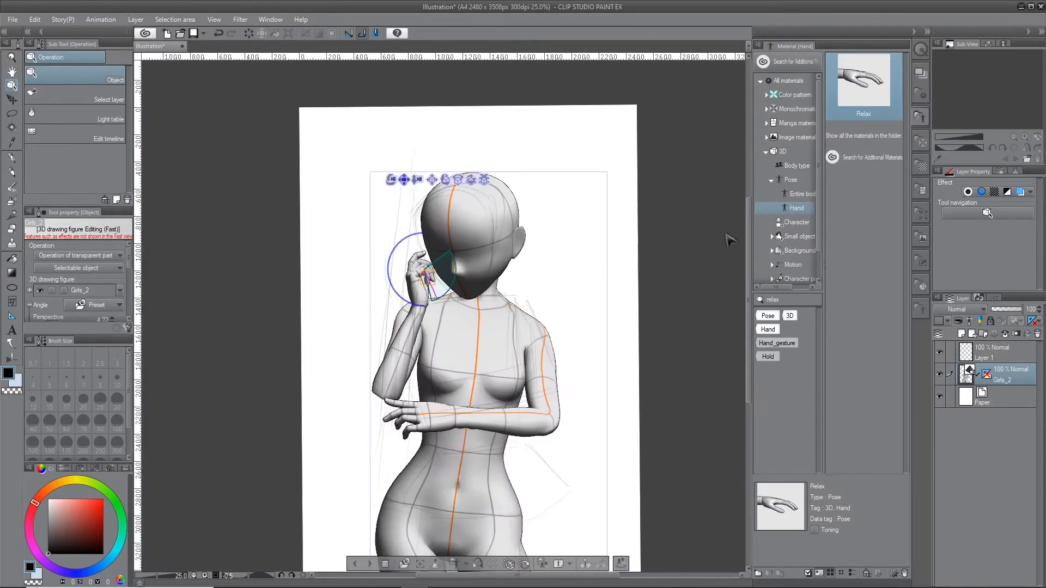
Shift the figure's upper body, reposition both wrists, and rotate the raised right forearm
{"action": "left_click_drag", "start_coordinate": [747, 233], "coordinate": [749, 266]}
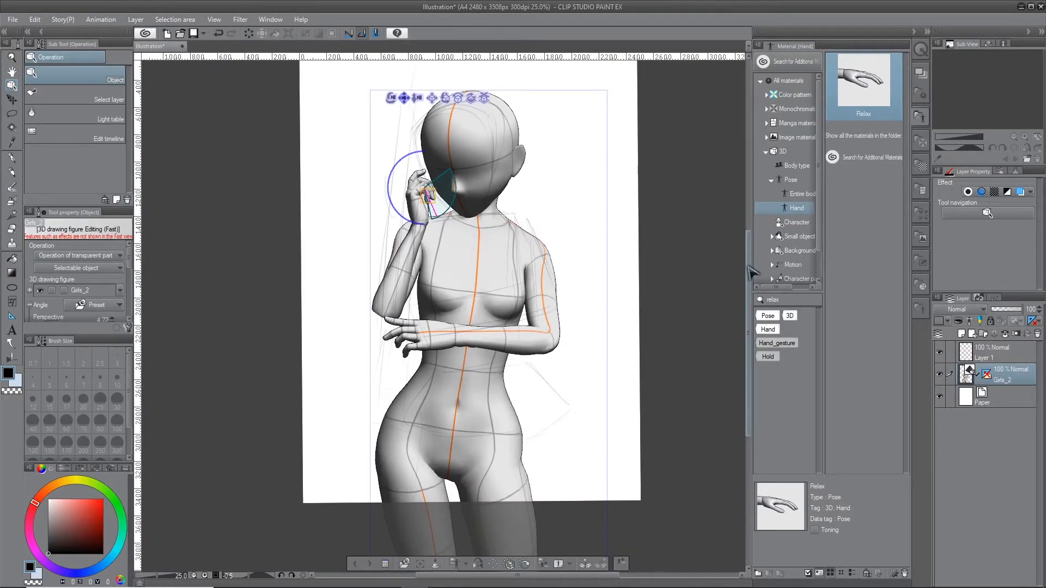
{"action": "left_click", "coordinate": [485, 225]}
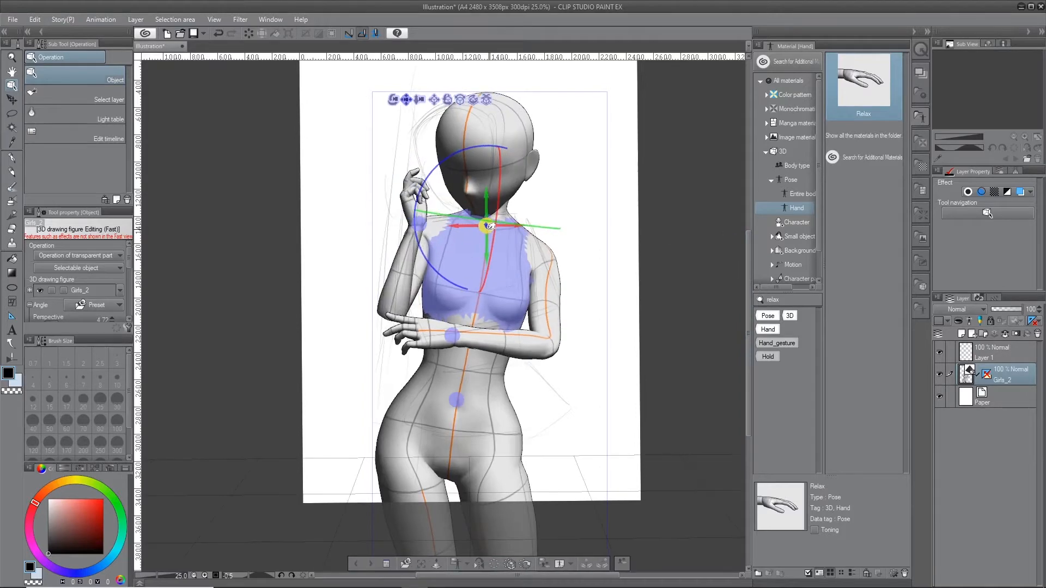
{"action": "left_click_drag", "start_coordinate": [453, 335], "coordinate": [462, 336]}
{"action": "left_click_drag", "start_coordinate": [419, 225], "coordinate": [419, 222]}
{"action": "left_click", "coordinate": [399, 280]}
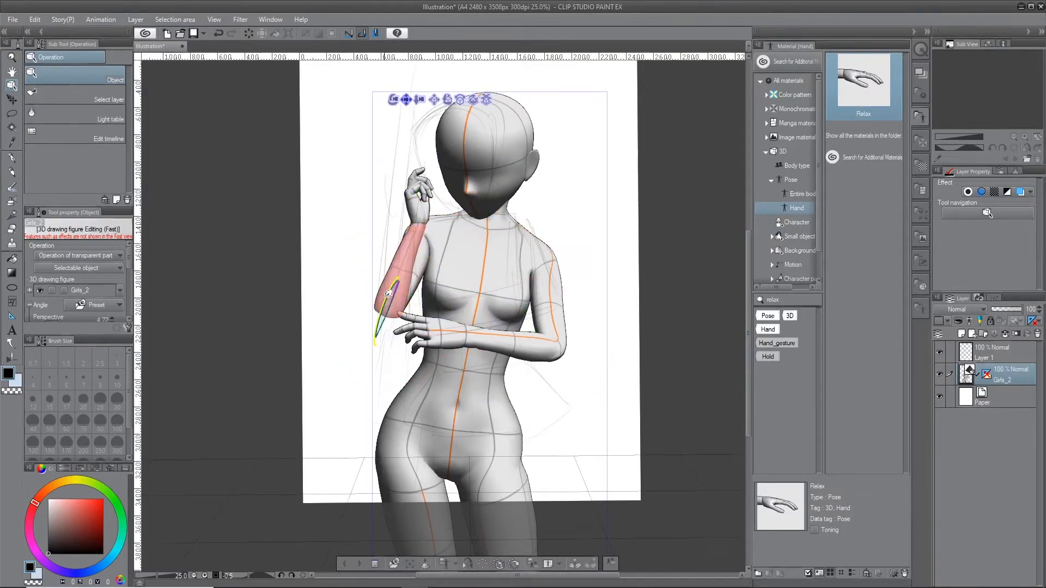
{"action": "left_click_drag", "start_coordinate": [397, 280], "coordinate": [405, 282]}
Rotate and reposition the left hand in front of the waist, and adjust the right forearm and shoulder area
{"action": "left_click", "coordinate": [464, 328]}
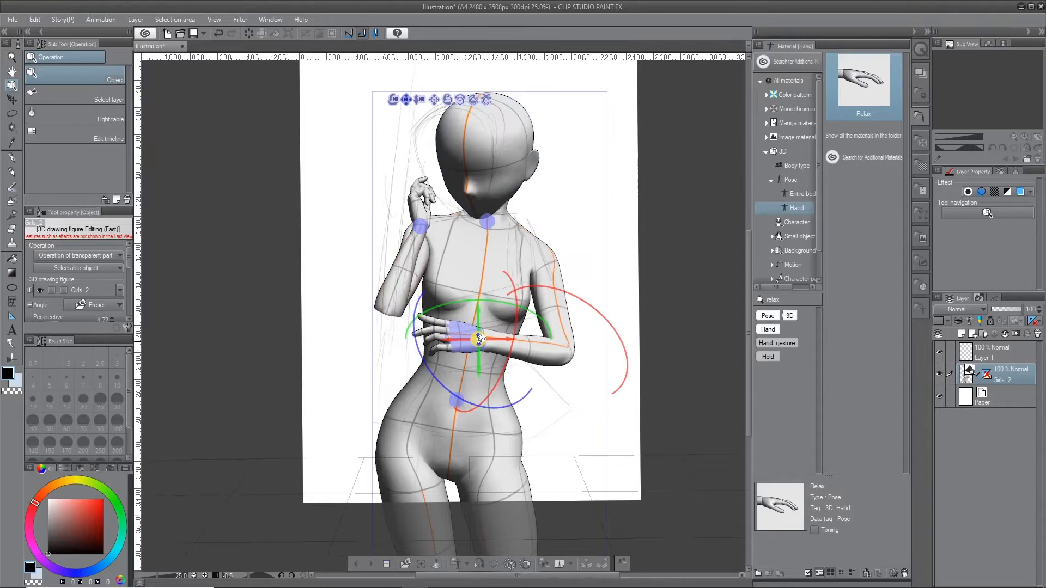
{"action": "mouse_move", "coordinate": [464, 328]}
{"action": "left_mouse_down"}
{"action": "mouse_move", "coordinate": [477, 326]}
{"action": "mouse_move", "coordinate": [452, 315]}
{"action": "left_mouse_up"}
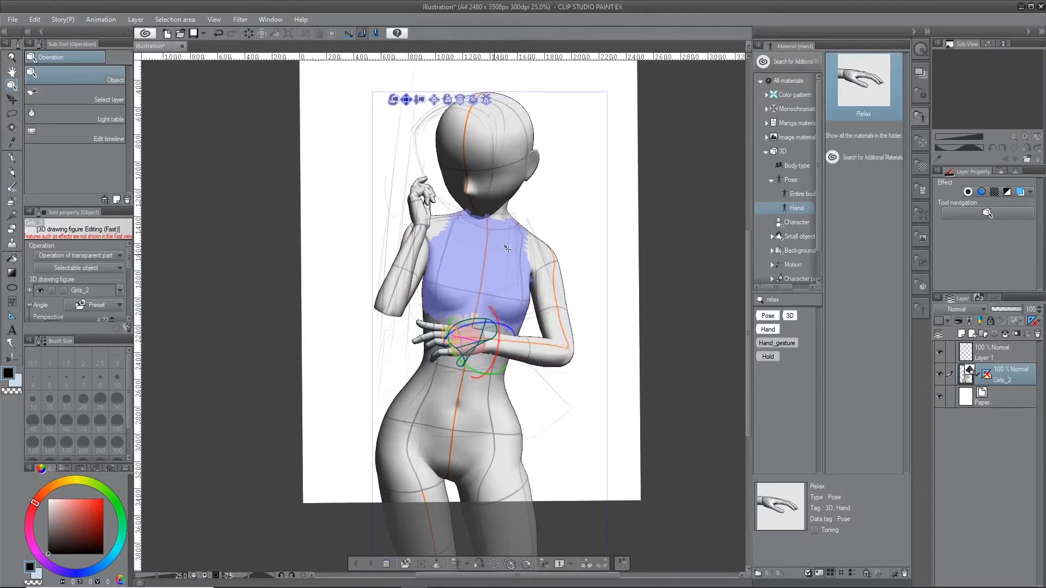
{"action": "left_click_drag", "start_coordinate": [561, 241], "coordinate": [550, 250]}
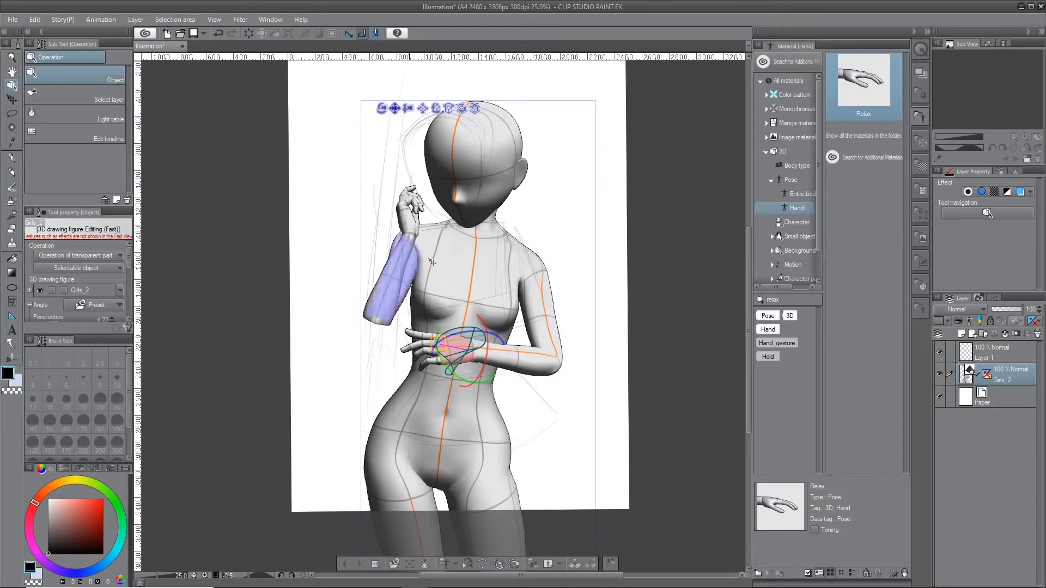
{"action": "scroll", "coordinate": [452, 202], "scroll_direction": "up", "scroll_amount": 1}
{"action": "left_click", "coordinate": [386, 275]}
{"action": "left_click", "coordinate": [419, 245]}
Add a new layer on top and place the figure layer between it and the rough sketch layer
{"action": "left_click", "coordinate": [1006, 352]}
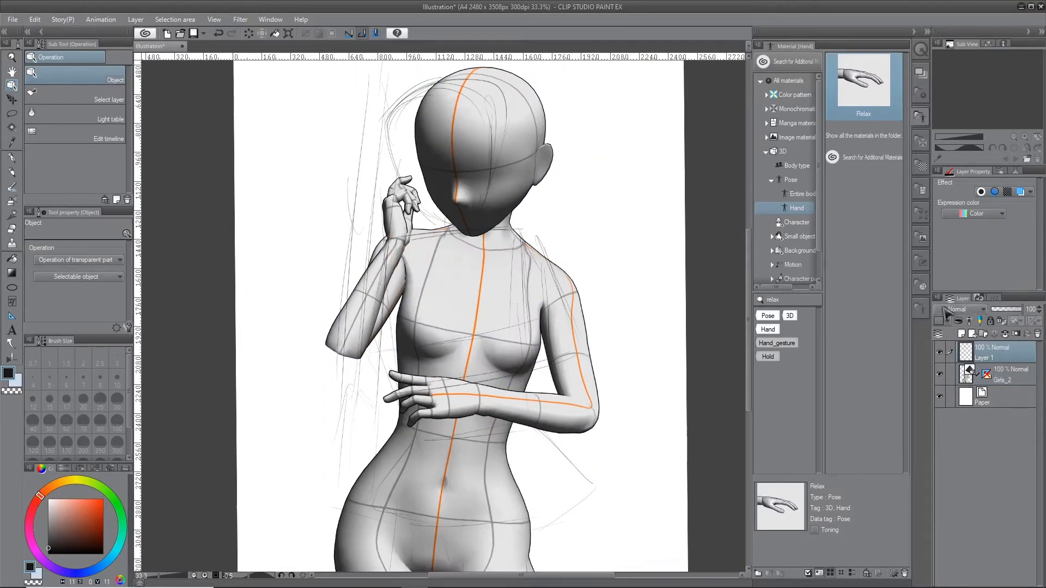
{"action": "left_click", "coordinate": [961, 333]}
{"action": "left_click_drag", "start_coordinate": [1003, 396], "coordinate": [1003, 365]}
Apply the layer color effect in blue to the figure layer and switch to the new layer to check the tint
{"action": "left_click", "coordinate": [1019, 192]}
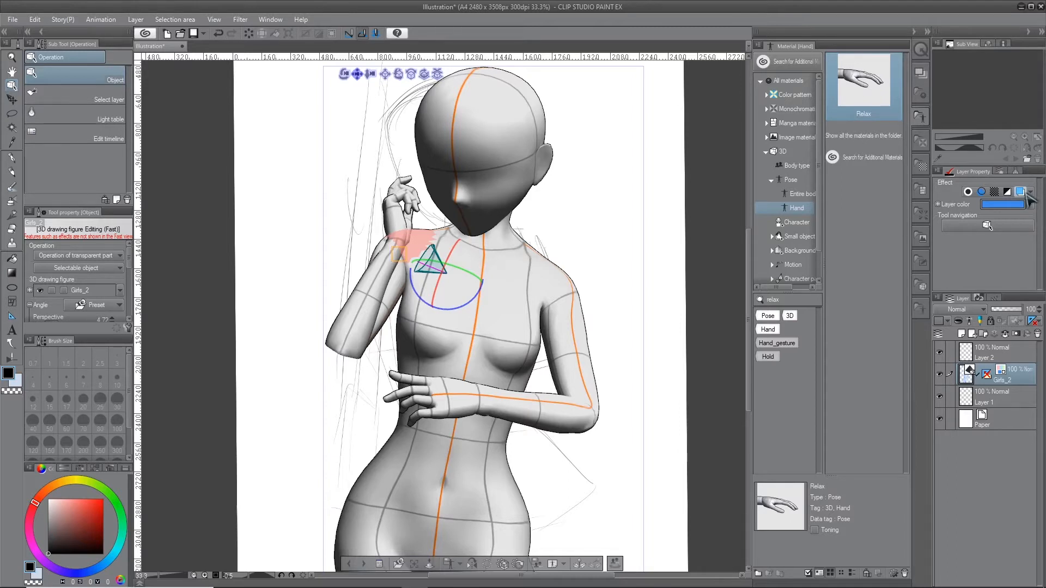
{"action": "left_click", "coordinate": [1025, 193]}
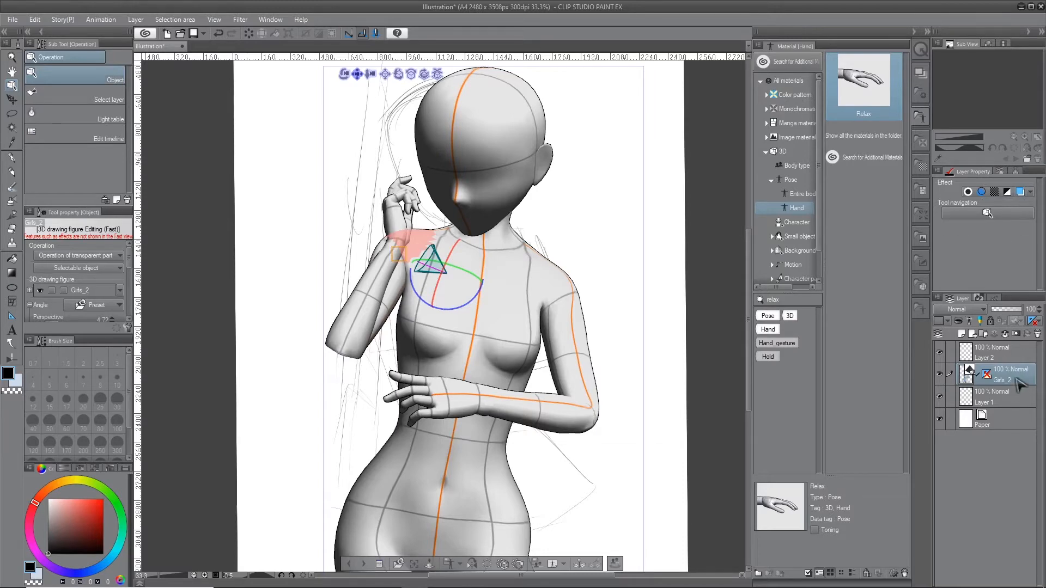
{"action": "left_click", "coordinate": [940, 374]}
{"action": "left_click", "coordinate": [940, 374]}
{"action": "left_click", "coordinate": [1020, 192]}
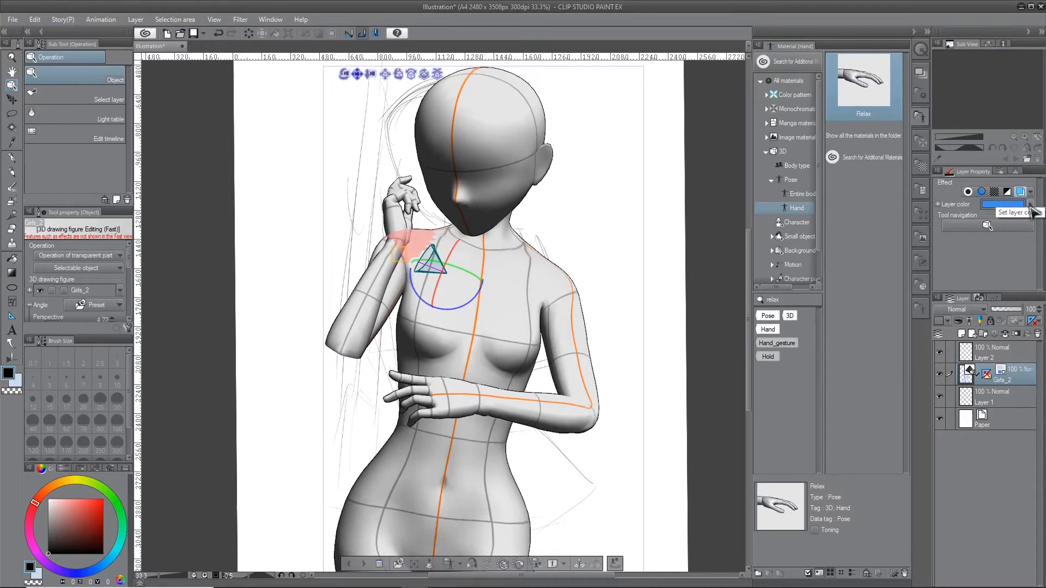
{"action": "left_click", "coordinate": [1032, 208]}
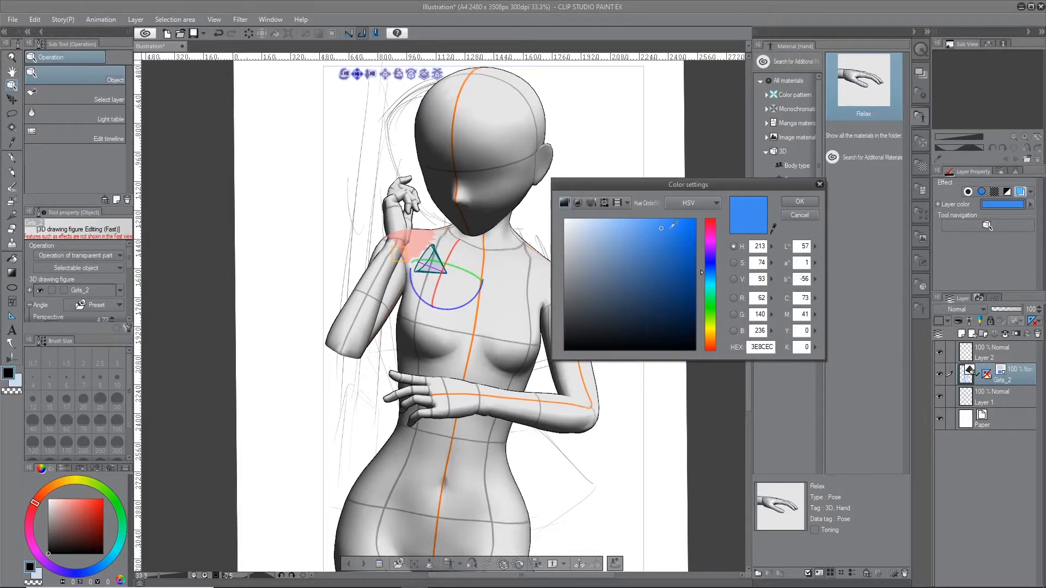
{"action": "left_click", "coordinate": [794, 202]}
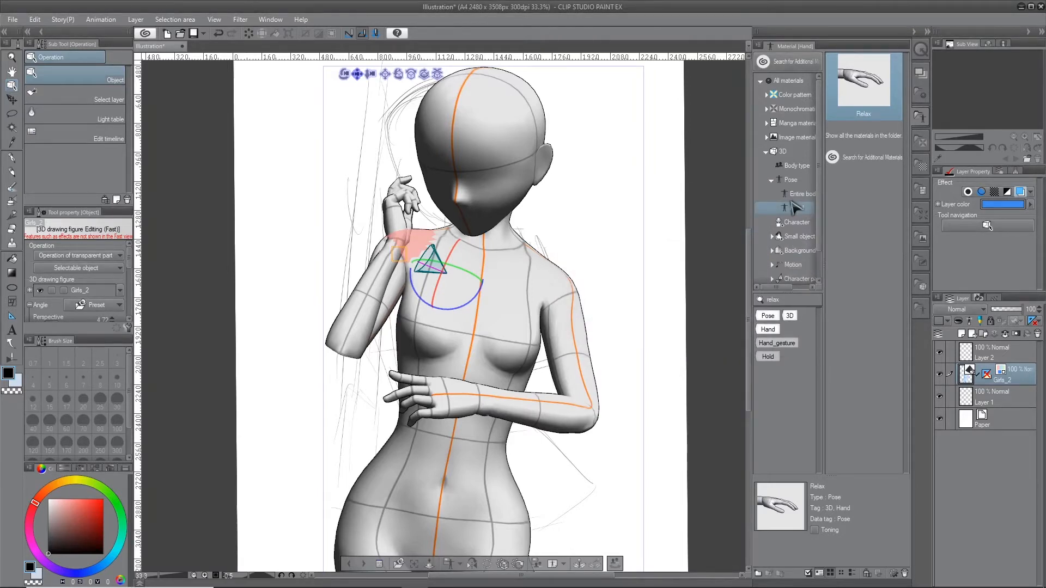
{"action": "left_click", "coordinate": [1016, 356]}
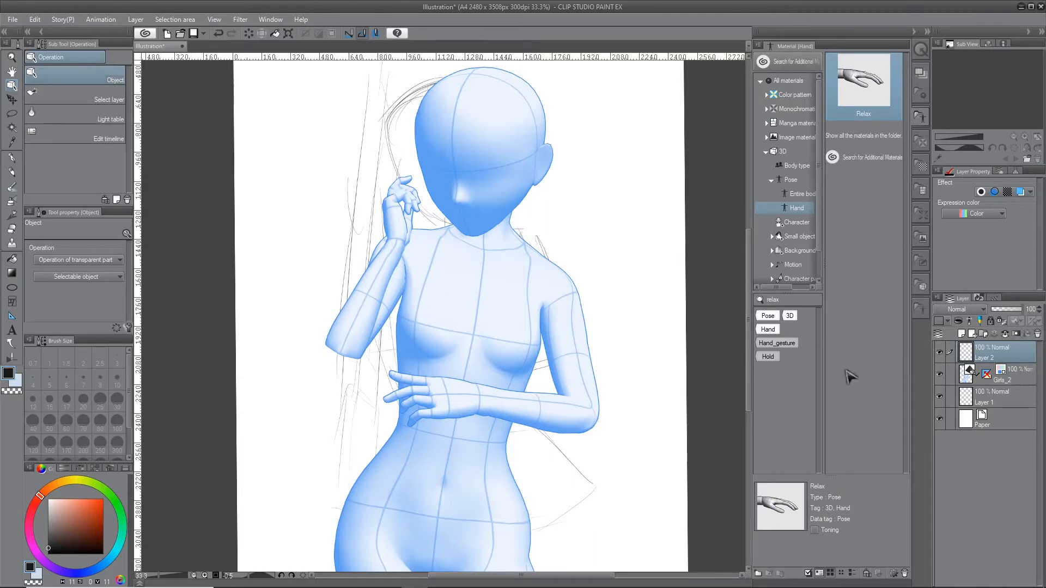
Lower the figure layer's opacity to 50% and return to the new top layer
{"action": "left_click", "coordinate": [1022, 384]}
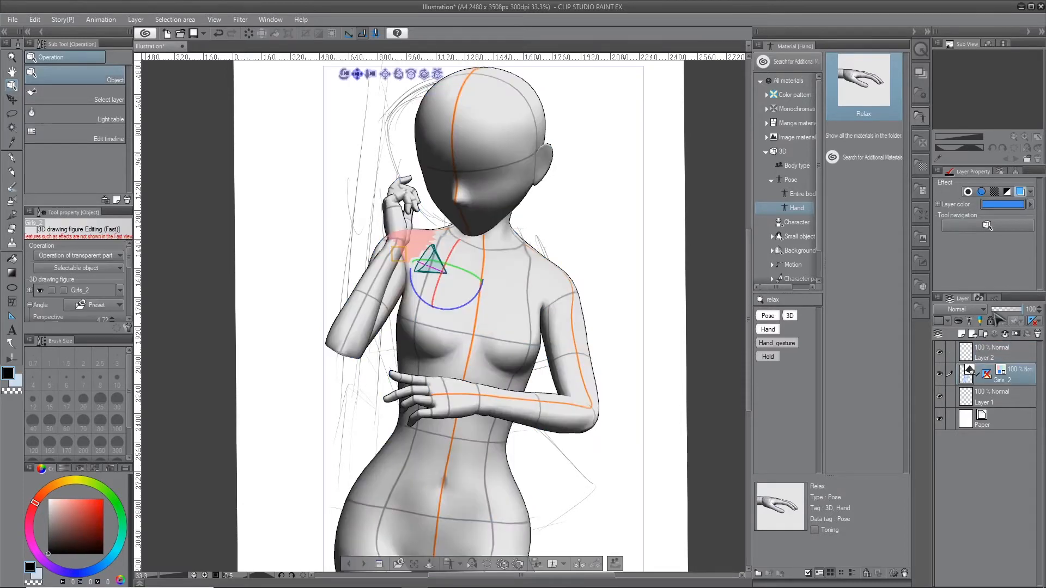
{"action": "left_click_drag", "start_coordinate": [1024, 310], "coordinate": [1022, 310]}
{"action": "left_click", "coordinate": [1013, 359]}
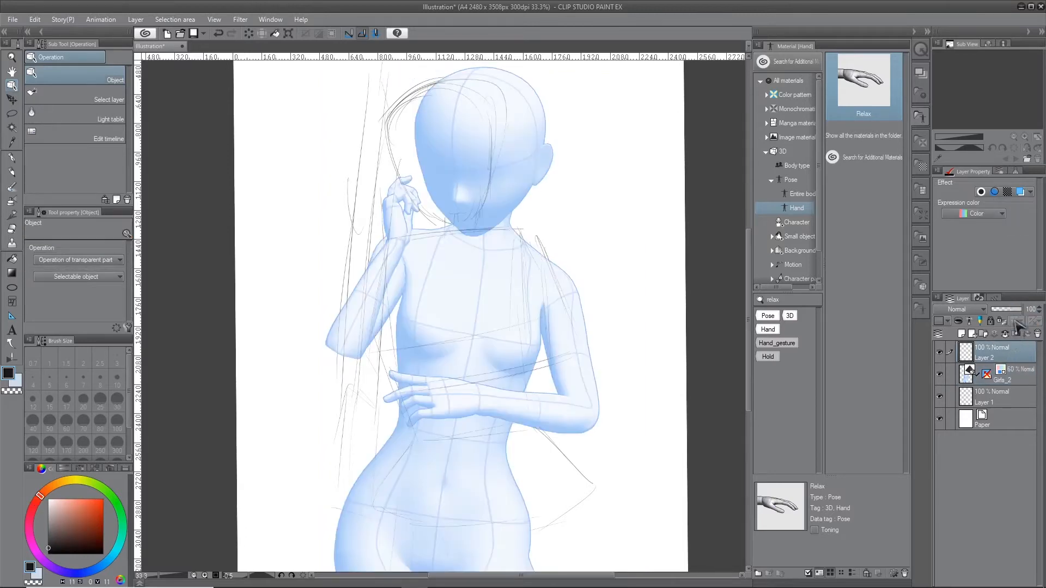
{"action": "left_click", "coordinate": [1018, 380]}
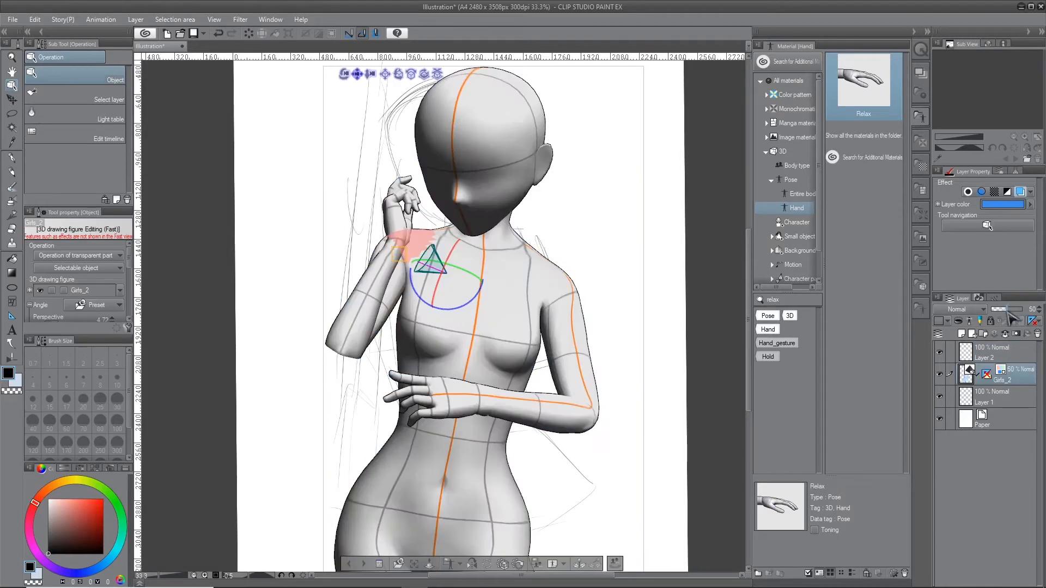
{"action": "left_click", "coordinate": [1023, 357]}
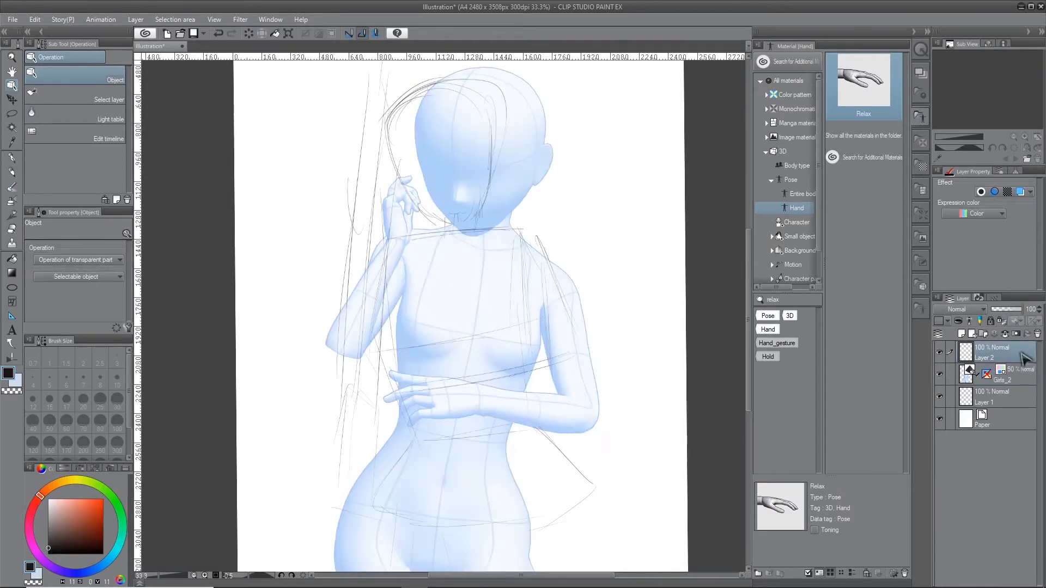
Hide the rough pose sketch layer and make the empty top layer active for drawing
{"action": "left_click", "coordinate": [1019, 400]}
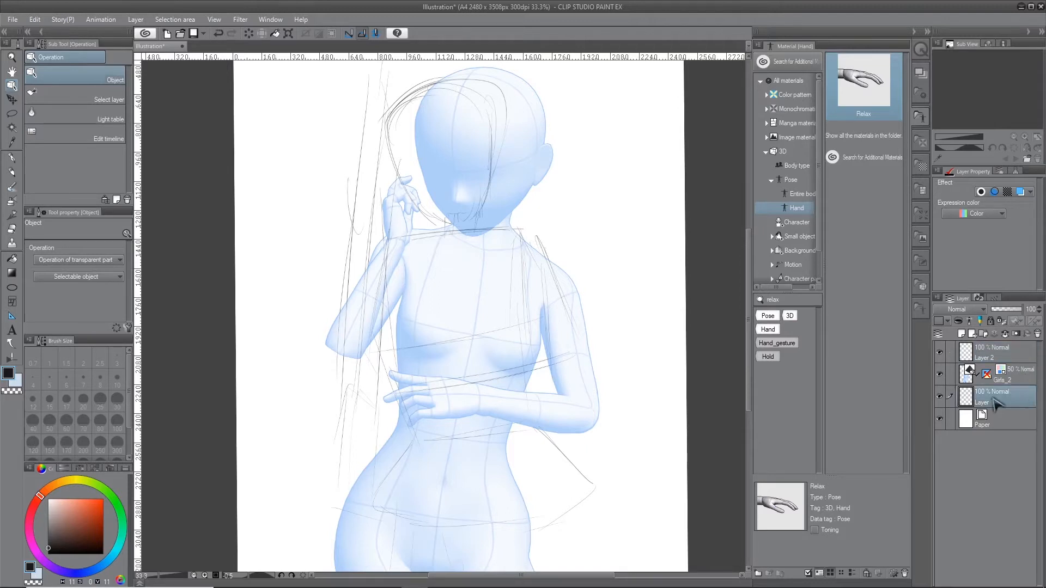
{"action": "left_click", "coordinate": [941, 397]}
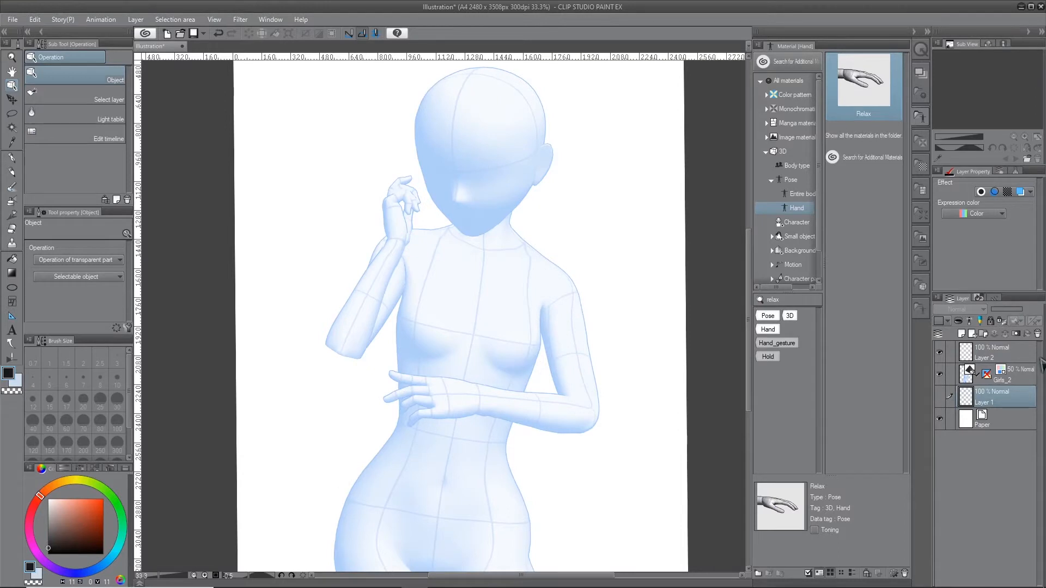
{"action": "left_click", "coordinate": [1025, 351]}
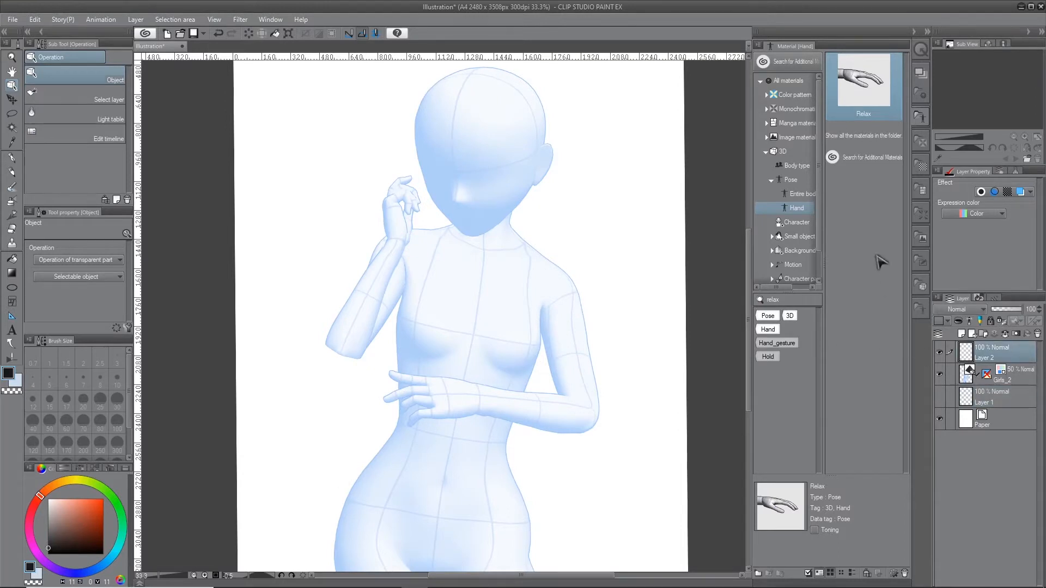
Choose the Darker pencil at brush size 17 for drawing over the figure's head
{"action": "left_click_drag", "start_coordinate": [467, 169], "coordinate": [450, 236]}
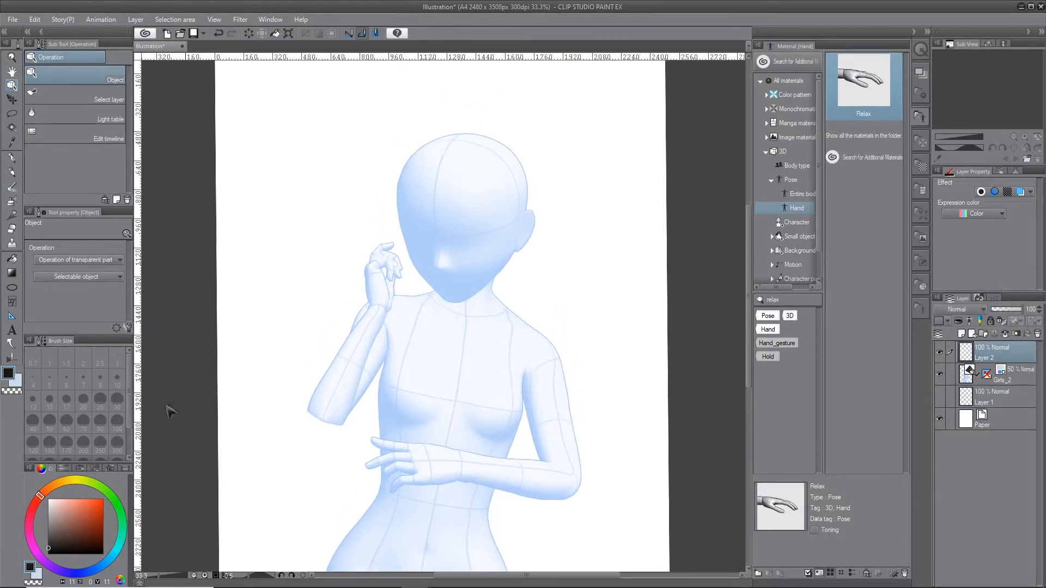
{"action": "scroll", "coordinate": [350, 180], "scroll_direction": "up", "scroll_amount": 1}
{"action": "key", "text": "p"}
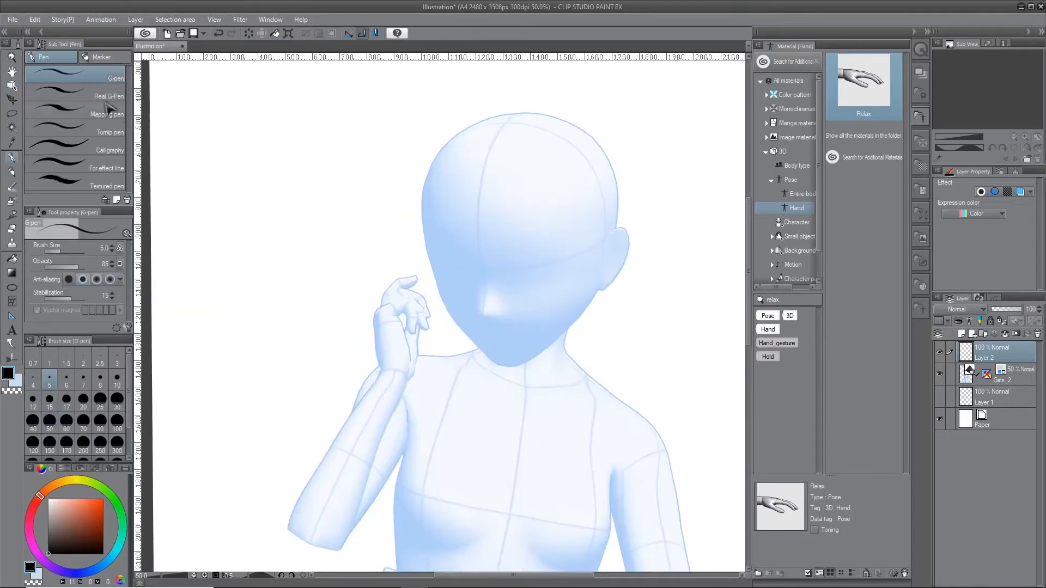
{"action": "key", "text": "p"}
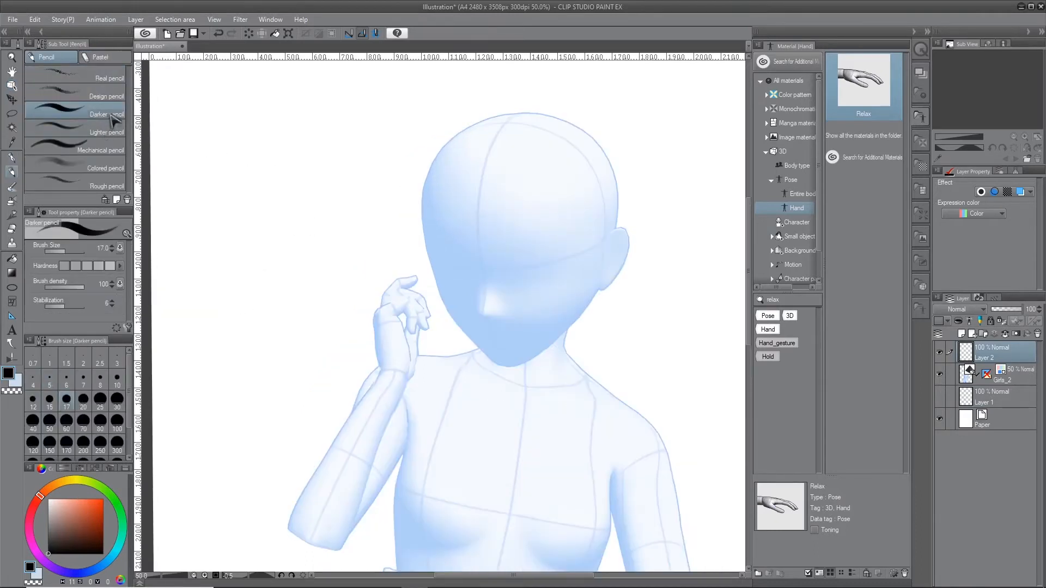
{"action": "left_click", "coordinate": [116, 132]}
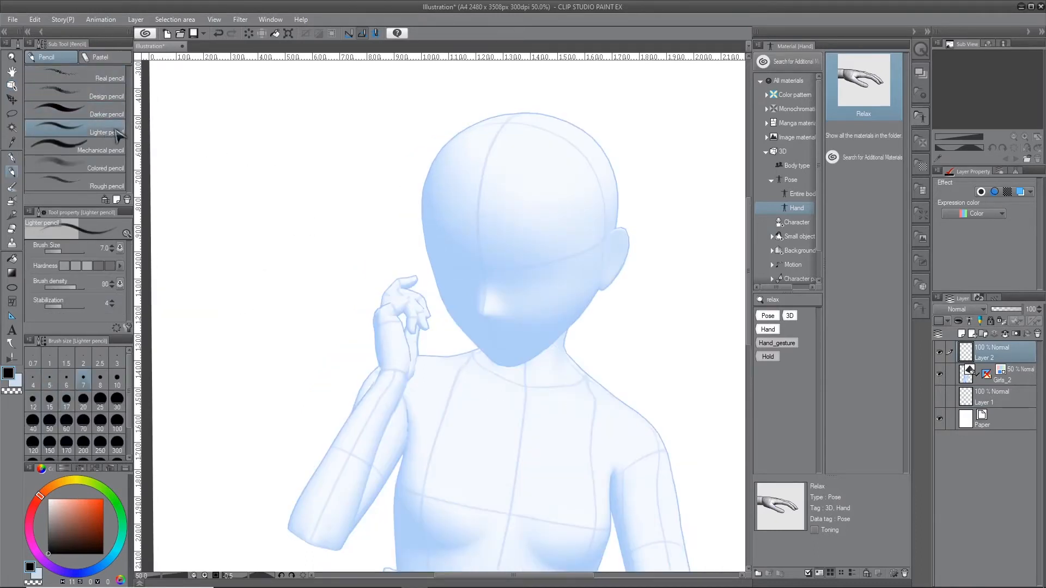
{"action": "left_click", "coordinate": [118, 123]}
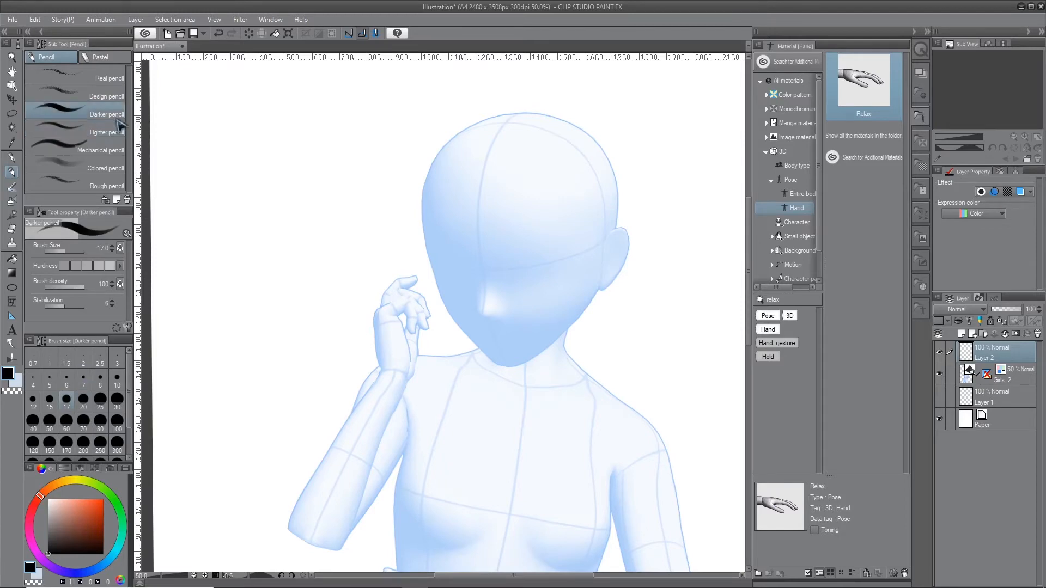
{"action": "mouse_move", "coordinate": [470, 244]}
{"action": "left_mouse_down"}
{"action": "mouse_move", "coordinate": [357, 288]}
{"action": "mouse_move", "coordinate": [384, 157]}
{"action": "mouse_move", "coordinate": [400, 299]}
{"action": "left_mouse_up"}
{"action": "scroll", "coordinate": [357, 288], "scroll_direction": "up", "scroll_amount": 1}
{"action": "scroll", "coordinate": [384, 183], "scroll_direction": "down", "scroll_amount": 1}
{"action": "scroll", "coordinate": [399, 299], "scroll_direction": "up", "scroll_amount": 1}
{"action": "scroll", "coordinate": [363, 310], "scroll_direction": "up", "scroll_amount": 1}
{"action": "left_click_drag", "start_coordinate": [526, 292], "coordinate": [518, 360]}
{"action": "left_click_drag", "start_coordinate": [390, 245], "coordinate": [368, 295]}
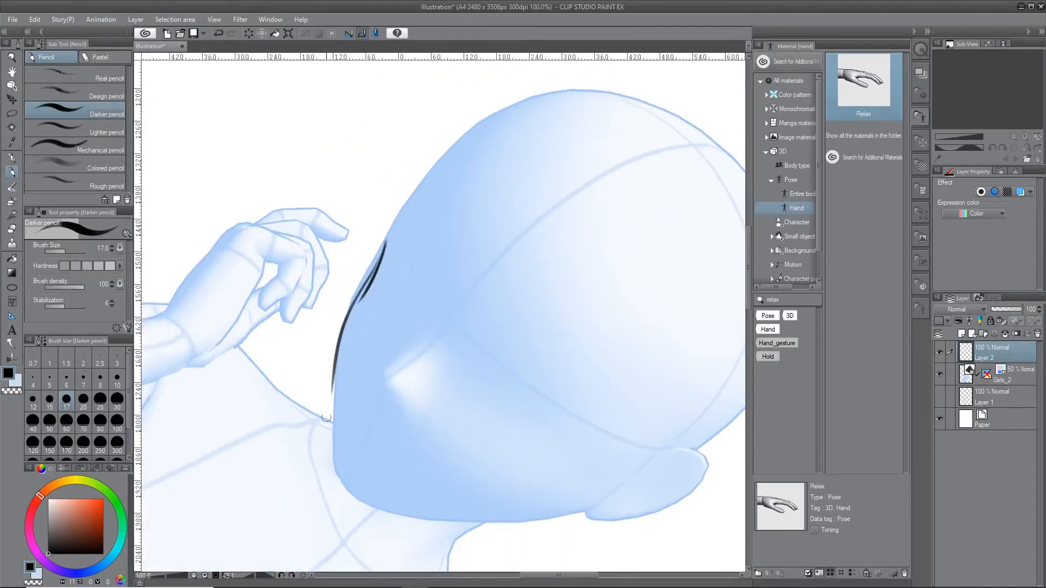
{"action": "left_click_drag", "start_coordinate": [325, 417], "coordinate": [329, 453]}
{"action": "scroll", "coordinate": [334, 347], "scroll_direction": "up", "scroll_amount": 1}
{"action": "left_click_drag", "start_coordinate": [355, 374], "coordinate": [357, 254]}
{"action": "key", "text": "ctrl+z"}
{"action": "key", "text": "ctrl+z"}
{"action": "key", "text": "ctrl+y"}
{"action": "key", "text": "ctrl+z"}
{"action": "mouse_move", "coordinate": [398, 105]}
{"action": "left_mouse_down"}
{"action": "mouse_move", "coordinate": [323, 439]}
{"action": "mouse_move", "coordinate": [337, 447]}
{"action": "mouse_move", "coordinate": [344, 428]}
{"action": "left_mouse_up"}
{"action": "key", "text": "ctrl+z"}
{"action": "key", "text": "ctrl+z"}
{"action": "mouse_move", "coordinate": [394, 124]}
{"action": "left_mouse_down"}
{"action": "mouse_move", "coordinate": [351, 190]}
{"action": "mouse_move", "coordinate": [336, 428]}
{"action": "left_mouse_up"}
{"action": "key", "text": "ctrl+z"}
Outline the far side of the face from the brow over the cheek to the chin, erasing the excess at the chin
{"action": "left_click_drag", "start_coordinate": [412, 66], "coordinate": [340, 348]}
{"action": "left_click_drag", "start_coordinate": [413, 75], "coordinate": [375, 154]}
{"action": "scroll", "coordinate": [356, 418], "scroll_direction": "up", "scroll_amount": 1}
{"action": "left_click_drag", "start_coordinate": [344, 415], "coordinate": [402, 466]}
{"action": "key", "text": "ctrl+z"}
{"action": "key", "text": "e"}
{"action": "mouse_move", "coordinate": [342, 439]}
{"action": "left_mouse_down"}
{"action": "mouse_move", "coordinate": [401, 476]}
{"action": "mouse_move", "coordinate": [340, 455]}
{"action": "left_mouse_up"}
{"action": "scroll", "coordinate": [346, 412], "scroll_direction": "down", "scroll_amount": 1}
{"action": "mouse_move", "coordinate": [355, 415]}
{"action": "left_mouse_down"}
{"action": "mouse_move", "coordinate": [488, 236]}
{"action": "mouse_move", "coordinate": [525, 291]}
{"action": "left_mouse_up"}
Draw the near side of the jaw with the Darker pencil, from the chin up toward the ear
{"action": "key", "text": "h"}
{"action": "scroll", "coordinate": [496, 250], "scroll_direction": "down", "scroll_amount": 1}
{"action": "scroll", "coordinate": [322, 350], "scroll_direction": "up", "scroll_amount": 1}
{"action": "key", "text": "p"}
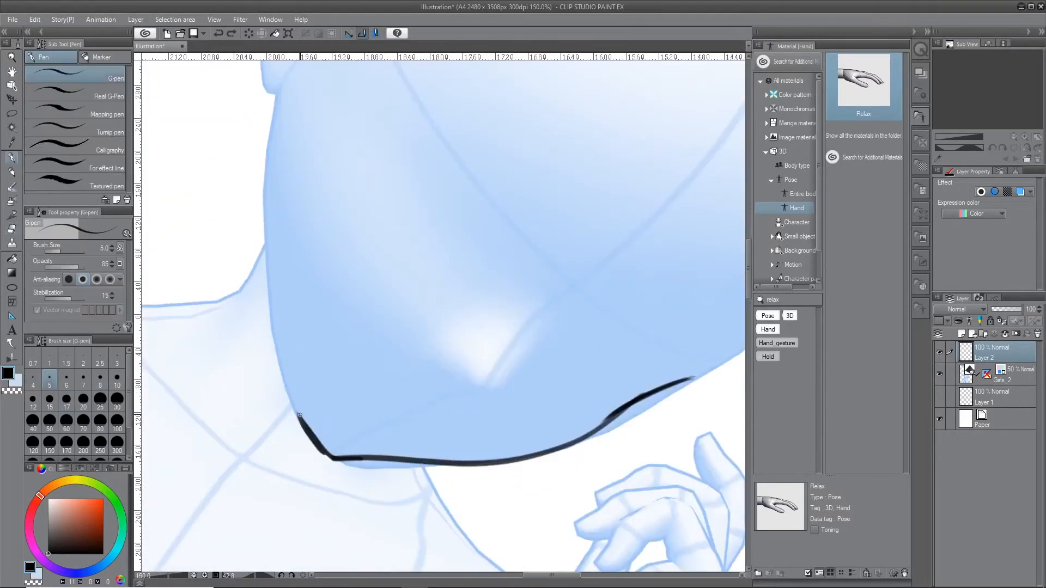
{"action": "key", "text": "p"}
{"action": "left_click_drag", "start_coordinate": [308, 430], "coordinate": [275, 359]}
{"action": "key", "text": "ctrl+z"}
{"action": "mouse_move", "coordinate": [295, 393]}
{"action": "left_mouse_down"}
{"action": "mouse_move", "coordinate": [266, 169]}
{"action": "mouse_move", "coordinate": [258, 202]}
{"action": "mouse_move", "coordinate": [267, 131]}
{"action": "left_mouse_up"}
{"action": "key", "text": "ctrl+z"}
{"action": "scroll", "coordinate": [297, 277], "scroll_direction": "down", "scroll_amount": 1}
{"action": "key", "text": "h"}
{"action": "scroll", "coordinate": [554, 121], "scroll_direction": "down", "scroll_amount": 1}
{"action": "left_click_drag", "start_coordinate": [556, 123], "coordinate": [660, 300]}
{"action": "left_click_drag", "start_coordinate": [660, 299], "coordinate": [573, 388]}
{"action": "scroll", "coordinate": [571, 383], "scroll_direction": "up", "scroll_amount": 1}
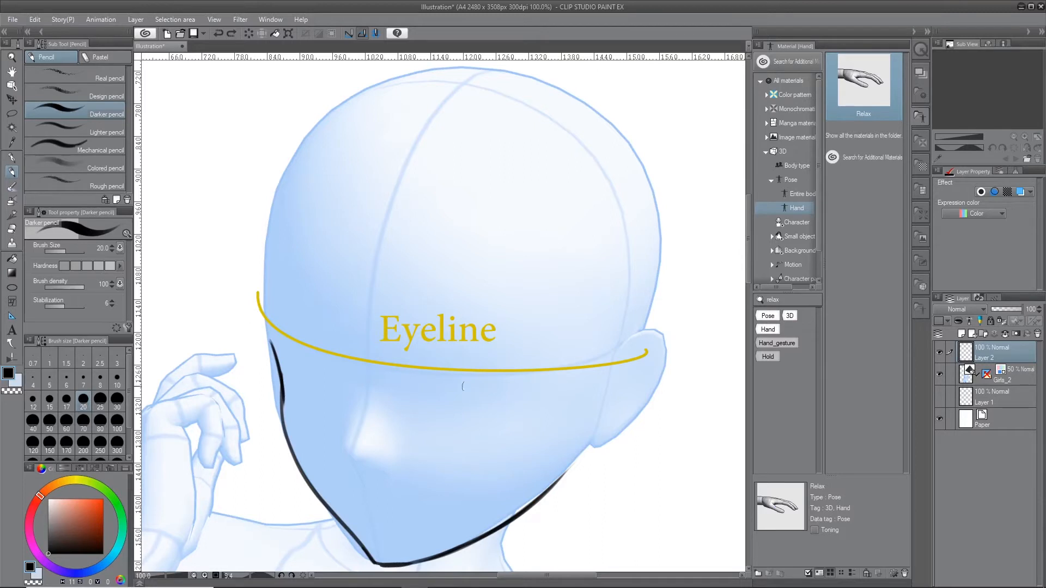
{"action": "scroll", "coordinate": [467, 241], "scroll_direction": "down", "scroll_amount": 1}
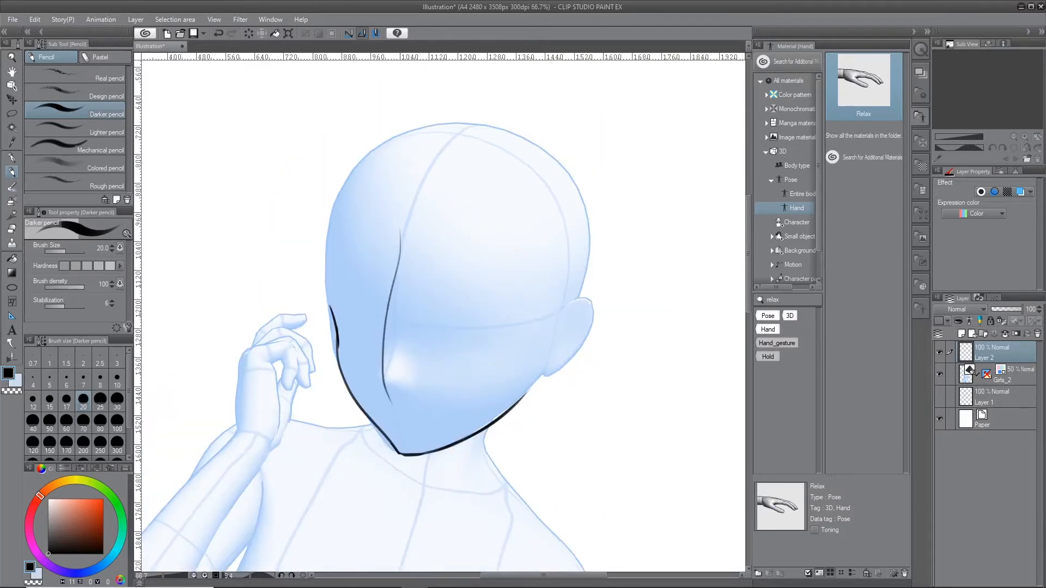
{"action": "scroll", "coordinate": [403, 205], "scroll_direction": "up", "scroll_amount": 1}
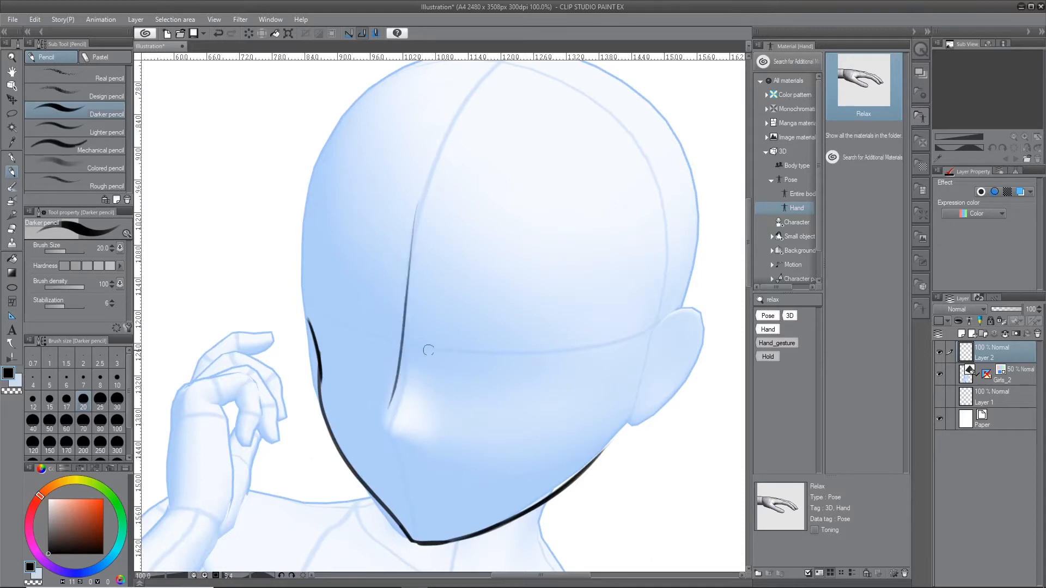
{"action": "left_click_drag", "start_coordinate": [474, 355], "coordinate": [492, 290]}
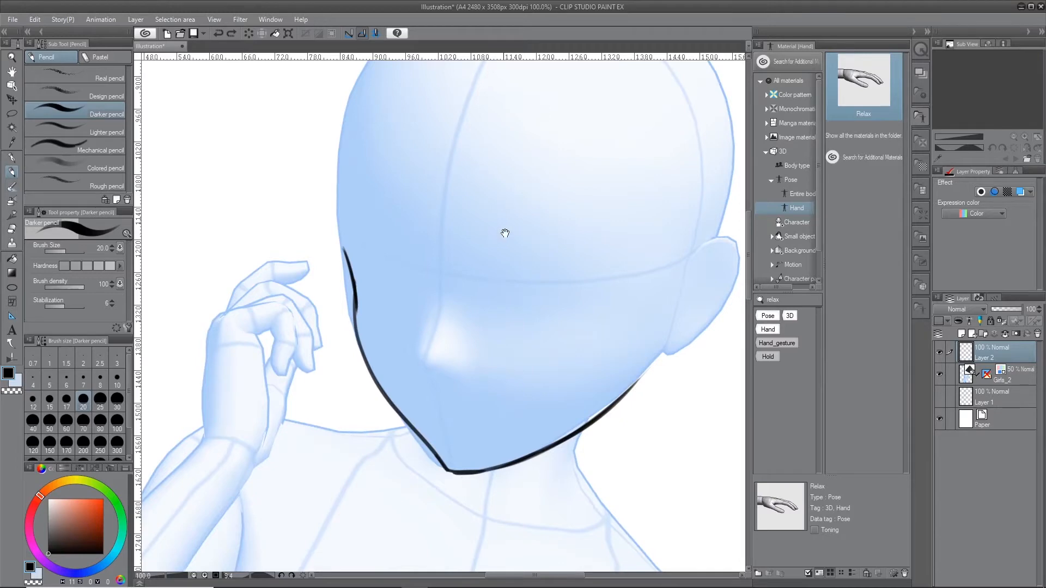
{"action": "left_click_drag", "start_coordinate": [505, 233], "coordinate": [490, 268]}
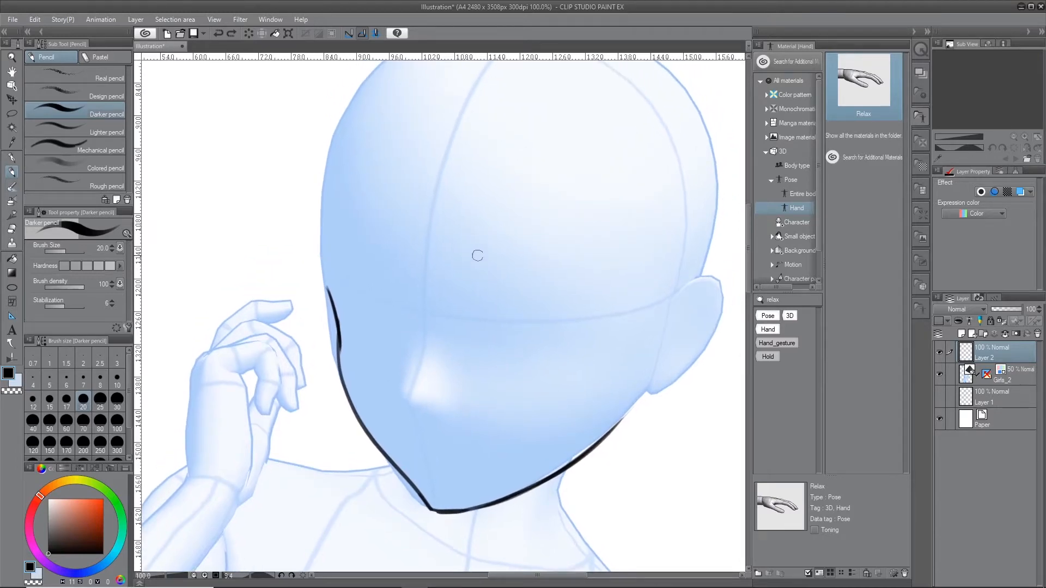
{"action": "left_click_drag", "start_coordinate": [477, 255], "coordinate": [473, 340]}
{"action": "scroll", "coordinate": [488, 184], "scroll_direction": "up", "scroll_amount": 1}
{"action": "mouse_move", "coordinate": [488, 184]}
{"action": "left_mouse_down"}
{"action": "mouse_move", "coordinate": [599, 352]}
{"action": "mouse_move", "coordinate": [537, 209]}
{"action": "mouse_move", "coordinate": [404, 240]}
{"action": "left_mouse_up"}
{"action": "scroll", "coordinate": [404, 240], "scroll_direction": "down", "scroll_amount": 1}
{"action": "left_click_drag", "start_coordinate": [394, 183], "coordinate": [439, 385]}
{"action": "key", "text": "ctrl+z"}
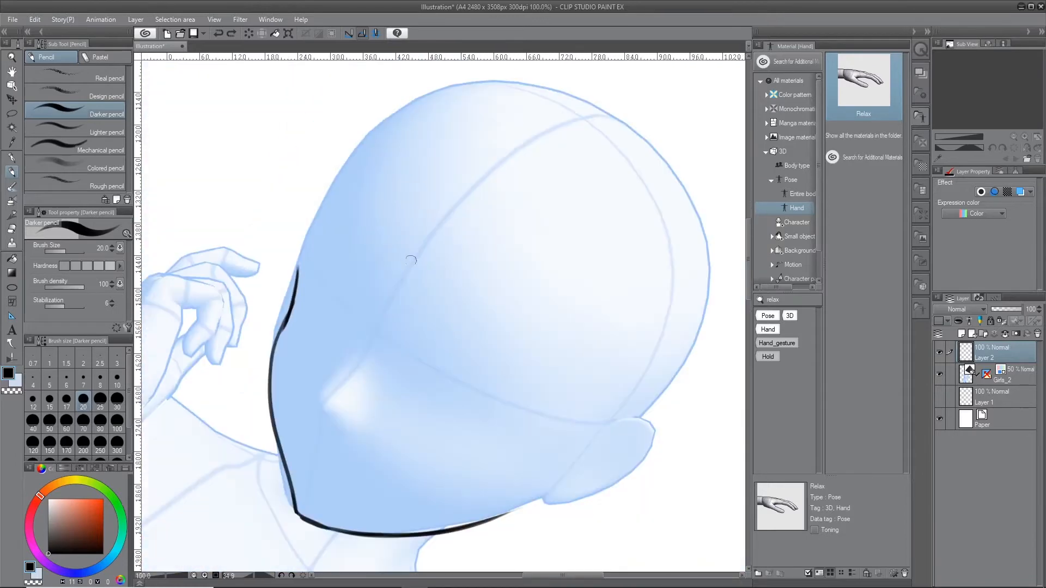
{"action": "left_click_drag", "start_coordinate": [534, 283], "coordinate": [503, 239]}
{"action": "left_click_drag", "start_coordinate": [405, 197], "coordinate": [449, 382]}
{"action": "key", "text": "ctrl+z"}
Sketch the bangs over the middle and near side of the forehead with curved, tapering strands
{"action": "left_click_drag", "start_coordinate": [375, 218], "coordinate": [464, 427]}
{"action": "key", "text": "ctrl+z"}
{"action": "key", "text": "ctrl+z"}
{"action": "left_click_drag", "start_coordinate": [446, 245], "coordinate": [509, 377]}
{"action": "left_click_drag", "start_coordinate": [459, 236], "coordinate": [504, 376]}
{"action": "left_click_drag", "start_coordinate": [533, 182], "coordinate": [551, 356]}
{"action": "left_click_drag", "start_coordinate": [457, 235], "coordinate": [561, 334]}
Sketch overlapping bang strands above the far eye and beside the far temple
{"action": "left_click_drag", "start_coordinate": [366, 407], "coordinate": [385, 248]}
{"action": "left_click_drag", "start_coordinate": [326, 262], "coordinate": [371, 412]}
{"action": "key", "text": "ctrl+z"}
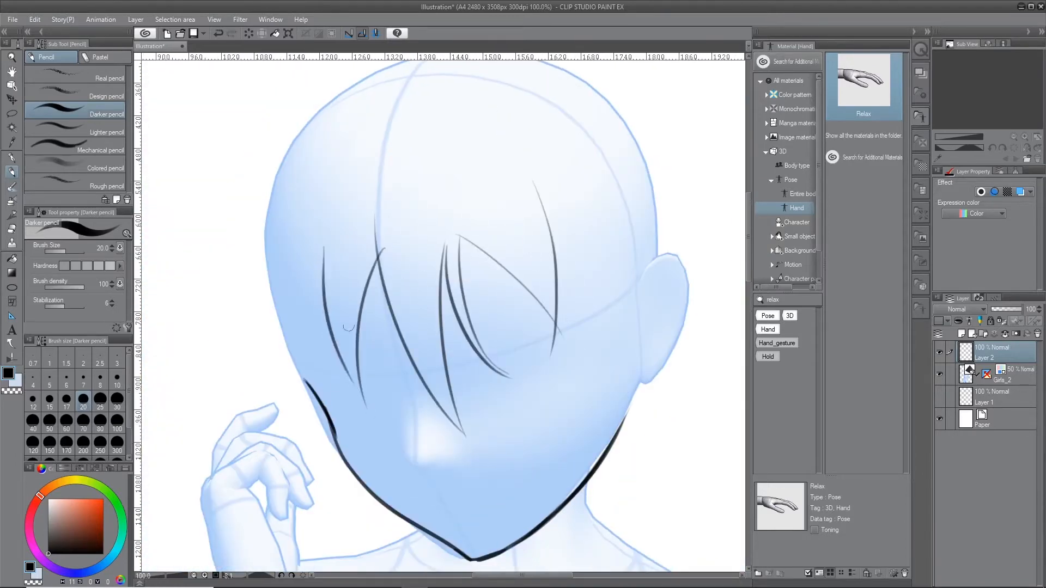
{"action": "key", "text": "ctrl+z"}
{"action": "left_click_drag", "start_coordinate": [314, 290], "coordinate": [308, 423]}
Add tapering bang strands over the forehead and beside the near temple, checking the drawing in mirrored view
{"action": "key", "text": "h"}
{"action": "left_click_drag", "start_coordinate": [381, 297], "coordinate": [477, 276]}
{"action": "scroll", "coordinate": [477, 277], "scroll_direction": "down", "scroll_amount": 1}
{"action": "key", "text": "h"}
{"action": "key", "text": "h"}
{"action": "left_click_drag", "start_coordinate": [450, 226], "coordinate": [408, 347]}
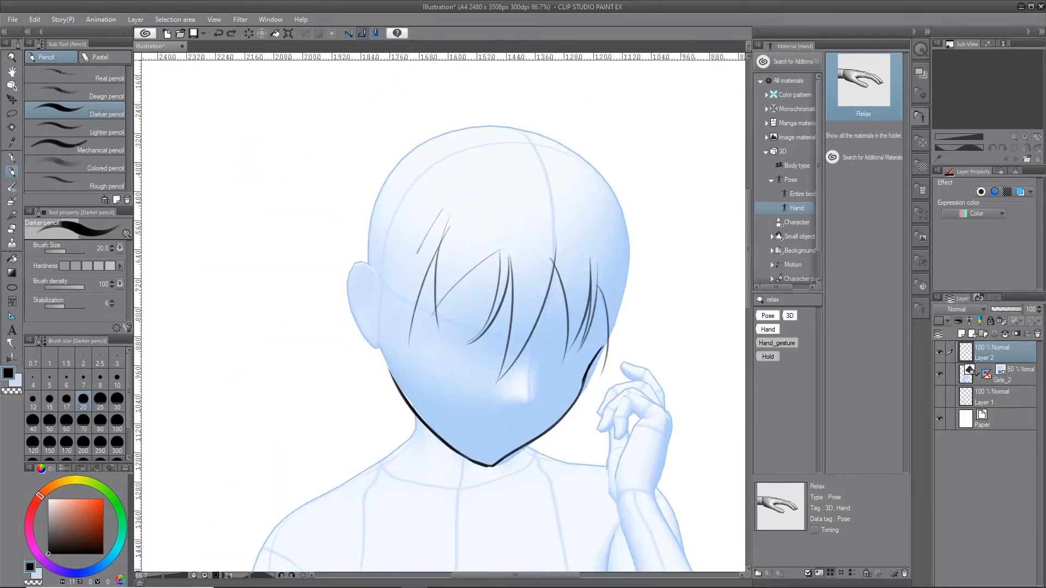
Draw a long side lock falling in front of the near ear to the shoulder, redoing the stroke until its curve fits
{"action": "key", "text": "h"}
{"action": "mouse_move", "coordinate": [389, 290]}
{"action": "left_mouse_down"}
{"action": "mouse_move", "coordinate": [553, 214]}
{"action": "mouse_move", "coordinate": [423, 460]}
{"action": "left_mouse_up"}
{"action": "key", "text": "ctrl+z"}
{"action": "key", "text": "h"}
{"action": "left_click_drag", "start_coordinate": [381, 166], "coordinate": [384, 418]}
{"action": "key", "text": "ctrl+z"}
{"action": "left_click_drag", "start_coordinate": [373, 165], "coordinate": [376, 433]}
{"action": "key", "text": "ctrl+z"}
{"action": "left_click_drag", "start_coordinate": [380, 148], "coordinate": [383, 436]}
Draw the long far-side lock from beside the forehead down past the jaw, with thinner strands framing the far cheek
{"action": "key", "text": "h"}
{"action": "scroll", "coordinate": [382, 286], "scroll_direction": "down", "scroll_amount": 2}
{"action": "scroll", "coordinate": [344, 207], "scroll_direction": "up", "scroll_amount": 2}
{"action": "left_click_drag", "start_coordinate": [295, 256], "coordinate": [319, 414]}
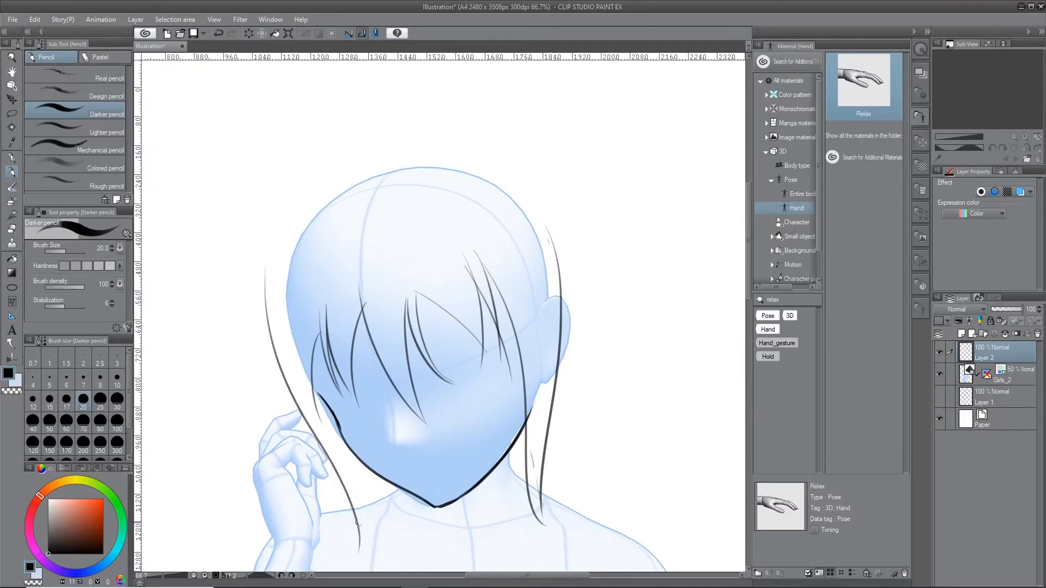
{"action": "left_click_drag", "start_coordinate": [283, 374], "coordinate": [308, 434]}
{"action": "scroll", "coordinate": [272, 223], "scroll_direction": "up", "scroll_amount": 1}
{"action": "left_click_drag", "start_coordinate": [408, 191], "coordinate": [321, 337]}
{"action": "left_click_drag", "start_coordinate": [289, 361], "coordinate": [435, 568]}
{"action": "left_click_drag", "start_coordinate": [290, 300], "coordinate": [322, 485]}
{"action": "left_click_drag", "start_coordinate": [327, 256], "coordinate": [395, 437]}
{"action": "left_click_drag", "start_coordinate": [300, 254], "coordinate": [349, 381]}
Outline the hair volume around the crown with an arc standing off the skull, erasing and redrawing the uneven part
{"action": "left_click_drag", "start_coordinate": [472, 428], "coordinate": [334, 352]}
{"action": "scroll", "coordinate": [334, 352], "scroll_direction": "up", "scroll_amount": 1}
{"action": "left_click_drag", "start_coordinate": [246, 337], "coordinate": [376, 124]}
{"action": "key", "text": "e"}
{"action": "left_click_drag", "start_coordinate": [381, 207], "coordinate": [287, 303]}
{"action": "key", "text": "p"}
{"action": "left_click_drag", "start_coordinate": [250, 414], "coordinate": [422, 183]}
Sketch the visible outer edge of the near ear where it emerges behind the side lock
{"action": "scroll", "coordinate": [397, 369], "scroll_direction": "down", "scroll_amount": 3}
{"action": "scroll", "coordinate": [433, 370], "scroll_direction": "up", "scroll_amount": 2}
{"action": "scroll", "coordinate": [433, 370], "scroll_direction": "up", "scroll_amount": 1}
{"action": "mouse_move", "coordinate": [420, 332]}
{"action": "left_mouse_down"}
{"action": "mouse_move", "coordinate": [427, 397]}
{"action": "mouse_move", "coordinate": [505, 295]}
{"action": "left_mouse_up"}
{"action": "left_click_drag", "start_coordinate": [502, 305], "coordinate": [408, 392]}
{"action": "key", "text": "e"}
{"action": "key", "text": "h"}
{"action": "scroll", "coordinate": [414, 166], "scroll_direction": "down", "scroll_amount": 1}
{"action": "key", "text": "p"}
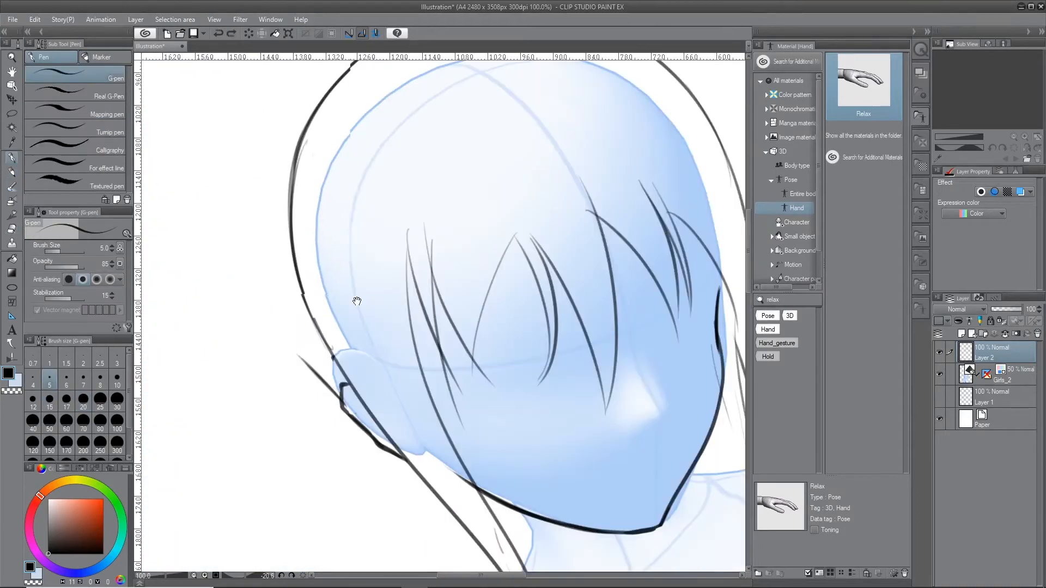
Strengthen the hair outline around the back of the head above the near ear with additional curved strokes
{"action": "key", "text": "h"}
{"action": "key", "text": "p"}
{"action": "left_click_drag", "start_coordinate": [512, 392], "coordinate": [534, 218]}
{"action": "left_click_drag", "start_coordinate": [314, 300], "coordinate": [267, 403]}
{"action": "left_click_drag", "start_coordinate": [534, 218], "coordinate": [359, 179]}
{"action": "left_click_drag", "start_coordinate": [340, 183], "coordinate": [322, 256]}
{"action": "left_click_drag", "start_coordinate": [334, 206], "coordinate": [325, 313]}
Rework the back of the hair outline between the crown and near ear, erasing stray lines where the ponytail attaches
{"action": "scroll", "coordinate": [431, 293], "scroll_direction": "down", "scroll_amount": 2}
{"action": "scroll", "coordinate": [432, 294], "scroll_direction": "down", "scroll_amount": 1}
{"action": "mouse_move", "coordinate": [432, 294]}
{"action": "left_mouse_down"}
{"action": "mouse_move", "coordinate": [345, 349]}
{"action": "mouse_move", "coordinate": [369, 243]}
{"action": "mouse_move", "coordinate": [339, 321]}
{"action": "left_mouse_up"}
{"action": "scroll", "coordinate": [368, 243], "scroll_direction": "up", "scroll_amount": 2}
{"action": "left_click_drag", "start_coordinate": [394, 509], "coordinate": [419, 560]}
{"action": "scroll", "coordinate": [516, 299], "scroll_direction": "down", "scroll_amount": 2}
{"action": "mouse_move", "coordinate": [516, 298]}
{"action": "left_mouse_down"}
{"action": "mouse_move", "coordinate": [518, 338]}
{"action": "mouse_move", "coordinate": [417, 390]}
{"action": "left_mouse_up"}
{"action": "key", "text": "e"}
{"action": "left_click_drag", "start_coordinate": [460, 239], "coordinate": [485, 272]}
{"action": "scroll", "coordinate": [474, 239], "scroll_direction": "up", "scroll_amount": 2}
{"action": "mouse_move", "coordinate": [473, 239]}
{"action": "left_mouse_down"}
{"action": "mouse_move", "coordinate": [381, 272]}
{"action": "mouse_move", "coordinate": [529, 370]}
{"action": "left_mouse_up"}
{"action": "key", "text": "p"}
{"action": "scroll", "coordinate": [529, 370], "scroll_direction": "up", "scroll_amount": 1}
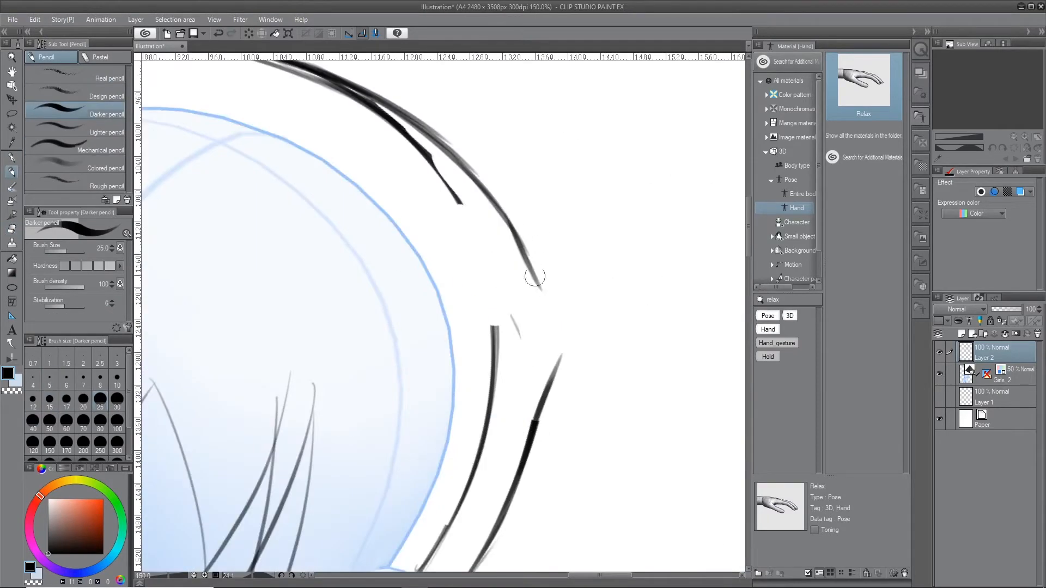
Draw the ponytail's outer outline with the Darker pencil, arching up from the back of the head and sweeping down past the shoulder
{"action": "scroll", "coordinate": [535, 261], "scroll_direction": "down", "scroll_amount": 3}
{"action": "key", "text": "h"}
{"action": "key", "text": "h"}
{"action": "scroll", "coordinate": [610, 250], "scroll_direction": "up", "scroll_amount": 2}
{"action": "key", "text": "ctrl+z"}
{"action": "scroll", "coordinate": [369, 215], "scroll_direction": "down", "scroll_amount": 2}
{"action": "key", "text": "ctrl+z"}
{"action": "mouse_move", "coordinate": [429, 191]}
{"action": "left_mouse_down"}
{"action": "mouse_move", "coordinate": [369, 215]}
{"action": "mouse_move", "coordinate": [537, 504]}
{"action": "left_mouse_up"}
{"action": "key", "text": "ctrl+z"}
{"action": "left_click_drag", "start_coordinate": [373, 226], "coordinate": [495, 426]}
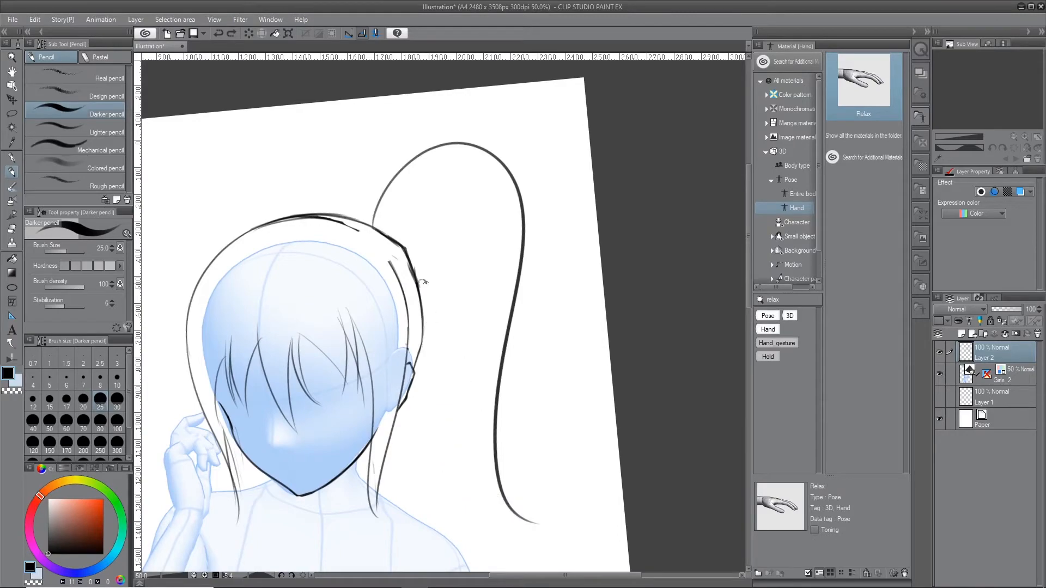
Draw the ponytail's inner edge and long strands flowing down from its base behind the near ear
{"action": "scroll", "coordinate": [443, 253], "scroll_direction": "down", "scroll_amount": 2}
{"action": "scroll", "coordinate": [322, 310], "scroll_direction": "up", "scroll_amount": 5}
{"action": "left_click_drag", "start_coordinate": [403, 305], "coordinate": [443, 513]}
{"action": "scroll", "coordinate": [381, 389], "scroll_direction": "down", "scroll_amount": 3}
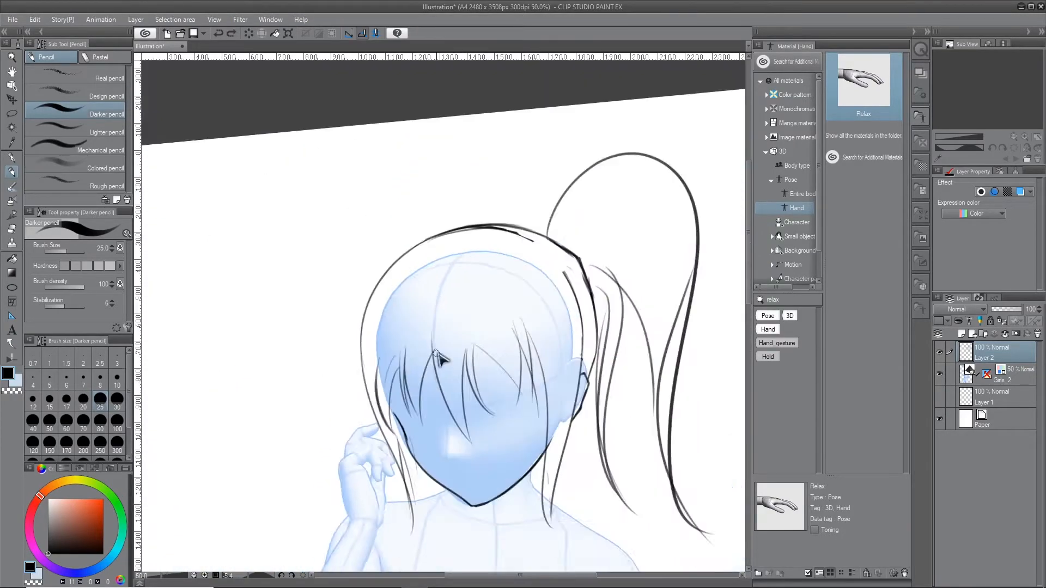
Sketch the hair parting at the top of the forehead with curved strands running down toward the bangs
{"action": "scroll", "coordinate": [455, 243], "scroll_direction": "up", "scroll_amount": 2}
{"action": "key", "text": "h"}
{"action": "mouse_move", "coordinate": [397, 255]}
{"action": "left_mouse_down"}
{"action": "mouse_move", "coordinate": [564, 450]}
{"action": "mouse_move", "coordinate": [312, 345]}
{"action": "mouse_move", "coordinate": [320, 321]}
{"action": "left_mouse_up"}
{"action": "scroll", "coordinate": [485, 281], "scroll_direction": "down", "scroll_amount": 1}
{"action": "key", "text": "h"}
{"action": "scroll", "coordinate": [321, 294], "scroll_direction": "down", "scroll_amount": 1}
{"action": "scroll", "coordinate": [231, 376], "scroll_direction": "up", "scroll_amount": 2}
{"action": "scroll", "coordinate": [352, 356], "scroll_direction": "down", "scroll_amount": 3}
Select the hair, bangs and ponytail with the Lasso, leaving out the chin, and apply Scale/Rotate to refit them
{"action": "key", "text": "m"}
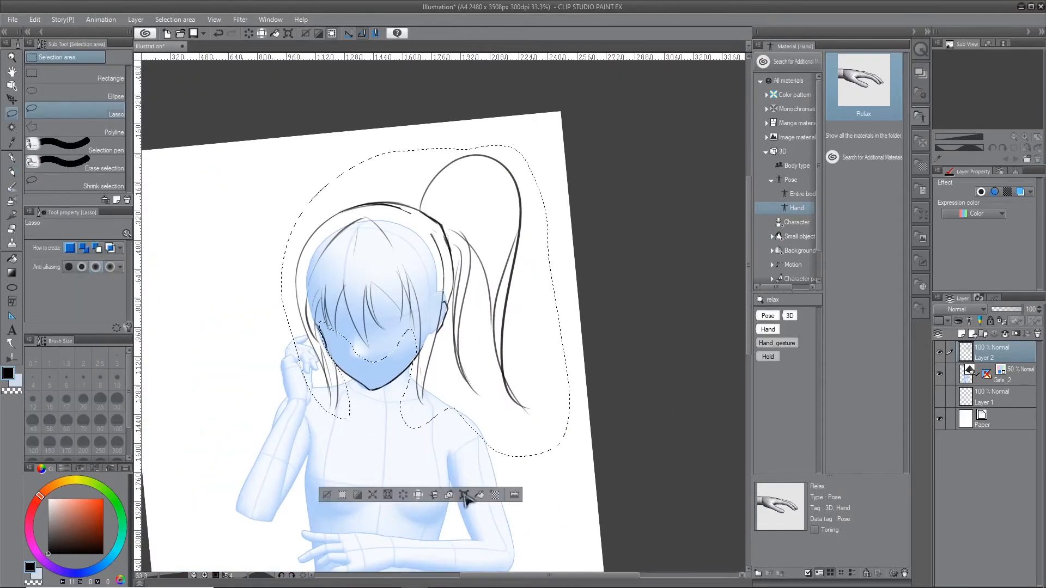
{"action": "left_click", "coordinate": [460, 501]}
{"action": "left_click", "coordinate": [453, 496]}
{"action": "left_click", "coordinate": [455, 501]}
{"action": "key", "text": "Return"}
Redraw the chin and near jawline slightly above the model's edge with the Darker pencil at size 25
{"action": "scroll", "coordinate": [381, 403], "scroll_direction": "up", "scroll_amount": 3}
{"action": "left_click", "coordinate": [336, 418]}
{"action": "scroll", "coordinate": [549, 256], "scroll_direction": "up", "scroll_amount": 1}
{"action": "key", "text": "p"}
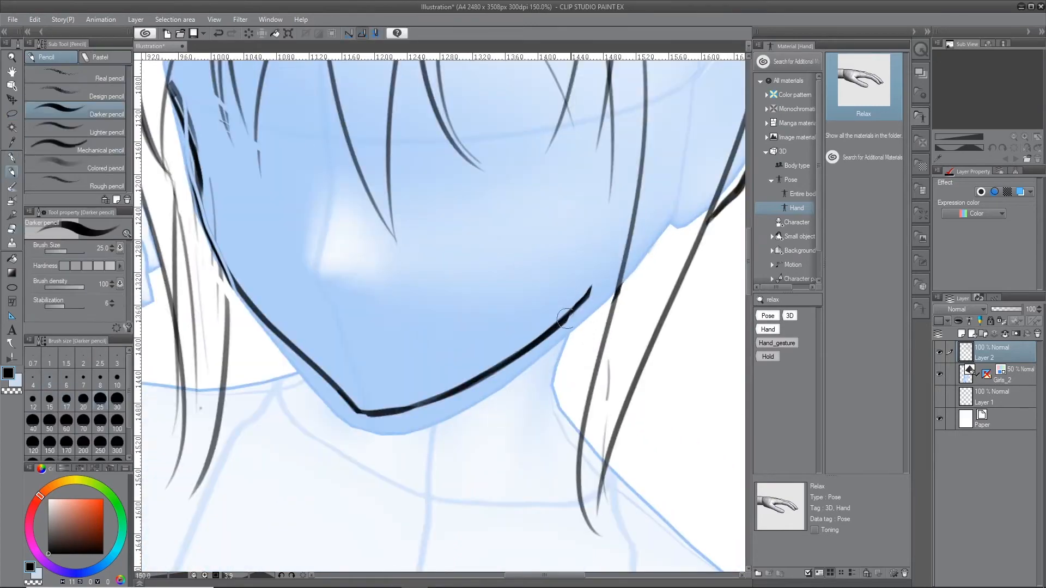
{"action": "scroll", "coordinate": [512, 294], "scroll_direction": "down", "scroll_amount": 5}
{"action": "scroll", "coordinate": [512, 294], "scroll_direction": "up", "scroll_amount": 1}
{"action": "left_click_drag", "start_coordinate": [512, 294], "coordinate": [515, 321]}
Create a new layer for the rifle and sketch its two long edges from beside the head down to the waist
{"action": "left_click", "coordinate": [960, 335]}
{"action": "left_click_drag", "start_coordinate": [621, 294], "coordinate": [597, 228]}
{"action": "scroll", "coordinate": [382, 327], "scroll_direction": "up", "scroll_amount": 1}
{"action": "scroll", "coordinate": [381, 327], "scroll_direction": "down", "scroll_amount": 1}
{"action": "mouse_move", "coordinate": [342, 235]}
{"action": "left_mouse_down"}
{"action": "mouse_move", "coordinate": [368, 211]}
{"action": "mouse_move", "coordinate": [311, 473]}
{"action": "left_mouse_up"}
{"action": "key", "text": "ctrl+z"}
{"action": "left_click_drag", "start_coordinate": [327, 436], "coordinate": [354, 332]}
{"action": "left_click_drag", "start_coordinate": [394, 98], "coordinate": [326, 366]}
{"action": "left_click_drag", "start_coordinate": [402, 145], "coordinate": [359, 428]}
{"action": "scroll", "coordinate": [401, 221], "scroll_direction": "down", "scroll_amount": 1}
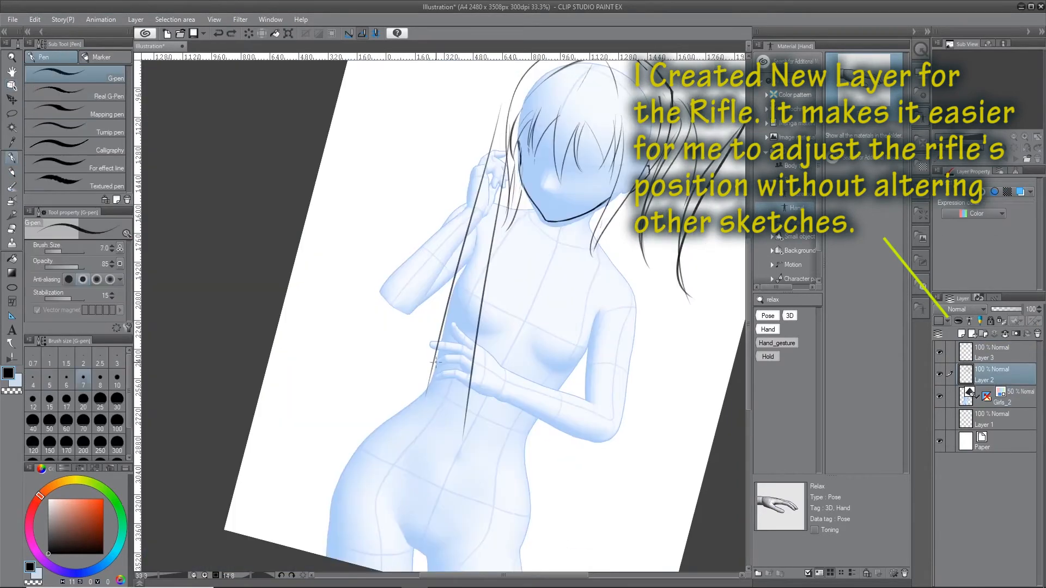
Close the rifle's lower end and extend its barrel edges upward past the raised hand and beside the hair
{"action": "key", "text": "p"}
{"action": "left_click_drag", "start_coordinate": [415, 443], "coordinate": [466, 450]}
{"action": "left_click_drag", "start_coordinate": [558, 67], "coordinate": [518, 139]}
{"action": "scroll", "coordinate": [520, 131], "scroll_direction": "up", "scroll_amount": 2}
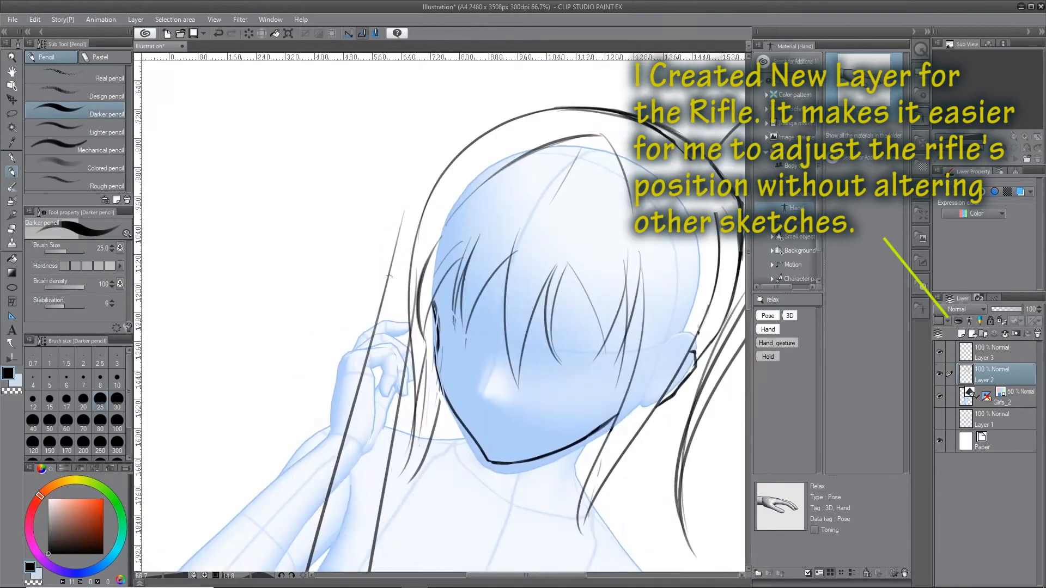
{"action": "left_click_drag", "start_coordinate": [381, 305], "coordinate": [433, 116]}
{"action": "left_click_drag", "start_coordinate": [444, 175], "coordinate": [457, 114]}
{"action": "left_click_drag", "start_coordinate": [381, 374], "coordinate": [425, 269]}
Sketch a narrow rectangular detail on the rifle at the raised hand and angular notches in its body above the lower hand
{"action": "scroll", "coordinate": [425, 269], "scroll_direction": "down", "scroll_amount": 1}
{"action": "scroll", "coordinate": [425, 269], "scroll_direction": "up", "scroll_amount": 2}
{"action": "left_click_drag", "start_coordinate": [386, 356], "coordinate": [399, 243]}
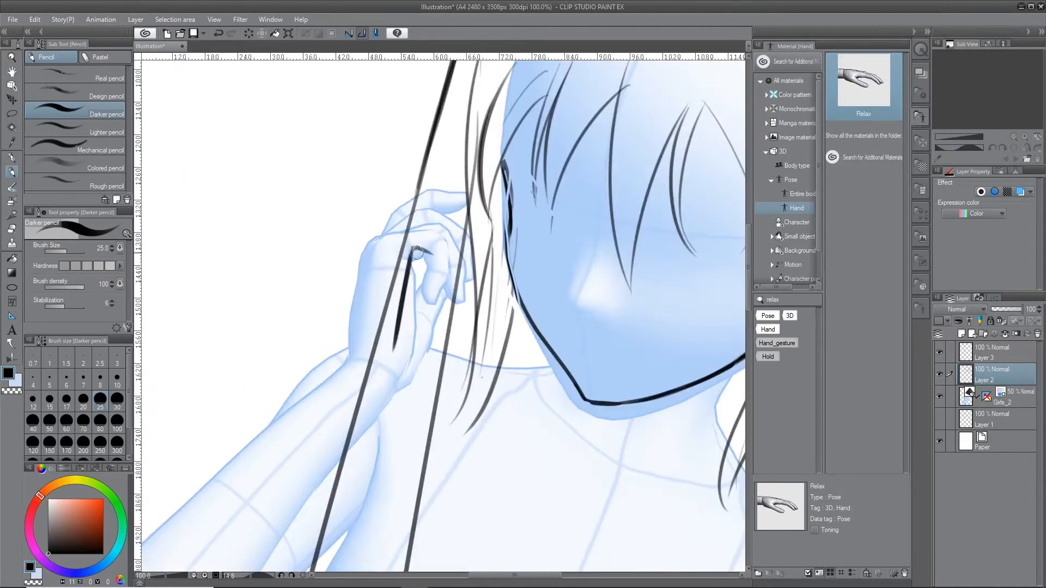
{"action": "scroll", "coordinate": [447, 249], "scroll_direction": "down", "scroll_amount": 1}
{"action": "left_click_drag", "start_coordinate": [365, 484], "coordinate": [398, 275]}
{"action": "mouse_move", "coordinate": [390, 260]}
{"action": "left_mouse_down"}
{"action": "mouse_move", "coordinate": [387, 291]}
{"action": "mouse_move", "coordinate": [399, 279]}
{"action": "left_mouse_up"}
{"action": "key", "text": "ctrl+z"}
{"action": "scroll", "coordinate": [397, 276], "scroll_direction": "up", "scroll_amount": 1}
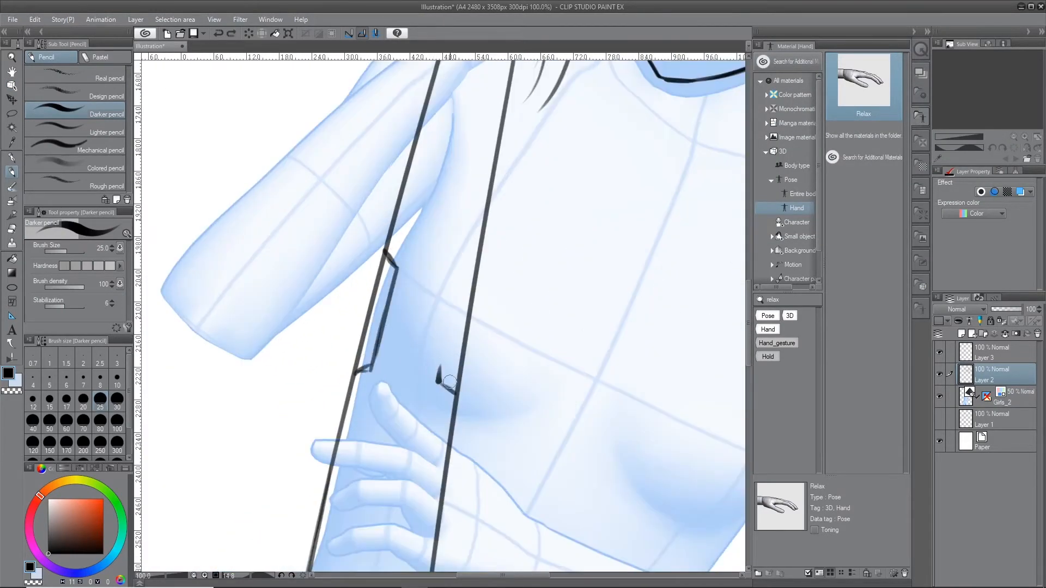
Erase the rifle's straight edge between the notch corners and check which layer holds the rifle lines
{"action": "key", "text": "e"}
{"action": "scroll", "coordinate": [425, 342], "scroll_direction": "down", "scroll_amount": 3}
{"action": "left_click", "coordinate": [939, 373]}
{"action": "left_click", "coordinate": [939, 373]}
{"action": "left_click", "coordinate": [991, 352]}
{"action": "scroll", "coordinate": [392, 333], "scroll_direction": "up", "scroll_amount": 3}
{"action": "left_click_drag", "start_coordinate": [434, 374], "coordinate": [459, 275]}
{"action": "scroll", "coordinate": [560, 277], "scroll_direction": "down", "scroll_amount": 3}
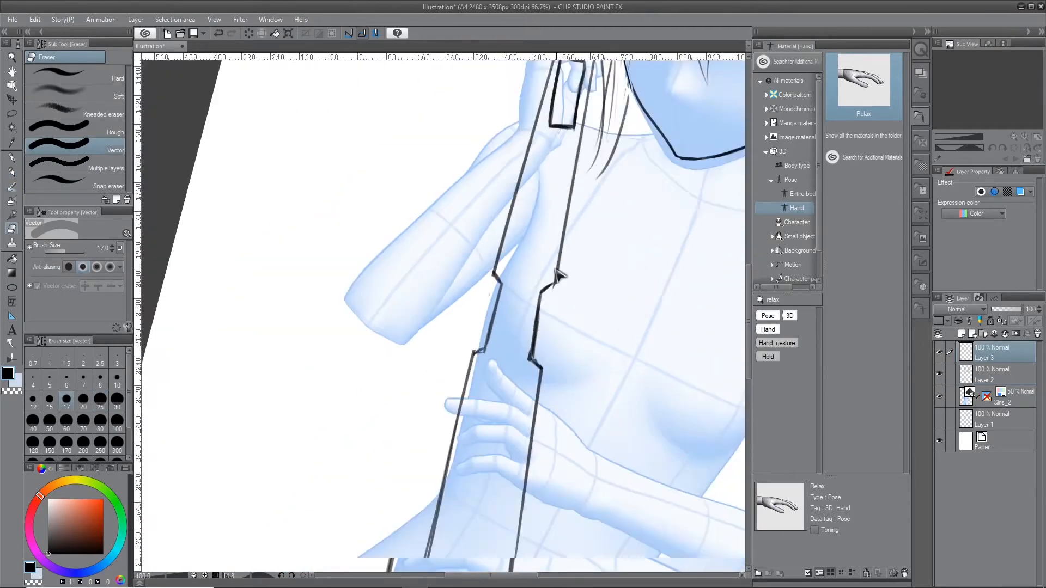
Select the whole rifle sketch on Layer 2 with the Lasso and copy and paste it onto its own layer
{"action": "left_click", "coordinate": [939, 373]}
{"action": "left_click", "coordinate": [939, 374]}
{"action": "left_click", "coordinate": [997, 374]}
{"action": "key", "text": "m"}
{"action": "mouse_move", "coordinate": [371, 232]}
{"action": "left_mouse_down"}
{"action": "mouse_move", "coordinate": [402, 535]}
{"action": "mouse_move", "coordinate": [363, 241]}
{"action": "left_mouse_up"}
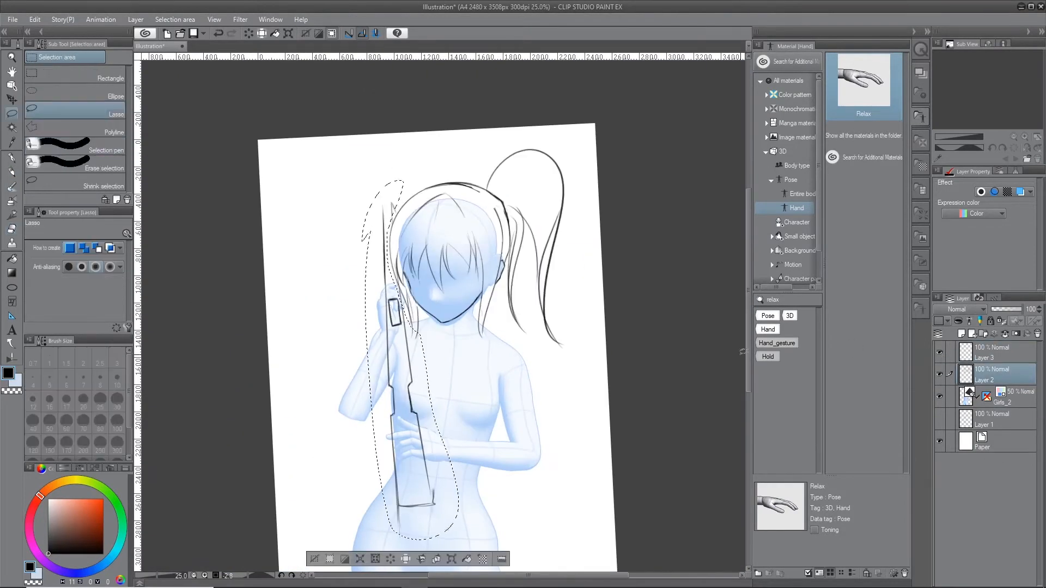
{"action": "key", "text": "ctrl+c"}
{"action": "key", "text": "ctrl+v"}
Merge Layer 3 into the pasted rifle layer, check it by toggling Layer 2's visibility, and clear the selection
{"action": "left_click", "coordinate": [994, 402]}
{"action": "left_click", "coordinate": [997, 351]}
{"action": "key", "text": "ctrl+e"}
{"action": "left_click", "coordinate": [939, 374]}
{"action": "left_click", "coordinate": [939, 374]}
{"action": "key", "text": "ctrl+d"}
Sketch a rounded, elongated muzzle tip at the rifle's upper end, above the character's head
{"action": "scroll", "coordinate": [413, 261], "scroll_direction": "up", "scroll_amount": 5}
{"action": "key", "text": "p"}
{"action": "mouse_move", "coordinate": [477, 338]}
{"action": "left_mouse_down"}
{"action": "mouse_move", "coordinate": [435, 429]}
{"action": "mouse_move", "coordinate": [527, 394]}
{"action": "left_mouse_up"}
{"action": "key", "text": "ctrl+z"}
{"action": "scroll", "coordinate": [550, 327], "scroll_direction": "down", "scroll_amount": 2}
{"action": "mouse_move", "coordinate": [550, 327]}
{"action": "left_mouse_down"}
{"action": "mouse_move", "coordinate": [497, 409]}
{"action": "mouse_move", "coordinate": [338, 298]}
{"action": "left_mouse_up"}
{"action": "mouse_move", "coordinate": [384, 299]}
{"action": "left_mouse_down"}
{"action": "mouse_move", "coordinate": [386, 266]}
{"action": "mouse_move", "coordinate": [445, 192]}
{"action": "left_mouse_up"}
{"action": "scroll", "coordinate": [431, 204], "scroll_direction": "up", "scroll_amount": 1}
{"action": "mouse_move", "coordinate": [386, 263]}
{"action": "left_mouse_down"}
{"action": "mouse_move", "coordinate": [424, 208]}
{"action": "mouse_move", "coordinate": [425, 275]}
{"action": "left_mouse_up"}
{"action": "left_click_drag", "start_coordinate": [463, 218], "coordinate": [392, 163]}
Clean up the muzzle tip with the Vector eraser and redraw its side and the barrel edges below it
{"action": "key", "text": "e"}
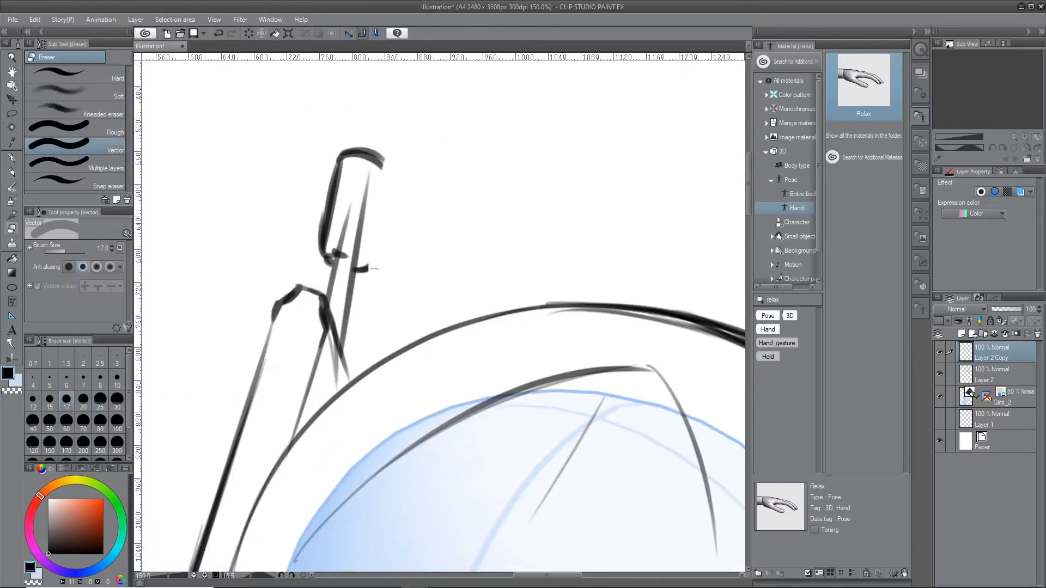
{"action": "left_click_drag", "start_coordinate": [329, 155], "coordinate": [382, 159]}
{"action": "key", "text": "p"}
{"action": "left_click_drag", "start_coordinate": [370, 163], "coordinate": [358, 248]}
{"action": "left_click_drag", "start_coordinate": [316, 307], "coordinate": [365, 105]}
{"action": "left_click_drag", "start_coordinate": [358, 305], "coordinate": [390, 104]}
{"action": "scroll", "coordinate": [385, 133], "scroll_direction": "down", "scroll_amount": 3}
Sketch a short curved butt shape at the lower corner of the rifle's stock
{"action": "left_click_drag", "start_coordinate": [414, 414], "coordinate": [284, 175]}
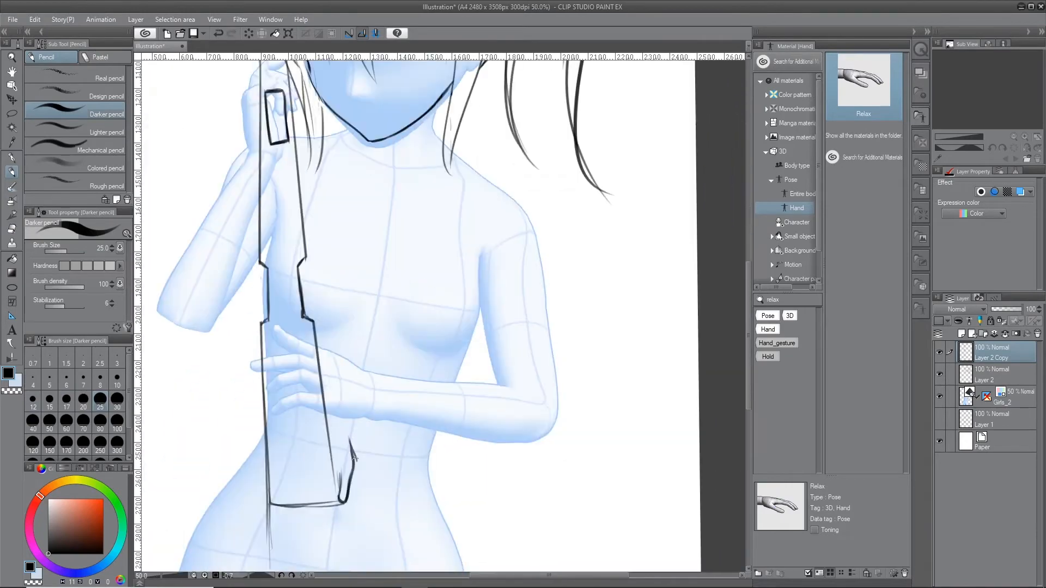
{"action": "left_click_drag", "start_coordinate": [354, 458], "coordinate": [348, 433]}
{"action": "scroll", "coordinate": [349, 435], "scroll_direction": "down", "scroll_amount": 2}
{"action": "left_click_drag", "start_coordinate": [350, 309], "coordinate": [338, 332]}
Lasso the rifle's long outer edge and transform it slightly inward to narrow the rifle
{"action": "key", "text": "m"}
{"action": "mouse_move", "coordinate": [276, 403]}
{"action": "left_mouse_down"}
{"action": "mouse_move", "coordinate": [303, 313]}
{"action": "mouse_move", "coordinate": [297, 468]}
{"action": "left_mouse_up"}
{"action": "key", "text": "ctrl+t"}
{"action": "left_click_drag", "start_coordinate": [305, 378], "coordinate": [312, 378]}
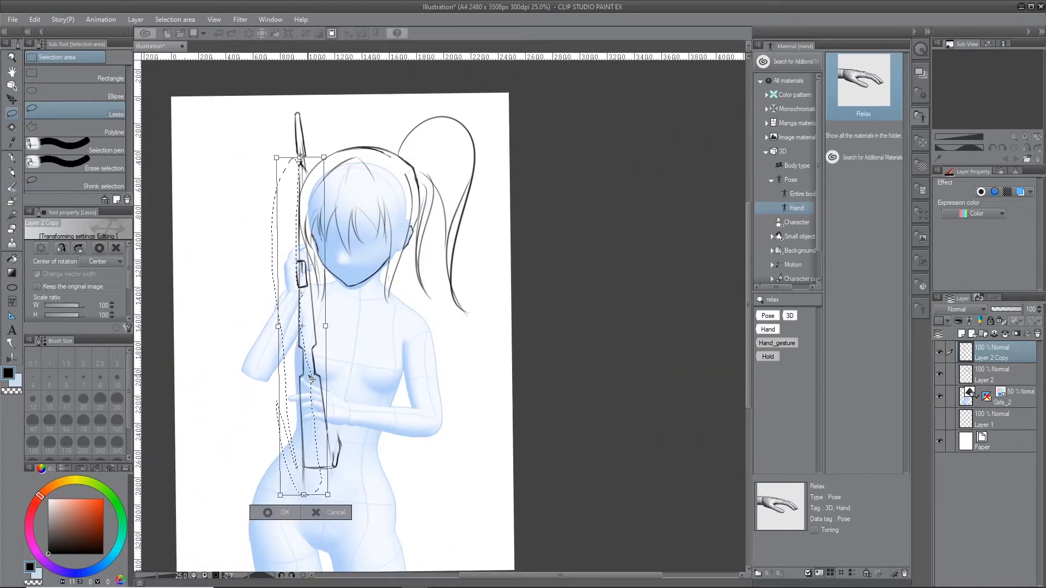
{"action": "key", "text": "Return"}
Erase rough lines on the rifle near the raised hand and redraw its edges there with the pencil
{"action": "key", "text": "e"}
{"action": "scroll", "coordinate": [298, 277], "scroll_direction": "up", "scroll_amount": 4}
{"action": "left_click_drag", "start_coordinate": [327, 214], "coordinate": [313, 310]}
{"action": "key", "text": "p"}
{"action": "left_click_drag", "start_coordinate": [299, 194], "coordinate": [299, 315]}
{"action": "left_click_drag", "start_coordinate": [381, 382], "coordinate": [327, 190]}
{"action": "scroll", "coordinate": [384, 480], "scroll_direction": "up", "scroll_amount": 1}
{"action": "scroll", "coordinate": [384, 480], "scroll_direction": "down", "scroll_amount": 1}
{"action": "left_click_drag", "start_coordinate": [384, 480], "coordinate": [354, 534]}
{"action": "left_click_drag", "start_coordinate": [336, 314], "coordinate": [371, 509]}
{"action": "key", "text": "ctrl+z"}
Draw long parallel lines along the rifle's body to give it a side face
{"action": "scroll", "coordinate": [294, 174], "scroll_direction": "up", "scroll_amount": 1}
{"action": "scroll", "coordinate": [320, 332], "scroll_direction": "down", "scroll_amount": 1}
{"action": "left_click_drag", "start_coordinate": [292, 267], "coordinate": [332, 460]}
{"action": "left_click_drag", "start_coordinate": [296, 212], "coordinate": [327, 461]}
{"action": "scroll", "coordinate": [326, 462], "scroll_direction": "down", "scroll_amount": 1}
{"action": "left_click_drag", "start_coordinate": [326, 462], "coordinate": [305, 327]}
Clean up the rifle's stock with the eraser and redraw its angled end
{"action": "scroll", "coordinate": [397, 357], "scroll_direction": "down", "scroll_amount": 1}
{"action": "mouse_move", "coordinate": [360, 436]}
{"action": "left_mouse_down"}
{"action": "mouse_move", "coordinate": [397, 357]}
{"action": "mouse_move", "coordinate": [464, 431]}
{"action": "mouse_move", "coordinate": [480, 490]}
{"action": "left_mouse_up"}
{"action": "scroll", "coordinate": [397, 358], "scroll_direction": "up", "scroll_amount": 3}
{"action": "key", "text": "e"}
{"action": "scroll", "coordinate": [464, 431], "scroll_direction": "down", "scroll_amount": 1}
{"action": "left_click_drag", "start_coordinate": [463, 432], "coordinate": [334, 360]}
{"action": "key", "text": "p"}
{"action": "left_click_drag", "start_coordinate": [327, 240], "coordinate": [366, 241]}
{"action": "left_click_drag", "start_coordinate": [411, 153], "coordinate": [321, 286]}
{"action": "scroll", "coordinate": [321, 286], "scroll_direction": "down", "scroll_amount": 3}
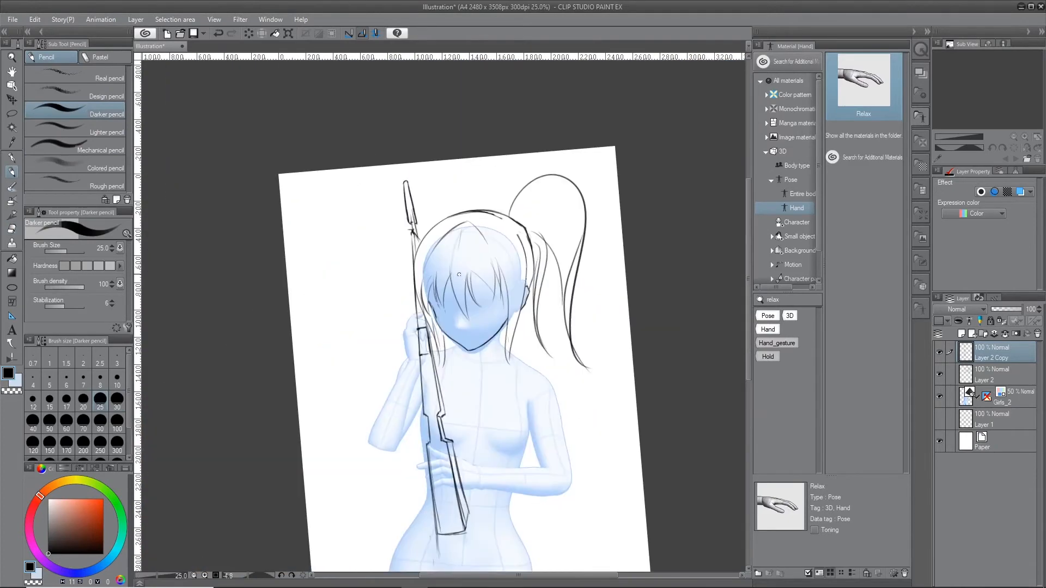
Add a new layer and name the three sketch layers head, body and weap
{"action": "left_click", "coordinate": [960, 334]}
{"action": "double_click", "coordinate": [988, 402]}
{"action": "type", "text": "head"}
{"action": "double_click", "coordinate": [994, 358]}
{"action": "type", "text": "body"}
{"action": "double_click", "coordinate": [997, 379]}
{"action": "type", "text": "weap"}
Sketch two pointed shirt collar flaps below the chin on the body layer with a size 17 pencil
{"action": "scroll", "coordinate": [452, 347], "scroll_direction": "up", "scroll_amount": 3}
{"action": "scroll", "coordinate": [460, 240], "scroll_direction": "up", "scroll_amount": 1}
{"action": "mouse_move", "coordinate": [441, 224]}
{"action": "left_mouse_down"}
{"action": "mouse_move", "coordinate": [462, 361]}
{"action": "mouse_move", "coordinate": [457, 349]}
{"action": "left_mouse_up"}
{"action": "key", "text": "ctrl+z"}
{"action": "key", "text": "bracketleft"}
{"action": "key", "text": "bracketleft"}
{"action": "mouse_move", "coordinate": [431, 238]}
{"action": "left_mouse_down"}
{"action": "mouse_move", "coordinate": [517, 161]}
{"action": "mouse_move", "coordinate": [541, 250]}
{"action": "mouse_move", "coordinate": [462, 361]}
{"action": "left_mouse_up"}
{"action": "left_click_drag", "start_coordinate": [390, 239], "coordinate": [351, 357]}
{"action": "left_click_drag", "start_coordinate": [256, 193], "coordinate": [258, 235]}
{"action": "mouse_move", "coordinate": [258, 235]}
{"action": "left_mouse_down"}
{"action": "mouse_move", "coordinate": [322, 294]}
{"action": "mouse_move", "coordinate": [350, 358]}
{"action": "left_mouse_up"}
Draw the raised forearm's long edges from the wrist toward the elbow
{"action": "scroll", "coordinate": [350, 358], "scroll_direction": "down", "scroll_amount": 2}
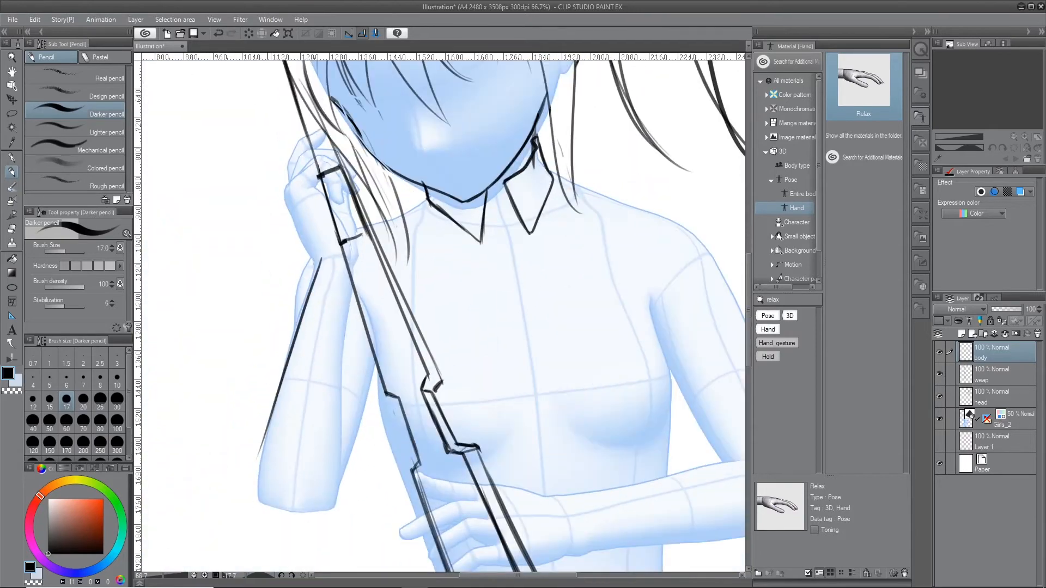
{"action": "left_click_drag", "start_coordinate": [275, 539], "coordinate": [352, 444]}
{"action": "scroll", "coordinate": [332, 190], "scroll_direction": "up", "scroll_amount": 1}
{"action": "key", "text": "o"}
{"action": "left_click", "coordinate": [315, 242]}
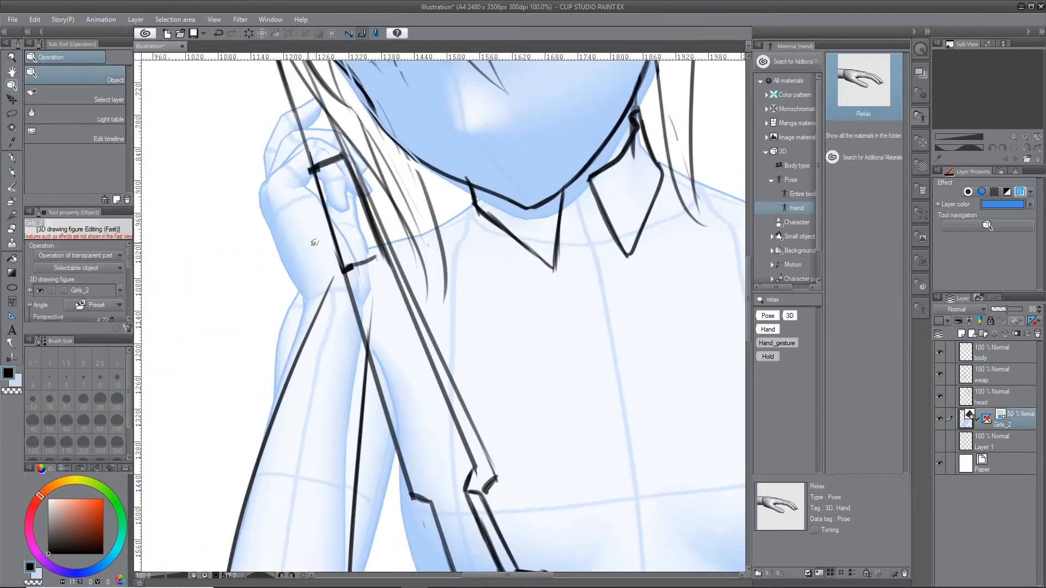
{"action": "left_click", "coordinate": [338, 234]}
{"action": "left_click", "coordinate": [996, 352]}
{"action": "key", "text": "p"}
{"action": "scroll", "coordinate": [428, 274], "scroll_direction": "up", "scroll_amount": 1}
{"action": "key", "text": "ctrl+z"}
Outline the back of the raised hand and its bent index finger over the 3D figure
{"action": "left_click_drag", "start_coordinate": [352, 286], "coordinate": [392, 194]}
{"action": "scroll", "coordinate": [391, 196], "scroll_direction": "up", "scroll_amount": 1}
{"action": "left_click_drag", "start_coordinate": [330, 223], "coordinate": [366, 149]}
{"action": "mouse_move", "coordinate": [366, 149]}
{"action": "left_mouse_down"}
{"action": "mouse_move", "coordinate": [429, 117]}
{"action": "mouse_move", "coordinate": [544, 166]}
{"action": "left_mouse_up"}
{"action": "scroll", "coordinate": [429, 122], "scroll_direction": "up", "scroll_amount": 2}
{"action": "mouse_move", "coordinate": [543, 168]}
{"action": "left_mouse_down"}
{"action": "mouse_move", "coordinate": [498, 217]}
{"action": "mouse_move", "coordinate": [425, 190]}
{"action": "left_mouse_up"}
{"action": "left_click_drag", "start_coordinate": [364, 237], "coordinate": [315, 277], "text": "shift"}
{"action": "mouse_move", "coordinate": [252, 390]}
{"action": "left_mouse_down"}
{"action": "mouse_move", "coordinate": [330, 216]}
{"action": "mouse_move", "coordinate": [474, 223]}
{"action": "left_mouse_up"}
Sketch the knuckle line and the second bent finger of the raised hand
{"action": "key", "text": "p"}
{"action": "left_click_drag", "start_coordinate": [278, 305], "coordinate": [292, 261], "text": "shift"}
{"action": "left_click_drag", "start_coordinate": [233, 364], "coordinate": [290, 300]}
{"action": "mouse_move", "coordinate": [444, 221]}
{"action": "left_mouse_down", "text": "shift"}
{"action": "mouse_move", "coordinate": [524, 263]}
{"action": "mouse_move", "coordinate": [522, 289]}
{"action": "left_mouse_up", "text": "shift"}
{"action": "mouse_move", "coordinate": [520, 260]}
{"action": "left_mouse_down"}
{"action": "mouse_move", "coordinate": [531, 435]}
{"action": "mouse_move", "coordinate": [478, 462]}
{"action": "left_mouse_up"}
{"action": "key", "text": "ctrl+z"}
{"action": "scroll", "coordinate": [492, 316], "scroll_direction": "down", "scroll_amount": 4}
Sketch the remaining finger edges and rounded fingertips curling around the rifle at the raised hand
{"action": "mouse_move", "coordinate": [546, 306]}
{"action": "left_mouse_down", "text": "shift"}
{"action": "mouse_move", "coordinate": [525, 253]}
{"action": "mouse_move", "coordinate": [490, 226]}
{"action": "left_mouse_up", "text": "shift"}
{"action": "scroll", "coordinate": [460, 281], "scroll_direction": "up", "scroll_amount": 4}
{"action": "left_click_drag", "start_coordinate": [321, 330], "coordinate": [338, 252], "text": "shift"}
{"action": "mouse_move", "coordinate": [305, 231]}
{"action": "left_mouse_down"}
{"action": "mouse_move", "coordinate": [490, 225]}
{"action": "mouse_move", "coordinate": [497, 237]}
{"action": "left_mouse_up"}
{"action": "left_click_drag", "start_coordinate": [504, 261], "coordinate": [512, 520]}
{"action": "key", "text": "ctrl+z"}
{"action": "mouse_move", "coordinate": [526, 349]}
{"action": "left_mouse_down"}
{"action": "mouse_move", "coordinate": [513, 509]}
{"action": "mouse_move", "coordinate": [472, 481]}
{"action": "left_mouse_up"}
{"action": "left_click_drag", "start_coordinate": [486, 464], "coordinate": [454, 414]}
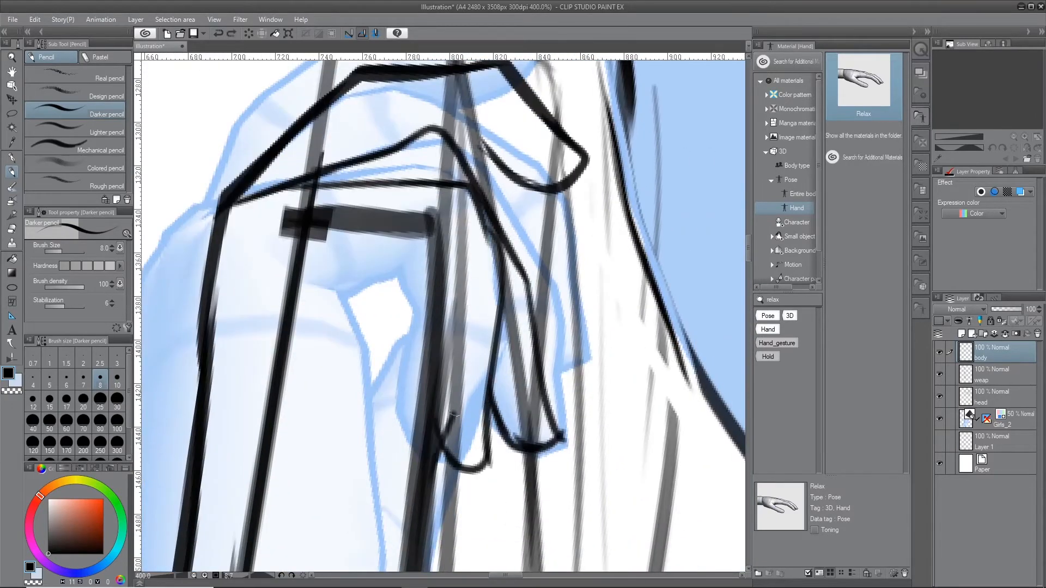
Draw the inner edge of the raised hand's lowest curled finger from the knuckle to its tip
{"action": "scroll", "coordinate": [452, 282], "scroll_direction": "up", "scroll_amount": 3}
{"action": "mouse_move", "coordinate": [472, 350]}
{"action": "left_mouse_down", "text": "shift"}
{"action": "mouse_move", "coordinate": [468, 282]}
{"action": "mouse_move", "coordinate": [213, 396]}
{"action": "left_mouse_up", "text": "shift"}
{"action": "mouse_move", "coordinate": [213, 396]}
{"action": "left_mouse_down"}
{"action": "mouse_move", "coordinate": [330, 346]}
{"action": "mouse_move", "coordinate": [465, 158]}
{"action": "left_mouse_up"}
{"action": "scroll", "coordinate": [283, 327], "scroll_direction": "down", "scroll_amount": 5}
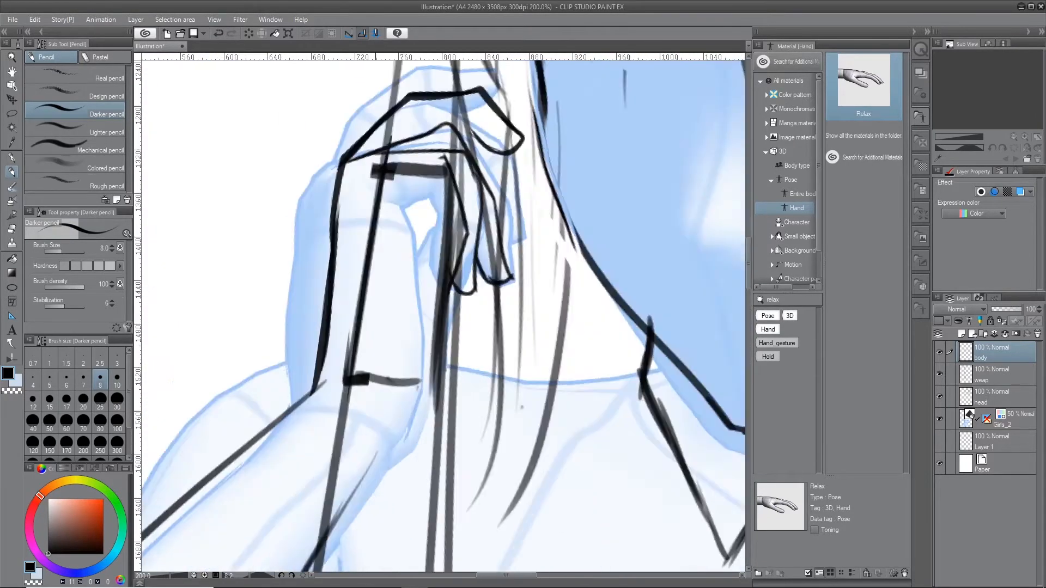
Draw the inner wrist curve joining the raised hand to the forearm, checking it in a mirrored view
{"action": "scroll", "coordinate": [427, 413], "scroll_direction": "up", "scroll_amount": 3}
{"action": "left_click_drag", "start_coordinate": [284, 567], "coordinate": [390, 439]}
{"action": "scroll", "coordinate": [390, 440], "scroll_direction": "down", "scroll_amount": 2}
{"action": "key", "text": "h"}
{"action": "left_click_drag", "start_coordinate": [537, 376], "coordinate": [465, 366], "text": "shift"}
{"action": "scroll", "coordinate": [444, 491], "scroll_direction": "up", "scroll_amount": 2}
{"action": "left_click_drag", "start_coordinate": [403, 426], "coordinate": [409, 351]}
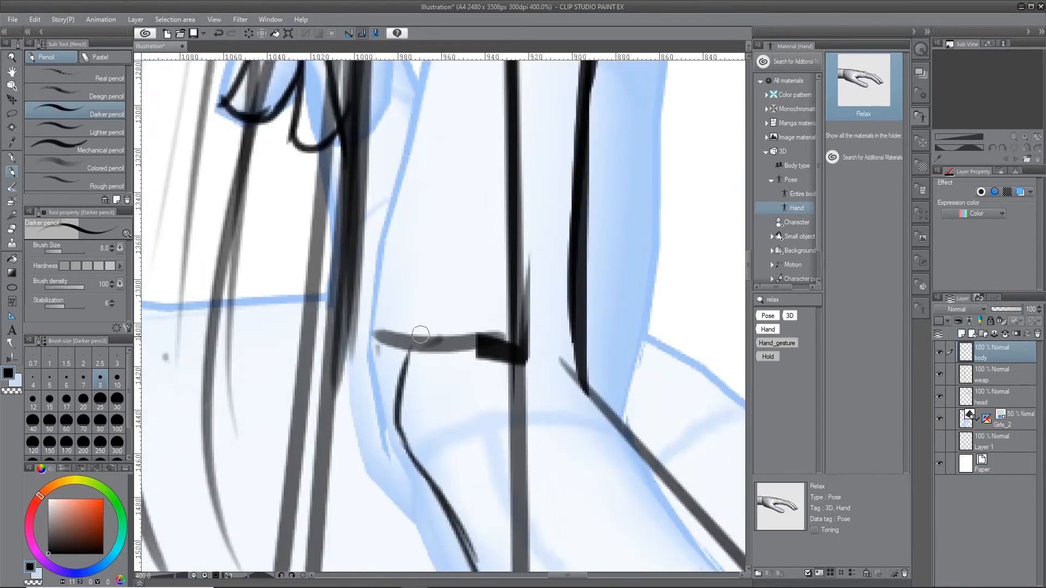
{"action": "scroll", "coordinate": [422, 382], "scroll_direction": "down", "scroll_amount": 3}
{"action": "key", "text": "h"}
{"action": "scroll", "coordinate": [407, 280], "scroll_direction": "up", "scroll_amount": 1}
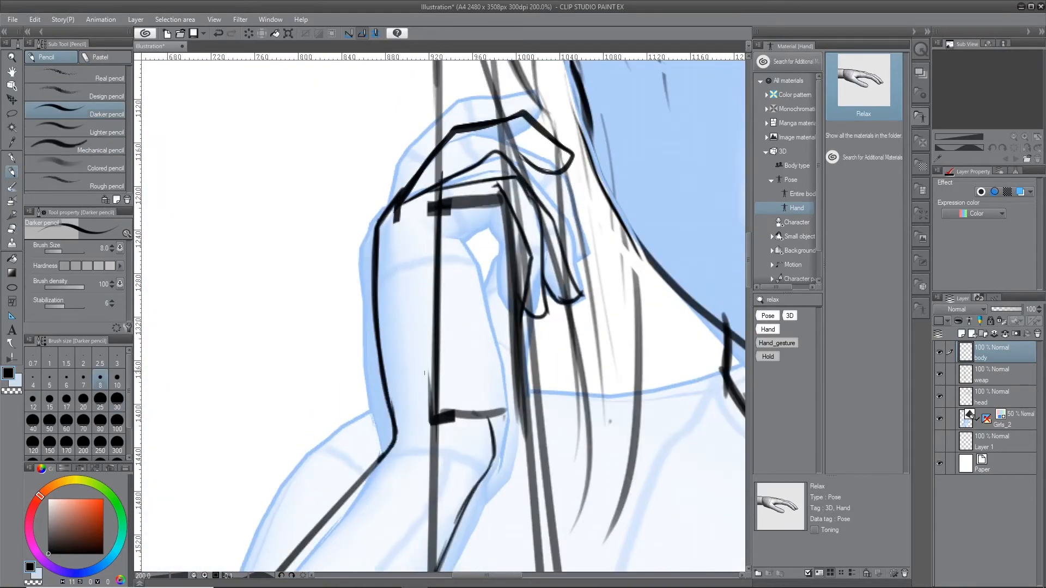
Hide the weap layer, sketch the palm line below the curled fingers and clean up the hand with the eraser
{"action": "scroll", "coordinate": [578, 224], "scroll_direction": "up", "scroll_amount": 2}
{"action": "left_click", "coordinate": [939, 373]}
{"action": "scroll", "coordinate": [392, 444], "scroll_direction": "down", "scroll_amount": 2}
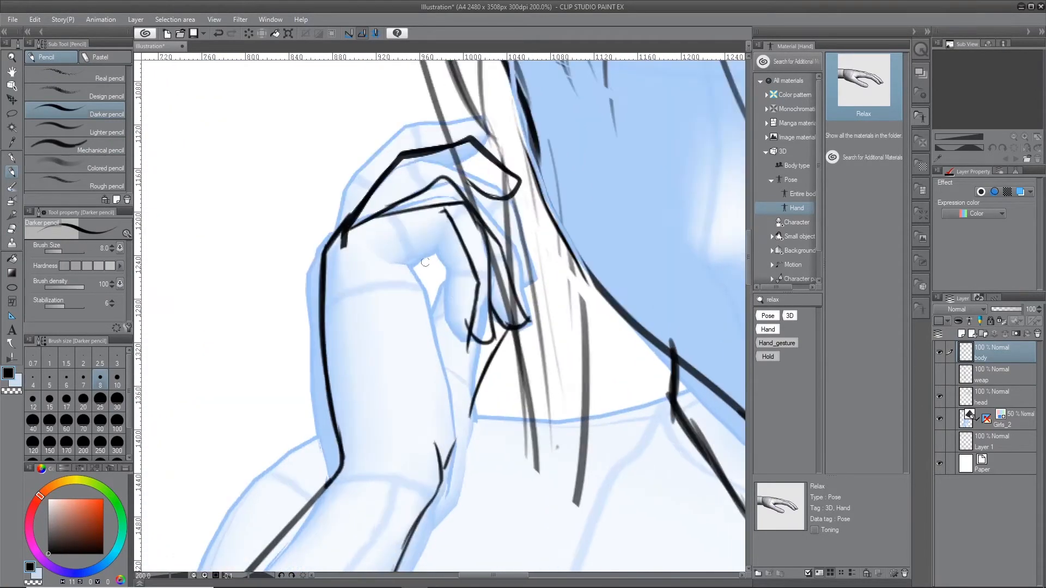
{"action": "scroll", "coordinate": [451, 454], "scroll_direction": "up", "scroll_amount": 2}
{"action": "key", "text": "e"}
{"action": "left_click_drag", "start_coordinate": [431, 430], "coordinate": [495, 245]}
Show the weap layer again and close the raised forearm's outline with a rounded elbow
{"action": "left_click", "coordinate": [939, 373]}
{"action": "key", "text": "p"}
{"action": "mouse_move", "coordinate": [473, 212]}
{"action": "left_mouse_down"}
{"action": "mouse_move", "coordinate": [511, 251]}
{"action": "mouse_move", "coordinate": [554, 245]}
{"action": "mouse_move", "coordinate": [451, 517]}
{"action": "left_mouse_up"}
{"action": "key", "text": "p"}
{"action": "scroll", "coordinate": [470, 410], "scroll_direction": "down", "scroll_amount": 2}
{"action": "scroll", "coordinate": [511, 299], "scroll_direction": "down", "scroll_amount": 4}
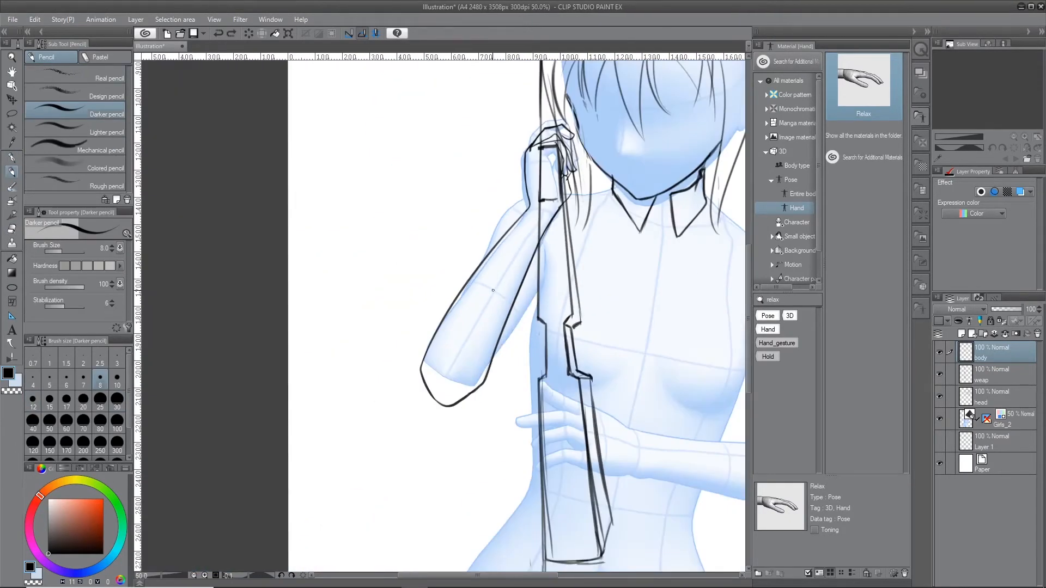
Lasso the raised forearm's outline, transform it so the elbow moves inward toward the rifle, and clear the selection
{"action": "key", "text": "m"}
{"action": "mouse_move", "coordinate": [562, 224]}
{"action": "left_mouse_down"}
{"action": "mouse_move", "coordinate": [414, 309]}
{"action": "mouse_move", "coordinate": [490, 229]}
{"action": "left_mouse_up"}
{"action": "key", "text": "ctrl+t"}
{"action": "left_click_drag", "start_coordinate": [436, 490], "coordinate": [485, 495]}
{"action": "key", "text": "Return"}
{"action": "key", "text": "ctrl+d"}
{"action": "scroll", "coordinate": [431, 390], "scroll_direction": "down", "scroll_amount": 2}
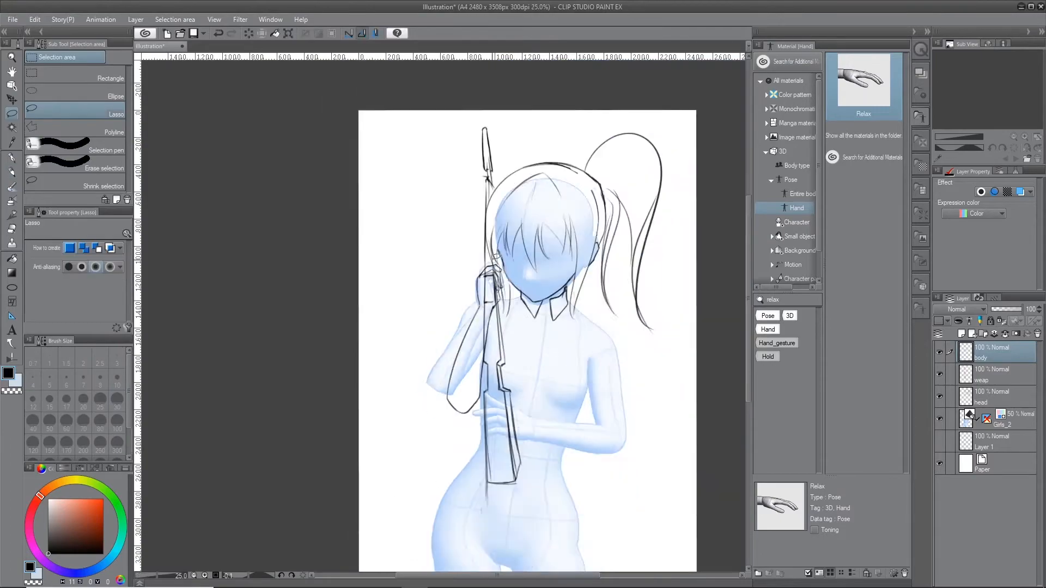
Sketch a curved line running from the shirt collar down onto the chest beside the rifle
{"action": "scroll", "coordinate": [459, 324], "scroll_direction": "up", "scroll_amount": 4}
{"action": "key", "text": "p"}
{"action": "left_click_drag", "start_coordinate": [577, 199], "coordinate": [344, 188]}
{"action": "scroll", "coordinate": [344, 187], "scroll_direction": "up", "scroll_amount": 2}
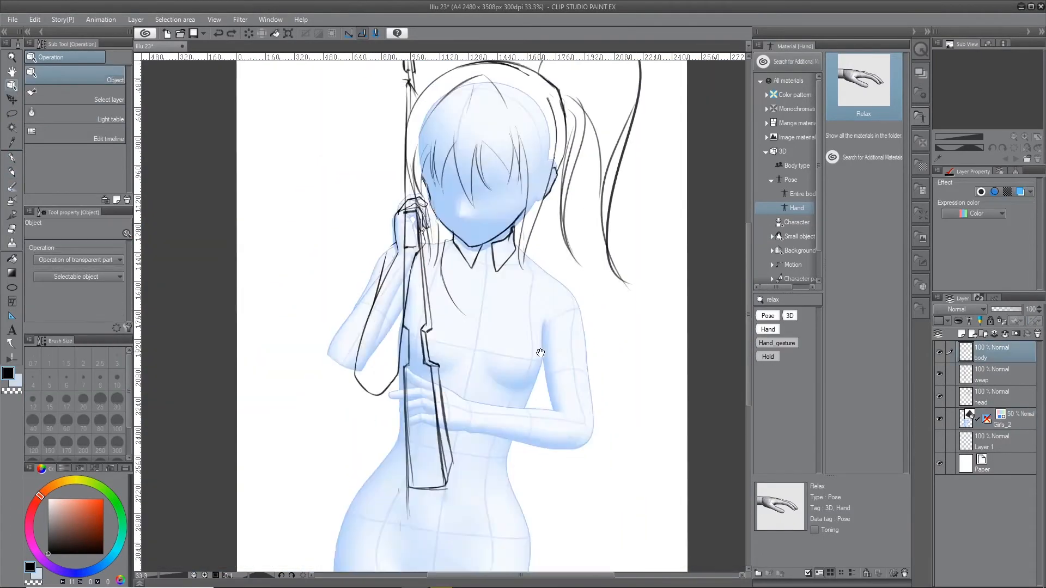
Complete the shirt's V-shaped neckline by redrawing the first curve and sketching a matching one up to the opposite side of the collar
{"action": "key", "text": "p"}
{"action": "scroll", "coordinate": [353, 286], "scroll_direction": "up", "scroll_amount": 3}
{"action": "scroll", "coordinate": [425, 234], "scroll_direction": "up", "scroll_amount": 2}
{"action": "left_click_drag", "start_coordinate": [545, 353], "coordinate": [512, 229]}
{"action": "scroll", "coordinate": [429, 341], "scroll_direction": "down", "scroll_amount": 1}
{"action": "left_click_drag", "start_coordinate": [532, 117], "coordinate": [486, 345]}
{"action": "scroll", "coordinate": [486, 346], "scroll_direction": "up", "scroll_amount": 1}
{"action": "scroll", "coordinate": [486, 345], "scroll_direction": "down", "scroll_amount": 2}
{"action": "key", "text": "h"}
{"action": "key", "text": "h"}
{"action": "scroll", "coordinate": [490, 329], "scroll_direction": "down", "scroll_amount": 3}
{"action": "key", "text": "h"}
{"action": "scroll", "coordinate": [539, 187], "scroll_direction": "up", "scroll_amount": 3}
{"action": "key", "text": "h"}
{"action": "left_click_drag", "start_coordinate": [660, 222], "coordinate": [352, 385]}
{"action": "key", "text": "h"}
{"action": "key", "text": "h"}
{"action": "scroll", "coordinate": [518, 234], "scroll_direction": "down", "scroll_amount": 4}
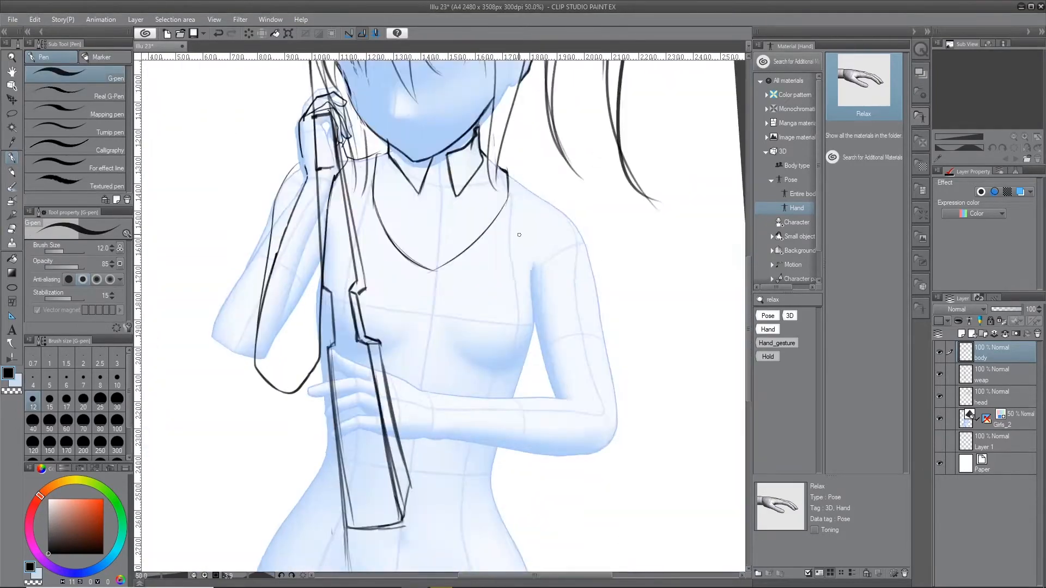
Try to sketch a line from the collar over the shoulder and down beside the lower arm
{"action": "key", "text": "h"}
{"action": "left_click_drag", "start_coordinate": [504, 252], "coordinate": [491, 432]}
{"action": "key", "text": "ctrl+z"}
{"action": "key", "text": "p"}
{"action": "left_click_drag", "start_coordinate": [440, 223], "coordinate": [422, 519]}
{"action": "key", "text": "ctrl+z"}
{"action": "key", "text": "h"}
{"action": "scroll", "coordinate": [496, 258], "scroll_direction": "down", "scroll_amount": 3}
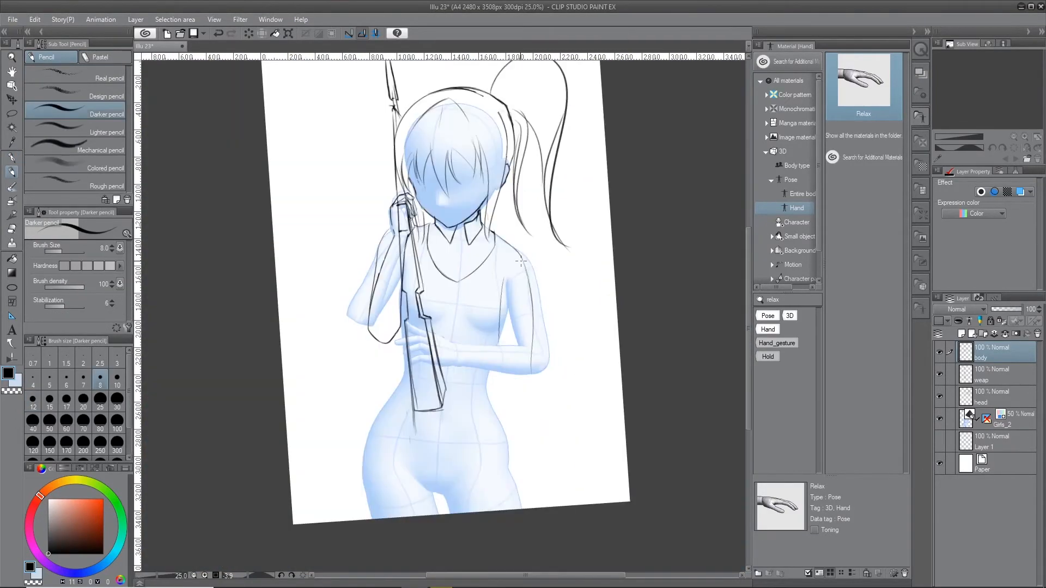
Sketch a loose sleeve line slanting from outside the lower arm's shoulder down to the armpit
{"action": "key", "text": "h"}
{"action": "scroll", "coordinate": [518, 240], "scroll_direction": "up", "scroll_amount": 5}
{"action": "left_click_drag", "start_coordinate": [518, 217], "coordinate": [467, 303]}
{"action": "key", "text": "h"}
{"action": "left_click_drag", "start_coordinate": [571, 121], "coordinate": [437, 341]}
{"action": "key", "text": "ctrl+z"}
{"action": "scroll", "coordinate": [490, 228], "scroll_direction": "up", "scroll_amount": 3}
{"action": "scroll", "coordinate": [490, 229], "scroll_direction": "down", "scroll_amount": 2}
{"action": "left_click_drag", "start_coordinate": [496, 207], "coordinate": [467, 420]}
{"action": "mouse_move", "coordinate": [523, 326]}
{"action": "left_mouse_down"}
{"action": "mouse_move", "coordinate": [436, 218]}
{"action": "mouse_move", "coordinate": [401, 493]}
{"action": "left_mouse_up"}
Extend the sleeve line at the armpit and erase the stretch between the armpit and the waist
{"action": "scroll", "coordinate": [467, 305], "scroll_direction": "up", "scroll_amount": 4}
{"action": "scroll", "coordinate": [422, 356], "scroll_direction": "down", "scroll_amount": 3}
{"action": "scroll", "coordinate": [462, 320], "scroll_direction": "up", "scroll_amount": 4}
{"action": "left_click_drag", "start_coordinate": [598, 73], "coordinate": [506, 308]}
{"action": "key", "text": "e"}
{"action": "left_click_drag", "start_coordinate": [499, 252], "coordinate": [476, 422]}
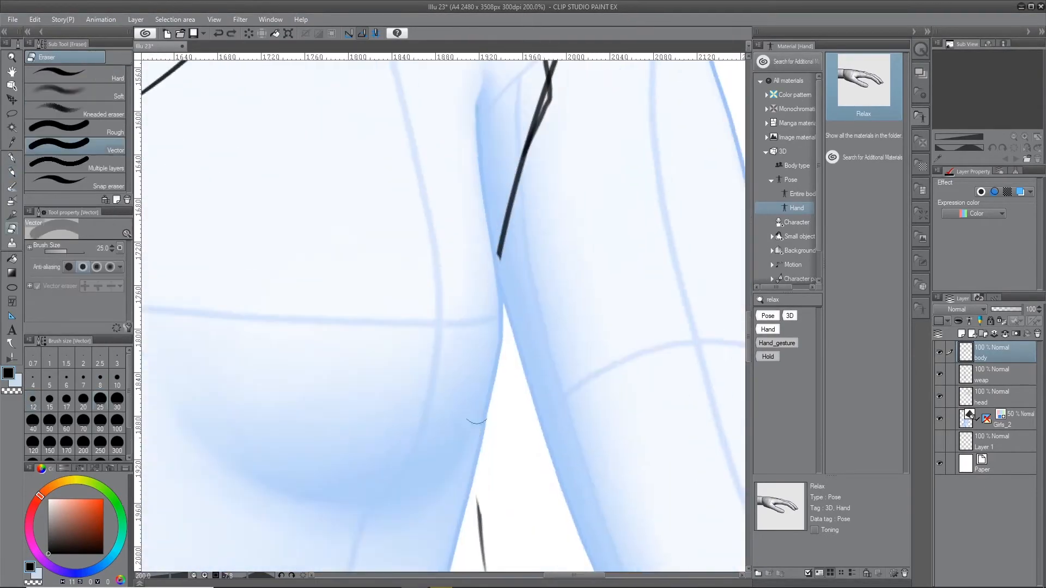
Redraw the side of the torso from the armpit down toward the waist
{"action": "scroll", "coordinate": [476, 423], "scroll_direction": "down", "scroll_amount": 4}
{"action": "key", "text": "p"}
{"action": "scroll", "coordinate": [602, 133], "scroll_direction": "up", "scroll_amount": 4}
{"action": "mouse_move", "coordinate": [504, 362]}
{"action": "left_mouse_down"}
{"action": "mouse_move", "coordinate": [489, 268]}
{"action": "mouse_move", "coordinate": [494, 73]}
{"action": "left_mouse_up"}
{"action": "key", "text": "e"}
{"action": "scroll", "coordinate": [436, 252], "scroll_direction": "down", "scroll_amount": 2}
Sketch the sleeve's upper edge outward from the collar and clean up the neckline strokes with the vector eraser
{"action": "key", "text": "p"}
{"action": "scroll", "coordinate": [490, 228], "scroll_direction": "up", "scroll_amount": 3}
{"action": "mouse_move", "coordinate": [612, 93]}
{"action": "left_mouse_down"}
{"action": "mouse_move", "coordinate": [588, 158]}
{"action": "mouse_move", "coordinate": [436, 414]}
{"action": "left_mouse_up"}
{"action": "key", "text": "h"}
{"action": "key", "text": "h"}
{"action": "scroll", "coordinate": [362, 374], "scroll_direction": "up", "scroll_amount": 3}
{"action": "key", "text": "e"}
{"action": "left_click_drag", "start_coordinate": [374, 213], "coordinate": [338, 469]}
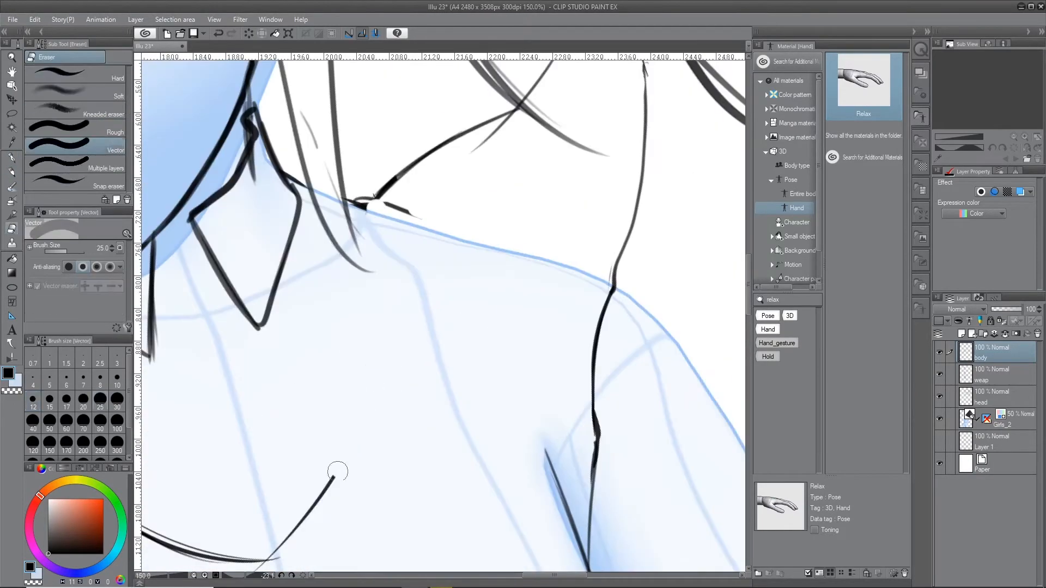
Refine the armhole line between the collar and the armpit and erase a gap in the shoulder stroke
{"action": "key", "text": "p"}
{"action": "key", "text": "h"}
{"action": "left_click_drag", "start_coordinate": [533, 221], "coordinate": [579, 427]}
{"action": "key", "text": "ctrl+z"}
{"action": "key", "text": "h"}
{"action": "scroll", "coordinate": [442, 316], "scroll_direction": "down", "scroll_amount": 2}
{"action": "key", "text": "e"}
{"action": "scroll", "coordinate": [443, 316], "scroll_direction": "up", "scroll_amount": 4}
{"action": "left_click_drag", "start_coordinate": [350, 387], "coordinate": [393, 439]}
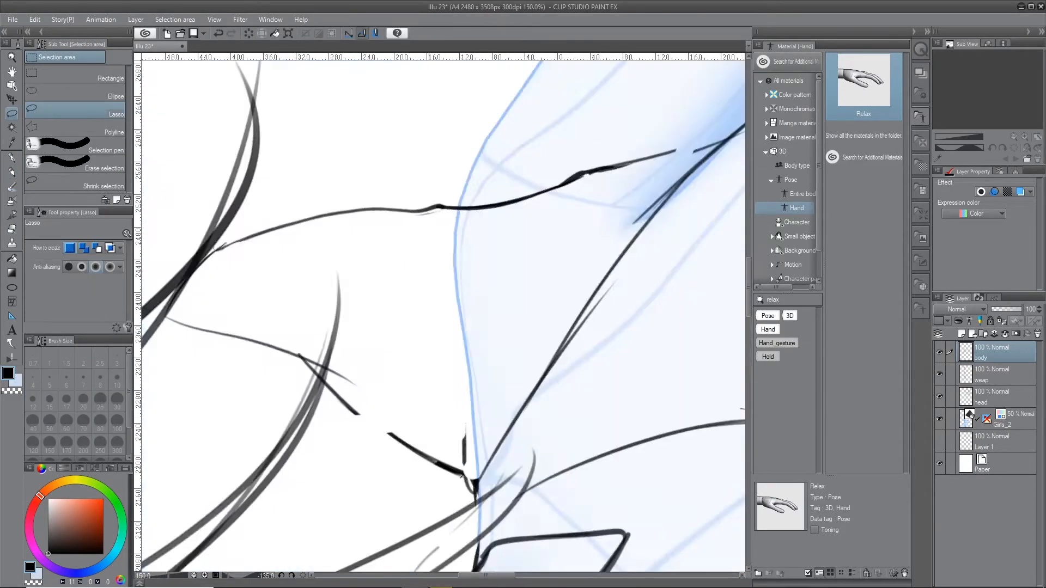
Extend the armhole line down the torso and sketch loose sleeve strokes beside the raised hand
{"action": "key", "text": "p"}
{"action": "scroll", "coordinate": [443, 316], "scroll_direction": "down", "scroll_amount": 4}
{"action": "left_click_drag", "start_coordinate": [600, 316], "coordinate": [517, 180]}
{"action": "scroll", "coordinate": [443, 316], "scroll_direction": "down", "scroll_amount": 1}
{"action": "left_click_drag", "start_coordinate": [557, 264], "coordinate": [462, 191]}
{"action": "scroll", "coordinate": [443, 316], "scroll_direction": "up", "scroll_amount": 3}
{"action": "key", "text": "p"}
{"action": "mouse_move", "coordinate": [420, 502]}
{"action": "left_mouse_down"}
{"action": "mouse_move", "coordinate": [407, 219]}
{"action": "mouse_move", "coordinate": [446, 260]}
{"action": "mouse_move", "coordinate": [255, 113]}
{"action": "left_mouse_up"}
{"action": "key", "text": "e"}
{"action": "scroll", "coordinate": [401, 268], "scroll_direction": "down", "scroll_amount": 3}
Give the weap layer a red layer colour and make the body layer active again
{"action": "left_click", "coordinate": [1002, 374]}
{"action": "left_click", "coordinate": [1020, 191]}
{"action": "left_click", "coordinate": [1001, 204]}
{"action": "scroll", "coordinate": [535, 253], "scroll_direction": "down", "scroll_amount": 1}
{"action": "key", "text": "bracketleft"}
{"action": "key", "text": "bracketleft"}
{"action": "key", "text": "bracketleft"}
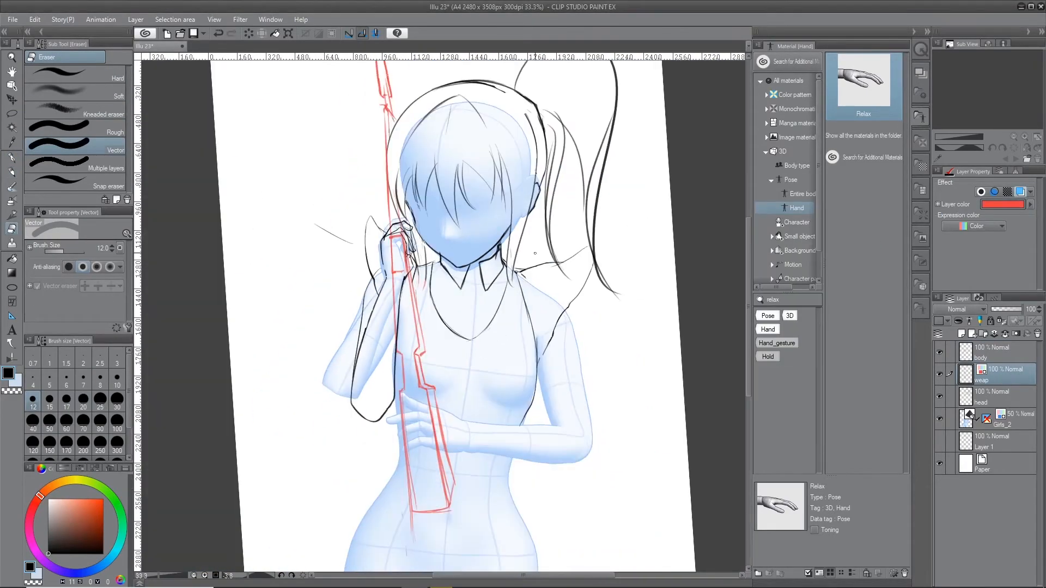
{"action": "left_click", "coordinate": [1002, 352]}
Sketch over the inner edge of the raised forearm beside the rifle
{"action": "key", "text": "p"}
{"action": "scroll", "coordinate": [592, 304], "scroll_direction": "up", "scroll_amount": 2}
{"action": "key", "text": "h"}
{"action": "key", "text": "ctrl+minus"}
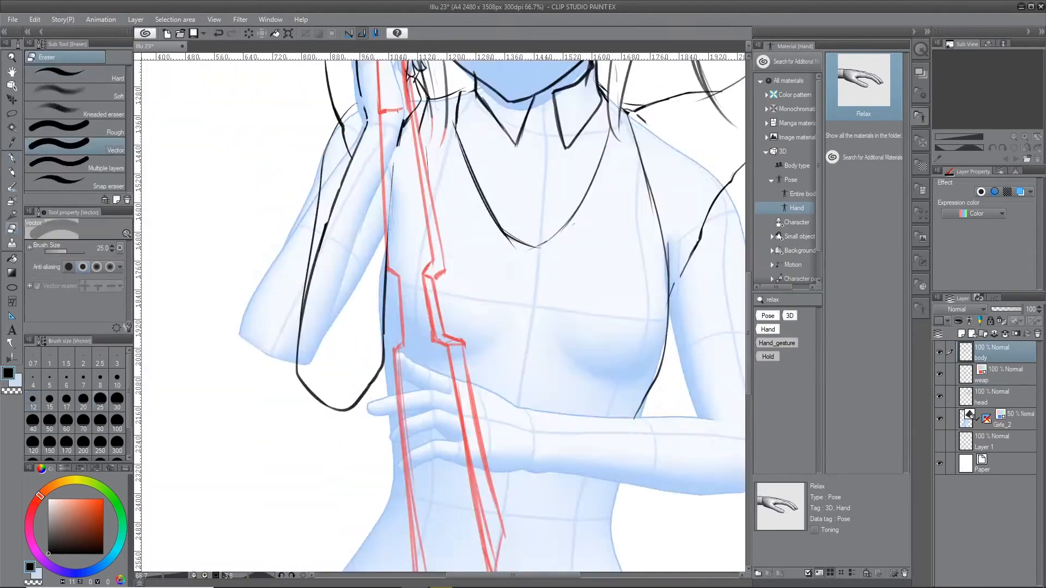
{"action": "key", "text": "h"}
{"action": "key", "text": "ctrl+plus"}
{"action": "key", "text": "p"}
{"action": "key", "text": "ctrl+minus"}
{"action": "key", "text": "h"}
{"action": "key", "text": "h"}
{"action": "left_click_drag", "start_coordinate": [449, 186], "coordinate": [414, 416]}
{"action": "key", "text": "h"}
Hide the 3D figure's layer and try to redraw the rounded elbow of the raised forearm
{"action": "key", "text": "ctrl+minus"}
{"action": "key", "text": "ctrl+minus"}
{"action": "key", "text": "ctrl+minus"}
{"action": "key", "text": "ctrl+minus"}
{"action": "left_click", "coordinate": [939, 419]}
{"action": "key", "text": "ctrl+plus"}
{"action": "key", "text": "ctrl+plus"}
{"action": "key", "text": "ctrl+plus"}
{"action": "key", "text": "ctrl+z"}
{"action": "key", "text": "e"}
{"action": "key", "text": "p"}
{"action": "mouse_move", "coordinate": [323, 401]}
{"action": "left_mouse_down"}
{"action": "mouse_move", "coordinate": [301, 279]}
{"action": "mouse_move", "coordinate": [381, 320]}
{"action": "mouse_move", "coordinate": [372, 352]}
{"action": "left_mouse_up"}
{"action": "key", "text": "p"}
{"action": "key", "text": "p"}
{"action": "key", "text": "ctrl+z"}
Lasso the raised forearm's outline, transform it to reposition the elbow, and clear the selection
{"action": "key", "text": "ctrl+minus"}
{"action": "key", "text": "ctrl+minus"}
{"action": "key", "text": "m"}
{"action": "left_click_drag", "start_coordinate": [381, 310], "coordinate": [384, 321]}
{"action": "key", "text": "ctrl+t"}
{"action": "mouse_move", "coordinate": [360, 414]}
{"action": "left_mouse_down"}
{"action": "mouse_move", "coordinate": [345, 416]}
{"action": "mouse_move", "coordinate": [436, 431]}
{"action": "left_mouse_up"}
{"action": "left_click", "coordinate": [336, 511]}
{"action": "key", "text": "p"}
Try to redraw the raised forearm's outline between the wrist and the elbow
{"action": "key", "text": "ctrl+plus"}
{"action": "key", "text": "ctrl+plus"}
{"action": "key", "text": "ctrl+plus"}
{"action": "key", "text": "ctrl+minus"}
{"action": "key", "text": "ctrl+minus"}
{"action": "key", "text": "ctrl+minus"}
{"action": "key", "text": "ctrl+plus"}
{"action": "key", "text": "ctrl+plus"}
{"action": "key", "text": "ctrl+plus"}
{"action": "key", "text": "ctrl+minus"}
{"action": "left_click_drag", "start_coordinate": [436, 381], "coordinate": [422, 234]}
{"action": "key", "text": "e"}
{"action": "key", "text": "p"}
{"action": "key", "text": "ctrl+plus"}
{"action": "key", "text": "ctrl+z"}
{"action": "key", "text": "ctrl+minus"}
Erase and redraw the raised forearm's outline toward the elbow and show the 3D figure's layer again
{"action": "key", "text": "ctrl+minus"}
{"action": "key", "text": "ctrl+minus"}
{"action": "key", "text": "ctrl+plus"}
{"action": "key", "text": "ctrl+plus"}
{"action": "key", "text": "e"}
{"action": "left_click_drag", "start_coordinate": [414, 316], "coordinate": [400, 381]}
{"action": "key", "text": "p"}
{"action": "left_click_drag", "start_coordinate": [470, 211], "coordinate": [406, 403]}
{"action": "key", "text": "ctrl+minus"}
{"action": "key", "text": "ctrl+minus"}
{"action": "left_click", "coordinate": [939, 419]}
{"action": "key", "text": "e"}
{"action": "key", "text": "ctrl+plus"}
{"action": "key", "text": "ctrl+plus"}
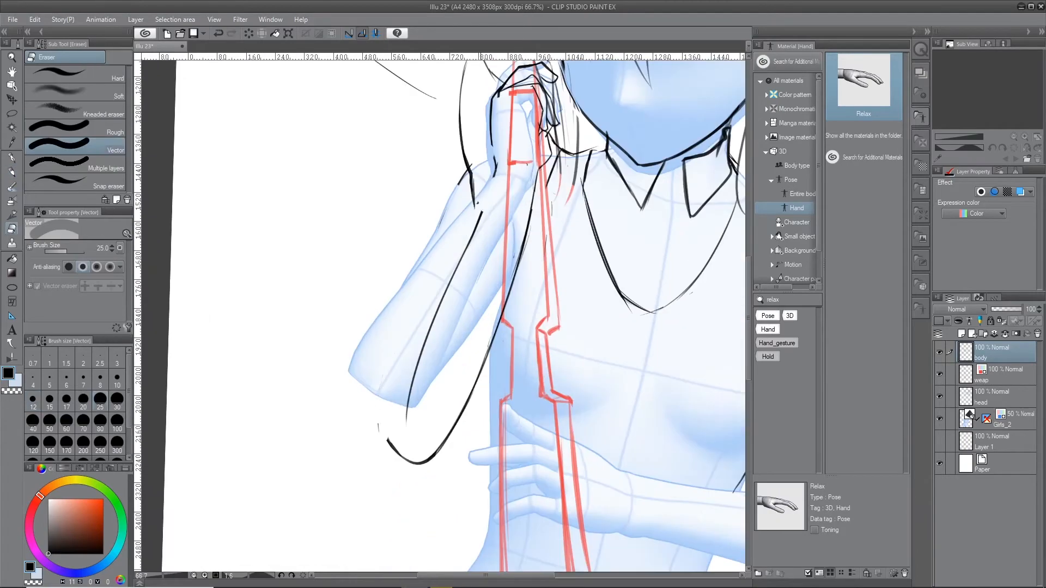
Clear the selection and sketch the loose short sleeve and its wide cuff around the lowered arm's upper arm
{"action": "key", "text": "ctrl+d"}
{"action": "key", "text": "ctrl+minus"}
{"action": "key", "text": "ctrl+minus"}
{"action": "key", "text": "ctrl+minus"}
{"action": "key", "text": "h"}
{"action": "key", "text": "ctrl+plus"}
{"action": "key", "text": "ctrl+plus"}
{"action": "key", "text": "ctrl+plus"}
{"action": "key", "text": "p"}
{"action": "key", "text": "ctrl+plus"}
{"action": "mouse_move", "coordinate": [503, 361]}
{"action": "left_mouse_down"}
{"action": "mouse_move", "coordinate": [493, 260]}
{"action": "mouse_move", "coordinate": [441, 141]}
{"action": "left_mouse_up"}
{"action": "key", "text": "ctrl+plus"}
{"action": "left_click_drag", "start_coordinate": [481, 444], "coordinate": [483, 93]}
{"action": "left_click_drag", "start_coordinate": [483, 93], "coordinate": [511, 131]}
{"action": "mouse_move", "coordinate": [518, 332]}
{"action": "left_mouse_down"}
{"action": "mouse_move", "coordinate": [493, 432]}
{"action": "mouse_move", "coordinate": [368, 432]}
{"action": "left_mouse_up"}
{"action": "left_click_drag", "start_coordinate": [411, 456], "coordinate": [372, 354]}
{"action": "left_click_drag", "start_coordinate": [373, 354], "coordinate": [428, 289]}
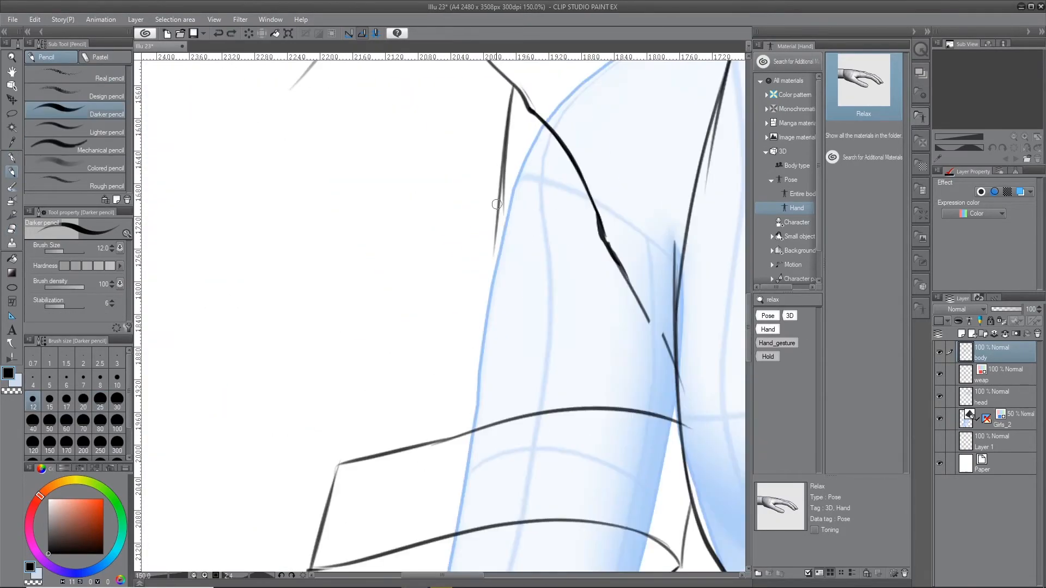
Lasso part of the lowered arm's sleeve outline and transform it to adjust its placement
{"action": "left_click_drag", "start_coordinate": [361, 245], "coordinate": [368, 258]}
{"action": "key", "text": "m"}
{"action": "left_click_drag", "start_coordinate": [351, 126], "coordinate": [360, 143]}
{"action": "key", "text": "ctrl+t"}
{"action": "mouse_move", "coordinate": [327, 218]}
{"action": "left_mouse_down"}
{"action": "mouse_move", "coordinate": [305, 214]}
{"action": "mouse_move", "coordinate": [322, 258]}
{"action": "mouse_move", "coordinate": [309, 311]}
{"action": "mouse_move", "coordinate": [472, 184]}
{"action": "left_mouse_up"}
{"action": "key", "text": "Return"}
Outline the lowered arm's elbow and the forearm crossing the waist, toggling the 3D figure's layer to check the lines
{"action": "key", "text": "ctrl+minus"}
{"action": "key", "text": "ctrl+minus"}
{"action": "key", "text": "ctrl+minus"}
{"action": "key", "text": "ctrl+plus"}
{"action": "key", "text": "ctrl+plus"}
{"action": "key", "text": "ctrl+plus"}
{"action": "key", "text": "ctrl+minus"}
{"action": "key", "text": "ctrl+minus"}
{"action": "key", "text": "ctrl+minus"}
{"action": "key", "text": "ctrl+minus"}
{"action": "key", "text": "ctrl+plus"}
{"action": "key", "text": "ctrl+plus"}
{"action": "key", "text": "ctrl+plus"}
{"action": "key", "text": "ctrl+minus"}
{"action": "key", "text": "ctrl+plus"}
{"action": "key", "text": "ctrl+plus"}
{"action": "mouse_move", "coordinate": [536, 233]}
{"action": "left_mouse_down"}
{"action": "mouse_move", "coordinate": [356, 468]}
{"action": "mouse_move", "coordinate": [616, 296]}
{"action": "left_mouse_up"}
{"action": "key", "text": "ctrl+minus"}
{"action": "key", "text": "ctrl+minus"}
{"action": "key", "text": "h"}
{"action": "key", "text": "ctrl+plus"}
{"action": "key", "text": "ctrl+plus"}
{"action": "key", "text": "ctrl+plus"}
{"action": "mouse_move", "coordinate": [518, 203]}
{"action": "left_mouse_down"}
{"action": "mouse_move", "coordinate": [392, 427]}
{"action": "mouse_move", "coordinate": [472, 236]}
{"action": "mouse_move", "coordinate": [452, 220]}
{"action": "left_mouse_up"}
{"action": "key", "text": "ctrl+minus"}
{"action": "key", "text": "ctrl+minus"}
{"action": "key", "text": "ctrl+minus"}
{"action": "key", "text": "ctrl+minus"}
{"action": "left_click", "coordinate": [939, 418]}
{"action": "left_click", "coordinate": [939, 418]}
Draw the outlines of the thumb and fingers of the lower hand around the rifle, following the 3D figure
{"action": "key", "text": "ctrl+plus"}
{"action": "key", "text": "ctrl+plus"}
{"action": "key", "text": "ctrl+plus"}
{"action": "key", "text": "ctrl+plus"}
{"action": "key", "text": "ctrl+plus"}
{"action": "left_click_drag", "start_coordinate": [570, 402], "coordinate": [211, 230]}
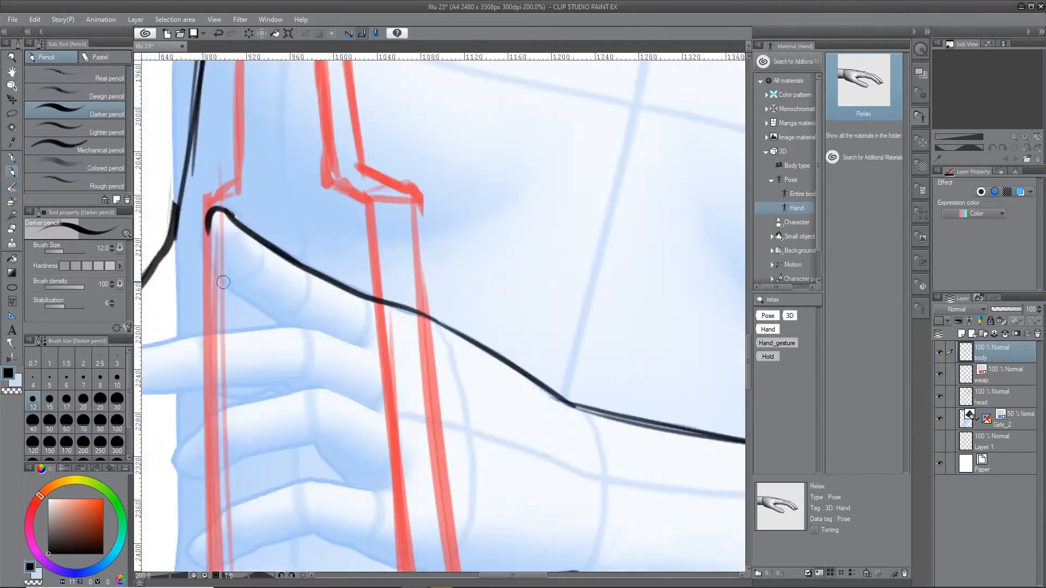
{"action": "key", "text": "ctrl+minus"}
{"action": "left_click_drag", "start_coordinate": [221, 280], "coordinate": [250, 429]}
{"action": "left_click_drag", "start_coordinate": [372, 240], "coordinate": [468, 269]}
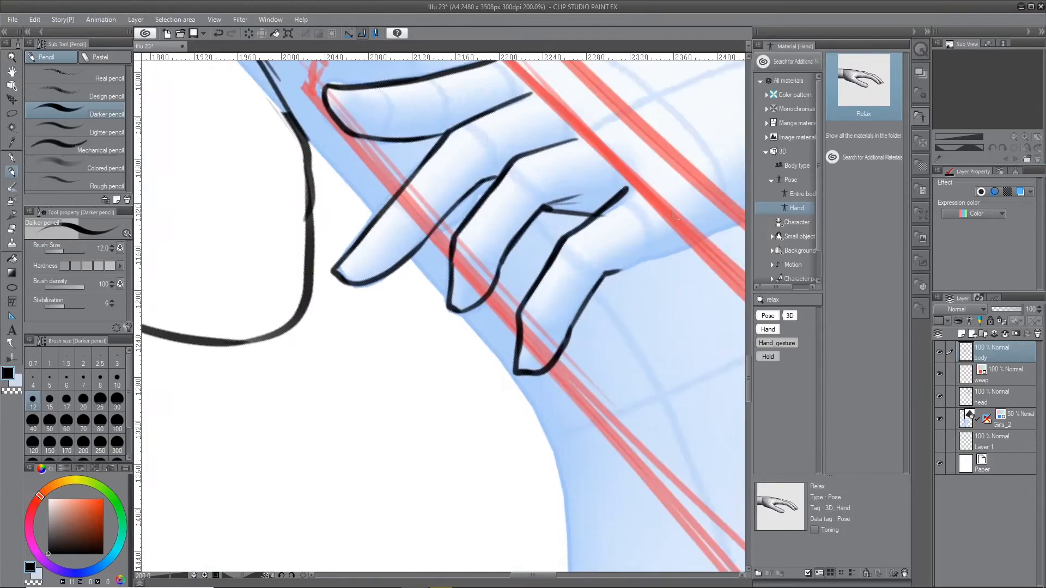
Lasso the middle fingertip of the lower hand and transform it to correct its shape
{"action": "key", "text": "ctrl+minus"}
{"action": "key", "text": "ctrl+minus"}
{"action": "key", "text": "ctrl+minus"}
{"action": "key", "text": "ctrl+minus"}
{"action": "key", "text": "ctrl+minus"}
{"action": "left_click_drag", "start_coordinate": [675, 215], "coordinate": [554, 271]}
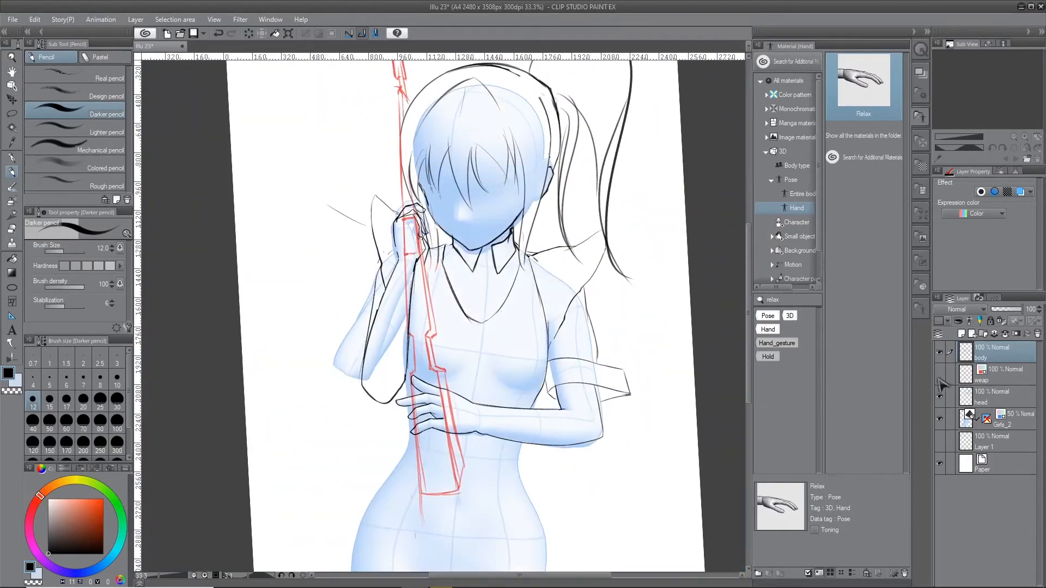
{"action": "key", "text": "m"}
{"action": "key", "text": "ctrl+plus"}
{"action": "key", "text": "ctrl+plus"}
{"action": "key", "text": "ctrl+plus"}
{"action": "key", "text": "ctrl+plus"}
{"action": "left_click_drag", "start_coordinate": [376, 376], "coordinate": [453, 425]}
{"action": "key", "text": "ctrl+plus"}
{"action": "left_click_drag", "start_coordinate": [427, 356], "coordinate": [436, 351]}
{"action": "key", "text": "ctrl+t"}
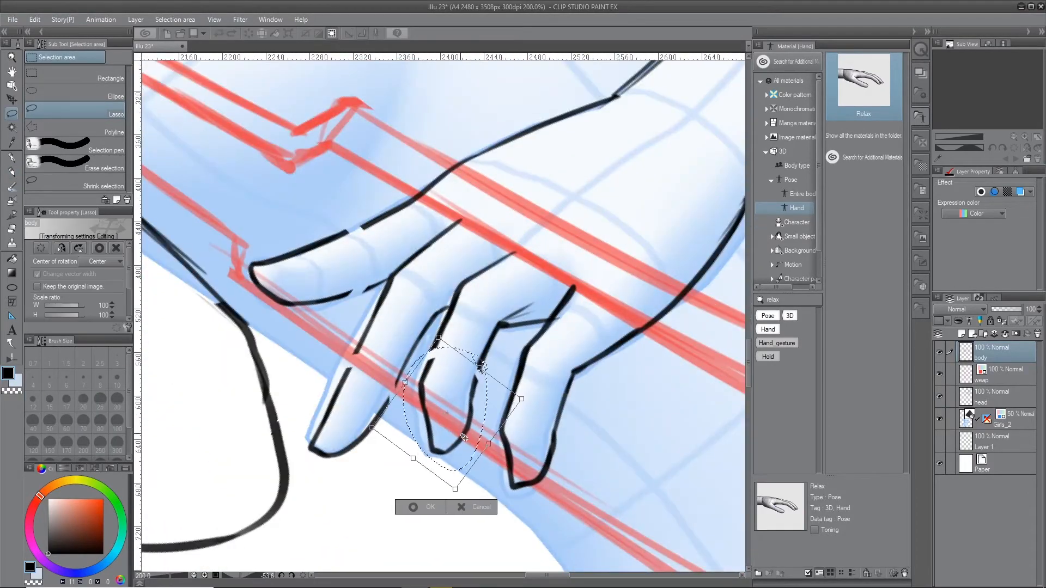
{"action": "key", "text": "Return"}
Draw a narrow rounded bump rising from the back of the lower hand behind the rifle
{"action": "key", "text": "p"}
{"action": "key", "text": "ctrl+plus"}
{"action": "key", "text": "ctrl+plus"}
{"action": "key", "text": "ctrl+minus"}
{"action": "key", "text": "ctrl+minus"}
{"action": "key", "text": "ctrl+minus"}
{"action": "key", "text": "ctrl+minus"}
{"action": "key", "text": "ctrl+minus"}
{"action": "key", "text": "ctrl+minus"}
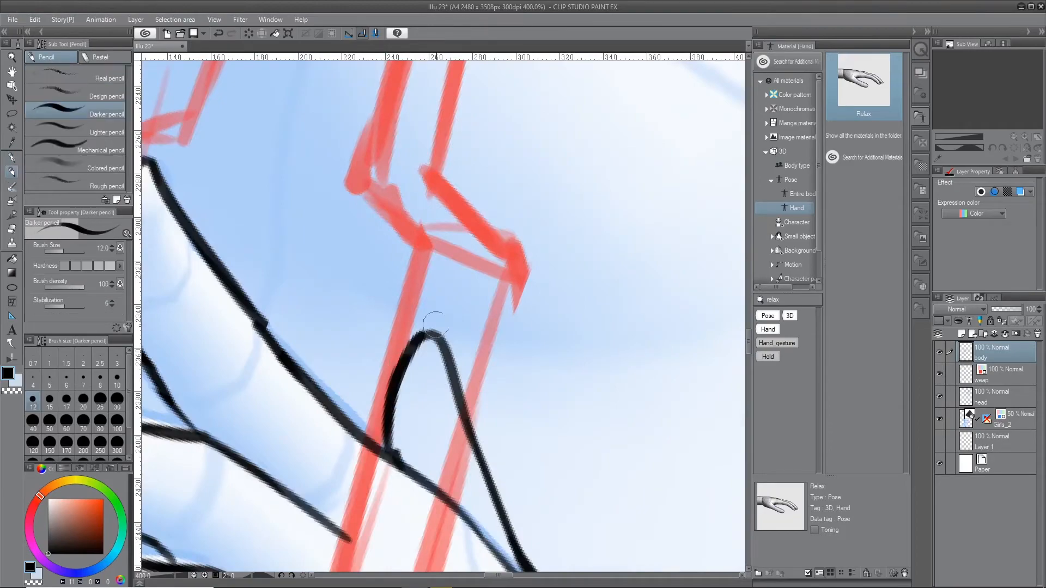
{"action": "key", "text": "ctrl+minus"}
{"action": "key", "text": "ctrl+minus"}
{"action": "key", "text": "ctrl+minus"}
{"action": "key", "text": "ctrl+minus"}
{"action": "key", "text": "ctrl+minus"}
{"action": "key", "text": "ctrl+minus"}
{"action": "key", "text": "ctrl+minus"}
{"action": "key", "text": "ctrl+minus"}
{"action": "left_click_drag", "start_coordinate": [436, 325], "coordinate": [409, 387]}
Draw the torso's side outline beside the lower hand and the flared garment line running from the waist
{"action": "key", "text": "h"}
{"action": "key", "text": "ctrl+plus"}
{"action": "key", "text": "h"}
{"action": "key", "text": "ctrl+plus"}
{"action": "key", "text": "ctrl+plus"}
{"action": "key", "text": "ctrl+plus"}
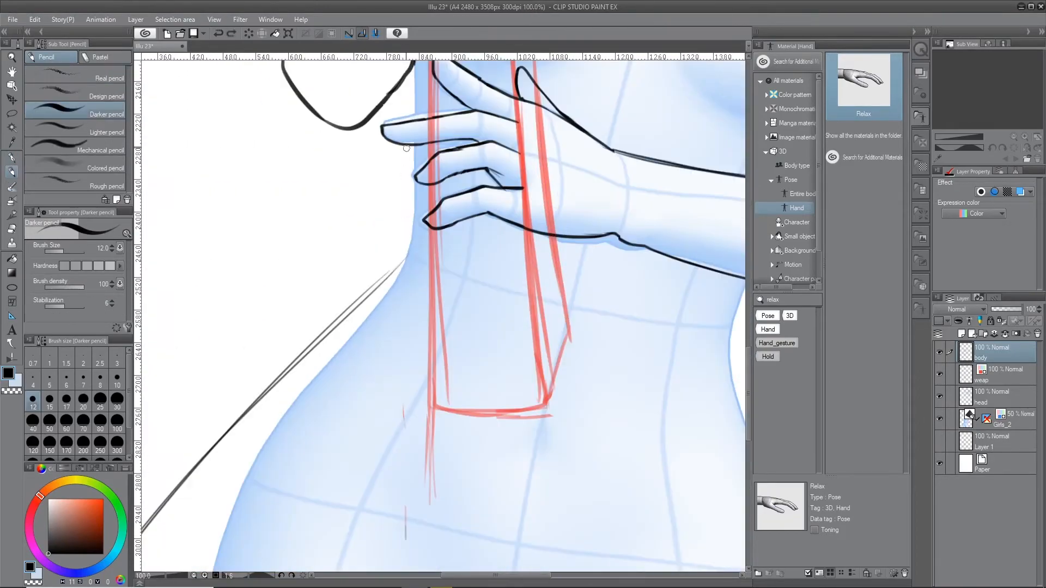
{"action": "left_click_drag", "start_coordinate": [407, 77], "coordinate": [411, 168]}
Hide the 3D figure's layer, lasso part of the body outline, transform it and clear the selection
{"action": "scroll", "coordinate": [393, 301], "scroll_direction": "down", "scroll_amount": 2}
{"action": "left_click", "coordinate": [938, 419]}
{"action": "left_click_drag", "start_coordinate": [382, 218], "coordinate": [457, 377]}
{"action": "scroll", "coordinate": [443, 316], "scroll_direction": "up", "scroll_amount": 2}
{"action": "key", "text": "m"}
{"action": "left_click_drag", "start_coordinate": [357, 329], "coordinate": [351, 351]}
{"action": "key", "text": "ctrl+t"}
{"action": "scroll", "coordinate": [440, 414], "scroll_direction": "down", "scroll_amount": 2}
{"action": "key", "text": "Return"}
{"action": "key", "text": "ctrl+d"}
Erase and redraw stray parts of the body outline near the waist and show the 3D figure's layer again
{"action": "key", "text": "e"}
{"action": "scroll", "coordinate": [418, 359], "scroll_direction": "up", "scroll_amount": 3}
{"action": "key", "text": "p"}
{"action": "key", "text": "e"}
{"action": "key", "text": "ctrl+plus"}
{"action": "key", "text": "ctrl+minus"}
{"action": "key", "text": "ctrl+minus"}
{"action": "key", "text": "ctrl+minus"}
{"action": "key", "text": "ctrl+minus"}
{"action": "left_click", "coordinate": [939, 418]}
Clean up the waist contour beside the lower hand's fingers, erasing and redrawing strokes
{"action": "scroll", "coordinate": [474, 395], "scroll_direction": "up", "scroll_amount": 3}
{"action": "key", "text": "p"}
{"action": "scroll", "coordinate": [466, 348], "scroll_direction": "down", "scroll_amount": 1}
{"action": "key", "text": "h"}
{"action": "scroll", "coordinate": [444, 462], "scroll_direction": "up", "scroll_amount": 2}
{"action": "key", "text": "e"}
{"action": "key", "text": "p"}
{"action": "key", "text": "h"}
{"action": "scroll", "coordinate": [398, 279], "scroll_direction": "down", "scroll_amount": 4}
{"action": "scroll", "coordinate": [465, 365], "scroll_direction": "up", "scroll_amount": 4}
{"action": "left_click_drag", "start_coordinate": [432, 313], "coordinate": [459, 275]}
{"action": "scroll", "coordinate": [459, 276], "scroll_direction": "down", "scroll_amount": 4}
Draw the long outline of the wide sleeve hanging below the raised forearm
{"action": "key", "text": "h"}
{"action": "scroll", "coordinate": [411, 211], "scroll_direction": "up", "scroll_amount": 3}
{"action": "key", "text": "h"}
{"action": "scroll", "coordinate": [420, 326], "scroll_direction": "down", "scroll_amount": 3}
{"action": "key", "text": "e"}
{"action": "key", "text": "p"}
{"action": "key", "text": "p"}
{"action": "scroll", "coordinate": [422, 469], "scroll_direction": "up", "scroll_amount": 2}
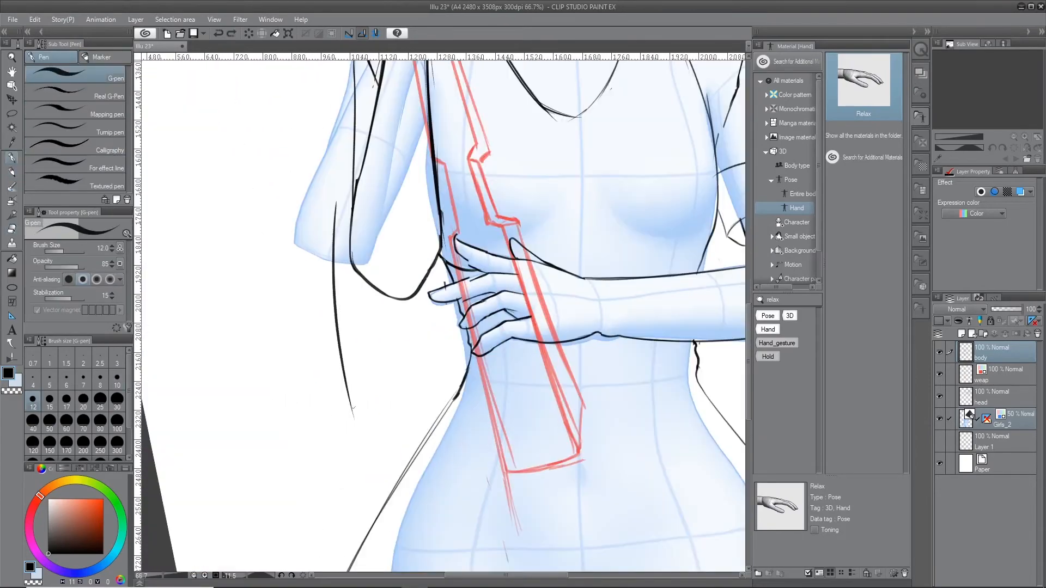
{"action": "scroll", "coordinate": [444, 382], "scroll_direction": "down", "scroll_amount": 2}
{"action": "left_click_drag", "start_coordinate": [610, 490], "coordinate": [627, 128]}
{"action": "scroll", "coordinate": [289, 457], "scroll_direction": "down", "scroll_amount": 1}
{"action": "scroll", "coordinate": [436, 82], "scroll_direction": "up", "scroll_amount": 1}
{"action": "scroll", "coordinate": [349, 326], "scroll_direction": "up", "scroll_amount": 3}
{"action": "mouse_move", "coordinate": [243, 401]}
{"action": "left_mouse_down"}
{"action": "mouse_move", "coordinate": [380, 308]}
{"action": "mouse_move", "coordinate": [366, 322]}
{"action": "left_mouse_up"}
Draw the under-bust line, the waistline and the sleeve hanging below the folded arm, erasing stray ends
{"action": "key", "text": "e"}
{"action": "scroll", "coordinate": [556, 272], "scroll_direction": "down", "scroll_amount": 5}
{"action": "key", "text": "p"}
{"action": "left_click_drag", "start_coordinate": [556, 272], "coordinate": [515, 414]}
{"action": "scroll", "coordinate": [457, 338], "scroll_direction": "up", "scroll_amount": 3}
{"action": "scroll", "coordinate": [452, 305], "scroll_direction": "up", "scroll_amount": 2}
{"action": "key", "text": "e"}
{"action": "scroll", "coordinate": [436, 294], "scroll_direction": "up", "scroll_amount": 1}
{"action": "key", "text": "p"}
{"action": "scroll", "coordinate": [445, 462], "scroll_direction": "up", "scroll_amount": 1}
{"action": "scroll", "coordinate": [239, 406], "scroll_direction": "up", "scroll_amount": 2}
{"action": "key", "text": "e"}
{"action": "left_click_drag", "start_coordinate": [468, 354], "coordinate": [481, 332]}
{"action": "key", "text": "p"}
{"action": "scroll", "coordinate": [481, 332], "scroll_direction": "down", "scroll_amount": 5}
{"action": "key", "text": "h"}
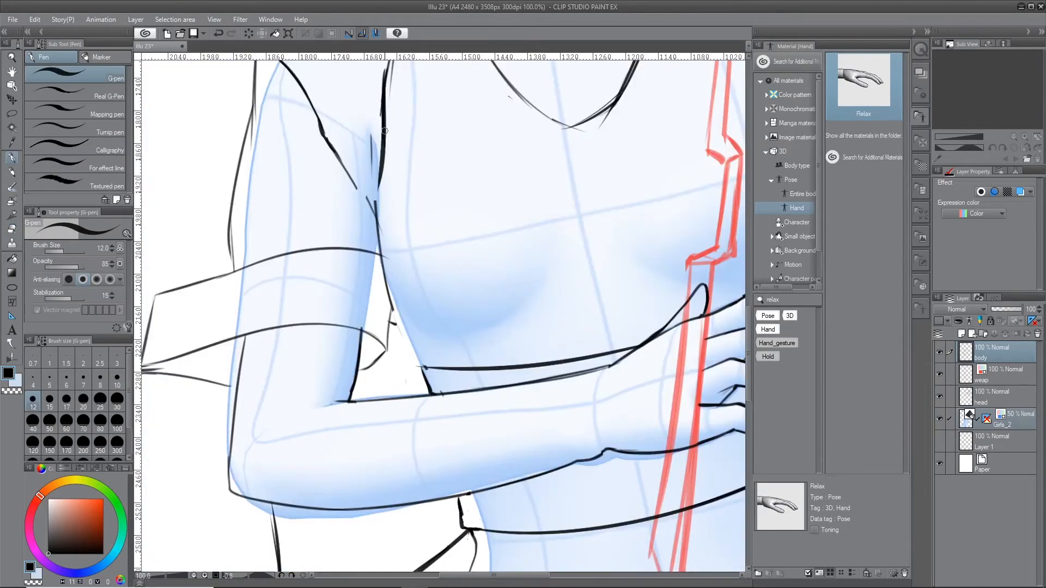
Draw a rounded apron outline curving down from the waistline over the hips, checking it in mirrored view
{"action": "key", "text": "h"}
{"action": "mouse_move", "coordinate": [326, 359]}
{"action": "left_mouse_down"}
{"action": "mouse_move", "coordinate": [380, 185]}
{"action": "mouse_move", "coordinate": [490, 499]}
{"action": "left_mouse_up"}
{"action": "key", "text": "h"}
{"action": "left_click_drag", "start_coordinate": [277, 221], "coordinate": [397, 499]}
{"action": "key", "text": "h"}
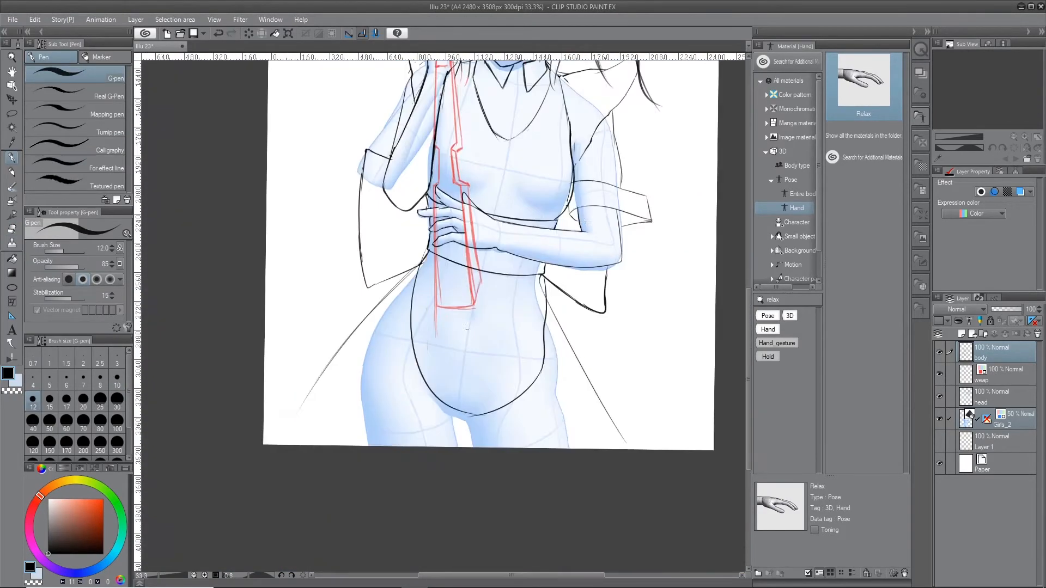
{"action": "key", "text": "h"}
{"action": "left_click_drag", "start_coordinate": [555, 191], "coordinate": [424, 420]}
Redraw the apron's curved edge from the waist down to the middle of the hips
{"action": "key", "text": "p"}
{"action": "scroll", "coordinate": [424, 275], "scroll_direction": "down", "scroll_amount": 2}
{"action": "key", "text": "h"}
{"action": "scroll", "coordinate": [424, 275], "scroll_direction": "down", "scroll_amount": 1}
{"action": "scroll", "coordinate": [367, 255], "scroll_direction": "up", "scroll_amount": 3}
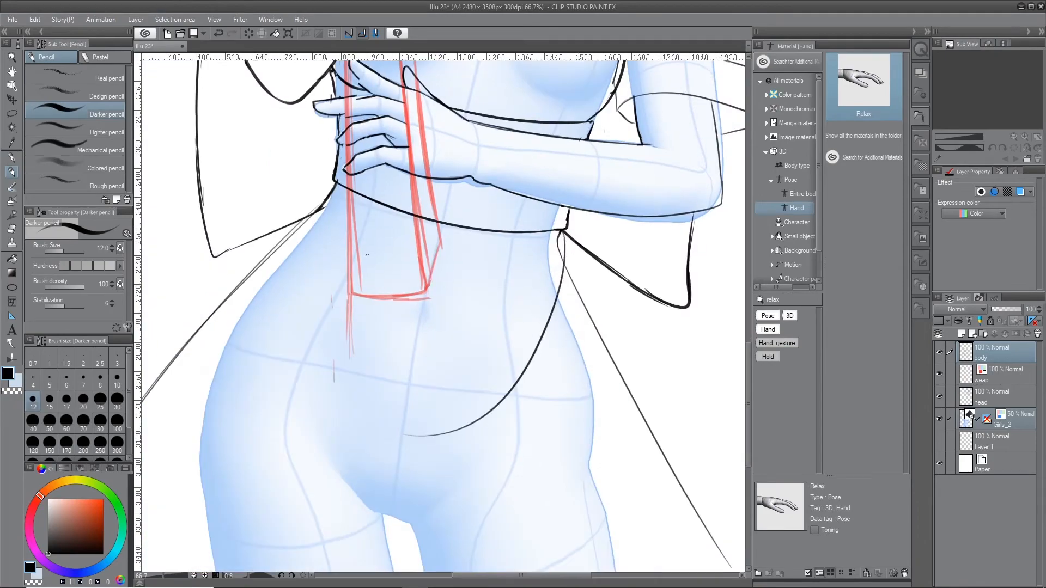
{"action": "key", "text": "h"}
{"action": "left_click_drag", "start_coordinate": [456, 194], "coordinate": [553, 263]}
Erase stray apron strokes and draw the flared skirt's outer edge and hem corners on both sides
{"action": "scroll", "coordinate": [456, 217], "scroll_direction": "up", "scroll_amount": 3}
{"action": "key", "text": "e"}
{"action": "left_click_drag", "start_coordinate": [654, 289], "coordinate": [349, 272]}
{"action": "left_click_drag", "start_coordinate": [473, 278], "coordinate": [467, 299]}
{"action": "scroll", "coordinate": [467, 299], "scroll_direction": "down", "scroll_amount": 3}
{"action": "key", "text": "p"}
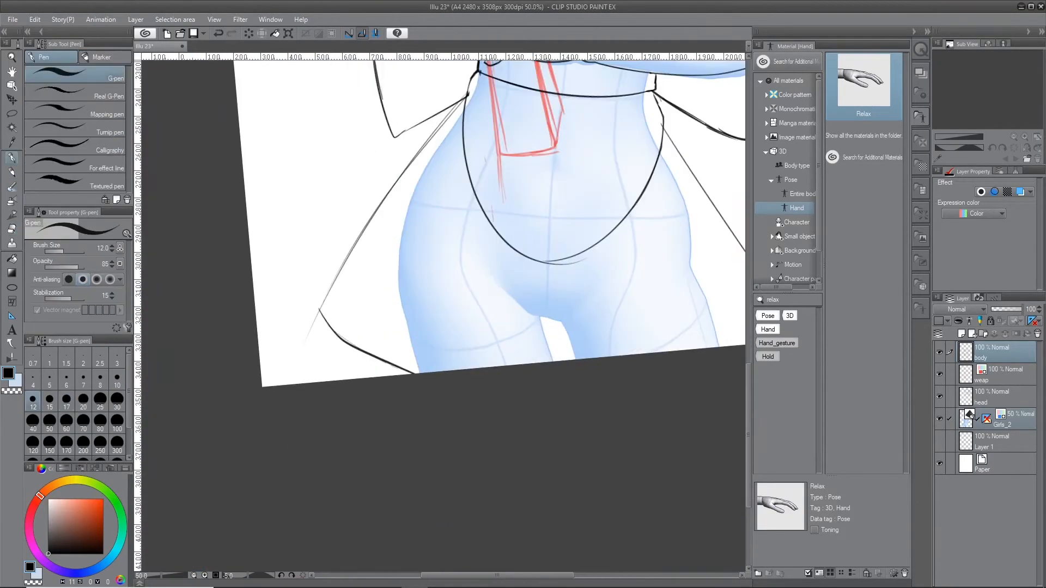
{"action": "key", "text": "p"}
{"action": "scroll", "coordinate": [392, 267], "scroll_direction": "up", "scroll_amount": 5}
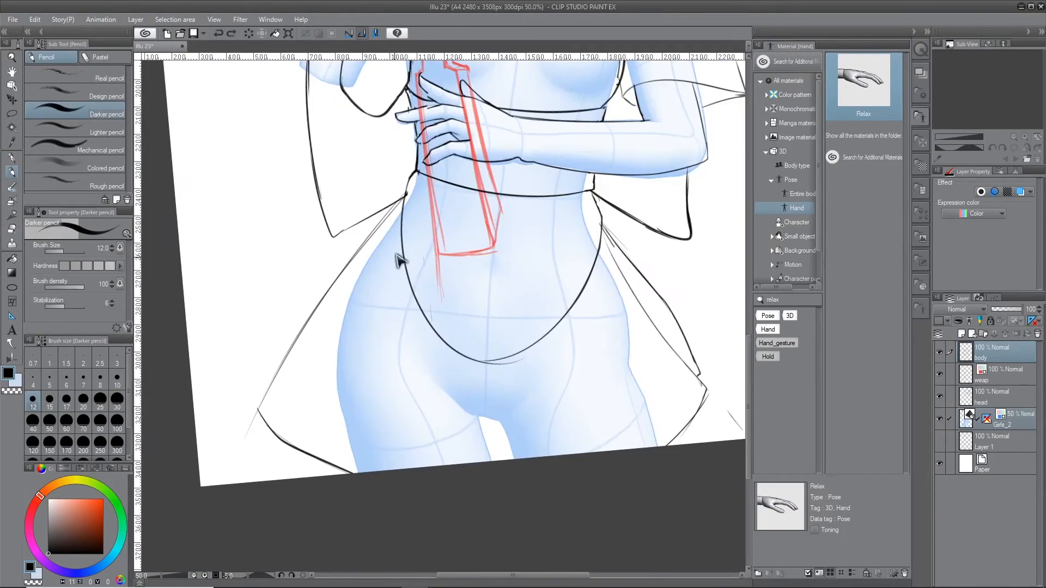
Lasso a part of the body outline, transform it and clear the selection
{"action": "scroll", "coordinate": [398, 259], "scroll_direction": "down", "scroll_amount": 2}
{"action": "scroll", "coordinate": [414, 321], "scroll_direction": "up", "scroll_amount": 5}
{"action": "mouse_move", "coordinate": [480, 234]}
{"action": "left_mouse_down"}
{"action": "mouse_move", "coordinate": [414, 305]}
{"action": "mouse_move", "coordinate": [392, 299]}
{"action": "left_mouse_up"}
{"action": "key", "text": "ctrl+t"}
{"action": "key", "text": "Return"}
{"action": "key", "text": "ctrl+d"}
{"action": "key", "text": "p"}
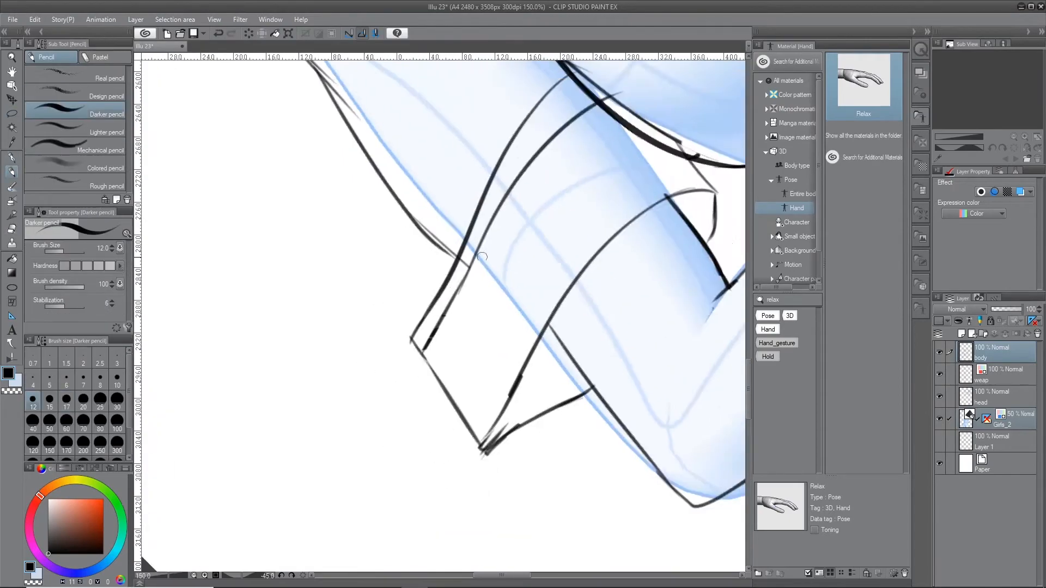
Erase and redraw the lines of the pointed sleeve cuff on the folded arm
{"action": "key", "text": "e"}
{"action": "left_click_drag", "start_coordinate": [474, 256], "coordinate": [424, 350]}
{"action": "key", "text": "p"}
{"action": "scroll", "coordinate": [482, 257], "scroll_direction": "down", "scroll_amount": 3}
{"action": "left_click_drag", "start_coordinate": [482, 257], "coordinate": [496, 364]}
{"action": "scroll", "coordinate": [443, 349], "scroll_direction": "up", "scroll_amount": 3}
{"action": "scroll", "coordinate": [479, 326], "scroll_direction": "down", "scroll_amount": 4}
{"action": "left_click_drag", "start_coordinate": [478, 193], "coordinate": [566, 281]}
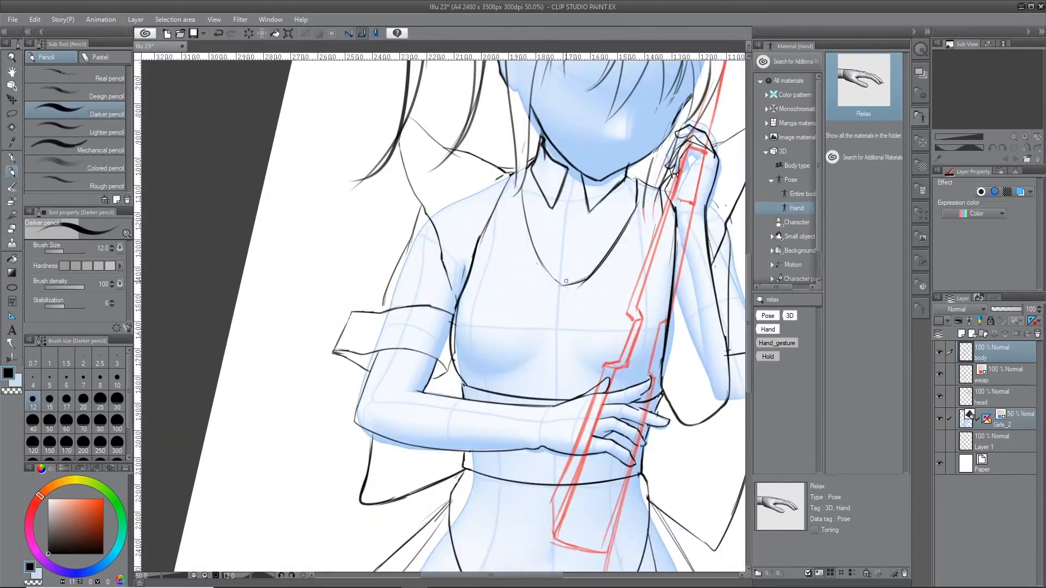
Sketch a flower-like ornament of overlapping loops over the collar below the chin
{"action": "scroll", "coordinate": [566, 281], "scroll_direction": "down", "scroll_amount": 2}
{"action": "scroll", "coordinate": [501, 233], "scroll_direction": "up", "scroll_amount": 6}
{"action": "left_click_drag", "start_coordinate": [350, 392], "coordinate": [352, 360]}
{"action": "key", "text": "h"}
{"action": "left_click_drag", "start_coordinate": [538, 384], "coordinate": [531, 392]}
{"action": "left_click_drag", "start_coordinate": [533, 395], "coordinate": [497, 504]}
{"action": "scroll", "coordinate": [512, 359], "scroll_direction": "up", "scroll_amount": 2}
{"action": "left_click_drag", "start_coordinate": [507, 283], "coordinate": [515, 313]}
{"action": "left_click_drag", "start_coordinate": [480, 359], "coordinate": [525, 305]}
{"action": "mouse_move", "coordinate": [549, 350]}
{"action": "left_mouse_down"}
{"action": "mouse_move", "coordinate": [574, 305]}
{"action": "mouse_move", "coordinate": [572, 234]}
{"action": "mouse_move", "coordinate": [585, 381]}
{"action": "left_mouse_up"}
{"action": "scroll", "coordinate": [556, 299], "scroll_direction": "down", "scroll_amount": 2}
{"action": "scroll", "coordinate": [539, 234], "scroll_direction": "down", "scroll_amount": 2}
Lasso the ornament sketch at the collar, transform it and clear the selection
{"action": "key", "text": "m"}
{"action": "left_click_drag", "start_coordinate": [545, 284], "coordinate": [590, 439]}
{"action": "left_click", "coordinate": [575, 500]}
{"action": "key", "text": "Return"}
{"action": "key", "text": "ctrl+d"}
Draw the upper edge of the short sleeve running outward from the collar at the shoulder
{"action": "key", "text": "p"}
{"action": "left_click_drag", "start_coordinate": [527, 360], "coordinate": [514, 204]}
{"action": "left_click_drag", "start_coordinate": [589, 305], "coordinate": [398, 348]}
{"action": "scroll", "coordinate": [403, 344], "scroll_direction": "up", "scroll_amount": 1}
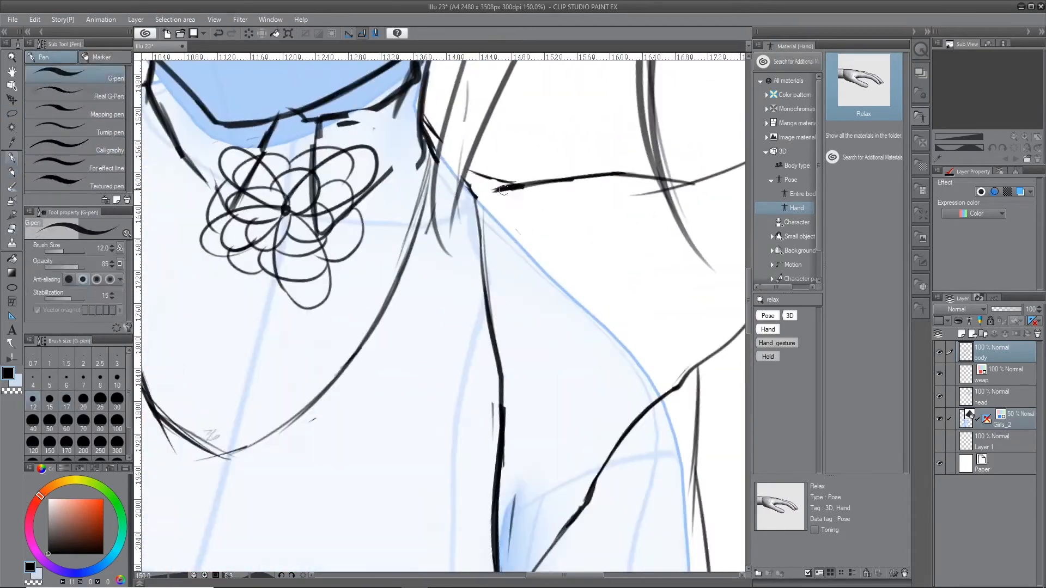
Draw fold lines in the skirt and hide the 3D figure's layer
{"action": "scroll", "coordinate": [502, 187], "scroll_direction": "down", "scroll_amount": 4}
{"action": "key", "text": "h"}
{"action": "key", "text": "e"}
{"action": "key", "text": "h"}
{"action": "key", "text": "p"}
{"action": "scroll", "coordinate": [471, 152], "scroll_direction": "up", "scroll_amount": 3}
{"action": "left_click_drag", "start_coordinate": [349, 300], "coordinate": [544, 201]}
{"action": "scroll", "coordinate": [484, 284], "scroll_direction": "down", "scroll_amount": 4}
{"action": "left_click", "coordinate": [939, 420]}
{"action": "scroll", "coordinate": [518, 315], "scroll_direction": "up", "scroll_amount": 6}
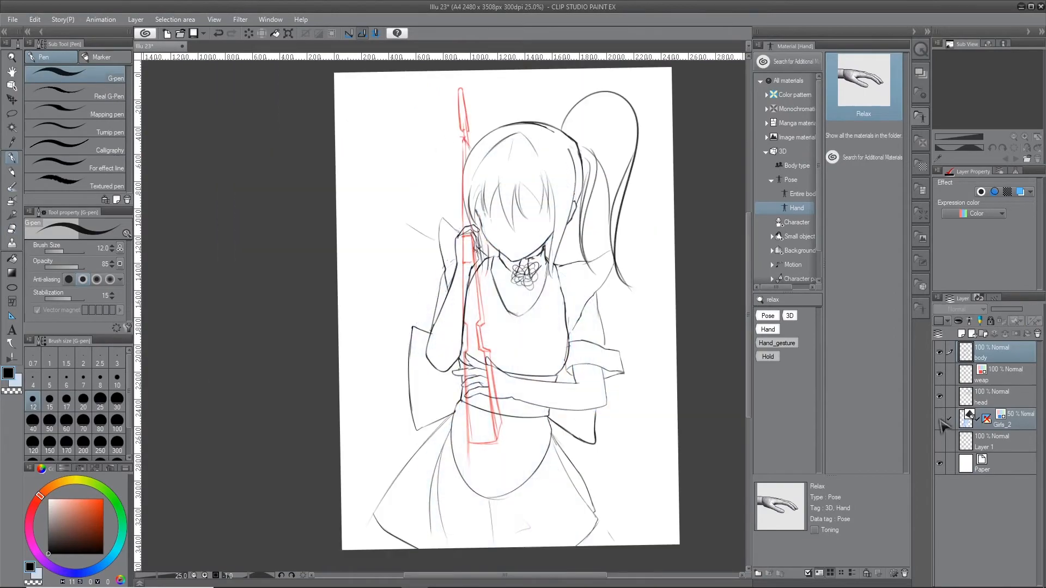
{"action": "mouse_move", "coordinate": [506, 245]}
{"action": "left_mouse_down"}
{"action": "mouse_move", "coordinate": [491, 338]}
{"action": "mouse_move", "coordinate": [484, 315]}
{"action": "left_mouse_up"}
{"action": "key", "text": "ctrl+z"}
{"action": "key", "text": "p"}
{"action": "key", "text": "ctrl+z"}
{"action": "key", "text": "ctrl+z"}
Draw a second line along the curved neckline to form a necklace, undoing and redrawing one stroke
{"action": "scroll", "coordinate": [431, 436], "scroll_direction": "up", "scroll_amount": 2}
{"action": "left_click_drag", "start_coordinate": [431, 436], "coordinate": [568, 483]}
{"action": "mouse_move", "coordinate": [474, 238]}
{"action": "left_mouse_down"}
{"action": "mouse_move", "coordinate": [429, 313]}
{"action": "mouse_move", "coordinate": [446, 345]}
{"action": "left_mouse_up"}
{"action": "key", "text": "ctrl+z"}
{"action": "left_click_drag", "start_coordinate": [443, 303], "coordinate": [439, 345]}
{"action": "scroll", "coordinate": [457, 331], "scroll_direction": "down", "scroll_amount": 4}
Draw a diamond-shaped pendant with a small inner diamond at the necklace's lowest point
{"action": "scroll", "coordinate": [490, 334], "scroll_direction": "up", "scroll_amount": 1}
{"action": "left_click_drag", "start_coordinate": [420, 430], "coordinate": [362, 402]}
{"action": "scroll", "coordinate": [498, 247], "scroll_direction": "down", "scroll_amount": 7}
{"action": "scroll", "coordinate": [508, 252], "scroll_direction": "up", "scroll_amount": 6}
{"action": "key", "text": "h"}
{"action": "key", "text": "h"}
{"action": "scroll", "coordinate": [481, 292], "scroll_direction": "down", "scroll_amount": 1}
Lasso the diamond pendant, transform it and clear the selection
{"action": "key", "text": "m"}
{"action": "left_click_drag", "start_coordinate": [434, 285], "coordinate": [436, 286]}
{"action": "key", "text": "ctrl+t"}
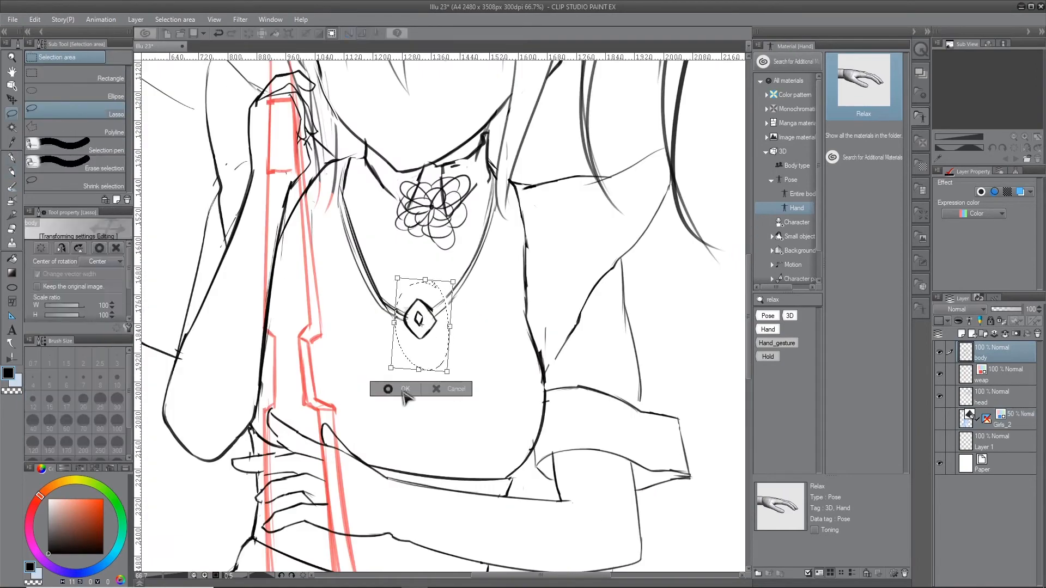
{"action": "key", "text": "Return"}
{"action": "key", "text": "ctrl+d"}
Select the weap layer and transform the red rifle sketch to reposition it along the figure
{"action": "scroll", "coordinate": [471, 254], "scroll_direction": "down", "scroll_amount": 3}
{"action": "left_click_drag", "start_coordinate": [411, 159], "coordinate": [392, 229]}
{"action": "left_click", "coordinate": [381, 142], "text": "ctrl+shift"}
{"action": "key", "text": "ctrl+t"}
{"action": "left_click_drag", "start_coordinate": [414, 115], "coordinate": [423, 79]}
{"action": "scroll", "coordinate": [378, 169], "scroll_direction": "down", "scroll_amount": 2}
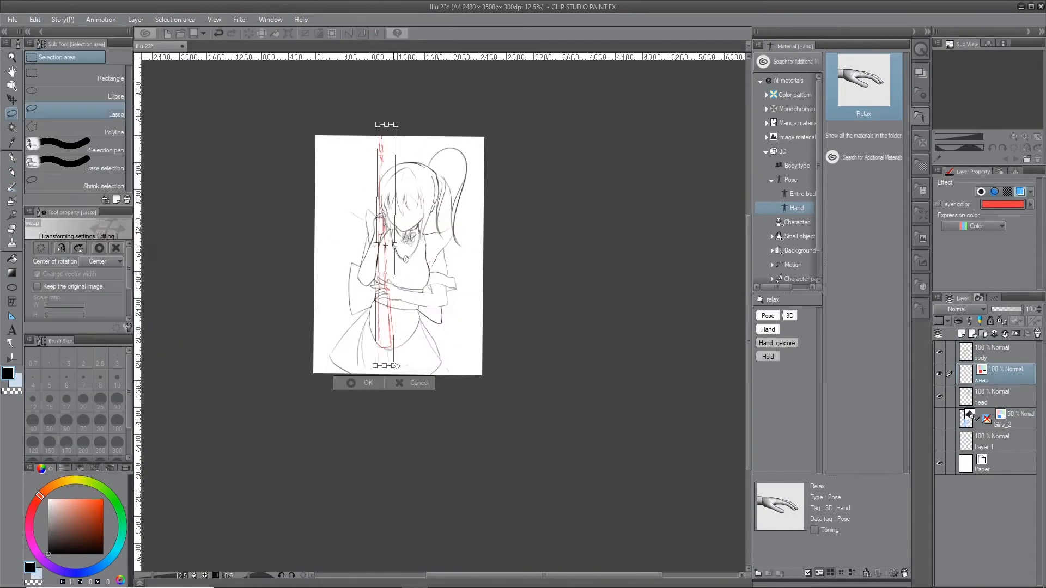
{"action": "key", "text": "Return"}
Mirror the view, show the 3D figure, and redraw the sleeve and torso side lines on the body layer
{"action": "key", "text": "h"}
{"action": "scroll", "coordinate": [384, 256], "scroll_direction": "up", "scroll_amount": 3}
{"action": "left_click", "coordinate": [939, 419]}
{"action": "left_click", "coordinate": [997, 352]}
{"action": "key", "text": "p"}
{"action": "scroll", "coordinate": [382, 273], "scroll_direction": "up", "scroll_amount": 7}
{"action": "key", "text": "p"}
{"action": "left_click_drag", "start_coordinate": [243, 253], "coordinate": [269, 432]}
{"action": "scroll", "coordinate": [314, 208], "scroll_direction": "down", "scroll_amount": 1}
{"action": "key", "text": "e"}
{"action": "mouse_move", "coordinate": [286, 349]}
{"action": "left_mouse_down"}
{"action": "mouse_move", "coordinate": [285, 181]}
{"action": "mouse_move", "coordinate": [294, 370]}
{"action": "left_mouse_up"}
{"action": "key", "text": "p"}
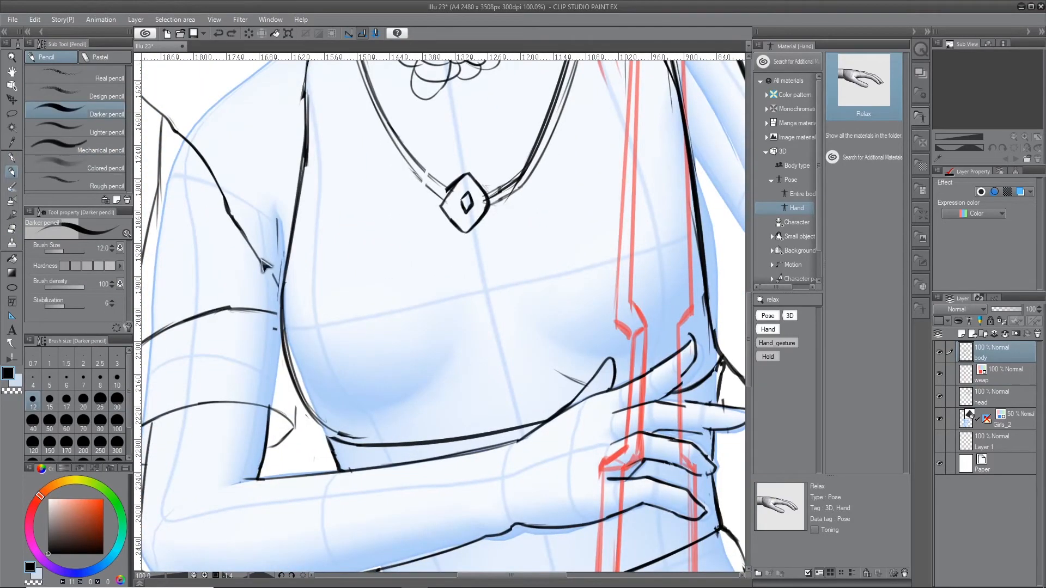
{"action": "left_click_drag", "start_coordinate": [316, 104], "coordinate": [316, 267]}
{"action": "scroll", "coordinate": [317, 266], "scroll_direction": "up", "scroll_amount": 1}
{"action": "scroll", "coordinate": [317, 267], "scroll_direction": "down", "scroll_amount": 1}
Remove the diamond pendant, redraw the necklace's lowest curve, and hide the 3D figure
{"action": "scroll", "coordinate": [477, 280], "scroll_direction": "up", "scroll_amount": 4}
{"action": "key", "text": "e"}
{"action": "left_click_drag", "start_coordinate": [480, 326], "coordinate": [452, 376]}
{"action": "key", "text": "p"}
{"action": "left_click_drag", "start_coordinate": [464, 322], "coordinate": [430, 378]}
{"action": "scroll", "coordinate": [436, 376], "scroll_direction": "down", "scroll_amount": 6}
{"action": "scroll", "coordinate": [517, 322], "scroll_direction": "up", "scroll_amount": 7}
{"action": "left_click_drag", "start_coordinate": [424, 252], "coordinate": [448, 390]}
{"action": "scroll", "coordinate": [588, 191], "scroll_direction": "down", "scroll_amount": 3}
{"action": "scroll", "coordinate": [637, 349], "scroll_direction": "up", "scroll_amount": 1}
{"action": "scroll", "coordinate": [512, 375], "scroll_direction": "down", "scroll_amount": 3}
{"action": "left_click_drag", "start_coordinate": [512, 376], "coordinate": [448, 407]}
{"action": "left_click", "coordinate": [939, 418]}
Redraw the outline between the folded arm's hand and the waist, erasing overlapping strokes
{"action": "scroll", "coordinate": [512, 342], "scroll_direction": "up", "scroll_amount": 2}
{"action": "scroll", "coordinate": [411, 279], "scroll_direction": "up", "scroll_amount": 4}
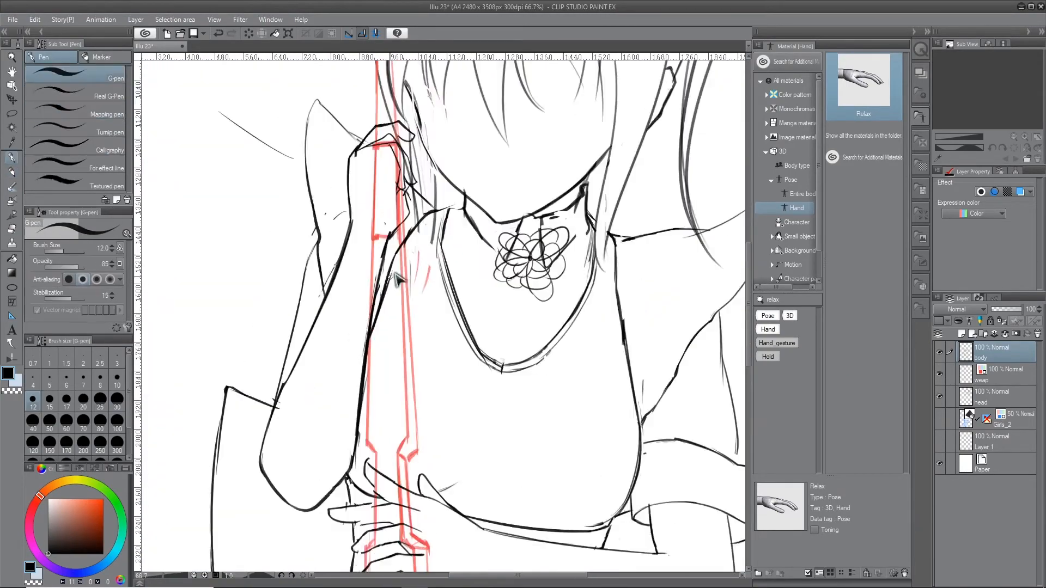
{"action": "scroll", "coordinate": [207, 435], "scroll_direction": "down", "scroll_amount": 2}
{"action": "left_click_drag", "start_coordinate": [356, 421], "coordinate": [465, 355]}
{"action": "scroll", "coordinate": [381, 474], "scroll_direction": "up", "scroll_amount": 4}
{"action": "left_click_drag", "start_coordinate": [381, 474], "coordinate": [523, 452]}
{"action": "key", "text": "e"}
{"action": "left_click_drag", "start_coordinate": [567, 305], "coordinate": [476, 422]}
{"action": "key", "text": "p"}
{"action": "left_click_drag", "start_coordinate": [414, 430], "coordinate": [491, 413]}
{"action": "scroll", "coordinate": [473, 422], "scroll_direction": "down", "scroll_amount": 1}
{"action": "scroll", "coordinate": [412, 308], "scroll_direction": "up", "scroll_amount": 1}
{"action": "left_click_drag", "start_coordinate": [412, 517], "coordinate": [510, 82]}
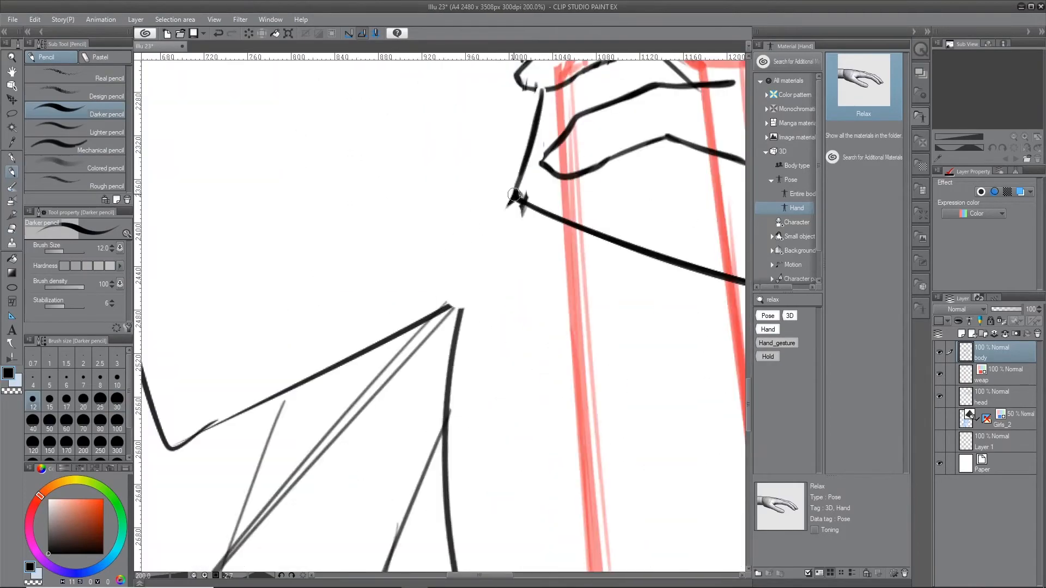
{"action": "scroll", "coordinate": [467, 262], "scroll_direction": "down", "scroll_amount": 5}
{"action": "left_click_drag", "start_coordinate": [466, 261], "coordinate": [443, 371]}
Create a new layer, show the 3D figure, and draw both eyes' upper and lower lash lines at brush size 20
{"action": "left_click", "coordinate": [961, 334]}
{"action": "left_click", "coordinate": [939, 419]}
{"action": "scroll", "coordinate": [452, 82], "scroll_direction": "up", "scroll_amount": 5}
{"action": "key", "text": "bracketright"}
{"action": "key", "text": "bracketright"}
{"action": "key", "text": "bracketright"}
{"action": "mouse_move", "coordinate": [452, 164]}
{"action": "left_mouse_down"}
{"action": "mouse_move", "coordinate": [360, 358]}
{"action": "mouse_move", "coordinate": [495, 276]}
{"action": "mouse_move", "coordinate": [490, 381]}
{"action": "left_mouse_up"}
{"action": "mouse_move", "coordinate": [423, 284]}
{"action": "left_mouse_down"}
{"action": "mouse_move", "coordinate": [430, 350]}
{"action": "mouse_move", "coordinate": [467, 163]}
{"action": "left_mouse_up"}
{"action": "scroll", "coordinate": [466, 164], "scroll_direction": "up", "scroll_amount": 2}
{"action": "scroll", "coordinate": [466, 164], "scroll_direction": "down", "scroll_amount": 2}
{"action": "left_click_drag", "start_coordinate": [467, 327], "coordinate": [501, 163]}
{"action": "left_click_drag", "start_coordinate": [445, 294], "coordinate": [379, 411]}
{"action": "left_click_drag", "start_coordinate": [482, 345], "coordinate": [464, 378]}
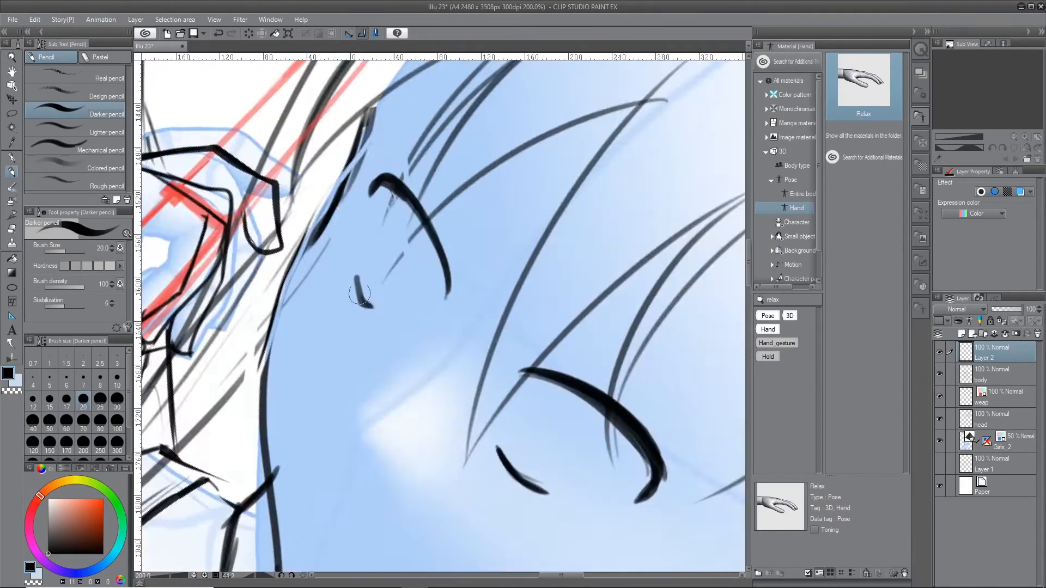
Finish the lash strokes and transform the eye sketch to fit the face
{"action": "scroll", "coordinate": [381, 305], "scroll_direction": "down", "scroll_amount": 3}
{"action": "left_click_drag", "start_coordinate": [348, 261], "coordinate": [381, 349]}
{"action": "key", "text": "ctrl+t"}
{"action": "key", "text": "Return"}
Draw the iris outline inside the eye with a 12-size brush
{"action": "scroll", "coordinate": [382, 326], "scroll_direction": "up", "scroll_amount": 5}
{"action": "key", "text": "bracketleft"}
{"action": "key", "text": "bracketleft"}
{"action": "key", "text": "bracketleft"}
{"action": "mouse_move", "coordinate": [233, 185]}
{"action": "left_mouse_down"}
{"action": "mouse_move", "coordinate": [276, 381]}
{"action": "mouse_move", "coordinate": [467, 292]}
{"action": "left_mouse_up"}
{"action": "left_click_drag", "start_coordinate": [467, 292], "coordinate": [357, 493]}
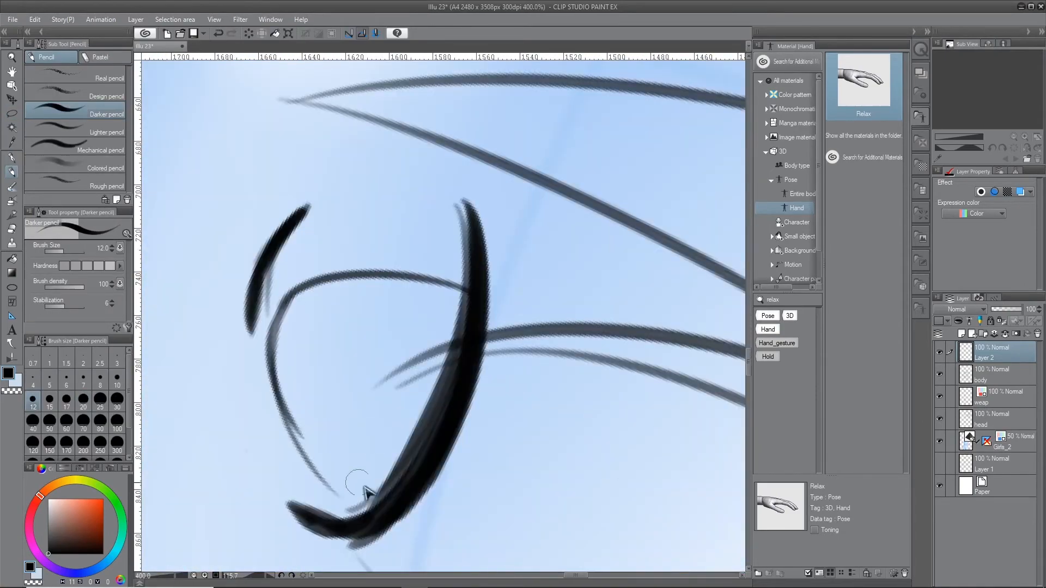
Draw the remaining facial features, including pupils, eyebrows, nose and mouth, adjusting the brush size and undoing the last stroke
{"action": "scroll", "coordinate": [358, 381], "scroll_direction": "down", "scroll_amount": 4}
{"action": "key", "text": "bracketleft"}
{"action": "key", "text": "bracketleft"}
{"action": "key", "text": "bracketleft"}
{"action": "scroll", "coordinate": [447, 338], "scroll_direction": "up", "scroll_amount": 4}
{"action": "scroll", "coordinate": [447, 338], "scroll_direction": "down", "scroll_amount": 4}
{"action": "key", "text": "bracketright"}
{"action": "key", "text": "bracketright"}
{"action": "left_click_drag", "start_coordinate": [503, 240], "coordinate": [422, 365]}
{"action": "mouse_move", "coordinate": [457, 307]}
{"action": "left_mouse_down"}
{"action": "mouse_move", "coordinate": [352, 381]}
{"action": "mouse_move", "coordinate": [259, 490]}
{"action": "left_mouse_up"}
{"action": "left_click_drag", "start_coordinate": [259, 490], "coordinate": [334, 427]}
{"action": "left_click_drag", "start_coordinate": [334, 427], "coordinate": [353, 437]}
{"action": "scroll", "coordinate": [349, 431], "scroll_direction": "up", "scroll_amount": 2}
{"action": "scroll", "coordinate": [455, 424], "scroll_direction": "down", "scroll_amount": 5}
{"action": "key", "text": "ctrl+z"}
Hide the 3D figure, lasso the facial features and transform them to fit the head
{"action": "left_click", "coordinate": [939, 464]}
{"action": "left_click", "coordinate": [939, 463]}
{"action": "left_click", "coordinate": [939, 440]}
{"action": "key", "text": "m"}
{"action": "left_click_drag", "start_coordinate": [374, 222], "coordinate": [555, 280]}
{"action": "left_click_drag", "start_coordinate": [458, 381], "coordinate": [474, 278]}
{"action": "key", "text": "ctrl+t"}
{"action": "scroll", "coordinate": [443, 246], "scroll_direction": "down", "scroll_amount": 2}
{"action": "key", "text": "Return"}
{"action": "key", "text": "p"}
{"action": "scroll", "coordinate": [342, 368], "scroll_direction": "up", "scroll_amount": 2}
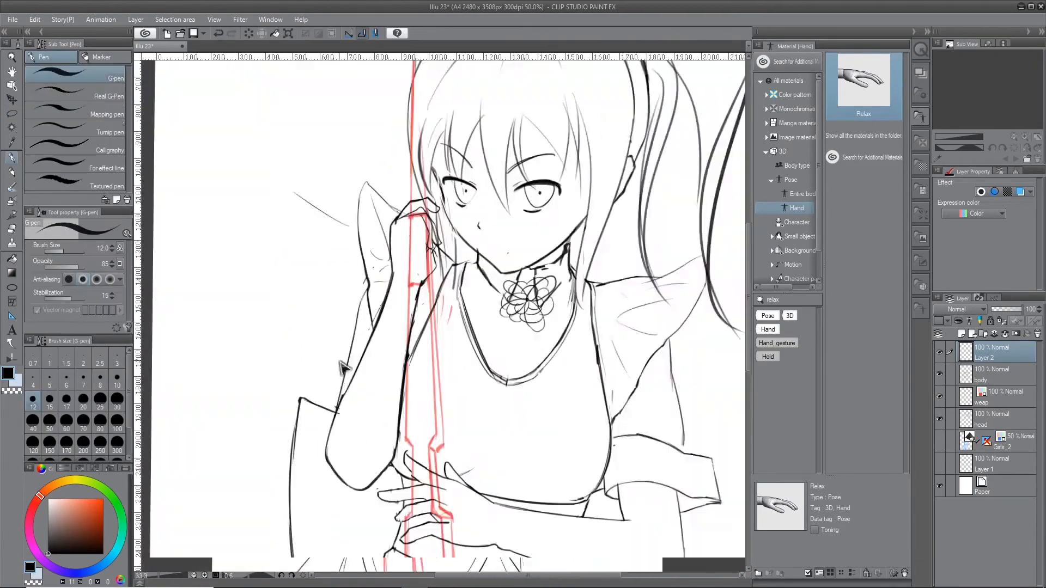
Select the body layer and draw the first edge of the sleeve cuff behind the raised forearm
{"action": "left_click", "coordinate": [342, 369], "text": "ctrl+shift"}
{"action": "left_click_drag", "start_coordinate": [342, 368], "coordinate": [495, 417]}
{"action": "scroll", "coordinate": [342, 368], "scroll_direction": "up", "scroll_amount": 4}
{"action": "left_click_drag", "start_coordinate": [390, 313], "coordinate": [393, 390]}
{"action": "left_click_drag", "start_coordinate": [390, 354], "coordinate": [376, 445]}
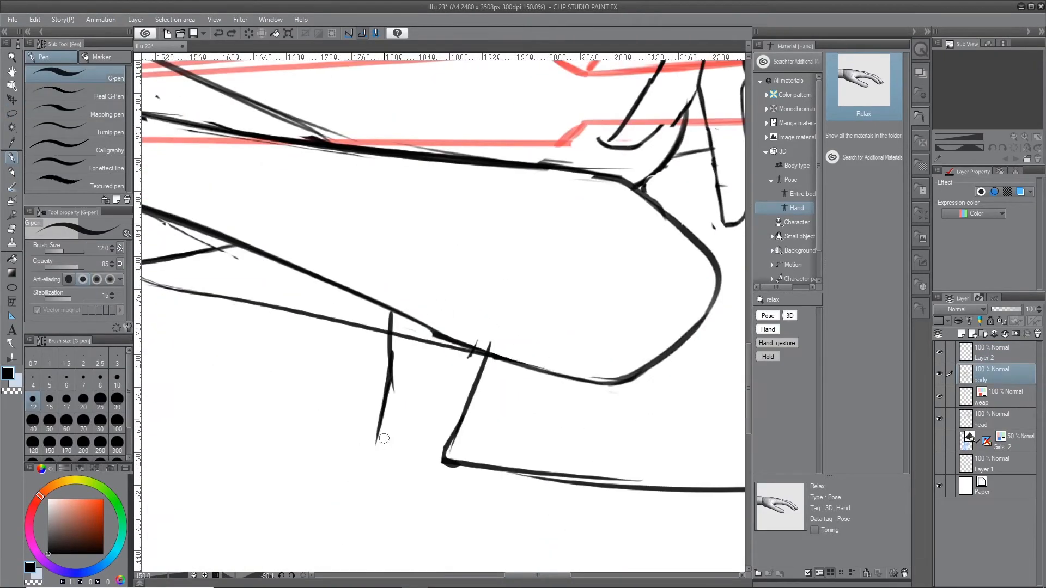
Complete the sleeve cuff behind the raised arm and tidy its joining lines
{"action": "key", "text": "e"}
{"action": "scroll", "coordinate": [454, 332], "scroll_direction": "down", "scroll_amount": 2}
{"action": "key", "text": "p"}
{"action": "scroll", "coordinate": [452, 338], "scroll_direction": "down", "scroll_amount": 2}
{"action": "left_click_drag", "start_coordinate": [606, 316], "coordinate": [599, 364]}
{"action": "scroll", "coordinate": [520, 348], "scroll_direction": "up", "scroll_amount": 5}
{"action": "left_click_drag", "start_coordinate": [545, 291], "coordinate": [479, 376]}
{"action": "scroll", "coordinate": [447, 344], "scroll_direction": "down", "scroll_amount": 2}
{"action": "left_click_drag", "start_coordinate": [504, 272], "coordinate": [482, 379]}
{"action": "scroll", "coordinate": [482, 379], "scroll_direction": "up", "scroll_amount": 2}
{"action": "left_click_drag", "start_coordinate": [504, 218], "coordinate": [359, 517]}
{"action": "key", "text": "e"}
{"action": "scroll", "coordinate": [444, 315], "scroll_direction": "down", "scroll_amount": 7}
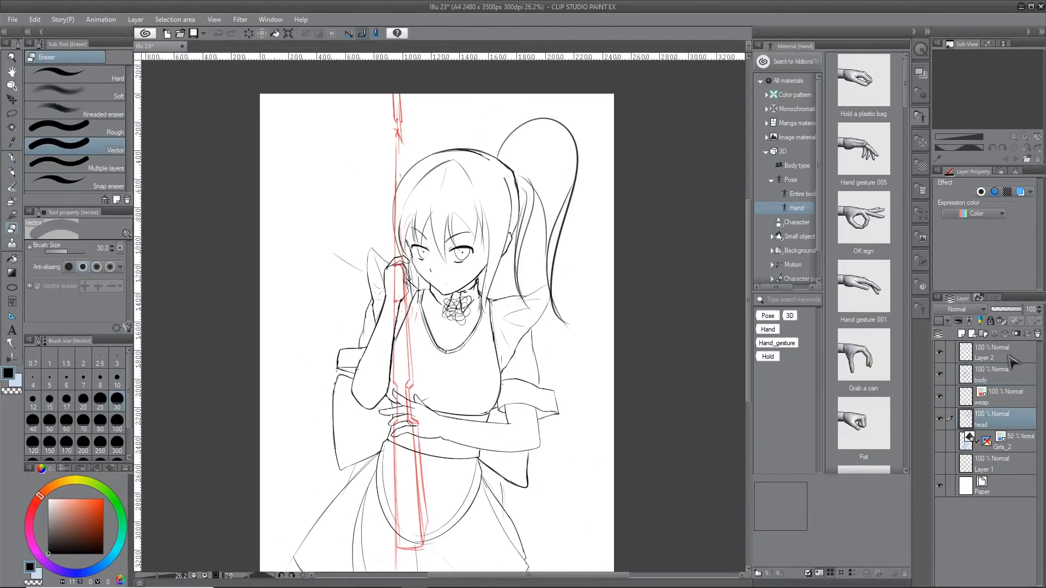
Select the head layer together with Layer 2 and transform the head and face slightly smaller
{"action": "left_click", "coordinate": [1009, 357], "text": "ctrl"}
{"action": "key", "text": "ctrl+t"}
{"action": "scroll", "coordinate": [444, 315], "scroll_direction": "down", "scroll_amount": 1}
{"action": "left_click_drag", "start_coordinate": [579, 119], "coordinate": [574, 124]}
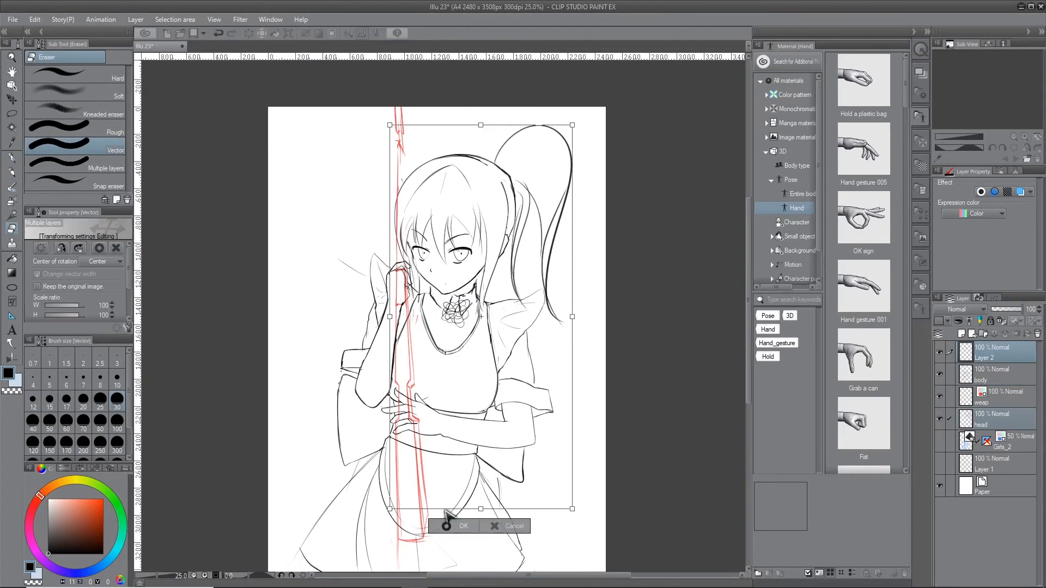
{"action": "key", "text": "Return"}
Refine the body lines around the raised hand and collar, erasing stray overlaps between pencil strokes
{"action": "key", "text": "p"}
{"action": "scroll", "coordinate": [478, 274], "scroll_direction": "up", "scroll_amount": 9}
{"action": "left_click", "coordinate": [467, 340], "text": "ctrl+shift"}
{"action": "scroll", "coordinate": [466, 341], "scroll_direction": "down", "scroll_amount": 1}
{"action": "left_click_drag", "start_coordinate": [422, 384], "coordinate": [507, 370]}
{"action": "key", "text": "p"}
{"action": "scroll", "coordinate": [436, 392], "scroll_direction": "up", "scroll_amount": 2}
{"action": "left_click_drag", "start_coordinate": [460, 253], "coordinate": [525, 245]}
{"action": "key", "text": "e"}
{"action": "mouse_move", "coordinate": [527, 247]}
{"action": "left_mouse_down"}
{"action": "mouse_move", "coordinate": [511, 289]}
{"action": "mouse_move", "coordinate": [505, 276]}
{"action": "left_mouse_up"}
{"action": "key", "text": "p"}
{"action": "scroll", "coordinate": [512, 290], "scroll_direction": "down", "scroll_amount": 7}
{"action": "scroll", "coordinate": [305, 321], "scroll_direction": "up", "scroll_amount": 5}
{"action": "mouse_move", "coordinate": [305, 321]}
{"action": "left_mouse_down"}
{"action": "mouse_move", "coordinate": [364, 436]}
{"action": "mouse_move", "coordinate": [386, 179]}
{"action": "left_mouse_up"}
{"action": "key", "text": "p"}
{"action": "left_click_drag", "start_coordinate": [462, 394], "coordinate": [531, 297]}
{"action": "key", "text": "e"}
{"action": "key", "text": "p"}
{"action": "scroll", "coordinate": [417, 205], "scroll_direction": "down", "scroll_amount": 3}
Select the weap layer and draw a rounded rectangular block on the rifle inside the raised hand
{"action": "left_click", "coordinate": [431, 205], "text": "ctrl+shift"}
{"action": "scroll", "coordinate": [430, 205], "scroll_direction": "up", "scroll_amount": 3}
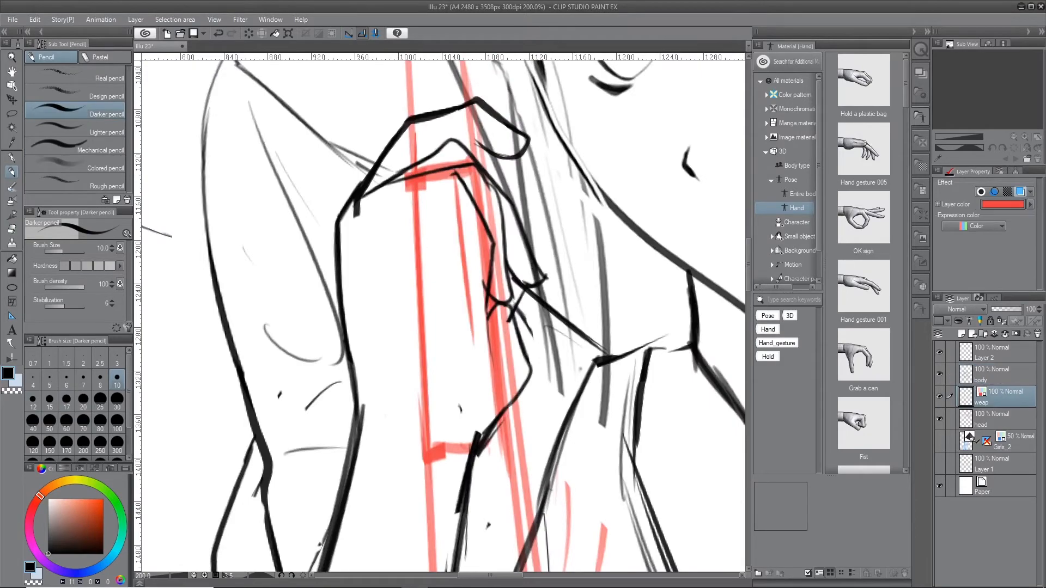
{"action": "left_click_drag", "start_coordinate": [415, 188], "coordinate": [409, 351]}
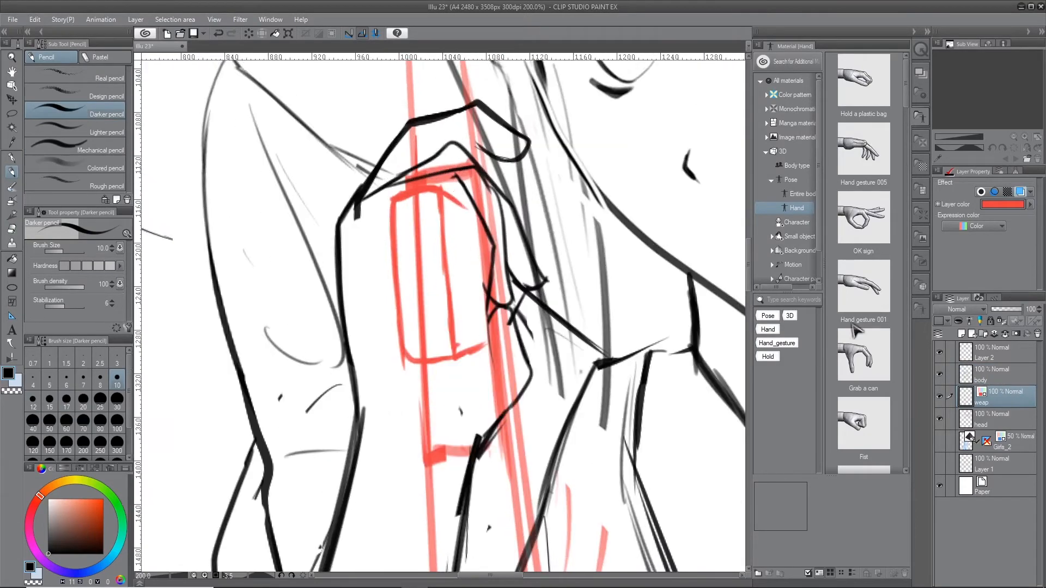
Select the body layer and draw a bent finger wrapping over the rifle
{"action": "scroll", "coordinate": [512, 250], "scroll_direction": "up", "scroll_amount": 2}
{"action": "left_click", "coordinate": [512, 251], "text": "ctrl+shift"}
{"action": "left_click_drag", "start_coordinate": [448, 381], "coordinate": [388, 147]}
Return to the weap layer and erase the red rifle lines between the fingers and the rectangular block
{"action": "scroll", "coordinate": [397, 183], "scroll_direction": "down", "scroll_amount": 3}
{"action": "left_click", "coordinate": [374, 163], "text": "ctrl+shift"}
{"action": "scroll", "coordinate": [374, 163], "scroll_direction": "up", "scroll_amount": 3}
{"action": "key", "text": "p"}
{"action": "key", "text": "e"}
{"action": "left_click_drag", "start_coordinate": [312, 344], "coordinate": [321, 444]}
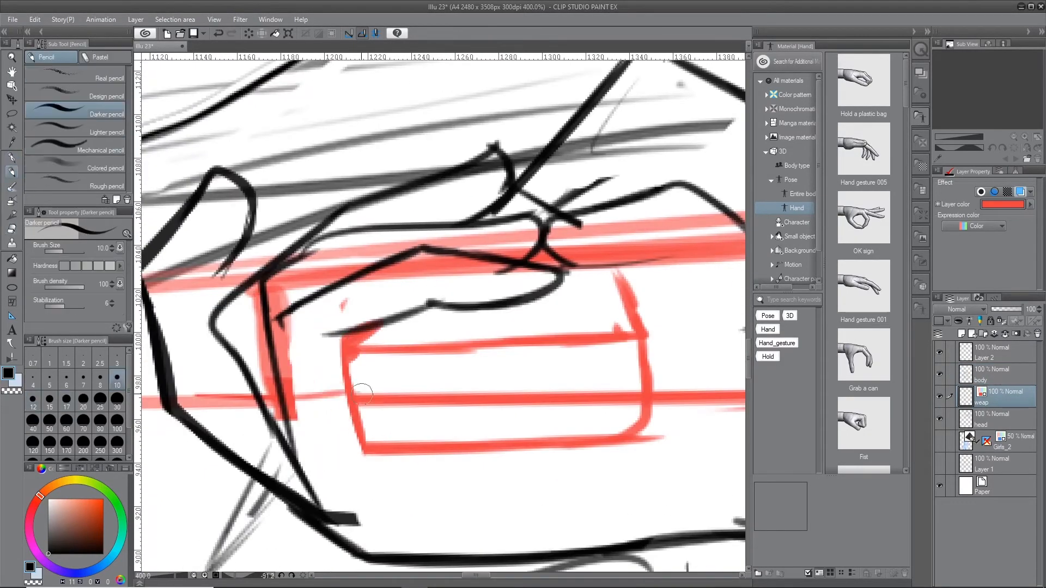
Select the body layer and draw the finger outlines around the red block with the G-pen, erasing stray line ends
{"action": "left_click", "coordinate": [221, 278], "text": "ctrl+shift"}
{"action": "key", "text": "p"}
{"action": "key", "text": "p"}
{"action": "scroll", "coordinate": [221, 279], "scroll_direction": "up", "scroll_amount": 3}
{"action": "scroll", "coordinate": [377, 388], "scroll_direction": "down", "scroll_amount": 3}
{"action": "scroll", "coordinate": [406, 302], "scroll_direction": "down", "scroll_amount": 3}
{"action": "mouse_move", "coordinate": [531, 264]}
{"action": "left_mouse_down"}
{"action": "mouse_move", "coordinate": [443, 419]}
{"action": "mouse_move", "coordinate": [486, 409]}
{"action": "mouse_move", "coordinate": [528, 375]}
{"action": "left_mouse_up"}
{"action": "scroll", "coordinate": [429, 381], "scroll_direction": "up", "scroll_amount": 3}
{"action": "left_click_drag", "start_coordinate": [424, 310], "coordinate": [394, 444]}
{"action": "mouse_move", "coordinate": [511, 346]}
{"action": "left_mouse_down"}
{"action": "mouse_move", "coordinate": [581, 304]}
{"action": "mouse_move", "coordinate": [528, 425]}
{"action": "left_mouse_up"}
{"action": "key", "text": "e"}
{"action": "left_click_drag", "start_coordinate": [517, 544], "coordinate": [599, 104]}
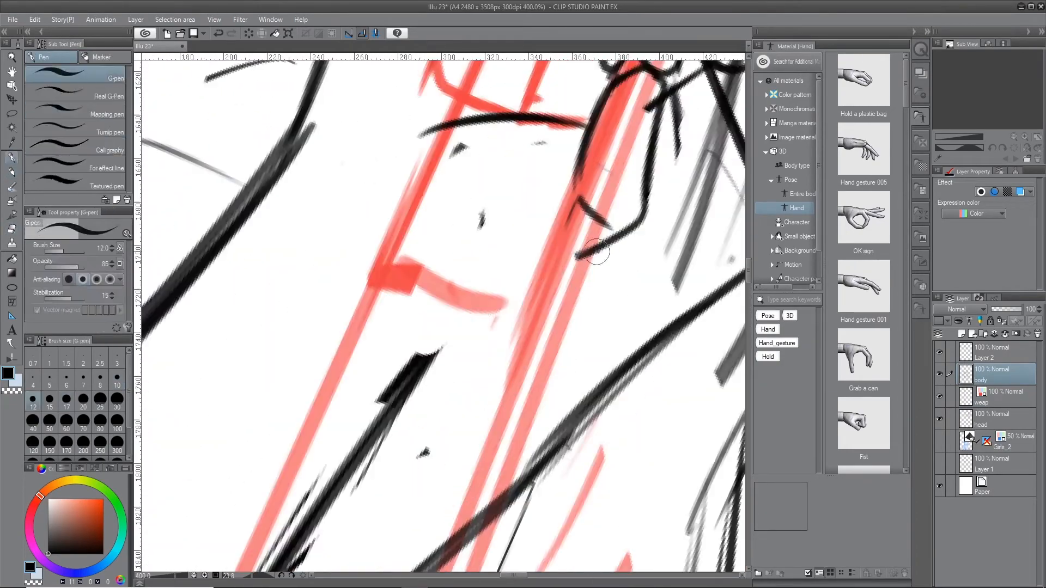
Draw the palm and wrist contour of the raised hand below the red block, undoing and cleaning up stray strokes
{"action": "left_click_drag", "start_coordinate": [599, 252], "coordinate": [482, 151]}
{"action": "key", "text": "p"}
{"action": "left_click_drag", "start_coordinate": [507, 359], "coordinate": [461, 289]}
{"action": "left_click_drag", "start_coordinate": [393, 256], "coordinate": [414, 302]}
{"action": "key", "text": "ctrl+z"}
{"action": "key", "text": "p"}
{"action": "left_click_drag", "start_coordinate": [411, 387], "coordinate": [409, 290]}
{"action": "scroll", "coordinate": [515, 292], "scroll_direction": "down", "scroll_amount": 2}
{"action": "left_click_drag", "start_coordinate": [514, 292], "coordinate": [509, 352]}
{"action": "key", "text": "p"}
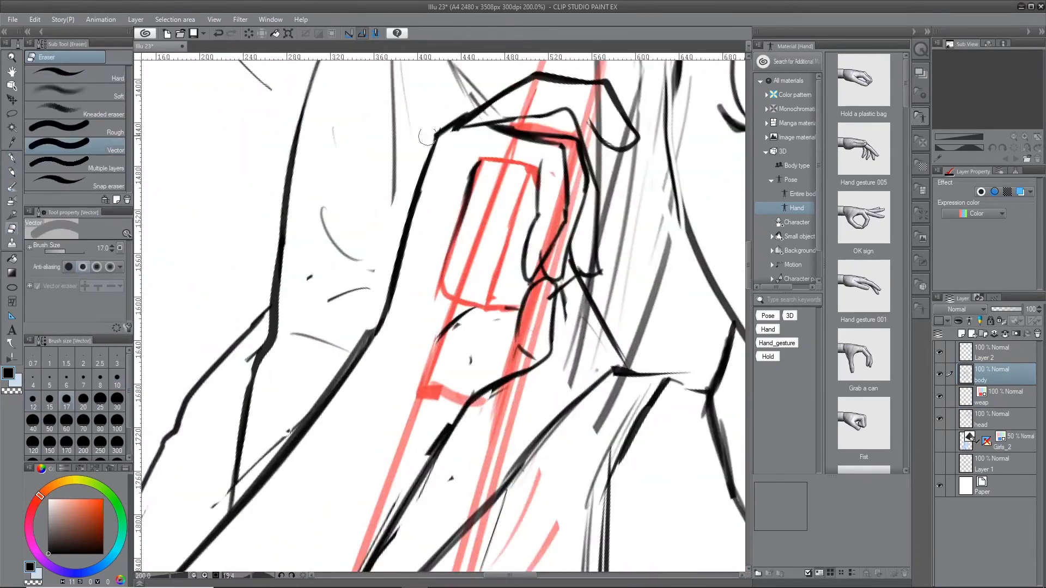
{"action": "scroll", "coordinate": [490, 191], "scroll_direction": "up", "scroll_amount": 1}
{"action": "left_click_drag", "start_coordinate": [490, 190], "coordinate": [452, 384]}
{"action": "scroll", "coordinate": [170, 287], "scroll_direction": "down", "scroll_amount": 2}
Select the weap layer and touch up the rifle's red lines with the G-pen
{"action": "left_click", "coordinate": [1003, 388]}
{"action": "scroll", "coordinate": [386, 221], "scroll_direction": "down", "scroll_amount": 5}
{"action": "key", "text": "p"}
{"action": "scroll", "coordinate": [375, 104], "scroll_direction": "up", "scroll_amount": 4}
{"action": "left_click_drag", "start_coordinate": [385, 140], "coordinate": [416, 268]}
{"action": "scroll", "coordinate": [375, 91], "scroll_direction": "down", "scroll_amount": 4}
{"action": "mouse_move", "coordinate": [539, 336]}
{"action": "left_mouse_down"}
{"action": "mouse_move", "coordinate": [536, 379]}
{"action": "mouse_move", "coordinate": [542, 356]}
{"action": "left_mouse_up"}
Group the Layer 2, body, weap and head sketch layers in a new folder and transform the whole sketch to fill the page slightly more
{"action": "left_click", "coordinate": [997, 351]}
{"action": "left_click", "coordinate": [982, 333]}
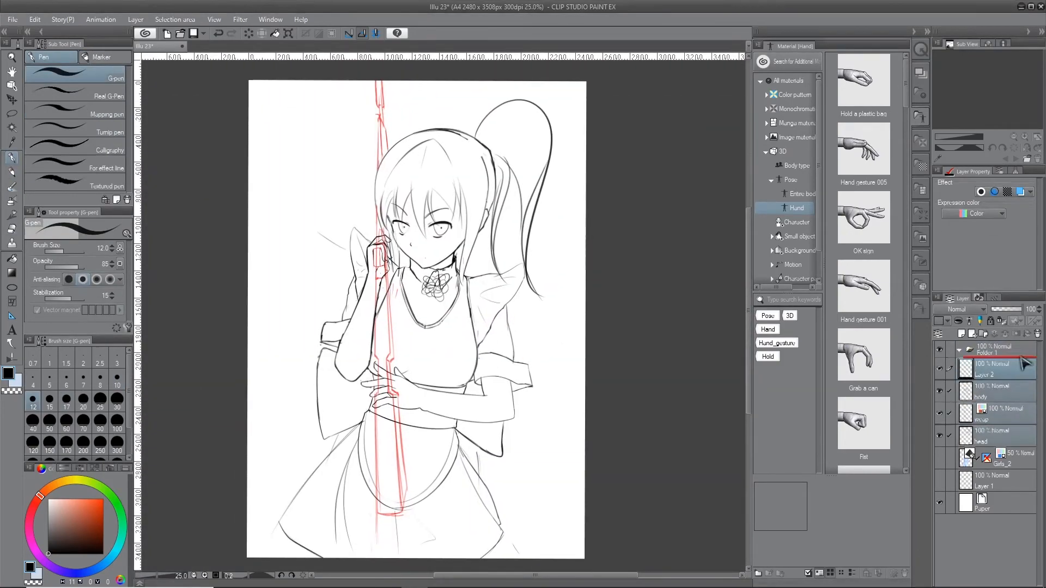
{"action": "key", "text": "ctrl+t"}
{"action": "scroll", "coordinate": [511, 412], "scroll_direction": "down", "scroll_amount": 1}
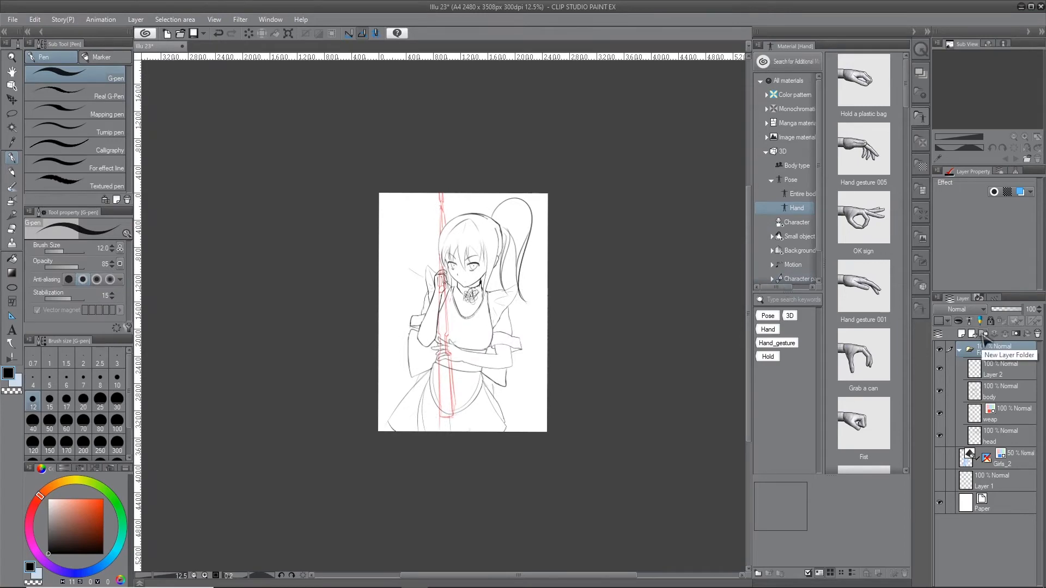
Create a second folder with a new vector layer for inking, and tint the sketch folder blue at 80% opacity
{"action": "left_click", "coordinate": [983, 333]}
{"action": "left_click", "coordinate": [972, 334]}
{"action": "left_click", "coordinate": [1021, 192]}
{"action": "key", "text": "ctrl+0"}
{"action": "left_click_drag", "start_coordinate": [1022, 309], "coordinate": [1018, 312]}
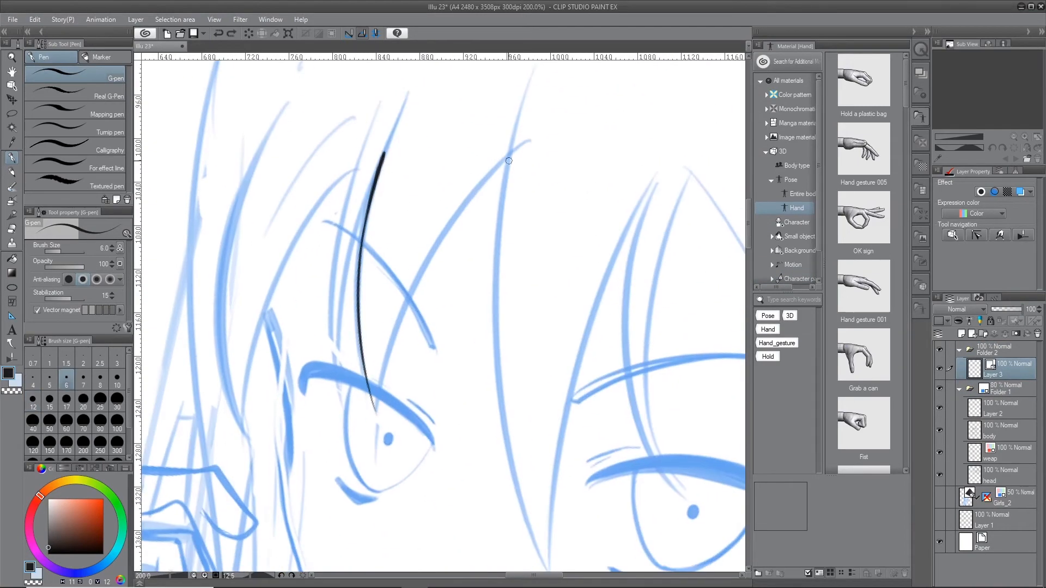
Ink the pointed bangs over the forehead and between the eyes with the G-pen at size 6
{"action": "left_click_drag", "start_coordinate": [509, 154], "coordinate": [375, 408]}
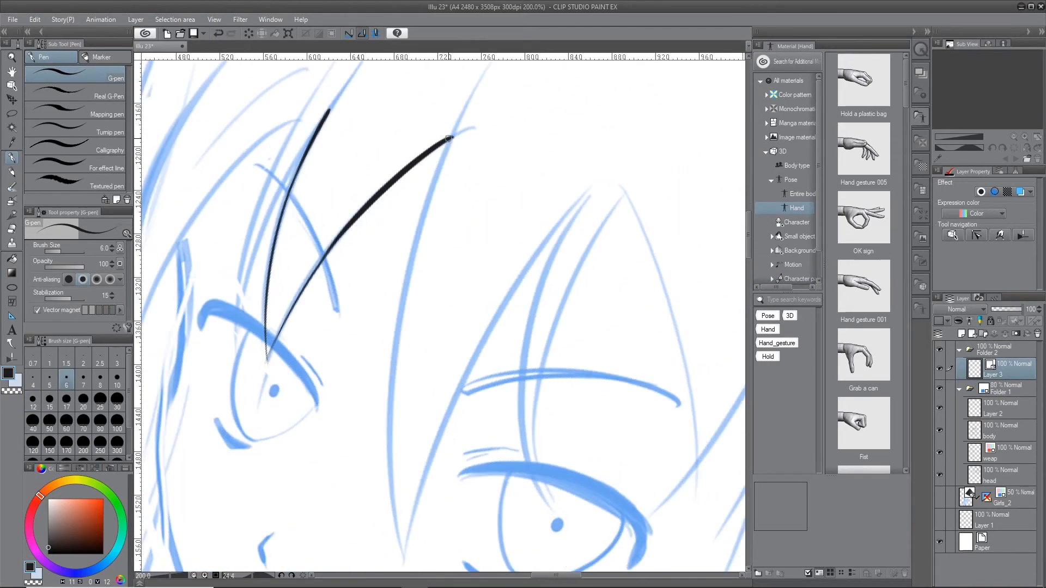
{"action": "left_click_drag", "start_coordinate": [450, 139], "coordinate": [389, 417]}
{"action": "left_click_drag", "start_coordinate": [395, 345], "coordinate": [388, 291]}
{"action": "left_click_drag", "start_coordinate": [548, 182], "coordinate": [506, 201]}
{"action": "scroll", "coordinate": [595, 168], "scroll_direction": "up", "scroll_amount": 2}
{"action": "left_click_drag", "start_coordinate": [381, 267], "coordinate": [234, 549]}
{"action": "mouse_move", "coordinate": [455, 191]}
{"action": "left_mouse_down"}
{"action": "mouse_move", "coordinate": [397, 303]}
{"action": "mouse_move", "coordinate": [397, 74]}
{"action": "left_mouse_up"}
{"action": "left_click_drag", "start_coordinate": [402, 69], "coordinate": [406, 536]}
{"action": "left_click_drag", "start_coordinate": [409, 305], "coordinate": [314, 527]}
{"action": "left_click_drag", "start_coordinate": [286, 569], "coordinate": [470, 132]}
Continue inking the fringe strands toward the ponytail side of the head, following the blue sketch
{"action": "scroll", "coordinate": [457, 176], "scroll_direction": "down", "scroll_amount": 2}
{"action": "key", "text": "h"}
{"action": "mouse_move", "coordinate": [368, 420]}
{"action": "left_mouse_down"}
{"action": "mouse_move", "coordinate": [436, 154]}
{"action": "mouse_move", "coordinate": [565, 208]}
{"action": "left_mouse_up"}
{"action": "scroll", "coordinate": [482, 150], "scroll_direction": "up", "scroll_amount": 2}
{"action": "left_click_drag", "start_coordinate": [270, 569], "coordinate": [518, 140]}
{"action": "scroll", "coordinate": [526, 159], "scroll_direction": "down", "scroll_amount": 2}
{"action": "mouse_move", "coordinate": [243, 398]}
{"action": "left_mouse_down"}
{"action": "mouse_move", "coordinate": [523, 118]}
{"action": "mouse_move", "coordinate": [389, 272]}
{"action": "left_mouse_up"}
{"action": "left_click_drag", "start_coordinate": [397, 353], "coordinate": [413, 367]}
{"action": "left_click_drag", "start_coordinate": [423, 313], "coordinate": [532, 177]}
{"action": "left_click_drag", "start_coordinate": [443, 245], "coordinate": [392, 304]}
{"action": "scroll", "coordinate": [392, 304], "scroll_direction": "down", "scroll_amount": 1}
{"action": "left_click_drag", "start_coordinate": [299, 277], "coordinate": [371, 222]}
{"action": "scroll", "coordinate": [371, 221], "scroll_direction": "down", "scroll_amount": 1}
{"action": "left_click_drag", "start_coordinate": [385, 117], "coordinate": [331, 457]}
{"action": "key", "text": "h"}
Ink the long tapering hair locks that hang beside the face on the ponytail side
{"action": "scroll", "coordinate": [330, 457], "scroll_direction": "up", "scroll_amount": 2}
{"action": "left_click_drag", "start_coordinate": [536, 136], "coordinate": [427, 537]}
{"action": "left_click_drag", "start_coordinate": [635, 163], "coordinate": [443, 514]}
{"action": "key", "text": "h"}
{"action": "scroll", "coordinate": [443, 315], "scroll_direction": "down", "scroll_amount": 1}
{"action": "mouse_move", "coordinate": [362, 560]}
{"action": "left_mouse_down"}
{"action": "mouse_move", "coordinate": [374, 205]}
{"action": "mouse_move", "coordinate": [395, 244]}
{"action": "left_mouse_up"}
{"action": "left_click_drag", "start_coordinate": [381, 354], "coordinate": [373, 221]}
{"action": "scroll", "coordinate": [373, 222], "scroll_direction": "up", "scroll_amount": 3}
{"action": "left_click_drag", "start_coordinate": [401, 89], "coordinate": [373, 479]}
{"action": "scroll", "coordinate": [374, 478], "scroll_direction": "down", "scroll_amount": 2}
{"action": "left_click_drag", "start_coordinate": [329, 364], "coordinate": [332, 165]}
{"action": "left_click_drag", "start_coordinate": [329, 188], "coordinate": [320, 361]}
{"action": "scroll", "coordinate": [319, 361], "scroll_direction": "up", "scroll_amount": 2}
Ink the long sweeping hair curves and the outer contour of the top of the head
{"action": "mouse_move", "coordinate": [200, 567]}
{"action": "left_mouse_down"}
{"action": "mouse_move", "coordinate": [509, 109]}
{"action": "mouse_move", "coordinate": [386, 338]}
{"action": "left_mouse_up"}
{"action": "scroll", "coordinate": [510, 109], "scroll_direction": "down", "scroll_amount": 2}
{"action": "left_click_drag", "start_coordinate": [467, 275], "coordinate": [222, 523]}
{"action": "left_click_drag", "start_coordinate": [221, 523], "coordinate": [408, 280]}
{"action": "scroll", "coordinate": [576, 200], "scroll_direction": "up", "scroll_amount": 2}
{"action": "left_click_drag", "start_coordinate": [241, 360], "coordinate": [675, 123]}
{"action": "scroll", "coordinate": [490, 197], "scroll_direction": "down", "scroll_amount": 2}
{"action": "mouse_move", "coordinate": [392, 218]}
{"action": "left_mouse_down"}
{"action": "mouse_move", "coordinate": [579, 133]}
{"action": "mouse_move", "coordinate": [741, 117]}
{"action": "left_mouse_up"}
{"action": "key", "text": "h"}
{"action": "left_click_drag", "start_coordinate": [229, 262], "coordinate": [430, 141]}
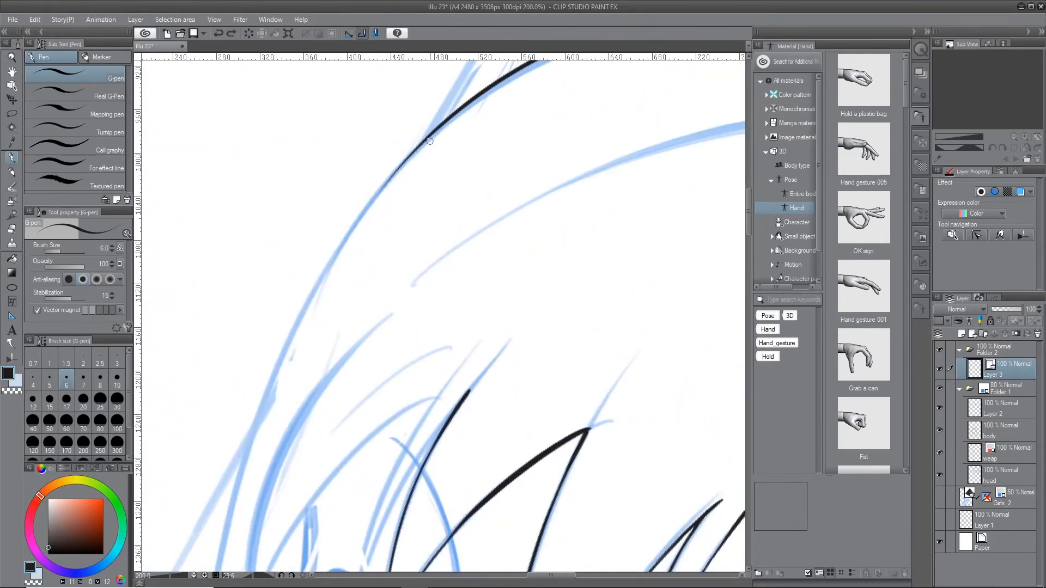
Ink the side strands beside the eye nearest the raised hand and erase the overlapping line ends
{"action": "scroll", "coordinate": [367, 308], "scroll_direction": "down", "scroll_amount": 4}
{"action": "key", "text": "h"}
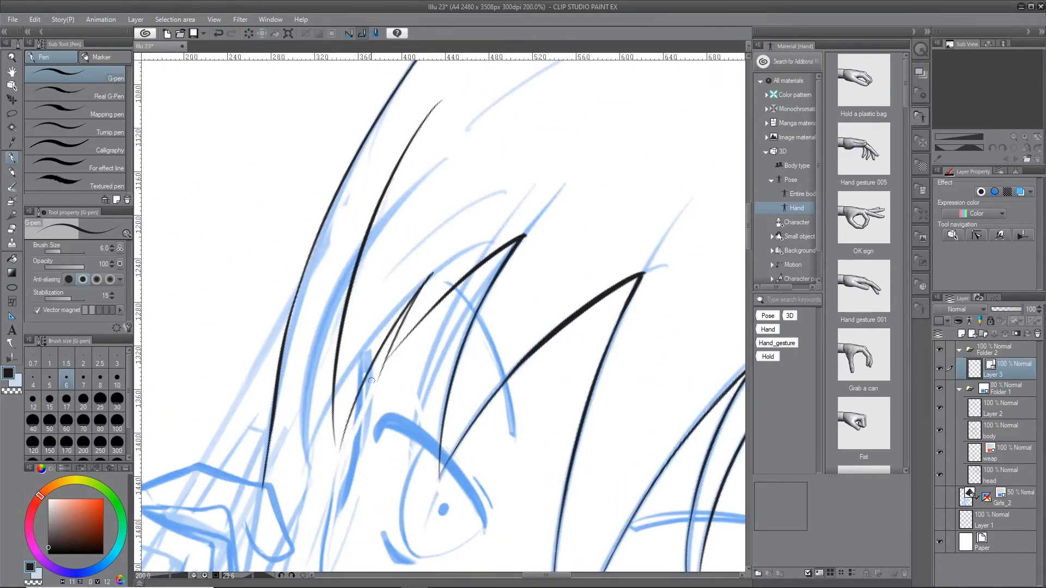
{"action": "left_click_drag", "start_coordinate": [371, 380], "coordinate": [422, 411]}
{"action": "scroll", "coordinate": [341, 247], "scroll_direction": "up", "scroll_amount": 2}
{"action": "key", "text": "e"}
{"action": "scroll", "coordinate": [470, 372], "scroll_direction": "down", "scroll_amount": 3}
{"action": "key", "text": "p"}
{"action": "scroll", "coordinate": [327, 204], "scroll_direction": "down", "scroll_amount": 1}
Raise the pen size to 7 and ink the hair lock running down the cheek near the raised hand
{"action": "left_click_drag", "start_coordinate": [539, 84], "coordinate": [538, 224]}
{"action": "key", "text": "h"}
{"action": "scroll", "coordinate": [490, 103], "scroll_direction": "down", "scroll_amount": 4}
{"action": "left_click_drag", "start_coordinate": [303, 348], "coordinate": [359, 218]}
{"action": "scroll", "coordinate": [360, 215], "scroll_direction": "up", "scroll_amount": 4}
{"action": "key", "text": "]"}
{"action": "left_click_drag", "start_coordinate": [361, 179], "coordinate": [366, 322]}
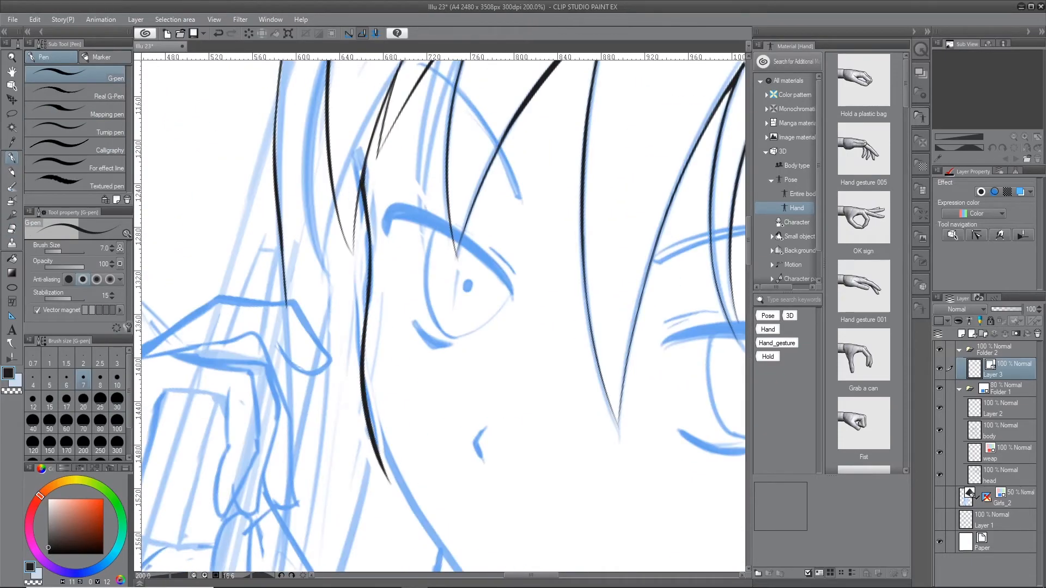
Undo the last two strokes and ink the jawline up to the side lock
{"action": "scroll", "coordinate": [439, 231], "scroll_direction": "up", "scroll_amount": 2}
{"action": "left_click_drag", "start_coordinate": [504, 63], "coordinate": [414, 288]}
{"action": "key", "text": "ctrl+z"}
{"action": "key", "text": "ctrl+z"}
{"action": "scroll", "coordinate": [431, 214], "scroll_direction": "down", "scroll_amount": 2}
{"action": "left_click_drag", "start_coordinate": [431, 214], "coordinate": [439, 168]}
{"action": "scroll", "coordinate": [386, 356], "scroll_direction": "up", "scroll_amount": 2}
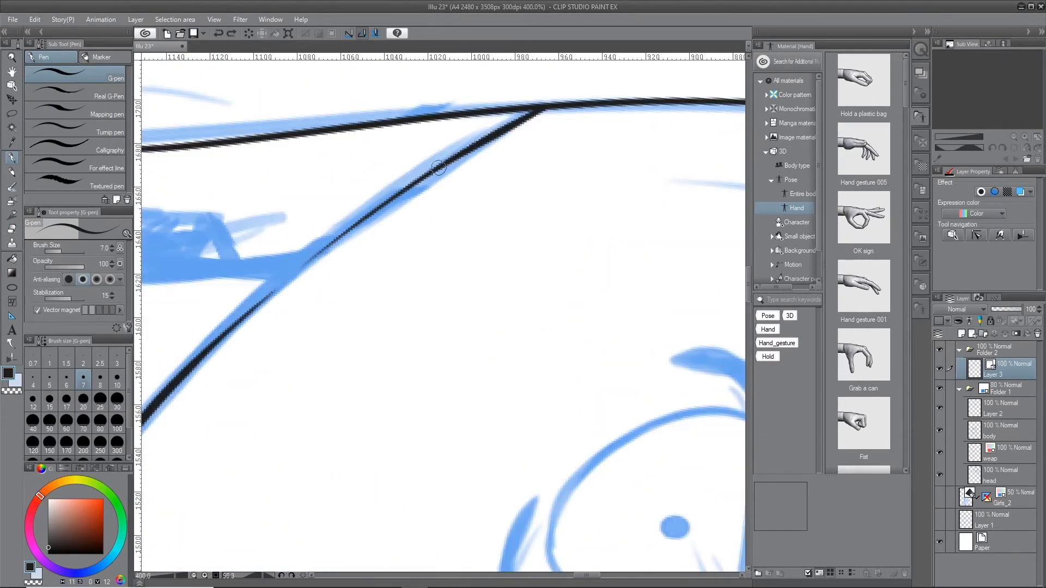
{"action": "mouse_move", "coordinate": [533, 185]}
{"action": "left_mouse_down"}
{"action": "mouse_move", "coordinate": [569, 245]}
{"action": "mouse_move", "coordinate": [512, 275]}
{"action": "left_mouse_up"}
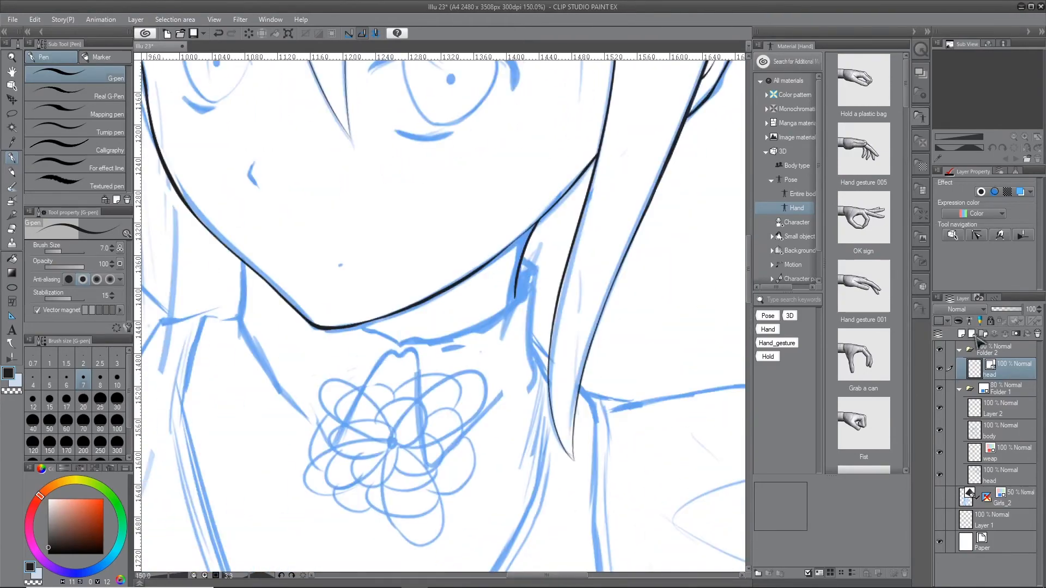
Name the hair and face inking layer head and add another vector layer named body
{"action": "left_click", "coordinate": [973, 334]}
{"action": "double_click", "coordinate": [989, 374]}
{"action": "type", "text": "head"}
{"action": "double_click", "coordinate": [989, 397]}
{"action": "type", "text": "body"}
Ink the neck and the collar's upper edge below the chin on the body layer with the pen at size 6
{"action": "left_click_drag", "start_coordinate": [326, 220], "coordinate": [322, 378]}
{"action": "left_click_drag", "start_coordinate": [330, 288], "coordinate": [525, 109]}
{"action": "left_click_drag", "start_coordinate": [438, 76], "coordinate": [298, 376]}
{"action": "key", "text": "h"}
{"action": "key", "text": "["}
{"action": "left_click_drag", "start_coordinate": [435, 138], "coordinate": [638, 63]}
{"action": "left_click_drag", "start_coordinate": [540, 110], "coordinate": [418, 139]}
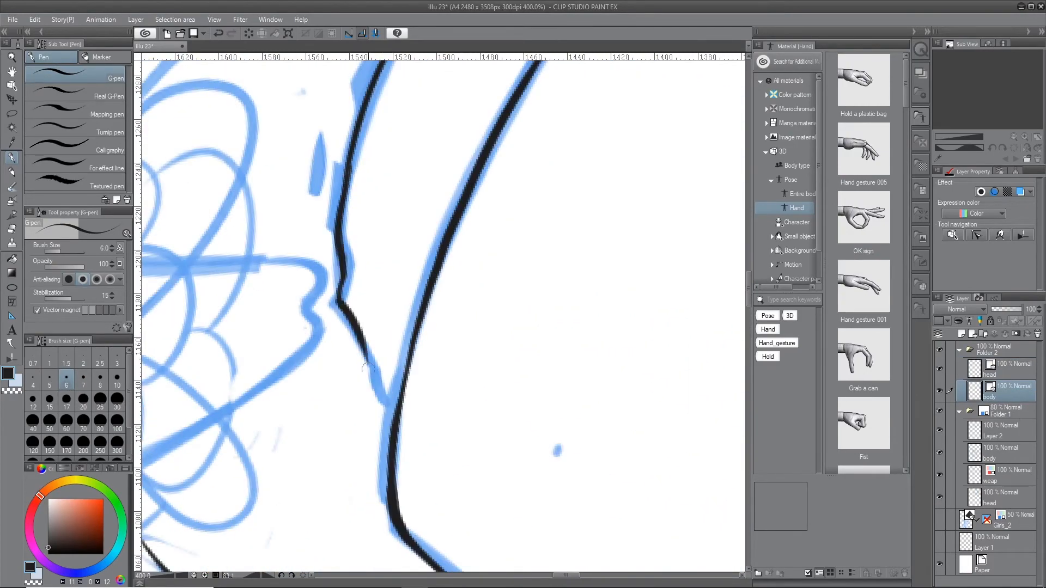
{"action": "left_click_drag", "start_coordinate": [368, 369], "coordinate": [391, 406]}
{"action": "left_click_drag", "start_coordinate": [391, 406], "coordinate": [374, 229]}
Ink the outer edge of the collar flap down to its tip beside the flower ornament
{"action": "scroll", "coordinate": [374, 229], "scroll_direction": "up", "scroll_amount": 2}
{"action": "left_click_drag", "start_coordinate": [292, 268], "coordinate": [257, 478]}
{"action": "scroll", "coordinate": [493, 252], "scroll_direction": "down", "scroll_amount": 2}
{"action": "scroll", "coordinate": [493, 252], "scroll_direction": "down", "scroll_amount": 4}
{"action": "scroll", "coordinate": [409, 428], "scroll_direction": "up", "scroll_amount": 4}
{"action": "left_click_drag", "start_coordinate": [164, 398], "coordinate": [452, 514]}
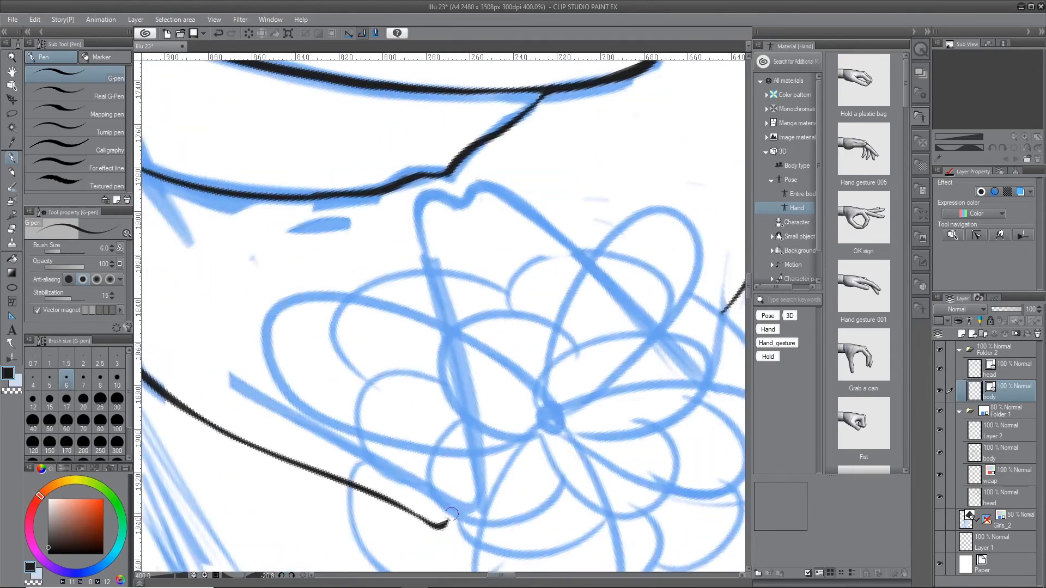
Ink the small center notch of the collar and the inner edges of both flaps over the flower ornament
{"action": "left_click_drag", "start_coordinate": [445, 175], "coordinate": [461, 198]}
{"action": "left_click_drag", "start_coordinate": [463, 197], "coordinate": [720, 351]}
{"action": "left_click_drag", "start_coordinate": [600, 261], "coordinate": [382, 245]}
{"action": "key", "text": "h"}
{"action": "left_click_drag", "start_coordinate": [532, 243], "coordinate": [567, 239]}
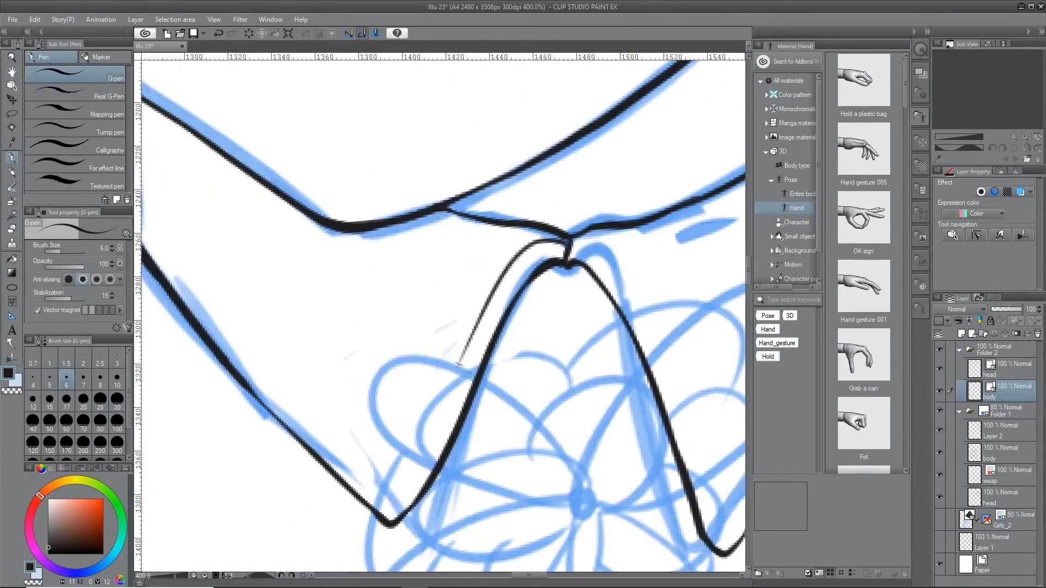
Erase excess collar lines and ink the opposite flap's outer edge down to its pointed tip
{"action": "key", "text": "h"}
{"action": "key", "text": "e"}
{"action": "left_click_drag", "start_coordinate": [381, 305], "coordinate": [409, 401]}
{"action": "key", "text": "h"}
{"action": "key", "text": "p"}
{"action": "left_click_drag", "start_coordinate": [374, 109], "coordinate": [343, 485]}
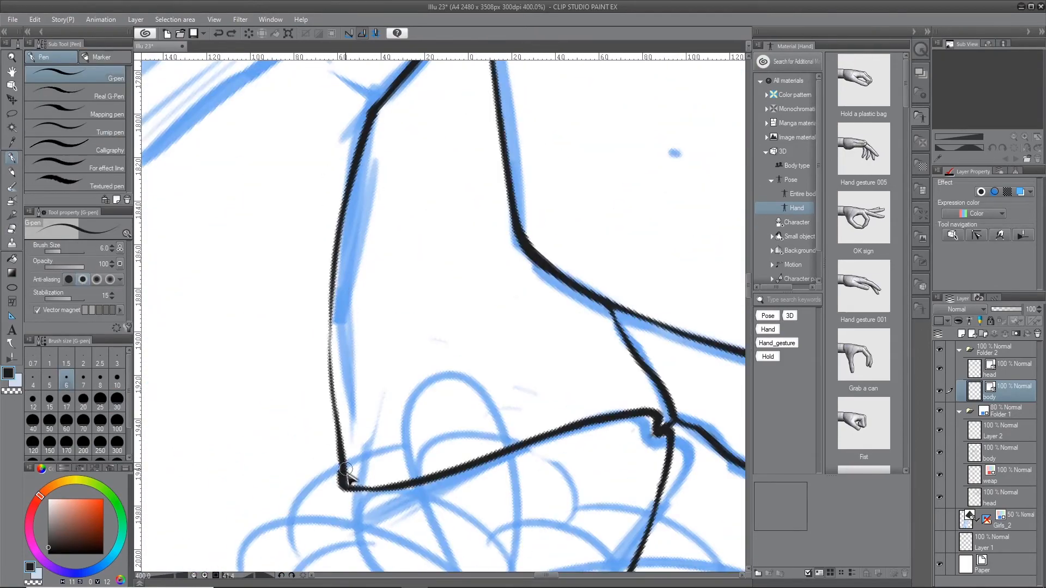
Ink both sides of the bodice's curved neckline below the collar on the body layer with the pen at size 6
{"action": "key", "text": "h"}
{"action": "scroll", "coordinate": [454, 225], "scroll_direction": "down", "scroll_amount": 8}
{"action": "key", "text": "h"}
{"action": "scroll", "coordinate": [455, 225], "scroll_direction": "up", "scroll_amount": 8}
{"action": "left_click_drag", "start_coordinate": [560, 168], "coordinate": [375, 217]}
{"action": "key", "text": "h"}
{"action": "left_click_drag", "start_coordinate": [479, 77], "coordinate": [548, 385]}
{"action": "key", "text": "h"}
{"action": "key", "text": "h"}
{"action": "left_click_drag", "start_coordinate": [491, 206], "coordinate": [508, 451]}
{"action": "key", "text": "h"}
{"action": "mouse_move", "coordinate": [226, 561]}
{"action": "left_mouse_down"}
{"action": "mouse_move", "coordinate": [401, 292]}
{"action": "mouse_move", "coordinate": [518, 168]}
{"action": "left_mouse_up"}
Show the canvas navigator and ink the long side contour of the torso down toward the crossed forearm
{"action": "left_click", "coordinate": [920, 73]}
{"action": "left_click_drag", "start_coordinate": [429, 243], "coordinate": [724, 87]}
{"action": "scroll", "coordinate": [348, 250], "scroll_direction": "down", "scroll_amount": 4}
{"action": "scroll", "coordinate": [249, 277], "scroll_direction": "up", "scroll_amount": 4}
{"action": "left_click_drag", "start_coordinate": [364, 63], "coordinate": [299, 536]}
{"action": "scroll", "coordinate": [299, 537], "scroll_direction": "down", "scroll_amount": 2}
{"action": "left_click_drag", "start_coordinate": [299, 536], "coordinate": [395, 77]}
{"action": "left_click_drag", "start_coordinate": [395, 77], "coordinate": [305, 520]}
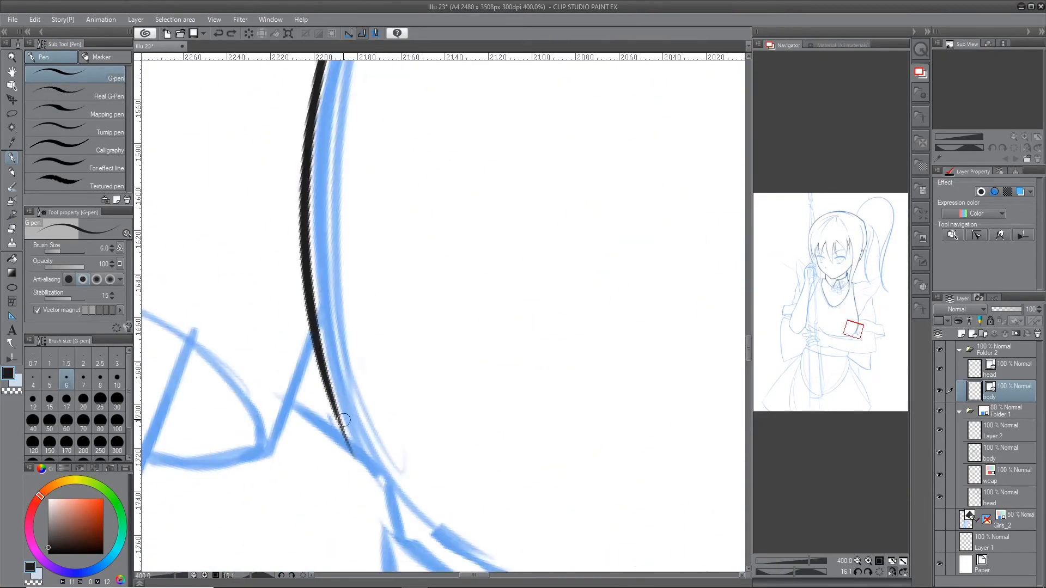
Ink the curved lower edge of the bust above the forearm and erase the excess line ends
{"action": "left_click_drag", "start_coordinate": [627, 284], "coordinate": [229, 294]}
{"action": "scroll", "coordinate": [443, 327], "scroll_direction": "up", "scroll_amount": 2}
{"action": "left_click_drag", "start_coordinate": [448, 303], "coordinate": [490, 444]}
{"action": "scroll", "coordinate": [479, 382], "scroll_direction": "down", "scroll_amount": 4}
{"action": "key", "text": "h"}
{"action": "left_click_drag", "start_coordinate": [468, 327], "coordinate": [364, 238]}
{"action": "scroll", "coordinate": [305, 348], "scroll_direction": "up", "scroll_amount": 3}
{"action": "left_click_drag", "start_coordinate": [324, 511], "coordinate": [338, 326]}
{"action": "scroll", "coordinate": [329, 384], "scroll_direction": "up", "scroll_amount": 2}
{"action": "key", "text": "e"}
{"action": "mouse_move", "coordinate": [262, 294]}
{"action": "left_mouse_down"}
{"action": "mouse_move", "coordinate": [243, 319]}
{"action": "mouse_move", "coordinate": [463, 64]}
{"action": "left_mouse_up"}
{"action": "key", "text": "p"}
Ink the rounded upper outline of the ponytail from the head over its crest
{"action": "key", "text": "h"}
{"action": "left_click_drag", "start_coordinate": [269, 74], "coordinate": [256, 480]}
{"action": "left_click_drag", "start_coordinate": [256, 480], "coordinate": [438, 324]}
{"action": "scroll", "coordinate": [272, 131], "scroll_direction": "up", "scroll_amount": 2}
{"action": "mouse_move", "coordinate": [504, 130]}
{"action": "left_mouse_down"}
{"action": "mouse_move", "coordinate": [187, 439]}
{"action": "mouse_move", "coordinate": [143, 567]}
{"action": "left_mouse_up"}
{"action": "scroll", "coordinate": [490, 108], "scroll_direction": "up", "scroll_amount": 3}
{"action": "scroll", "coordinate": [483, 147], "scroll_direction": "down", "scroll_amount": 3}
{"action": "scroll", "coordinate": [419, 130], "scroll_direction": "down", "scroll_amount": 3}
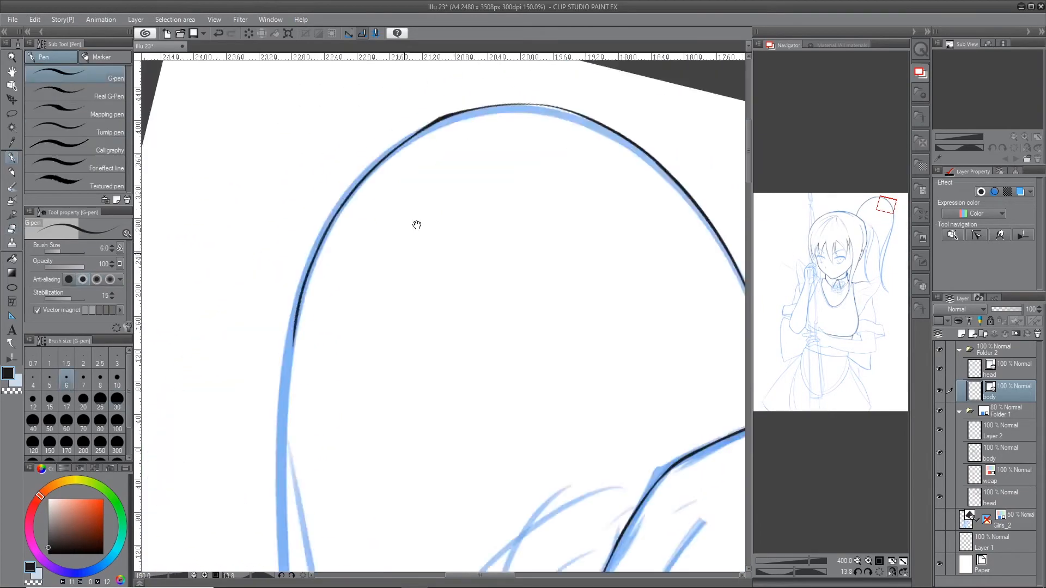
Ink the ponytail's outer edge from the crest down to its pointed tip
{"action": "left_click_drag", "start_coordinate": [417, 225], "coordinate": [436, 81]}
{"action": "scroll", "coordinate": [436, 272], "scroll_direction": "down", "scroll_amount": 1}
{"action": "key", "text": "h"}
{"action": "key", "text": "h"}
{"action": "scroll", "coordinate": [443, 370], "scroll_direction": "down", "scroll_amount": 1}
{"action": "key", "text": "h"}
{"action": "left_click_drag", "start_coordinate": [465, 179], "coordinate": [414, 504]}
{"action": "left_click_drag", "start_coordinate": [410, 202], "coordinate": [413, 504]}
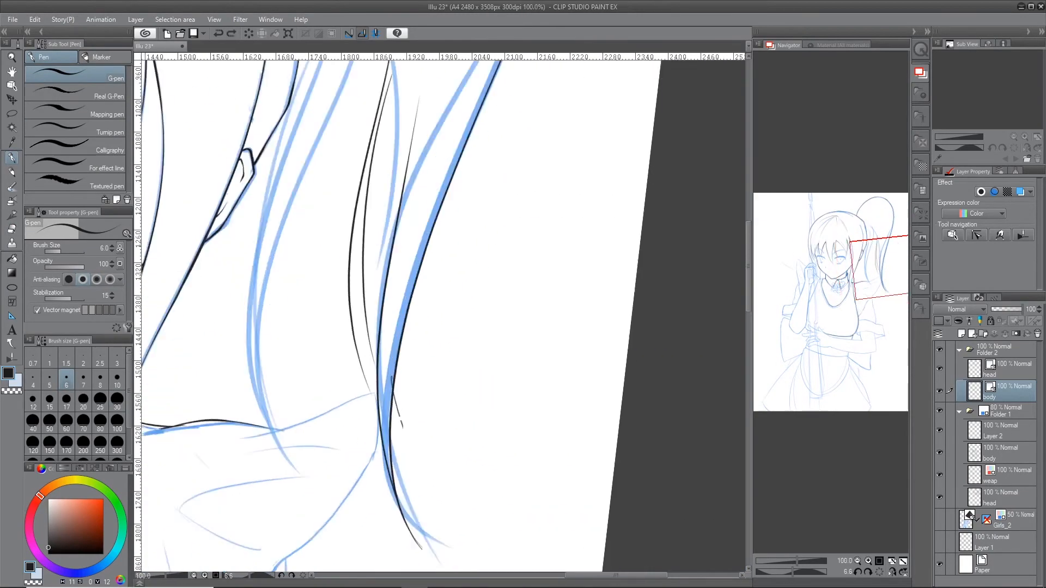
Ink the ponytail's inner edge and split strands near the lower end, erasing overlapping line ends
{"action": "left_click_drag", "start_coordinate": [402, 423], "coordinate": [553, 282]}
{"action": "scroll", "coordinate": [409, 360], "scroll_direction": "up", "scroll_amount": 2}
{"action": "key", "text": "e"}
{"action": "key", "text": "p"}
{"action": "left_click_drag", "start_coordinate": [367, 373], "coordinate": [467, 246]}
{"action": "key", "text": "e"}
{"action": "scroll", "coordinate": [436, 272], "scroll_direction": "down", "scroll_amount": 2}
Undo the last stroke and ink the ponytail strands where they leave the back of the head
{"action": "mouse_move", "coordinate": [550, 259]}
{"action": "left_mouse_down"}
{"action": "mouse_move", "coordinate": [428, 437]}
{"action": "mouse_move", "coordinate": [413, 435]}
{"action": "left_mouse_up"}
{"action": "left_click_drag", "start_coordinate": [413, 435], "coordinate": [395, 292]}
{"action": "key", "text": "ctrl+z"}
{"action": "key", "text": "p"}
{"action": "scroll", "coordinate": [442, 441], "scroll_direction": "down", "scroll_amount": 1}
{"action": "left_click_drag", "start_coordinate": [545, 327], "coordinate": [474, 229]}
{"action": "scroll", "coordinate": [463, 229], "scroll_direction": "up", "scroll_amount": 5}
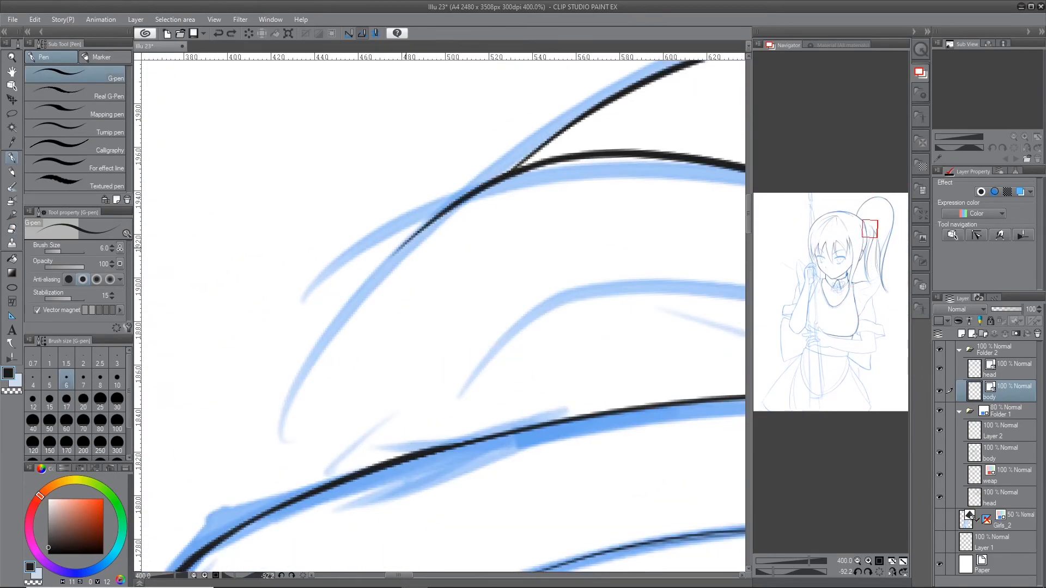
Add thin inner strands to the ponytail and trim their overlaps with the vector eraser, hiding the sketch to check
{"action": "key", "text": "h"}
{"action": "scroll", "coordinate": [461, 355], "scroll_direction": "down", "scroll_amount": 2}
{"action": "key", "text": "e"}
{"action": "key", "text": "h"}
{"action": "scroll", "coordinate": [462, 355], "scroll_direction": "down", "scroll_amount": 5}
{"action": "key", "text": "p"}
{"action": "scroll", "coordinate": [412, 236], "scroll_direction": "up", "scroll_amount": 5}
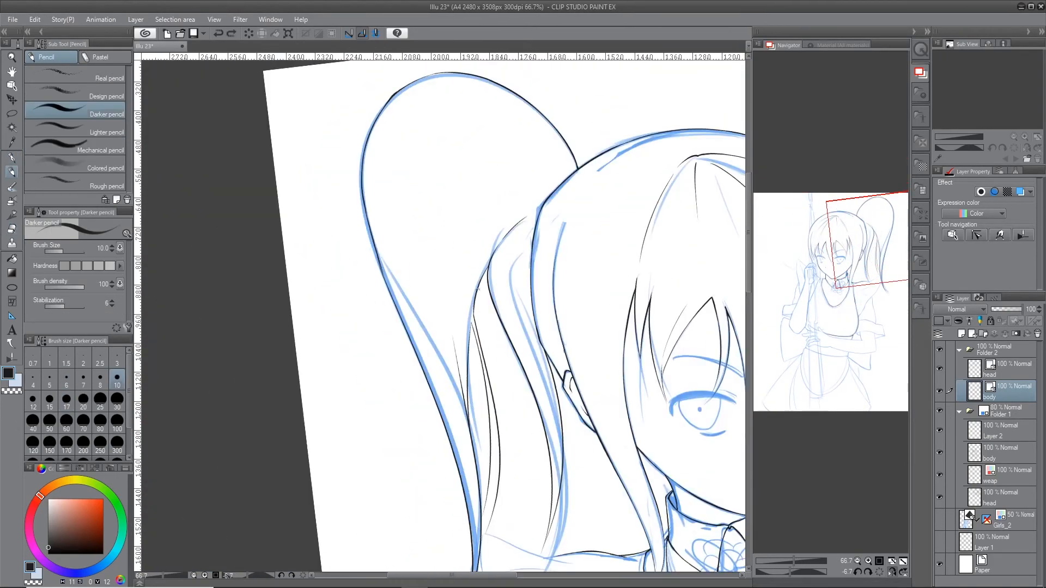
{"action": "scroll", "coordinate": [412, 235], "scroll_direction": "down", "scroll_amount": 2}
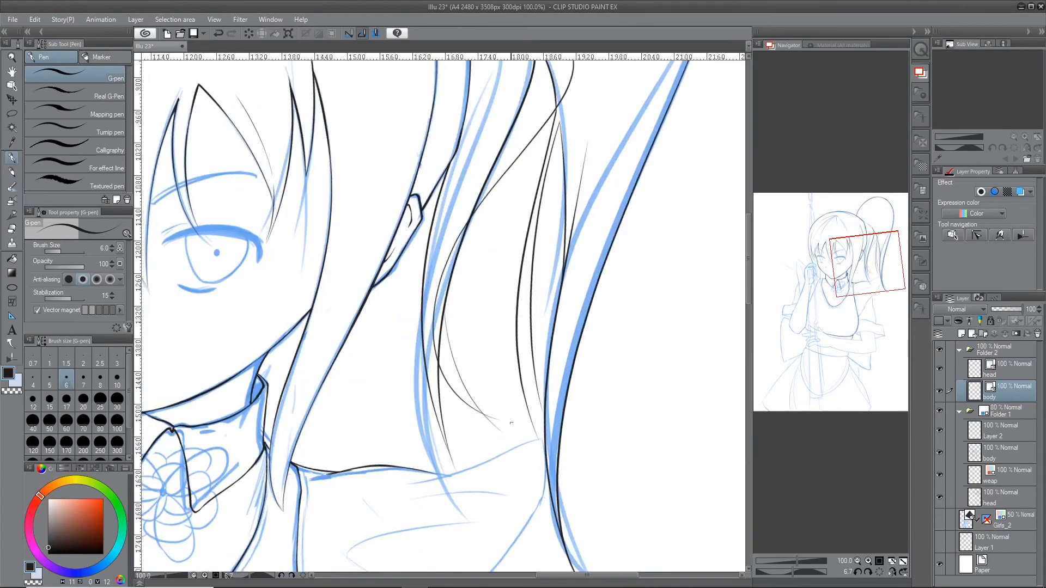
{"action": "scroll", "coordinate": [476, 365], "scroll_direction": "up", "scroll_amount": 2}
{"action": "scroll", "coordinate": [436, 382], "scroll_direction": "down", "scroll_amount": 3}
{"action": "scroll", "coordinate": [388, 396], "scroll_direction": "up", "scroll_amount": 6}
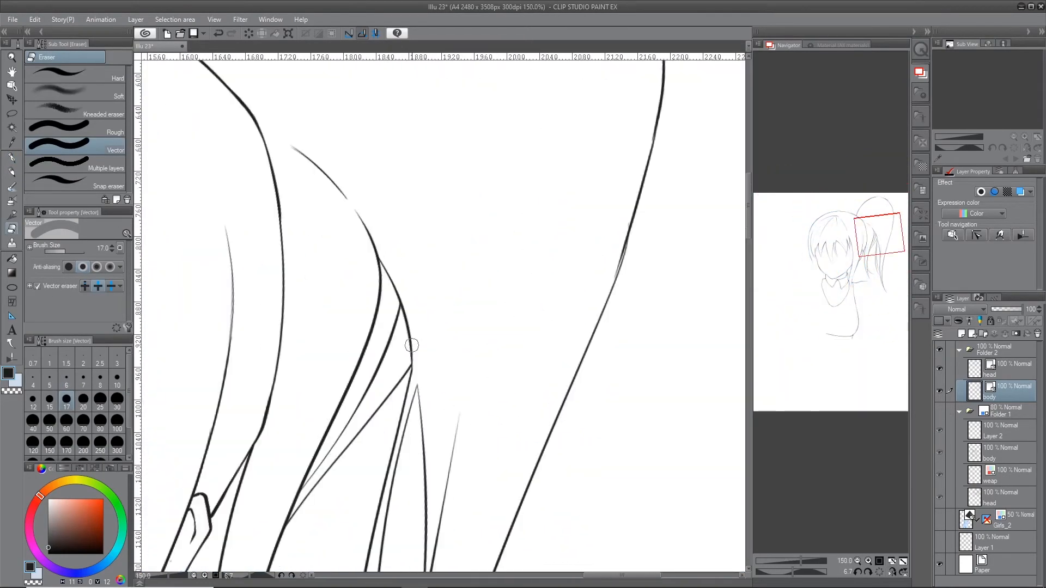
Ink short contour lines at the ponytail's base for the hair ribbon, undoing misplaced strokes
{"action": "scroll", "coordinate": [460, 169], "scroll_direction": "down", "scroll_amount": 6}
{"action": "left_click_drag", "start_coordinate": [451, 213], "coordinate": [434, 184]}
{"action": "scroll", "coordinate": [435, 183], "scroll_direction": "up", "scroll_amount": 5}
{"action": "key", "text": "ctrl+z"}
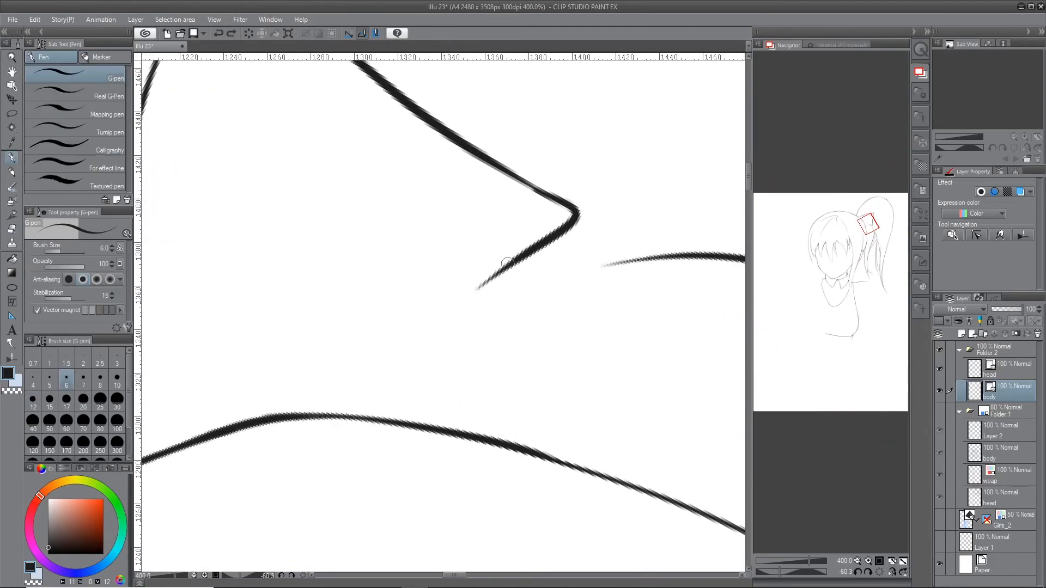
{"action": "left_click_drag", "start_coordinate": [382, 306], "coordinate": [361, 380]}
{"action": "scroll", "coordinate": [386, 304], "scroll_direction": "down", "scroll_amount": 4}
{"action": "scroll", "coordinate": [442, 212], "scroll_direction": "up", "scroll_amount": 2}
{"action": "key", "text": "ctrl+z"}
Ink the loops of the hair ribbon at the base of the ponytail
{"action": "left_click_drag", "start_coordinate": [512, 240], "coordinate": [298, 134]}
{"action": "scroll", "coordinate": [565, 133], "scroll_direction": "up", "scroll_amount": 3}
{"action": "left_click_drag", "start_coordinate": [742, 64], "coordinate": [385, 374]}
{"action": "scroll", "coordinate": [362, 369], "scroll_direction": "down", "scroll_amount": 3}
{"action": "scroll", "coordinate": [216, 368], "scroll_direction": "up", "scroll_amount": 5}
{"action": "left_click_drag", "start_coordinate": [743, 147], "coordinate": [164, 436]}
{"action": "scroll", "coordinate": [216, 368], "scroll_direction": "down", "scroll_amount": 6}
Ink the sleeve and its flared cuff on the body layer, erasing excess line ends
{"action": "scroll", "coordinate": [303, 498], "scroll_direction": "up", "scroll_amount": 4}
{"action": "key", "text": "e"}
{"action": "key", "text": "p"}
{"action": "left_click_drag", "start_coordinate": [245, 502], "coordinate": [735, 385]}
{"action": "left_click_drag", "start_coordinate": [269, 478], "coordinate": [583, 245]}
{"action": "key", "text": "e"}
{"action": "scroll", "coordinate": [506, 309], "scroll_direction": "down", "scroll_amount": 4}
Ink the long contours of the raised arm and the forearm crossing the waist
{"action": "key", "text": "p"}
{"action": "left_click_drag", "start_coordinate": [358, 255], "coordinate": [488, 490]}
{"action": "left_click_drag", "start_coordinate": [488, 490], "coordinate": [518, 380]}
{"action": "scroll", "coordinate": [518, 381], "scroll_direction": "up", "scroll_amount": 3}
{"action": "mouse_move", "coordinate": [712, 58]}
{"action": "left_mouse_down"}
{"action": "mouse_move", "coordinate": [349, 212]}
{"action": "mouse_move", "coordinate": [310, 360]}
{"action": "left_mouse_up"}
{"action": "left_click_drag", "start_coordinate": [376, 504], "coordinate": [400, 206]}
Clean up the arm line ends and reduce the pen size to 5 for finer details
{"action": "key", "text": "e"}
{"action": "scroll", "coordinate": [371, 166], "scroll_direction": "down", "scroll_amount": 6}
{"action": "scroll", "coordinate": [431, 200], "scroll_direction": "up", "scroll_amount": 6}
{"action": "key", "text": "p"}
{"action": "scroll", "coordinate": [357, 326], "scroll_direction": "down", "scroll_amount": 5}
{"action": "scroll", "coordinate": [284, 322], "scroll_direction": "up", "scroll_amount": 7}
{"action": "scroll", "coordinate": [381, 205], "scroll_direction": "down", "scroll_amount": 7}
{"action": "key", "text": "bracketleft"}
{"action": "key", "text": "bracketleft"}
Ink the finger contours of the hands over the sketch and erase the excess lines
{"action": "key", "text": "e"}
{"action": "scroll", "coordinate": [663, 267], "scroll_direction": "up", "scroll_amount": 6}
{"action": "key", "text": "p"}
{"action": "key", "text": "e"}
{"action": "scroll", "coordinate": [460, 163], "scroll_direction": "down", "scroll_amount": 3}
{"action": "key", "text": "p"}
{"action": "left_click_drag", "start_coordinate": [527, 145], "coordinate": [421, 346]}
{"action": "key", "text": "e"}
{"action": "key", "text": "p"}
{"action": "scroll", "coordinate": [462, 205], "scroll_direction": "down", "scroll_amount": 4}
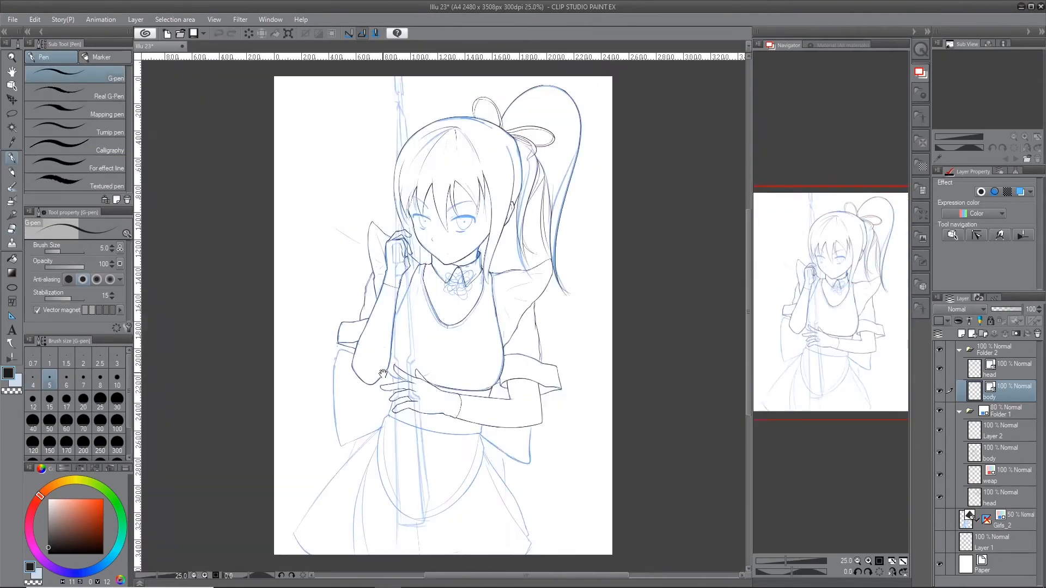
Create a new vector layer and move it below the body layer in Folder 2
{"action": "left_click", "coordinate": [971, 333]}
{"action": "left_click_drag", "start_coordinate": [997, 392], "coordinate": [997, 414]}
{"action": "scroll", "coordinate": [463, 327], "scroll_direction": "up", "scroll_amount": 2}
Ink the long straight edges of the rifle from its upper end down to the waist on the new vector layer
{"action": "key", "text": "u"}
{"action": "left_click", "coordinate": [75, 73]}
{"action": "left_click_drag", "start_coordinate": [391, 87], "coordinate": [407, 420]}
{"action": "key", "text": "p"}
{"action": "scroll", "coordinate": [408, 430], "scroll_direction": "up", "scroll_amount": 6}
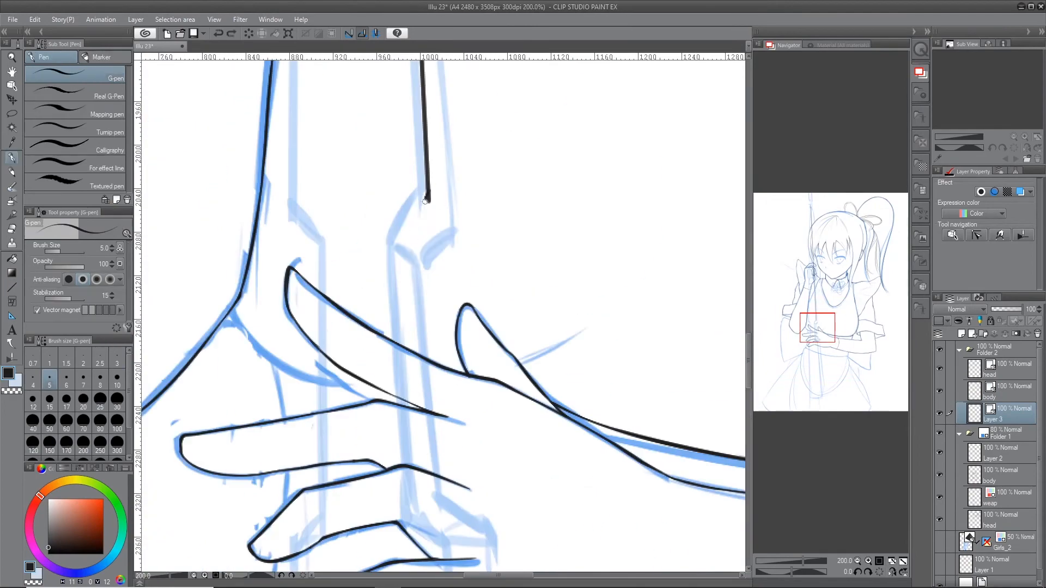
{"action": "scroll", "coordinate": [409, 364], "scroll_direction": "down", "scroll_amount": 2}
{"action": "key", "text": "u"}
{"action": "left_click_drag", "start_coordinate": [375, 82], "coordinate": [375, 397]}
Ink the contours of the rifle's lower body and stock around the lower hand, raising the pen size to 6
{"action": "key", "text": "p"}
{"action": "scroll", "coordinate": [409, 411], "scroll_direction": "up", "scroll_amount": 4}
{"action": "left_click_drag", "start_coordinate": [269, 338], "coordinate": [317, 496]}
{"action": "scroll", "coordinate": [269, 268], "scroll_direction": "down", "scroll_amount": 2}
{"action": "scroll", "coordinate": [239, 323], "scroll_direction": "up", "scroll_amount": 2}
{"action": "left_click_drag", "start_coordinate": [572, 210], "coordinate": [499, 522]}
{"action": "scroll", "coordinate": [571, 210], "scroll_direction": "down", "scroll_amount": 4}
{"action": "key", "text": "]"}
{"action": "left_click_drag", "start_coordinate": [544, 70], "coordinate": [460, 268]}
{"action": "scroll", "coordinate": [459, 269], "scroll_direction": "up", "scroll_amount": 2}
{"action": "left_click_drag", "start_coordinate": [490, 305], "coordinate": [406, 486]}
{"action": "scroll", "coordinate": [403, 326], "scroll_direction": "down", "scroll_amount": 2}
{"action": "left_click_drag", "start_coordinate": [340, 384], "coordinate": [424, 457]}
Continue the rifle's outline below the crossing forearm and erase the overshooting line ends
{"action": "scroll", "coordinate": [569, 305], "scroll_direction": "down", "scroll_amount": 2}
{"action": "left_click_drag", "start_coordinate": [569, 305], "coordinate": [535, 227]}
{"action": "scroll", "coordinate": [414, 327], "scroll_direction": "up", "scroll_amount": 3}
{"action": "left_click_drag", "start_coordinate": [373, 569], "coordinate": [383, 416]}
{"action": "mouse_move", "coordinate": [327, 569]}
{"action": "left_mouse_down"}
{"action": "mouse_move", "coordinate": [534, 116]}
{"action": "mouse_move", "coordinate": [471, 213]}
{"action": "left_mouse_up"}
{"action": "scroll", "coordinate": [535, 117], "scroll_direction": "up", "scroll_amount": 1}
{"action": "scroll", "coordinate": [486, 167], "scroll_direction": "down", "scroll_amount": 2}
{"action": "mouse_move", "coordinate": [381, 415]}
{"action": "left_mouse_down"}
{"action": "mouse_move", "coordinate": [467, 245]}
{"action": "mouse_move", "coordinate": [507, 283]}
{"action": "left_mouse_up"}
{"action": "key", "text": "h"}
{"action": "key", "text": "e"}
{"action": "left_click_drag", "start_coordinate": [283, 390], "coordinate": [322, 409]}
{"action": "scroll", "coordinate": [465, 238], "scroll_direction": "down", "scroll_amount": 3}
{"action": "scroll", "coordinate": [471, 127], "scroll_direction": "up", "scroll_amount": 4}
{"action": "scroll", "coordinate": [441, 287], "scroll_direction": "down", "scroll_amount": 2}
Ink the rounded rifle parts showing just above the lower hand's fingers and trim their excess lines
{"action": "key", "text": "p"}
{"action": "scroll", "coordinate": [510, 283], "scroll_direction": "up", "scroll_amount": 4}
{"action": "left_click_drag", "start_coordinate": [510, 284], "coordinate": [506, 271]}
{"action": "mouse_move", "coordinate": [429, 245]}
{"action": "left_mouse_down"}
{"action": "mouse_move", "coordinate": [412, 201]}
{"action": "mouse_move", "coordinate": [304, 343]}
{"action": "left_mouse_up"}
{"action": "left_click_drag", "start_coordinate": [428, 241], "coordinate": [354, 423]}
{"action": "key", "text": "e"}
{"action": "left_click_drag", "start_coordinate": [389, 226], "coordinate": [355, 289]}
{"action": "key", "text": "p"}
{"action": "scroll", "coordinate": [281, 88], "scroll_direction": "up", "scroll_amount": 2}
{"action": "left_click_drag", "start_coordinate": [248, 261], "coordinate": [165, 207]}
{"action": "scroll", "coordinate": [396, 332], "scroll_direction": "down", "scroll_amount": 2}
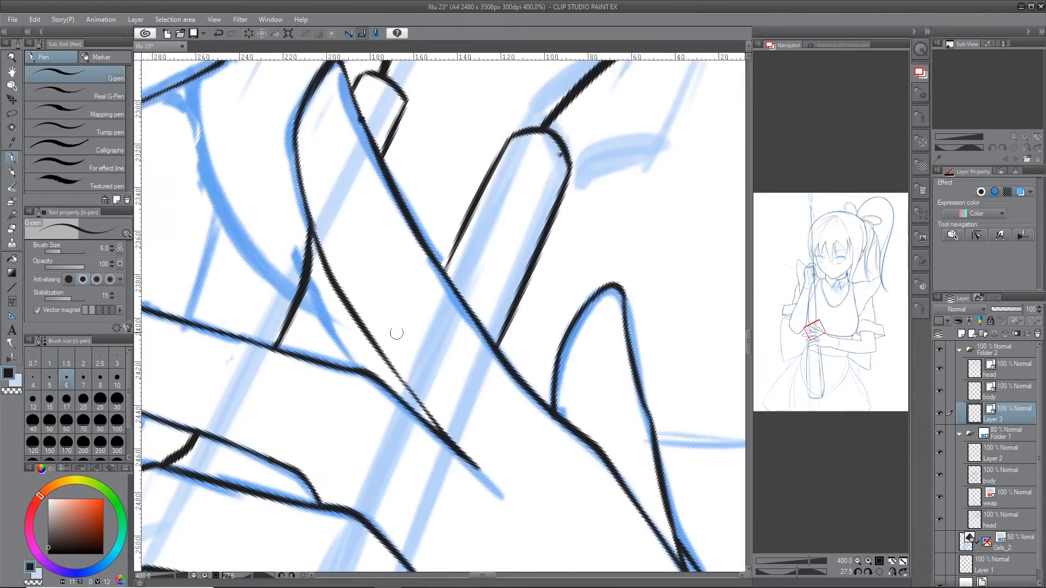
Erase stray rifle lines at the lower hand and ink the narrow curved part beside the rounded tube
{"action": "scroll", "coordinate": [297, 356], "scroll_direction": "down", "scroll_amount": 2}
{"action": "key", "text": "e"}
{"action": "left_click_drag", "start_coordinate": [304, 300], "coordinate": [297, 327]}
{"action": "scroll", "coordinate": [322, 223], "scroll_direction": "up", "scroll_amount": 4}
{"action": "scroll", "coordinate": [485, 82], "scroll_direction": "down", "scroll_amount": 2}
{"action": "key", "text": "p"}
{"action": "mouse_move", "coordinate": [398, 169]}
{"action": "left_mouse_down"}
{"action": "mouse_move", "coordinate": [279, 405]}
{"action": "mouse_move", "coordinate": [366, 311]}
{"action": "left_mouse_up"}
{"action": "scroll", "coordinate": [310, 362], "scroll_direction": "up", "scroll_amount": 2}
{"action": "key", "text": "e"}
{"action": "scroll", "coordinate": [310, 361], "scroll_direction": "down", "scroll_amount": 2}
{"action": "key", "text": "p"}
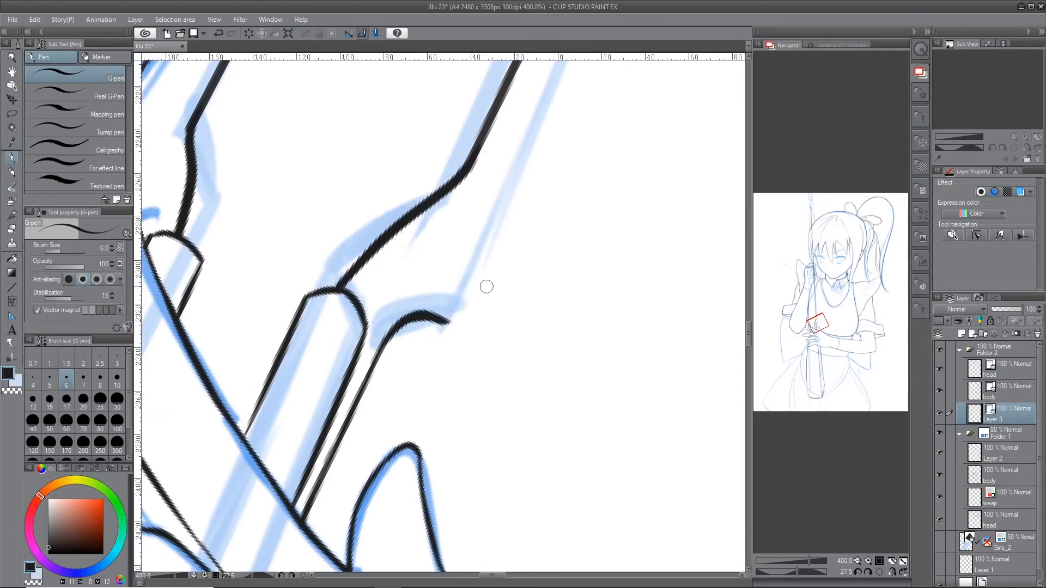
Ink the straight rifle edges that run past the fingers of the raised hand
{"action": "scroll", "coordinate": [486, 287], "scroll_direction": "down", "scroll_amount": 5}
{"action": "key", "text": "u"}
{"action": "key", "text": "e"}
{"action": "scroll", "coordinate": [512, 235], "scroll_direction": "up", "scroll_amount": 4}
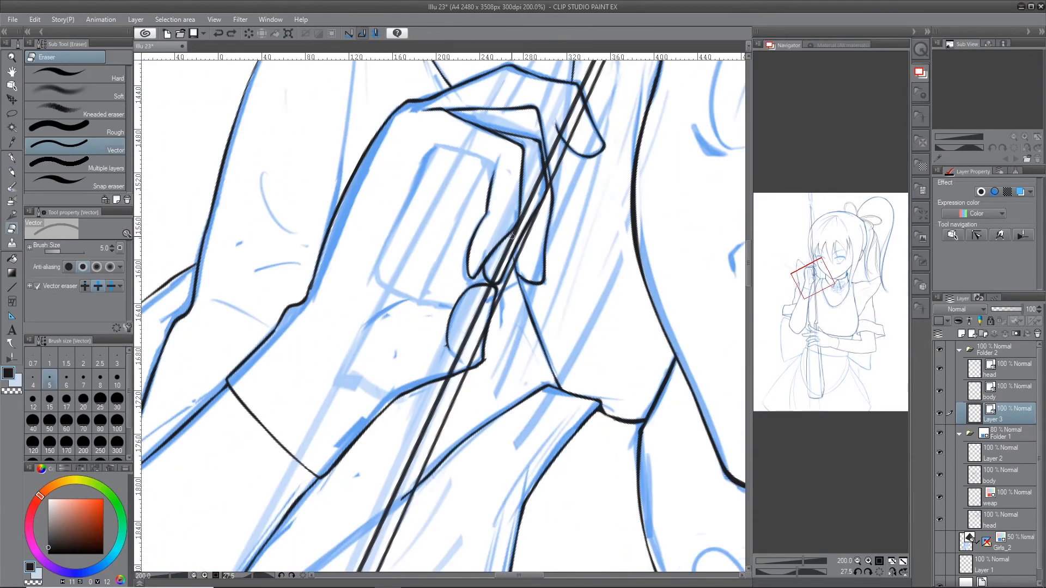
{"action": "key", "text": "p"}
{"action": "scroll", "coordinate": [519, 272], "scroll_direction": "up", "scroll_amount": 2}
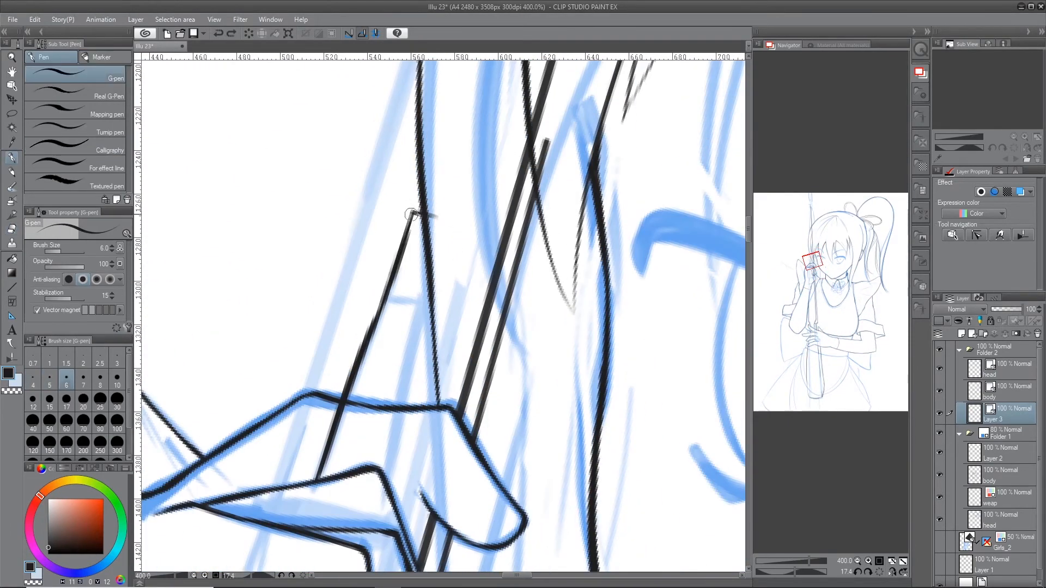
Erase the rifle and body lines that overlap at the raised hand's fingers, working on both layers
{"action": "key", "text": "e"}
{"action": "left_click_drag", "start_coordinate": [434, 350], "coordinate": [403, 402]}
{"action": "key", "text": "p"}
{"action": "scroll", "coordinate": [413, 378], "scroll_direction": "up", "scroll_amount": 2}
{"action": "key", "text": "alt+]"}
{"action": "key", "text": "alt+]"}
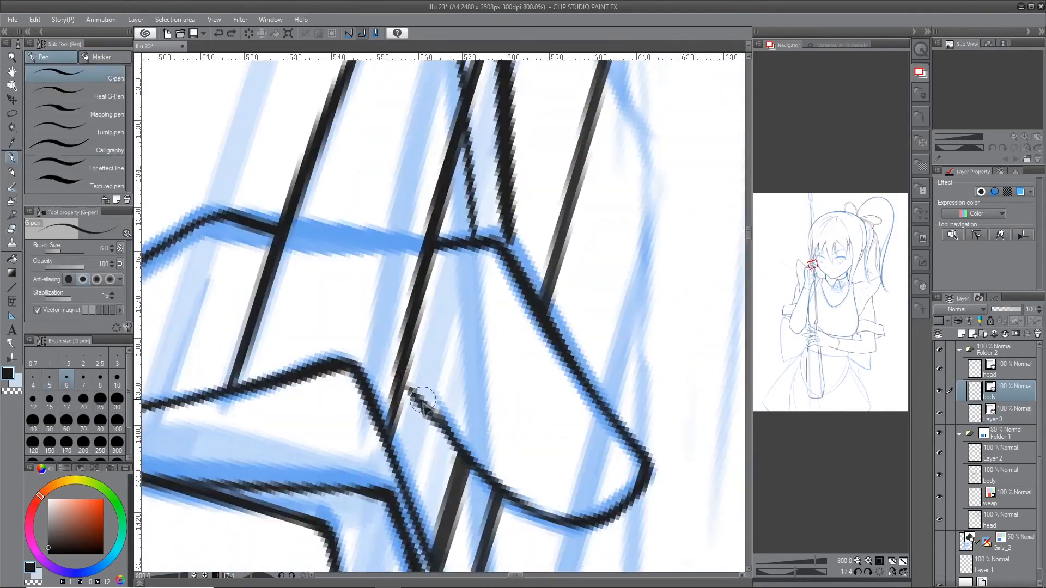
{"action": "scroll", "coordinate": [413, 378], "scroll_direction": "down", "scroll_amount": 7}
{"action": "key", "text": "e"}
{"action": "key", "text": "alt+["}
{"action": "key", "text": "alt+["}
{"action": "scroll", "coordinate": [443, 352], "scroll_direction": "up", "scroll_amount": 3}
{"action": "key", "text": "p"}
Touch up the raised hand's contour on the body layer and clean up the adjoining rifle lines on Layer 3
{"action": "key", "text": "alt+]"}
{"action": "key", "text": "alt+]"}
{"action": "scroll", "coordinate": [399, 447], "scroll_direction": "down", "scroll_amount": 1}
{"action": "mouse_move", "coordinate": [400, 447]}
{"action": "left_mouse_down"}
{"action": "mouse_move", "coordinate": [418, 277]}
{"action": "mouse_move", "coordinate": [468, 228]}
{"action": "mouse_move", "coordinate": [443, 224]}
{"action": "mouse_move", "coordinate": [430, 246]}
{"action": "left_mouse_up"}
{"action": "key", "text": "h"}
{"action": "key", "text": "e"}
{"action": "scroll", "coordinate": [487, 310], "scroll_direction": "up", "scroll_amount": 1}
{"action": "key", "text": "alt+["}
{"action": "key", "text": "alt+["}
{"action": "scroll", "coordinate": [376, 175], "scroll_direction": "down", "scroll_amount": 2}
{"action": "key", "text": "h"}
{"action": "key", "text": "p"}
Ink the narrow upright rectangular rifle part inside the raised hand on Layer 3
{"action": "scroll", "coordinate": [429, 246], "scroll_direction": "up", "scroll_amount": 4}
{"action": "left_click_drag", "start_coordinate": [375, 183], "coordinate": [373, 486]}
{"action": "left_click_drag", "start_coordinate": [467, 187], "coordinate": [478, 483]}
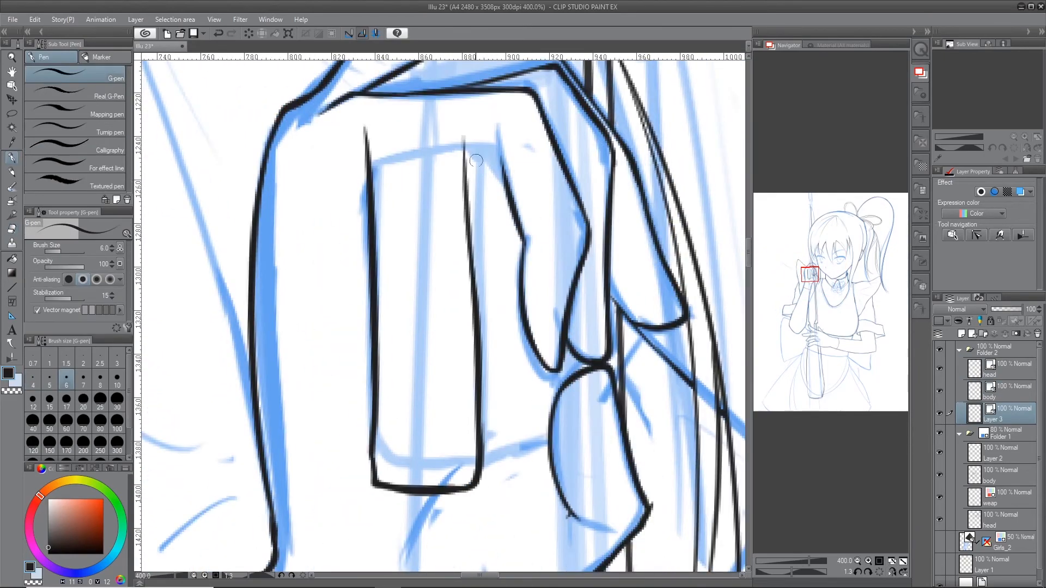
{"action": "scroll", "coordinate": [443, 227], "scroll_direction": "up", "scroll_amount": 2}
{"action": "left_click_drag", "start_coordinate": [455, 205], "coordinate": [443, 226]}
{"action": "scroll", "coordinate": [444, 227], "scroll_direction": "down", "scroll_amount": 2}
{"action": "left_click_drag", "start_coordinate": [479, 318], "coordinate": [467, 243]}
{"action": "scroll", "coordinate": [467, 242], "scroll_direction": "down", "scroll_amount": 2}
Ink further long rifle edges near the raised hand and erase the excess line
{"action": "left_click", "coordinate": [12, 301]}
{"action": "key", "text": "p"}
{"action": "scroll", "coordinate": [442, 149], "scroll_direction": "up", "scroll_amount": 4}
{"action": "left_click_drag", "start_coordinate": [360, 62], "coordinate": [327, 434]}
{"action": "scroll", "coordinate": [332, 367], "scroll_direction": "down", "scroll_amount": 7}
{"action": "left_click_drag", "start_coordinate": [440, 441], "coordinate": [489, 70]}
{"action": "key", "text": "e"}
{"action": "left_click_drag", "start_coordinate": [399, 270], "coordinate": [399, 315]}
Ink another long contour along the rifle and check the line ends for cleanup
{"action": "scroll", "coordinate": [395, 202], "scroll_direction": "up", "scroll_amount": 1}
{"action": "key", "text": "p"}
{"action": "scroll", "coordinate": [417, 205], "scroll_direction": "up", "scroll_amount": 4}
{"action": "left_click_drag", "start_coordinate": [374, 215], "coordinate": [359, 566]}
{"action": "scroll", "coordinate": [411, 208], "scroll_direction": "down", "scroll_amount": 5}
{"action": "scroll", "coordinate": [410, 228], "scroll_direction": "up", "scroll_amount": 5}
{"action": "key", "text": "e"}
{"action": "key", "text": "h"}
{"action": "key", "text": "p"}
Ink the remaining rifle detail lines across the sketched shape and trim them
{"action": "mouse_move", "coordinate": [627, 321]}
{"action": "left_mouse_down"}
{"action": "mouse_move", "coordinate": [501, 199]}
{"action": "mouse_move", "coordinate": [294, 490]}
{"action": "left_mouse_up"}
{"action": "key", "text": "h"}
{"action": "mouse_move", "coordinate": [439, 269]}
{"action": "left_mouse_down"}
{"action": "mouse_move", "coordinate": [441, 448]}
{"action": "mouse_move", "coordinate": [401, 303]}
{"action": "left_mouse_up"}
{"action": "key", "text": "e"}
{"action": "key", "text": "p"}
{"action": "left_click_drag", "start_coordinate": [326, 435], "coordinate": [634, 175]}
{"action": "key", "text": "e"}
{"action": "scroll", "coordinate": [454, 290], "scroll_direction": "down", "scroll_amount": 7}
Ink more rifle contours beside the raised hand and up toward the barrel tip on Layer 3
{"action": "key", "text": "ctrl+at"}
{"action": "scroll", "coordinate": [406, 175], "scroll_direction": "up", "scroll_amount": 3}
{"action": "key", "text": "p"}
{"action": "scroll", "coordinate": [387, 229], "scroll_direction": "down", "scroll_amount": 2}
{"action": "left_click_drag", "start_coordinate": [386, 228], "coordinate": [387, 522]}
{"action": "key", "text": "u"}
{"action": "key", "text": "p"}
{"action": "scroll", "coordinate": [412, 265], "scroll_direction": "up", "scroll_amount": 4}
{"action": "left_click_drag", "start_coordinate": [406, 258], "coordinate": [437, 389]}
{"action": "left_click_drag", "start_coordinate": [385, 390], "coordinate": [339, 338]}
{"action": "left_click_drag", "start_coordinate": [599, 250], "coordinate": [407, 296]}
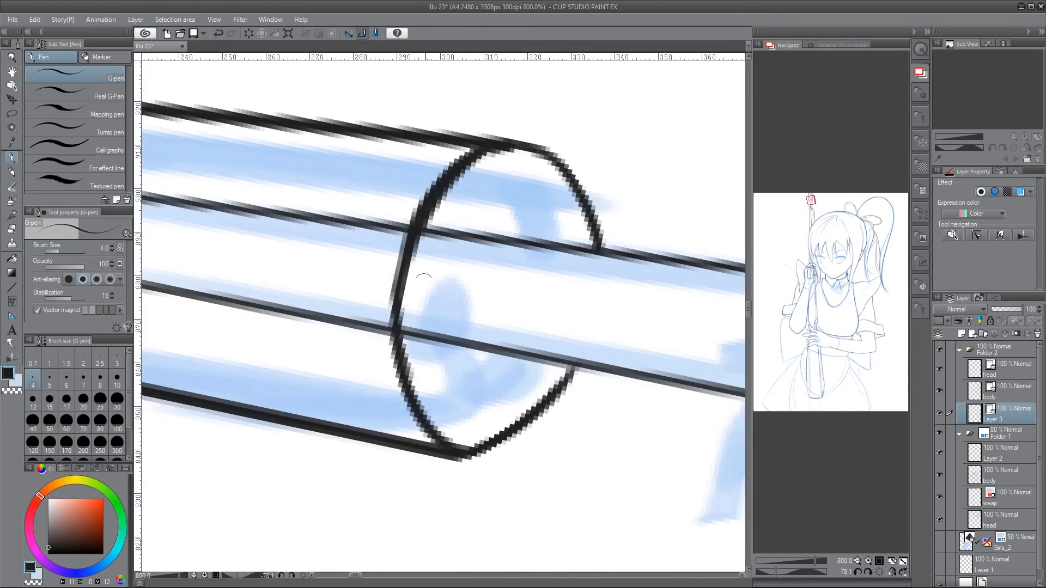
Ink the rounded edges of the rifle's barrel tip at brush size 4 and erase the excess line
{"action": "scroll", "coordinate": [424, 277], "scroll_direction": "up", "scroll_amount": 2}
{"action": "key", "text": "e"}
{"action": "left_click_drag", "start_coordinate": [354, 409], "coordinate": [345, 374]}
{"action": "key", "text": "p"}
{"action": "left_click_drag", "start_coordinate": [438, 484], "coordinate": [357, 389]}
{"action": "scroll", "coordinate": [467, 430], "scroll_direction": "down", "scroll_amount": 3}
{"action": "scroll", "coordinate": [490, 327], "scroll_direction": "up", "scroll_amount": 3}
{"action": "left_click_drag", "start_coordinate": [555, 297], "coordinate": [520, 392]}
Check the line art without the sketch, restore the sketch, and ink further rifle contours with a thicker G-pen
{"action": "scroll", "coordinate": [484, 353], "scroll_direction": "down", "scroll_amount": 9}
{"action": "mouse_move", "coordinate": [607, 302]}
{"action": "left_mouse_down"}
{"action": "mouse_move", "coordinate": [414, 414]}
{"action": "mouse_move", "coordinate": [599, 218]}
{"action": "mouse_move", "coordinate": [494, 139]}
{"action": "left_mouse_up"}
{"action": "left_click", "coordinate": [939, 433]}
{"action": "left_click", "coordinate": [939, 433]}
{"action": "scroll", "coordinate": [408, 320], "scroll_direction": "up", "scroll_amount": 5}
{"action": "key", "text": "bracketright"}
{"action": "key", "text": "bracketright"}
{"action": "scroll", "coordinate": [363, 442], "scroll_direction": "up", "scroll_amount": 1}
{"action": "mouse_move", "coordinate": [345, 257]}
{"action": "left_mouse_down"}
{"action": "mouse_move", "coordinate": [432, 458]}
{"action": "mouse_move", "coordinate": [425, 276]}
{"action": "mouse_move", "coordinate": [533, 495]}
{"action": "mouse_move", "coordinate": [490, 355]}
{"action": "left_mouse_up"}
{"action": "key", "text": "e"}
{"action": "key", "text": "p"}
{"action": "scroll", "coordinate": [392, 327], "scroll_direction": "up", "scroll_amount": 2}
{"action": "mouse_move", "coordinate": [514, 234]}
{"action": "left_mouse_down"}
{"action": "mouse_move", "coordinate": [432, 289]}
{"action": "mouse_move", "coordinate": [474, 414]}
{"action": "left_mouse_up"}
{"action": "mouse_move", "coordinate": [357, 567]}
{"action": "left_mouse_down"}
{"action": "mouse_move", "coordinate": [478, 304]}
{"action": "mouse_move", "coordinate": [525, 318]}
{"action": "left_mouse_up"}
Ink the remaining rifle body details over the sketch and prepare the vector eraser for trimming
{"action": "key", "text": "e"}
{"action": "scroll", "coordinate": [537, 267], "scroll_direction": "down", "scroll_amount": 4}
{"action": "key", "text": "p"}
{"action": "scroll", "coordinate": [436, 294], "scroll_direction": "up", "scroll_amount": 4}
{"action": "left_click_drag", "start_coordinate": [340, 321], "coordinate": [452, 214]}
{"action": "mouse_move", "coordinate": [483, 198]}
{"action": "left_mouse_down"}
{"action": "mouse_move", "coordinate": [289, 369]}
{"action": "mouse_move", "coordinate": [382, 424]}
{"action": "left_mouse_up"}
{"action": "scroll", "coordinate": [381, 381], "scroll_direction": "down", "scroll_amount": 2}
{"action": "scroll", "coordinate": [446, 322], "scroll_direction": "up", "scroll_amount": 4}
{"action": "left_click_drag", "start_coordinate": [397, 350], "coordinate": [556, 271]}
{"action": "key", "text": "e"}
Switch to the body line layer, erase its lines crossing the rifle, and ink the adjoining body contour
{"action": "left_click", "coordinate": [393, 290], "text": "ctrl+shift"}
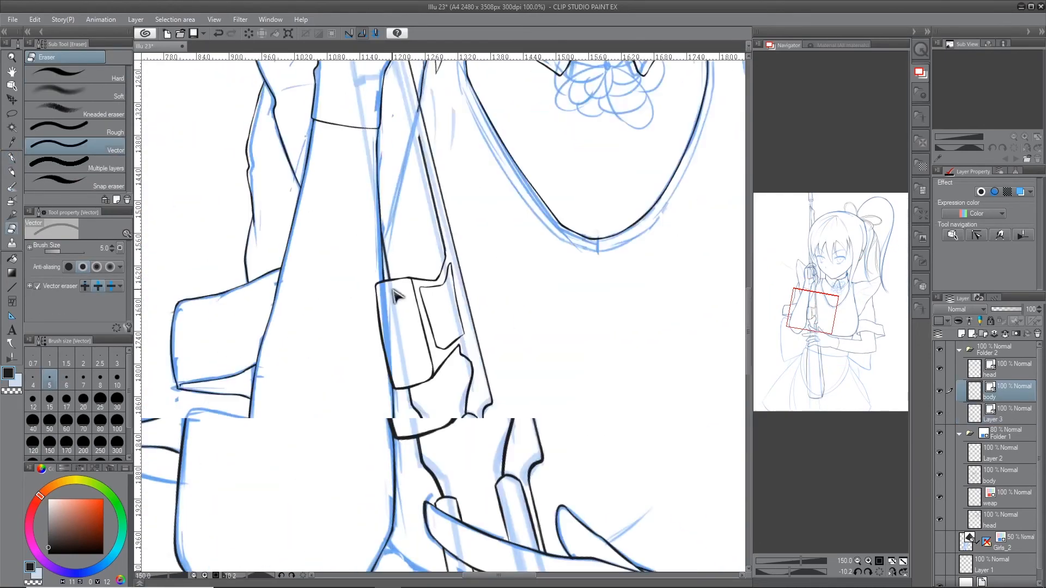
{"action": "left_click_drag", "start_coordinate": [393, 291], "coordinate": [372, 509]}
{"action": "left_click", "coordinate": [384, 159], "text": "ctrl+shift"}
{"action": "key", "text": "u"}
{"action": "key", "text": "p"}
{"action": "scroll", "coordinate": [375, 440], "scroll_direction": "up", "scroll_amount": 5}
{"action": "left_click_drag", "start_coordinate": [505, 217], "coordinate": [496, 450]}
{"action": "key", "text": "e"}
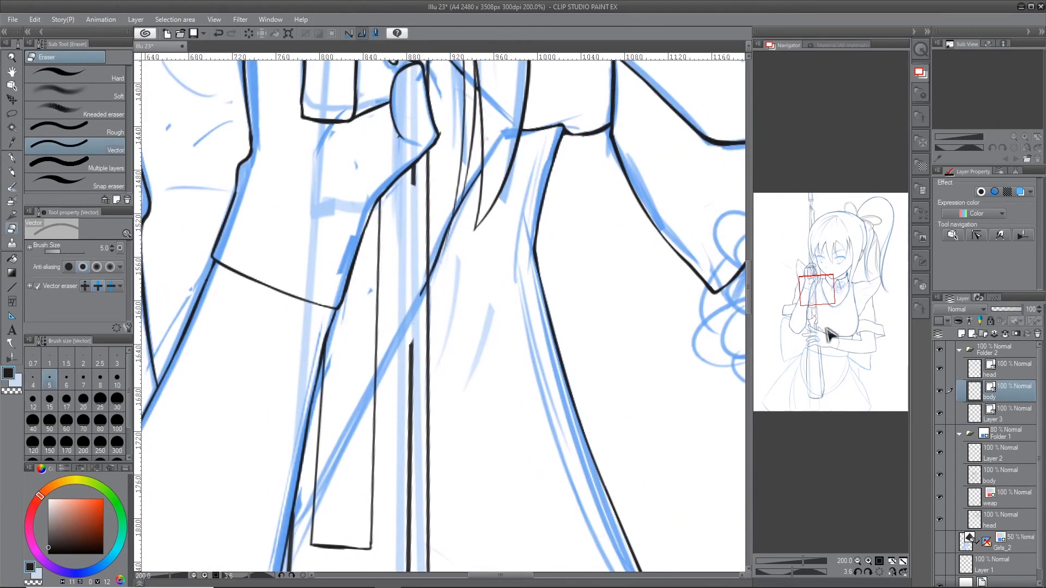
Hide the blue sketch folder and touch up the long rifle edge below the raised hand
{"action": "left_click", "coordinate": [1002, 369]}
{"action": "left_click", "coordinate": [939, 433]}
{"action": "key", "text": "p"}
{"action": "left_click_drag", "start_coordinate": [423, 305], "coordinate": [422, 230]}
{"action": "scroll", "coordinate": [423, 230], "scroll_direction": "down", "scroll_amount": 3}
{"action": "key", "text": "e"}
{"action": "scroll", "coordinate": [406, 264], "scroll_direction": "down", "scroll_amount": 4}
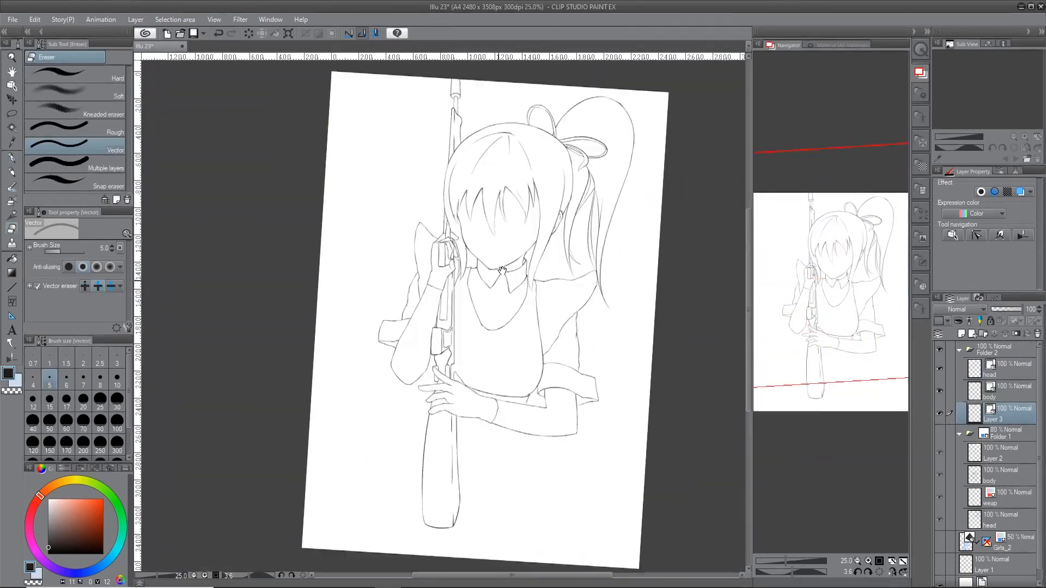
Show the sketch folder again and ink body contours around the waist on the body line layer
{"action": "left_click", "coordinate": [939, 433]}
{"action": "left_click", "coordinate": [1001, 392]}
{"action": "scroll", "coordinate": [548, 462], "scroll_direction": "up", "scroll_amount": 6}
{"action": "left_click_drag", "start_coordinate": [327, 303], "coordinate": [417, 100]}
{"action": "key", "text": "p"}
{"action": "left_click_drag", "start_coordinate": [423, 352], "coordinate": [430, 392]}
{"action": "scroll", "coordinate": [425, 382], "scroll_direction": "down", "scroll_amount": 5}
{"action": "scroll", "coordinate": [378, 310], "scroll_direction": "up", "scroll_amount": 5}
{"action": "left_click_drag", "start_coordinate": [378, 311], "coordinate": [334, 554]}
{"action": "left_click_drag", "start_coordinate": [342, 452], "coordinate": [482, 109]}
Ink the waistline contours below the forearm and beside the rifle stock
{"action": "key", "text": "e"}
{"action": "scroll", "coordinate": [482, 109], "scroll_direction": "up", "scroll_amount": 5}
{"action": "key", "text": "p"}
{"action": "scroll", "coordinate": [412, 255], "scroll_direction": "down", "scroll_amount": 3}
{"action": "left_click_drag", "start_coordinate": [537, 205], "coordinate": [443, 402]}
{"action": "left_click_drag", "start_coordinate": [462, 192], "coordinate": [436, 367]}
{"action": "scroll", "coordinate": [437, 367], "scroll_direction": "up", "scroll_amount": 4}
{"action": "left_click_drag", "start_coordinate": [571, 153], "coordinate": [529, 175]}
{"action": "scroll", "coordinate": [382, 136], "scroll_direction": "down", "scroll_amount": 6}
{"action": "left_click_drag", "start_coordinate": [545, 262], "coordinate": [414, 180]}
Reduce the G-pen size to 3 for the apron edge below the lower hand
{"action": "scroll", "coordinate": [349, 327], "scroll_direction": "up", "scroll_amount": 6}
{"action": "scroll", "coordinate": [348, 326], "scroll_direction": "down", "scroll_amount": 4}
{"action": "scroll", "coordinate": [394, 172], "scroll_direction": "up", "scroll_amount": 4}
{"action": "key", "text": "bracketleft"}
{"action": "key", "text": "bracketleft"}
{"action": "key", "text": "bracketleft"}
{"action": "left_click_drag", "start_coordinate": [299, 315], "coordinate": [270, 458]}
{"action": "left_click_drag", "start_coordinate": [270, 457], "coordinate": [325, 266]}
{"action": "key", "text": "ctrl+z"}
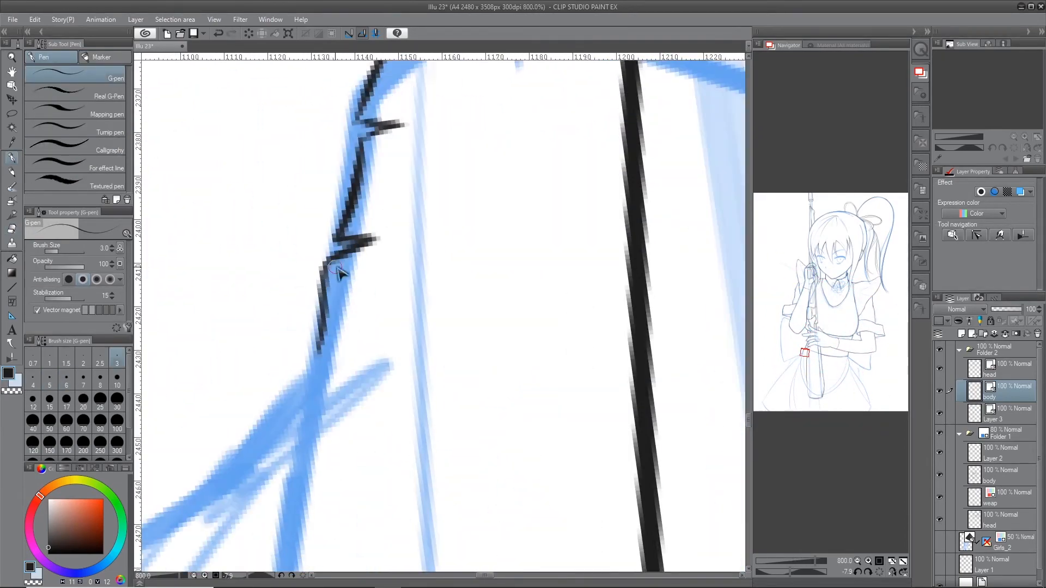
{"action": "left_click_drag", "start_coordinate": [318, 454], "coordinate": [296, 483]}
{"action": "mouse_move", "coordinate": [296, 483]}
{"action": "left_mouse_down"}
{"action": "mouse_move", "coordinate": [317, 252]}
{"action": "mouse_move", "coordinate": [326, 381]}
{"action": "left_mouse_up"}
{"action": "scroll", "coordinate": [412, 521], "scroll_direction": "down", "scroll_amount": 4}
{"action": "key", "text": "ctrl+z"}
{"action": "key", "text": "ctrl+z"}
{"action": "key", "text": "ctrl+z"}
Ink the start of the apron's jagged frill edge below the hand holding the rifle stock
{"action": "scroll", "coordinate": [435, 121], "scroll_direction": "up", "scroll_amount": 4}
{"action": "left_click_drag", "start_coordinate": [456, 140], "coordinate": [339, 457]}
{"action": "scroll", "coordinate": [309, 359], "scroll_direction": "down", "scroll_amount": 4}
{"action": "left_click_drag", "start_coordinate": [440, 354], "coordinate": [418, 346]}
{"action": "scroll", "coordinate": [417, 346], "scroll_direction": "up", "scroll_amount": 4}
{"action": "left_click_drag", "start_coordinate": [484, 189], "coordinate": [187, 521]}
{"action": "scroll", "coordinate": [455, 272], "scroll_direction": "down", "scroll_amount": 4}
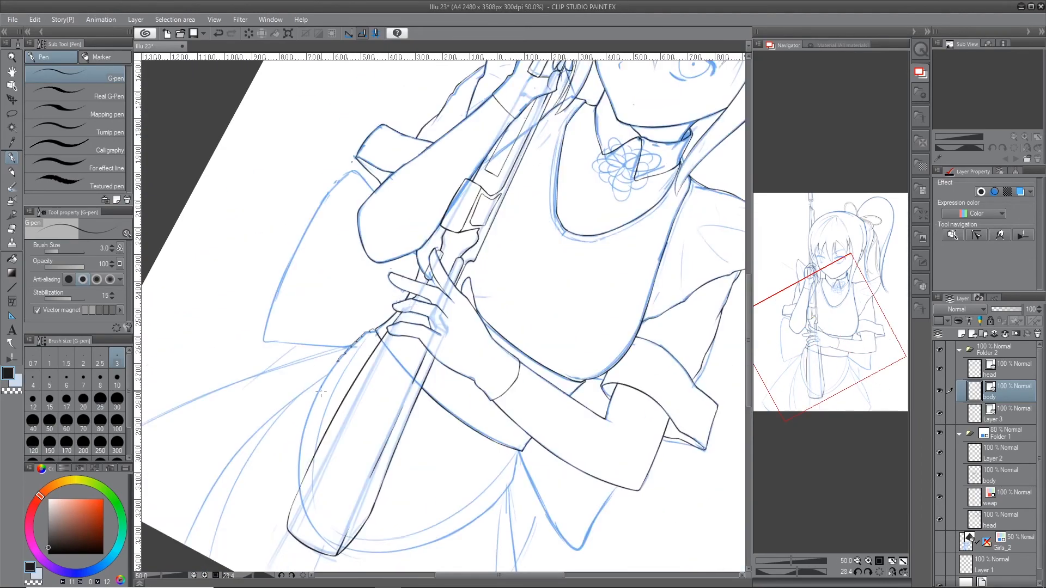
Continue inking the jagged frill along the curved apron edge beside the rifle stock
{"action": "left_click_drag", "start_coordinate": [400, 327], "coordinate": [485, 432]}
{"action": "scroll", "coordinate": [467, 338], "scroll_direction": "down", "scroll_amount": 6}
{"action": "scroll", "coordinate": [467, 338], "scroll_direction": "up", "scroll_amount": 6}
{"action": "left_click_drag", "start_coordinate": [385, 82], "coordinate": [490, 349]}
{"action": "scroll", "coordinate": [490, 348], "scroll_direction": "down", "scroll_amount": 6}
{"action": "scroll", "coordinate": [479, 463], "scroll_direction": "up", "scroll_amount": 6}
{"action": "left_click_drag", "start_coordinate": [472, 458], "coordinate": [496, 499]}
{"action": "mouse_move", "coordinate": [461, 390]}
{"action": "left_mouse_down"}
{"action": "mouse_move", "coordinate": [572, 512]}
{"action": "mouse_move", "coordinate": [416, 549]}
{"action": "left_mouse_up"}
{"action": "left_click_drag", "start_coordinate": [525, 152], "coordinate": [455, 334]}
{"action": "left_click_drag", "start_coordinate": [408, 491], "coordinate": [485, 191]}
{"action": "left_click_drag", "start_coordinate": [512, 82], "coordinate": [427, 427]}
{"action": "scroll", "coordinate": [427, 427], "scroll_direction": "down", "scroll_amount": 4}
Ink the apron's jagged frill edge from the waist down the side away from the rifle
{"action": "key", "text": "h"}
{"action": "left_click_drag", "start_coordinate": [450, 143], "coordinate": [420, 171]}
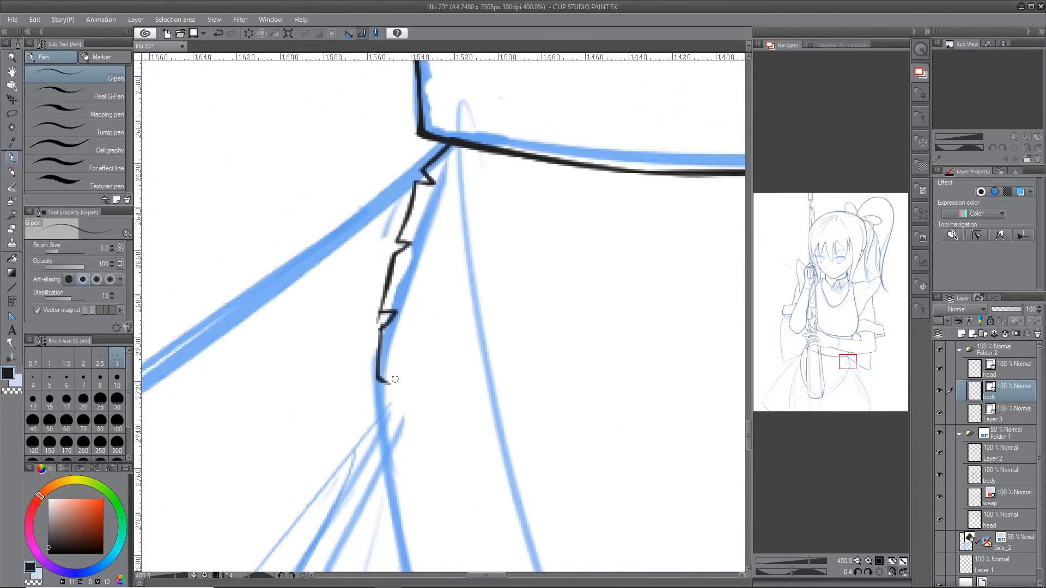
{"action": "scroll", "coordinate": [366, 310], "scroll_direction": "down", "scroll_amount": 4}
{"action": "scroll", "coordinate": [367, 311], "scroll_direction": "up", "scroll_amount": 6}
{"action": "mouse_move", "coordinate": [345, 112]}
{"action": "left_mouse_down"}
{"action": "mouse_move", "coordinate": [384, 325]}
{"action": "mouse_move", "coordinate": [380, 175]}
{"action": "left_mouse_up"}
{"action": "mouse_move", "coordinate": [393, 180]}
{"action": "left_mouse_down"}
{"action": "mouse_move", "coordinate": [481, 385]}
{"action": "mouse_move", "coordinate": [473, 109]}
{"action": "left_mouse_up"}
{"action": "scroll", "coordinate": [481, 385], "scroll_direction": "down", "scroll_amount": 4}
{"action": "left_click_drag", "start_coordinate": [473, 109], "coordinate": [456, 158]}
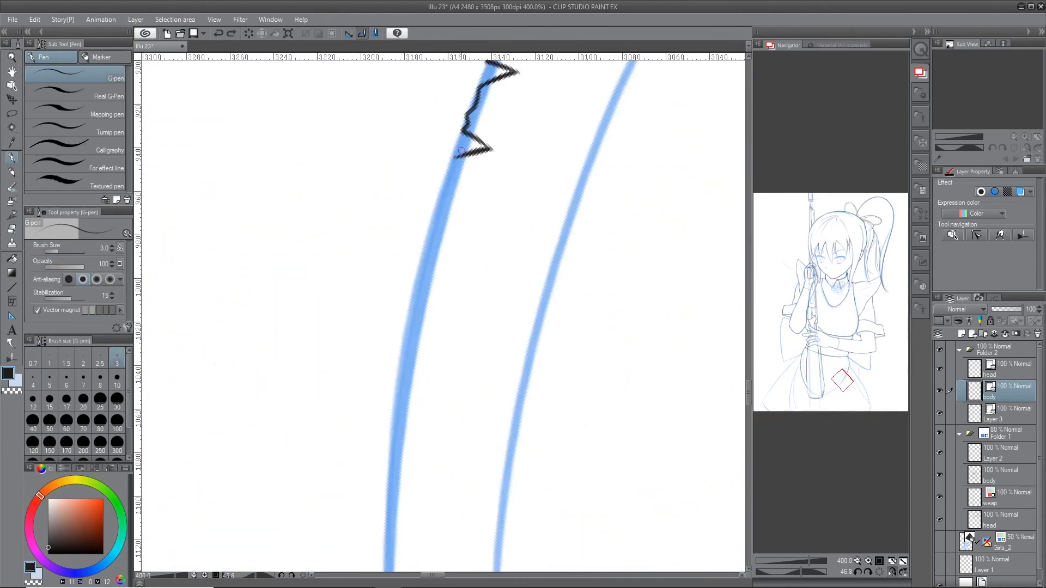
Increase the G-pen size and continue inking the apron edge along its lower curve
{"action": "scroll", "coordinate": [416, 392], "scroll_direction": "up", "scroll_amount": 2}
{"action": "key", "text": "bracketright"}
{"action": "key", "text": "bracketright"}
{"action": "left_click_drag", "start_coordinate": [419, 352], "coordinate": [459, 369]}
{"action": "scroll", "coordinate": [459, 369], "scroll_direction": "down", "scroll_amount": 4}
{"action": "scroll", "coordinate": [556, 407], "scroll_direction": "up", "scroll_amount": 4}
{"action": "left_click_drag", "start_coordinate": [439, 128], "coordinate": [537, 483]}
Ink the remaining apron contours and check the line art with the sketch folder hidden briefly
{"action": "scroll", "coordinate": [537, 483], "scroll_direction": "down", "scroll_amount": 7}
{"action": "key", "text": "h"}
{"action": "scroll", "coordinate": [414, 272], "scroll_direction": "up", "scroll_amount": 3}
{"action": "mouse_move", "coordinate": [556, 298]}
{"action": "left_mouse_down"}
{"action": "mouse_move", "coordinate": [557, 314]}
{"action": "mouse_move", "coordinate": [330, 319]}
{"action": "left_mouse_up"}
{"action": "scroll", "coordinate": [425, 326], "scroll_direction": "up", "scroll_amount": 2}
{"action": "left_click_drag", "start_coordinate": [473, 98], "coordinate": [397, 373]}
{"action": "scroll", "coordinate": [424, 316], "scroll_direction": "down", "scroll_amount": 4}
{"action": "left_click", "coordinate": [939, 434]}
{"action": "mouse_move", "coordinate": [397, 374]}
{"action": "left_mouse_down"}
{"action": "mouse_move", "coordinate": [512, 381]}
{"action": "mouse_move", "coordinate": [550, 256]}
{"action": "left_mouse_up"}
{"action": "left_click", "coordinate": [940, 434]}
Increase the G-pen size to 7 and ink the skirt's long outer edge on the rifle side down toward the hem
{"action": "scroll", "coordinate": [370, 256], "scroll_direction": "up", "scroll_amount": 4}
{"action": "scroll", "coordinate": [490, 218], "scroll_direction": "down", "scroll_amount": 2}
{"action": "key", "text": "bracketright"}
{"action": "key", "text": "bracketright"}
{"action": "left_click_drag", "start_coordinate": [562, 62], "coordinate": [318, 515]}
{"action": "left_click_drag", "start_coordinate": [540, 139], "coordinate": [541, 87]}
{"action": "scroll", "coordinate": [540, 88], "scroll_direction": "up", "scroll_amount": 2}
{"action": "scroll", "coordinate": [342, 396], "scroll_direction": "up", "scroll_amount": 6}
{"action": "left_click_drag", "start_coordinate": [300, 252], "coordinate": [252, 567]}
Ink the skirt's outer edge on the opposite side down to the notch at the hem, redoing the first stroke
{"action": "scroll", "coordinate": [299, 252], "scroll_direction": "down", "scroll_amount": 8}
{"action": "key", "text": "h"}
{"action": "scroll", "coordinate": [490, 245], "scroll_direction": "up", "scroll_amount": 4}
{"action": "left_click_drag", "start_coordinate": [518, 60], "coordinate": [380, 229]}
{"action": "key", "text": "ctrl+z"}
{"action": "mouse_move", "coordinate": [464, 136]}
{"action": "left_mouse_down"}
{"action": "mouse_move", "coordinate": [495, 123]}
{"action": "mouse_move", "coordinate": [268, 401]}
{"action": "left_mouse_up"}
{"action": "left_click_drag", "start_coordinate": [268, 401], "coordinate": [357, 188]}
{"action": "left_click_drag", "start_coordinate": [382, 162], "coordinate": [289, 339]}
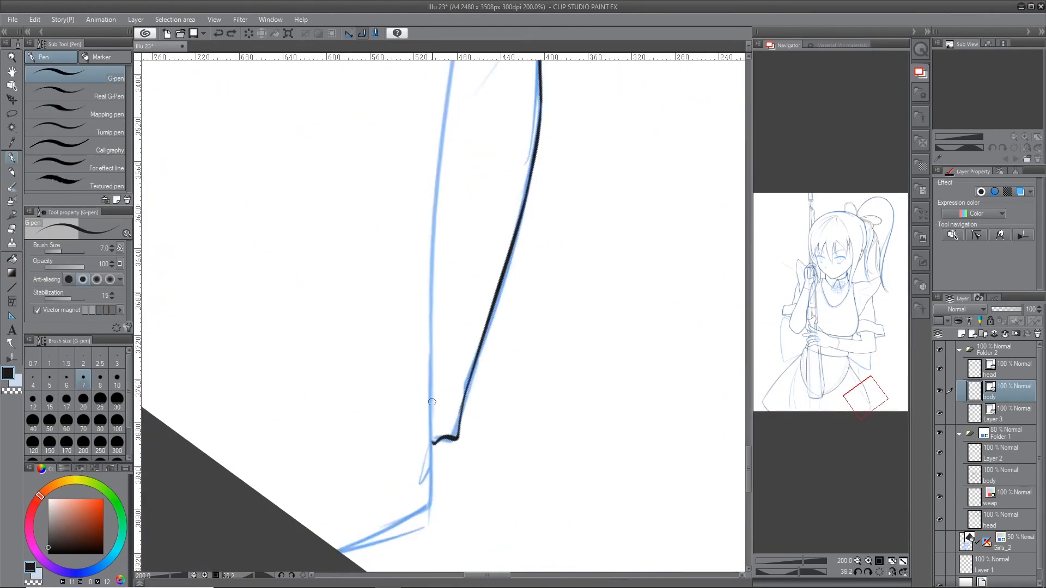
Finish the skirt's hem corner below the notch
{"action": "scroll", "coordinate": [477, 128], "scroll_direction": "down", "scroll_amount": 5}
{"action": "scroll", "coordinate": [444, 224], "scroll_direction": "up", "scroll_amount": 4}
{"action": "left_click_drag", "start_coordinate": [427, 233], "coordinate": [489, 346]}
{"action": "key", "text": "e"}
{"action": "key", "text": "p"}
Ink the outer edge and lower corner of the cloth shape behind the rifle-side arm
{"action": "key", "text": "h"}
{"action": "left_click_drag", "start_coordinate": [409, 63], "coordinate": [387, 315]}
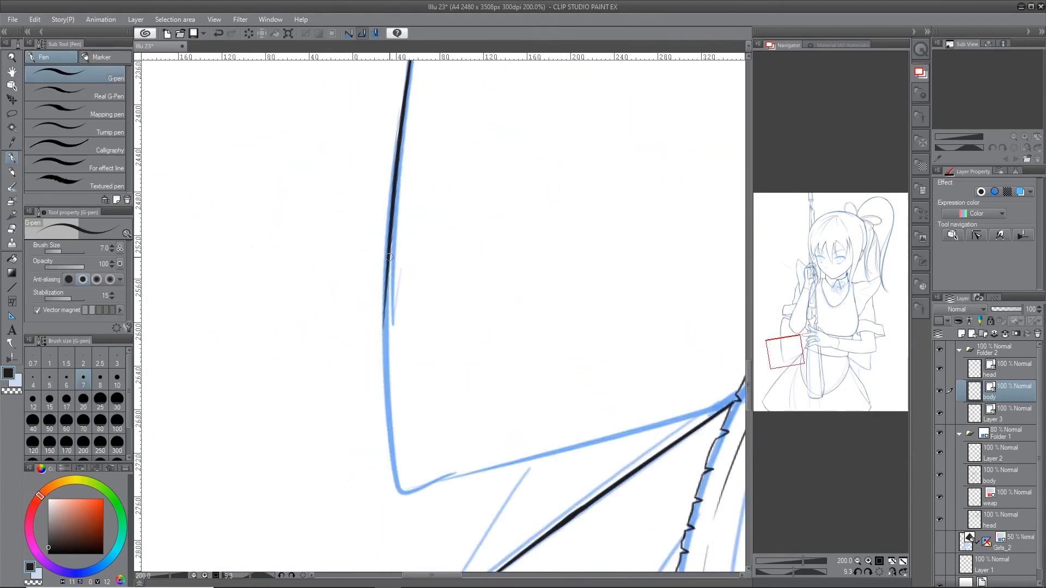
{"action": "left_click_drag", "start_coordinate": [143, 170], "coordinate": [423, 481]}
{"action": "scroll", "coordinate": [423, 481], "scroll_direction": "down", "scroll_amount": 5}
Ink the lower edge and rounded corner of the matching cloth shape on the opposite side of the waist
{"action": "key", "text": "h"}
{"action": "scroll", "coordinate": [443, 316], "scroll_direction": "up", "scroll_amount": 5}
{"action": "key", "text": "h"}
{"action": "left_click_drag", "start_coordinate": [513, 366], "coordinate": [443, 271]}
{"action": "left_click_drag", "start_coordinate": [217, 123], "coordinate": [420, 408]}
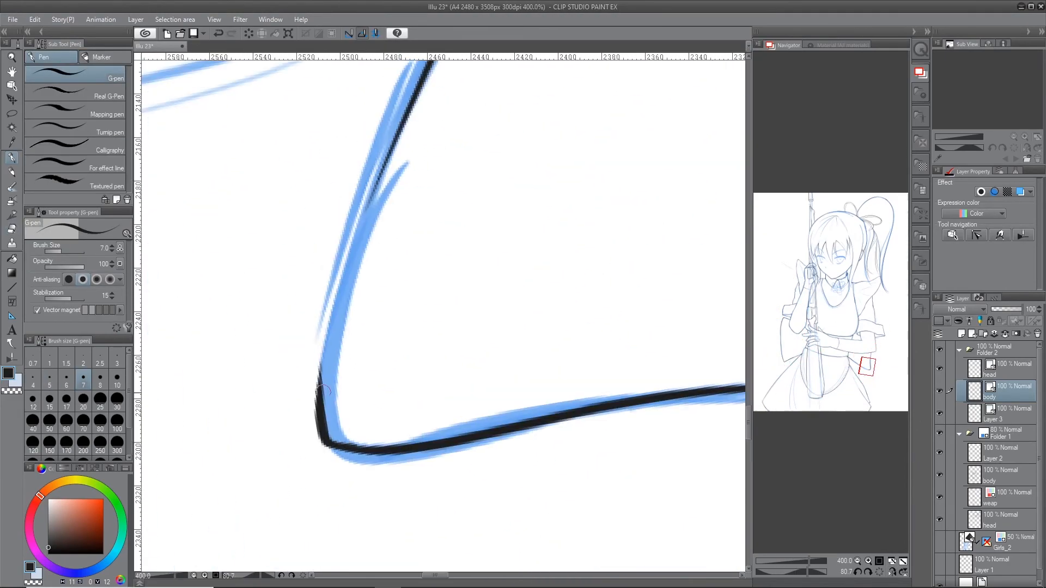
Check the line art without the sketch, and add a new layer above the head layer with the sketch shown again
{"action": "scroll", "coordinate": [339, 270], "scroll_direction": "down", "scroll_amount": 7}
{"action": "left_click", "coordinate": [939, 433]}
{"action": "left_click", "coordinate": [995, 369]}
{"action": "left_click", "coordinate": [972, 333]}
{"action": "left_click", "coordinate": [939, 456]}
Ink the first upper lash line of the eyes on the new layer
{"action": "key", "text": "p"}
{"action": "scroll", "coordinate": [439, 187], "scroll_direction": "up", "scroll_amount": 6}
{"action": "scroll", "coordinate": [387, 226], "scroll_direction": "up", "scroll_amount": 2}
{"action": "mouse_move", "coordinate": [353, 407]}
{"action": "left_mouse_down"}
{"action": "mouse_move", "coordinate": [390, 222]}
{"action": "mouse_move", "coordinate": [488, 271]}
{"action": "left_mouse_up"}
{"action": "key", "text": "e"}
{"action": "key", "text": "p"}
Clean up the lash line with the eraser and extend it with the G-pen
{"action": "scroll", "coordinate": [392, 349], "scroll_direction": "down", "scroll_amount": 2}
{"action": "scroll", "coordinate": [443, 491], "scroll_direction": "up", "scroll_amount": 2}
{"action": "key", "text": "e"}
{"action": "scroll", "coordinate": [337, 402], "scroll_direction": "down", "scroll_amount": 2}
{"action": "key", "text": "p"}
{"action": "scroll", "coordinate": [499, 327], "scroll_direction": "up", "scroll_amount": 4}
{"action": "left_click_drag", "start_coordinate": [454, 218], "coordinate": [417, 414]}
Reduce the G-pen size and ink the thin iris outline below the lash line
{"action": "key", "text": "bracketleft"}
{"action": "key", "text": "bracketleft"}
{"action": "left_click_drag", "start_coordinate": [432, 156], "coordinate": [479, 532]}
{"action": "key", "text": "h"}
{"action": "left_click_drag", "start_coordinate": [322, 507], "coordinate": [457, 139]}
{"action": "key", "text": "h"}
{"action": "scroll", "coordinate": [462, 305], "scroll_direction": "down", "scroll_amount": 6}
Ink the thin contours of the eye, following the sketch lines around the iris
{"action": "key", "text": "p"}
{"action": "scroll", "coordinate": [428, 400], "scroll_direction": "up", "scroll_amount": 6}
{"action": "left_click_drag", "start_coordinate": [454, 66], "coordinate": [411, 488]}
{"action": "left_click_drag", "start_coordinate": [478, 467], "coordinate": [530, 422]}
{"action": "scroll", "coordinate": [397, 416], "scroll_direction": "down", "scroll_amount": 2}
{"action": "mouse_move", "coordinate": [433, 229]}
{"action": "left_mouse_down"}
{"action": "mouse_move", "coordinate": [487, 125]}
{"action": "mouse_move", "coordinate": [349, 414]}
{"action": "left_mouse_up"}
Ink the side curves of the iris and the outer corner of the eye
{"action": "key", "text": "p"}
{"action": "scroll", "coordinate": [487, 125], "scroll_direction": "up", "scroll_amount": 2}
{"action": "left_click_drag", "start_coordinate": [256, 191], "coordinate": [254, 268]}
{"action": "left_click_drag", "start_coordinate": [338, 140], "coordinate": [296, 327]}
{"action": "mouse_move", "coordinate": [432, 462]}
{"action": "left_mouse_down"}
{"action": "mouse_move", "coordinate": [315, 152]}
{"action": "mouse_move", "coordinate": [477, 127]}
{"action": "left_mouse_up"}
{"action": "mouse_move", "coordinate": [478, 127]}
{"action": "left_mouse_down"}
{"action": "mouse_move", "coordinate": [379, 268]}
{"action": "mouse_move", "coordinate": [735, 344]}
{"action": "left_mouse_up"}
Build up the upper lash with overlapping strokes and add the small details inside the eye
{"action": "left_click_drag", "start_coordinate": [385, 355], "coordinate": [556, 245]}
{"action": "left_click_drag", "start_coordinate": [403, 360], "coordinate": [579, 252]}
{"action": "left_click_drag", "start_coordinate": [556, 245], "coordinate": [743, 98]}
{"action": "left_click_drag", "start_coordinate": [599, 218], "coordinate": [544, 435]}
{"action": "left_click_drag", "start_coordinate": [344, 398], "coordinate": [490, 199]}
{"action": "left_click_drag", "start_coordinate": [490, 198], "coordinate": [387, 346]}
{"action": "mouse_move", "coordinate": [430, 256]}
{"action": "left_mouse_down"}
{"action": "mouse_move", "coordinate": [605, 126]}
{"action": "mouse_move", "coordinate": [441, 256]}
{"action": "left_mouse_up"}
Increase the G-pen size and reinforce the eye's main lines with heavier strokes
{"action": "key", "text": "bracketright"}
{"action": "key", "text": "bracketright"}
{"action": "left_click_drag", "start_coordinate": [294, 384], "coordinate": [724, 106]}
{"action": "left_click_drag", "start_coordinate": [446, 463], "coordinate": [463, 137]}
{"action": "mouse_move", "coordinate": [416, 310]}
{"action": "left_mouse_down"}
{"action": "mouse_move", "coordinate": [457, 428]}
{"action": "mouse_move", "coordinate": [412, 305]}
{"action": "mouse_move", "coordinate": [414, 327]}
{"action": "left_mouse_up"}
Ink the remaining small facial lines and set the G-pen size to 7
{"action": "scroll", "coordinate": [458, 428], "scroll_direction": "down", "scroll_amount": 2}
{"action": "left_click_drag", "start_coordinate": [422, 340], "coordinate": [434, 363]}
{"action": "scroll", "coordinate": [435, 364], "scroll_direction": "down", "scroll_amount": 4}
{"action": "left_click_drag", "start_coordinate": [434, 364], "coordinate": [572, 210]}
{"action": "key", "text": "m"}
{"action": "key", "text": "p"}
{"action": "key", "text": "bracketright"}
{"action": "key", "text": "bracketright"}
{"action": "scroll", "coordinate": [506, 192], "scroll_direction": "up", "scroll_amount": 2}
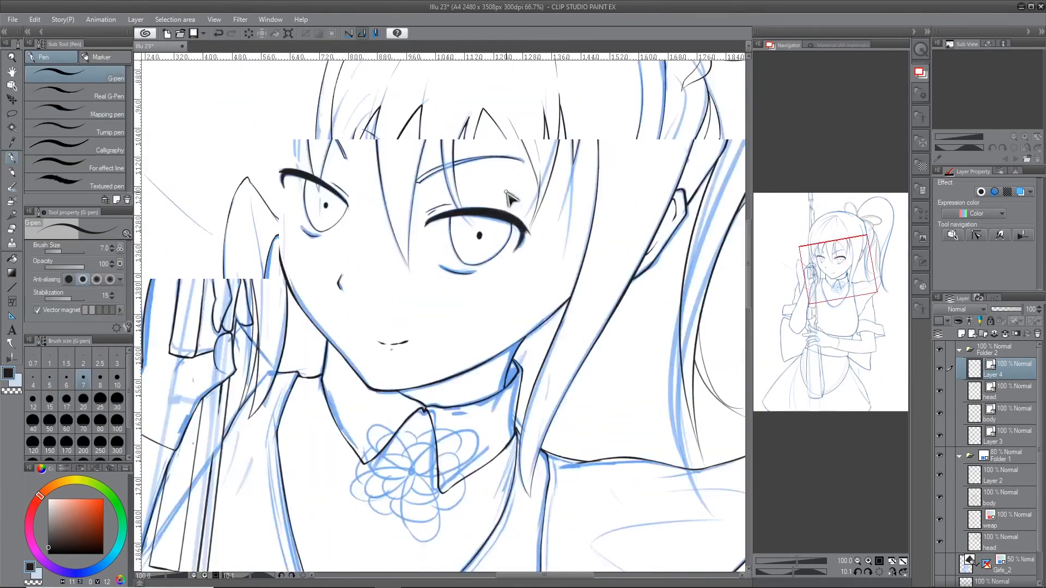
Hide the sketch folder and review the full figure's line art
{"action": "scroll", "coordinate": [506, 192], "scroll_direction": "down", "scroll_amount": 3}
{"action": "left_click_drag", "start_coordinate": [506, 192], "coordinate": [477, 182]}
{"action": "left_click", "coordinate": [938, 455]}
{"action": "left_click_drag", "start_coordinate": [579, 306], "coordinate": [579, 315]}
{"action": "left_click_drag", "start_coordinate": [499, 259], "coordinate": [511, 265]}
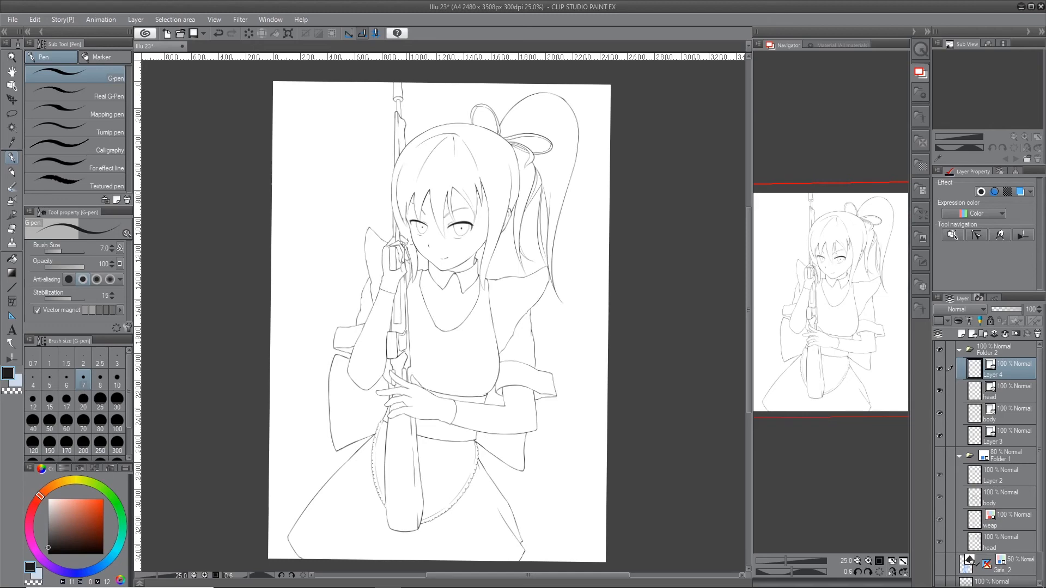
{"action": "left_click_drag", "start_coordinate": [553, 273], "coordinate": [547, 255]}
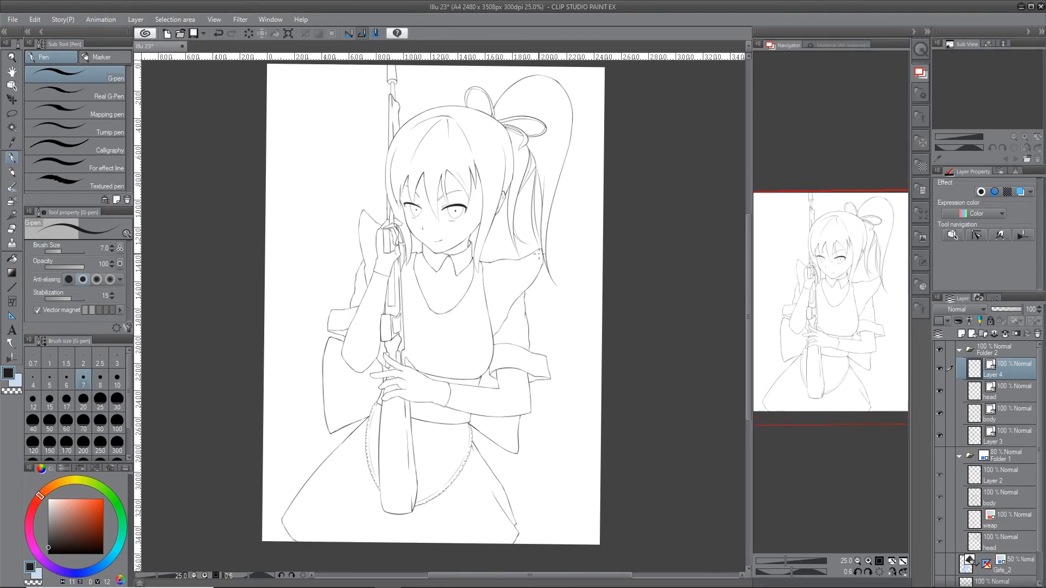